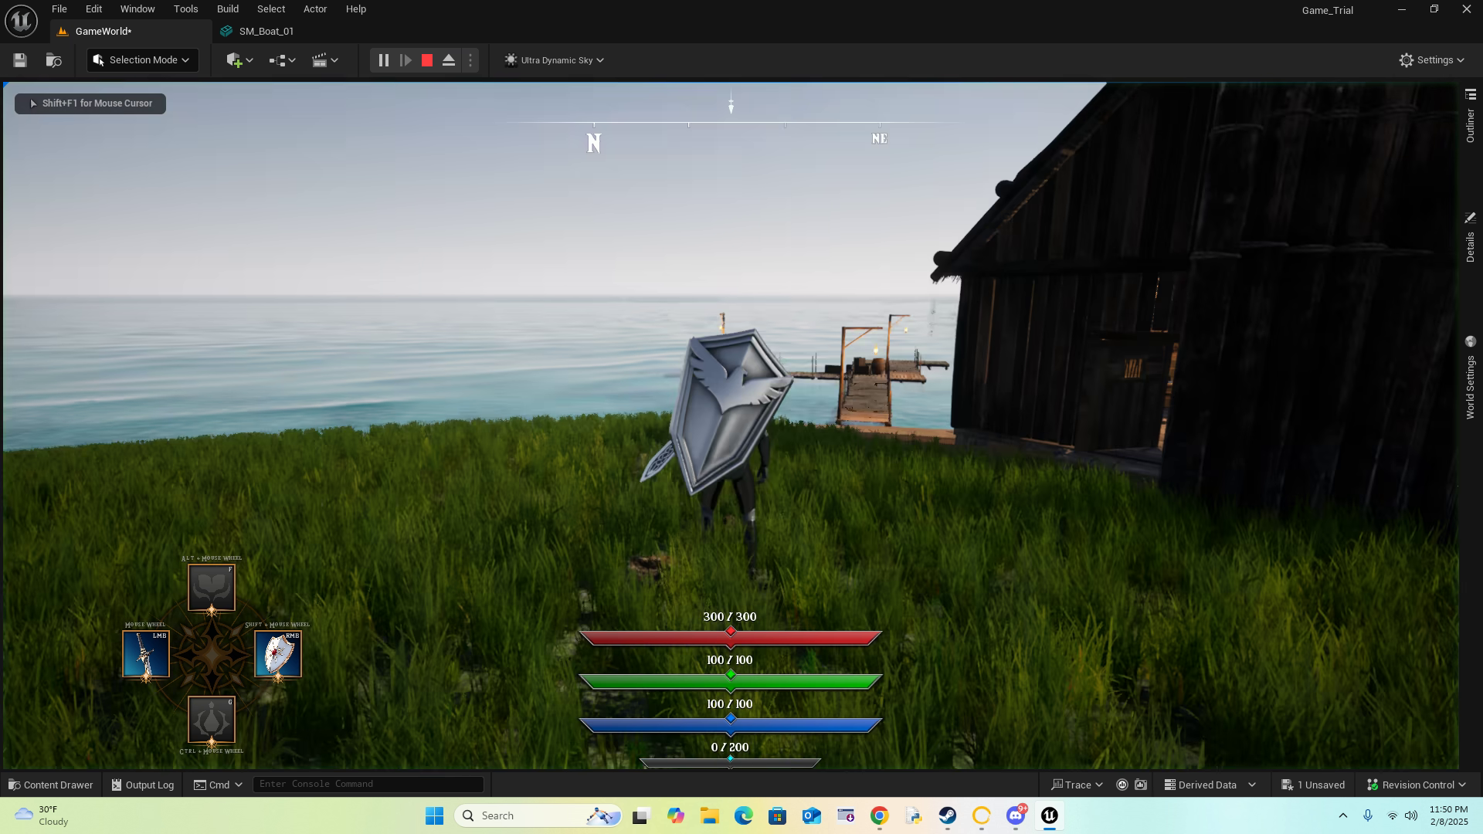
Step: Run the character along the dock to the moored rowboat and back to the beach, and stop the play session
key("shift+w")
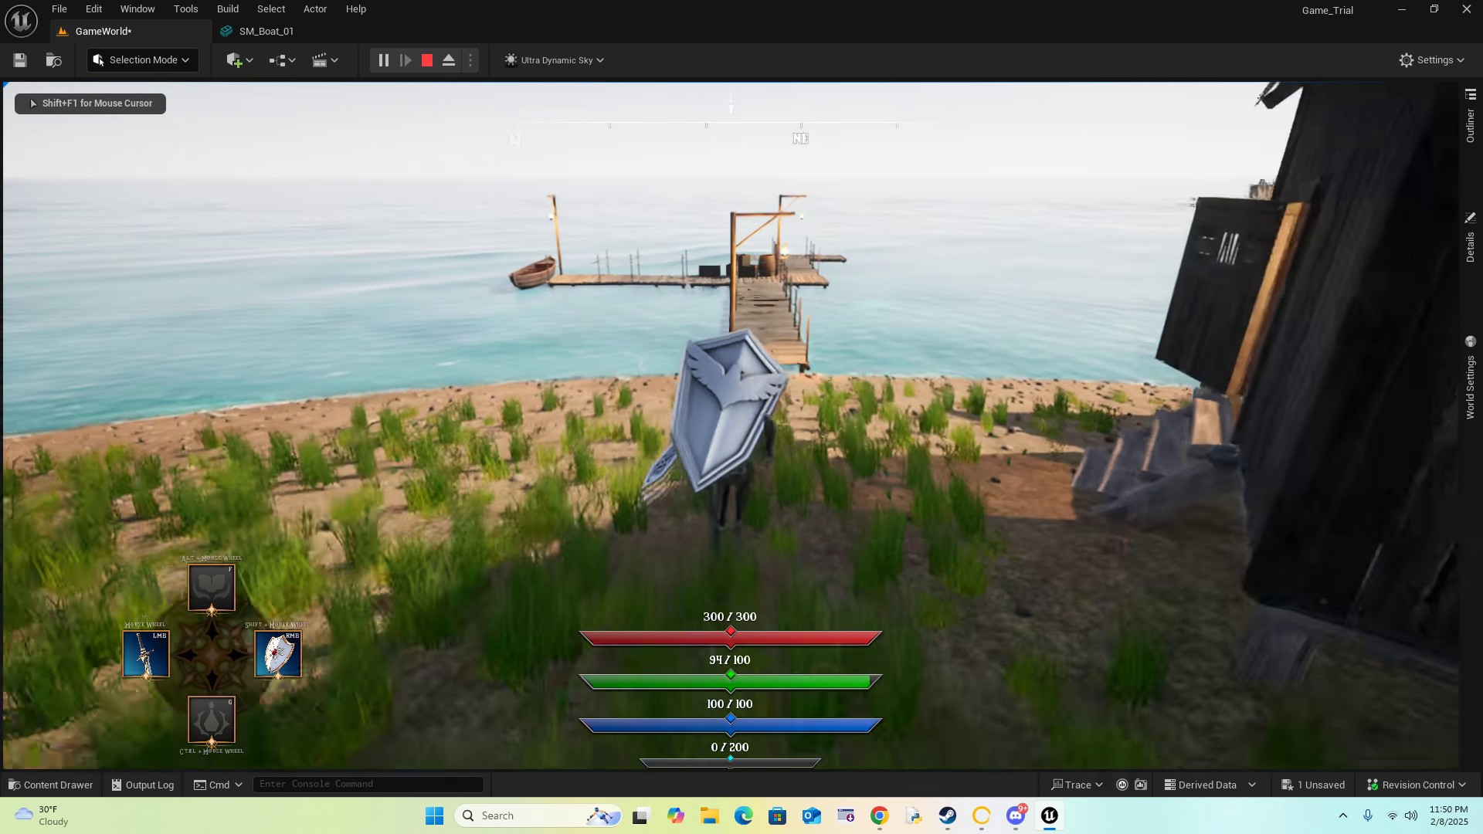
key("shift+w")
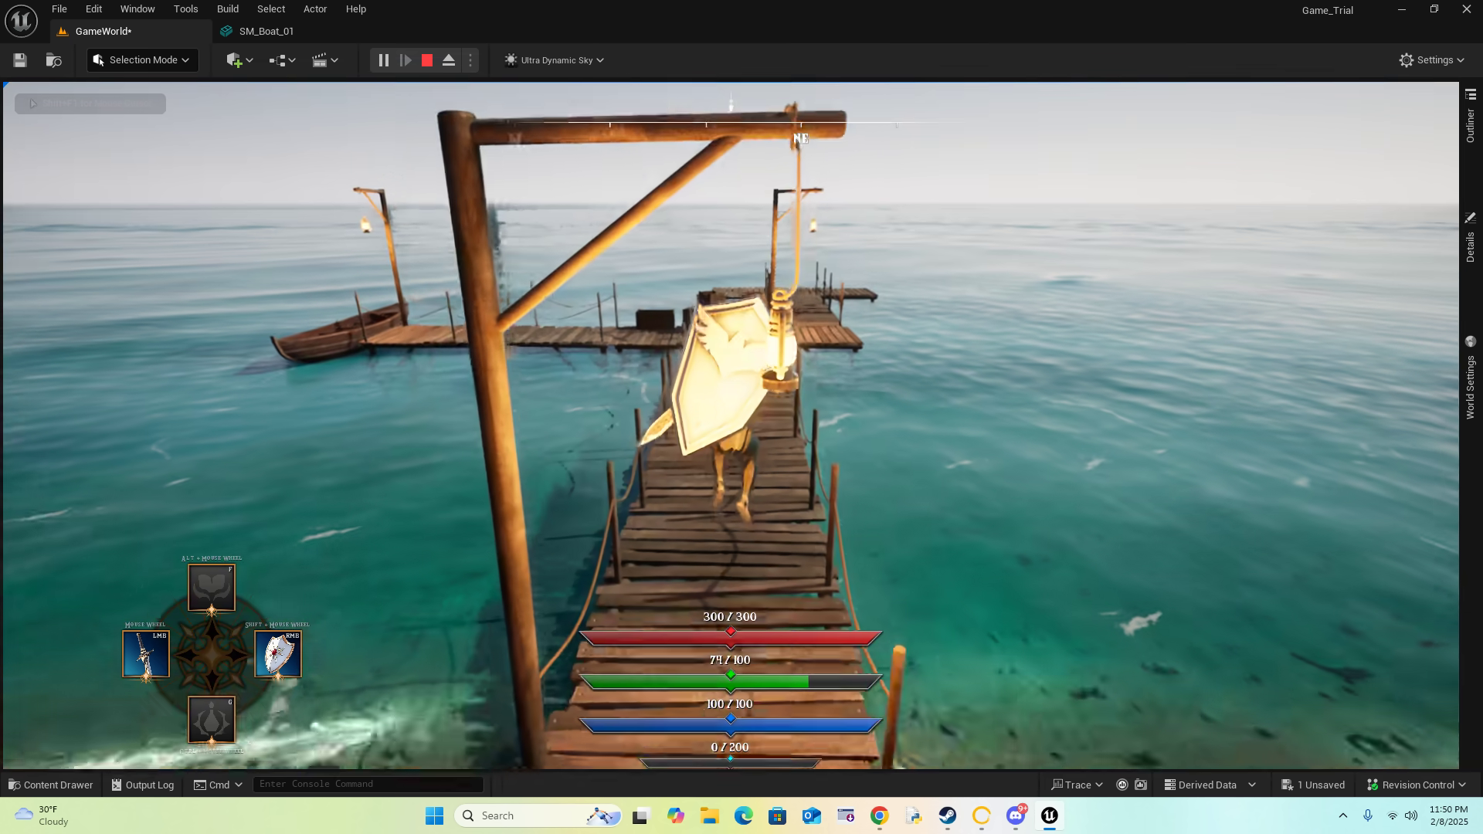
key("shift+w")
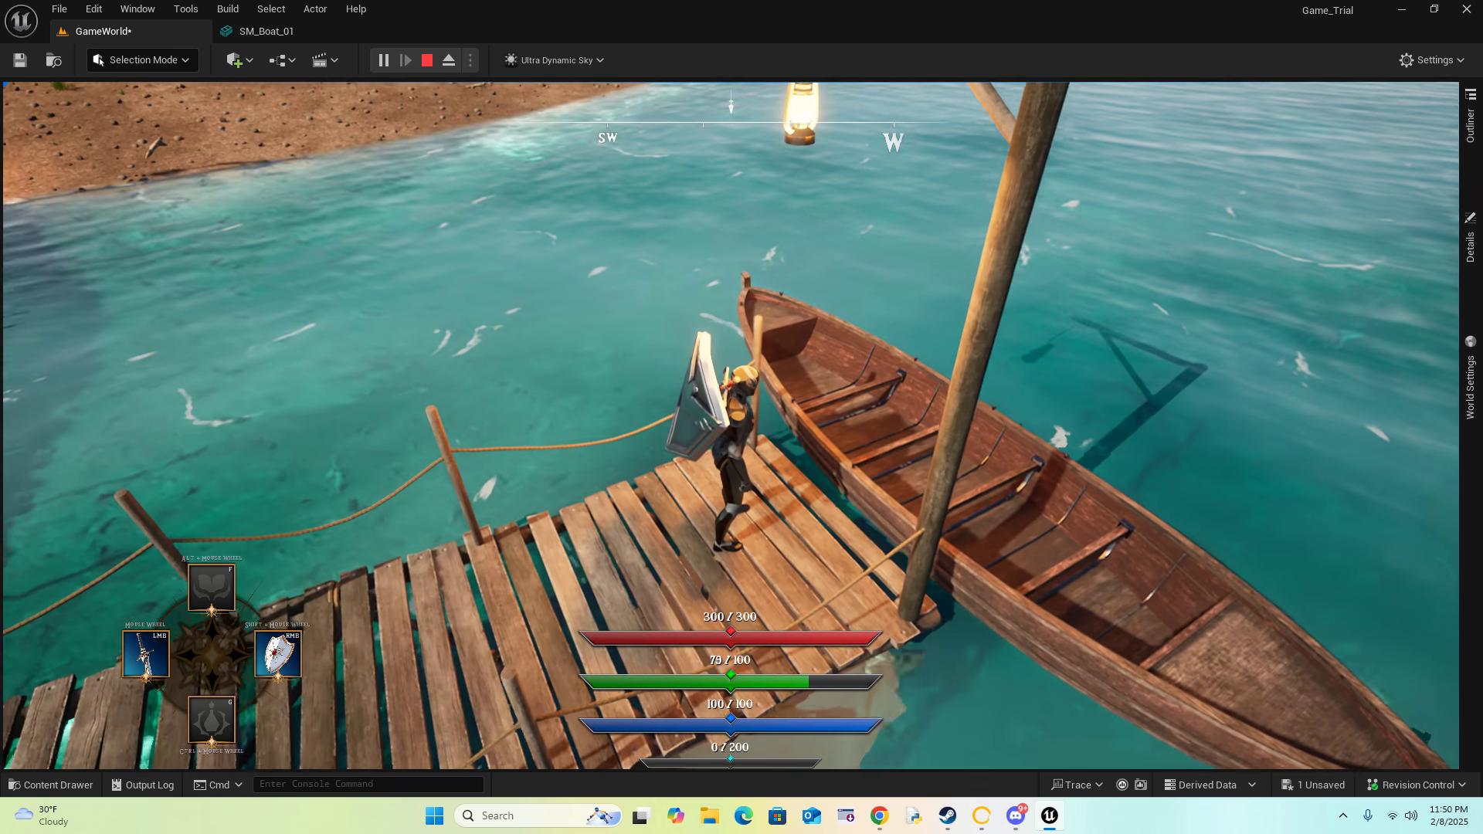
key("w")
key("shift")
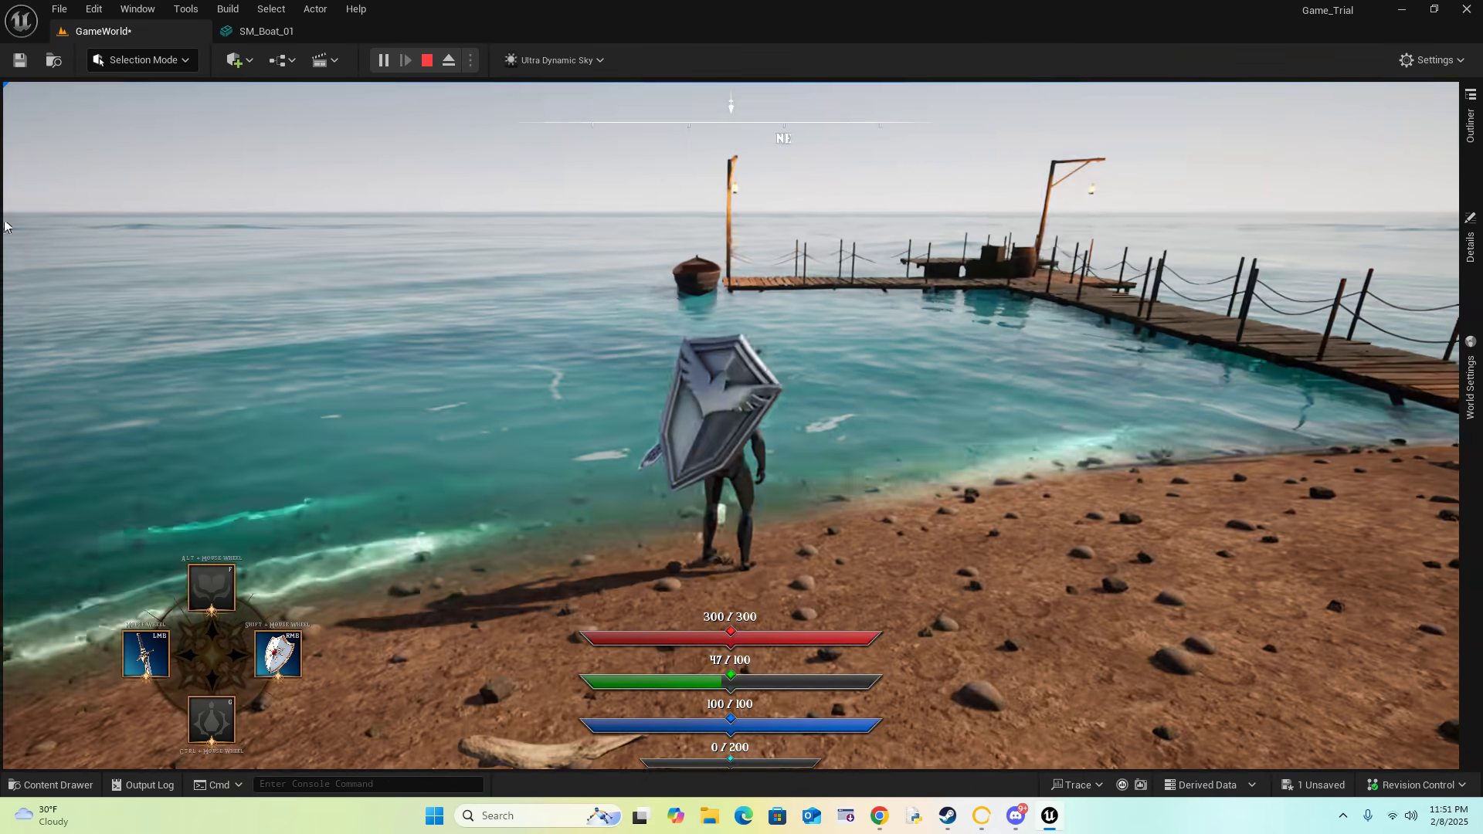
key("Escape")
Step: Examine the rowboat and the dock from several angles in the level editor
right_click_drag(352, 275, 429, 258)
key("w")
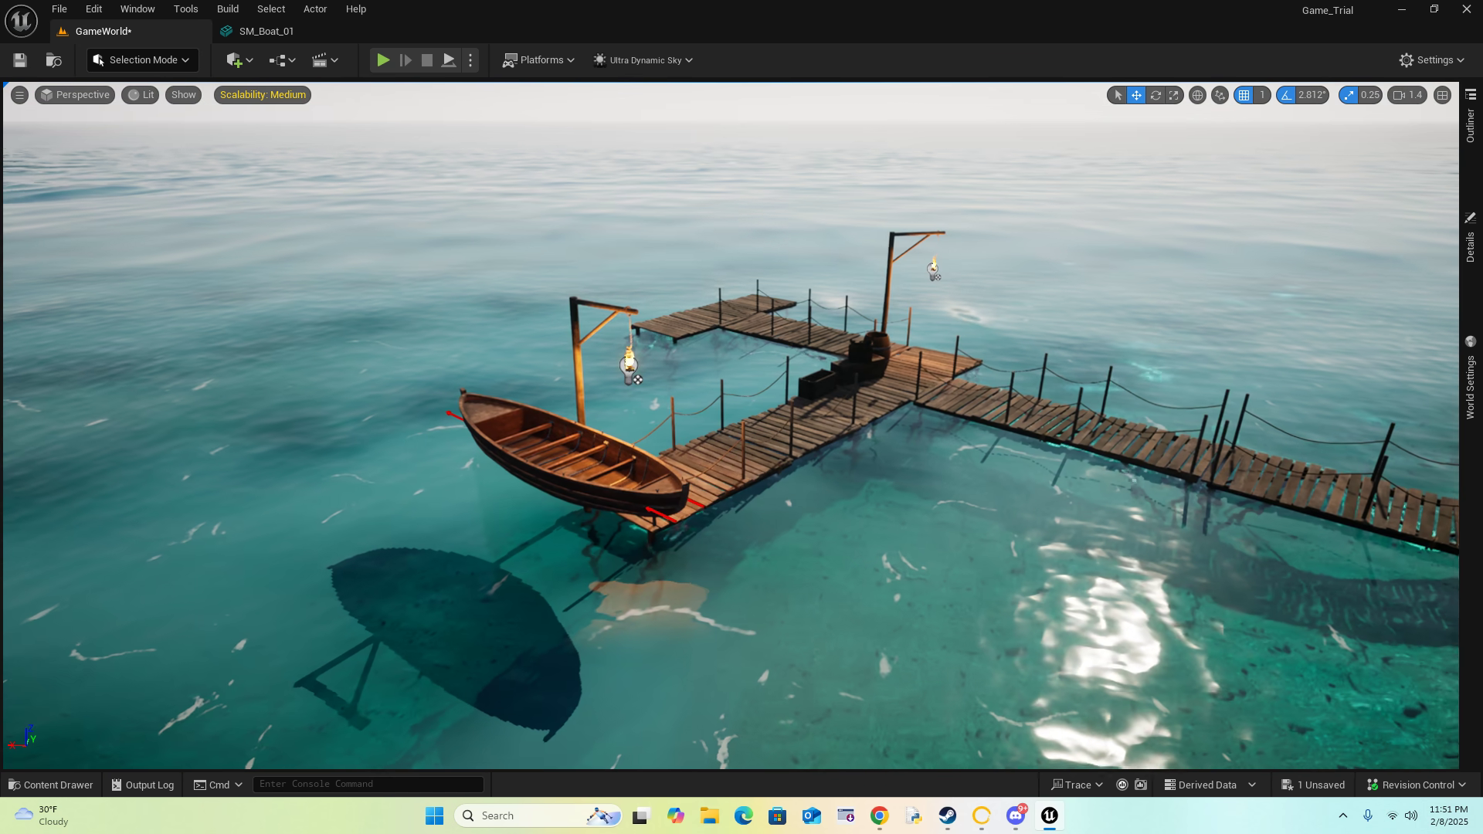
right_click_drag(429, 259, 340, 240)
key("a")
key("d")
key("s")
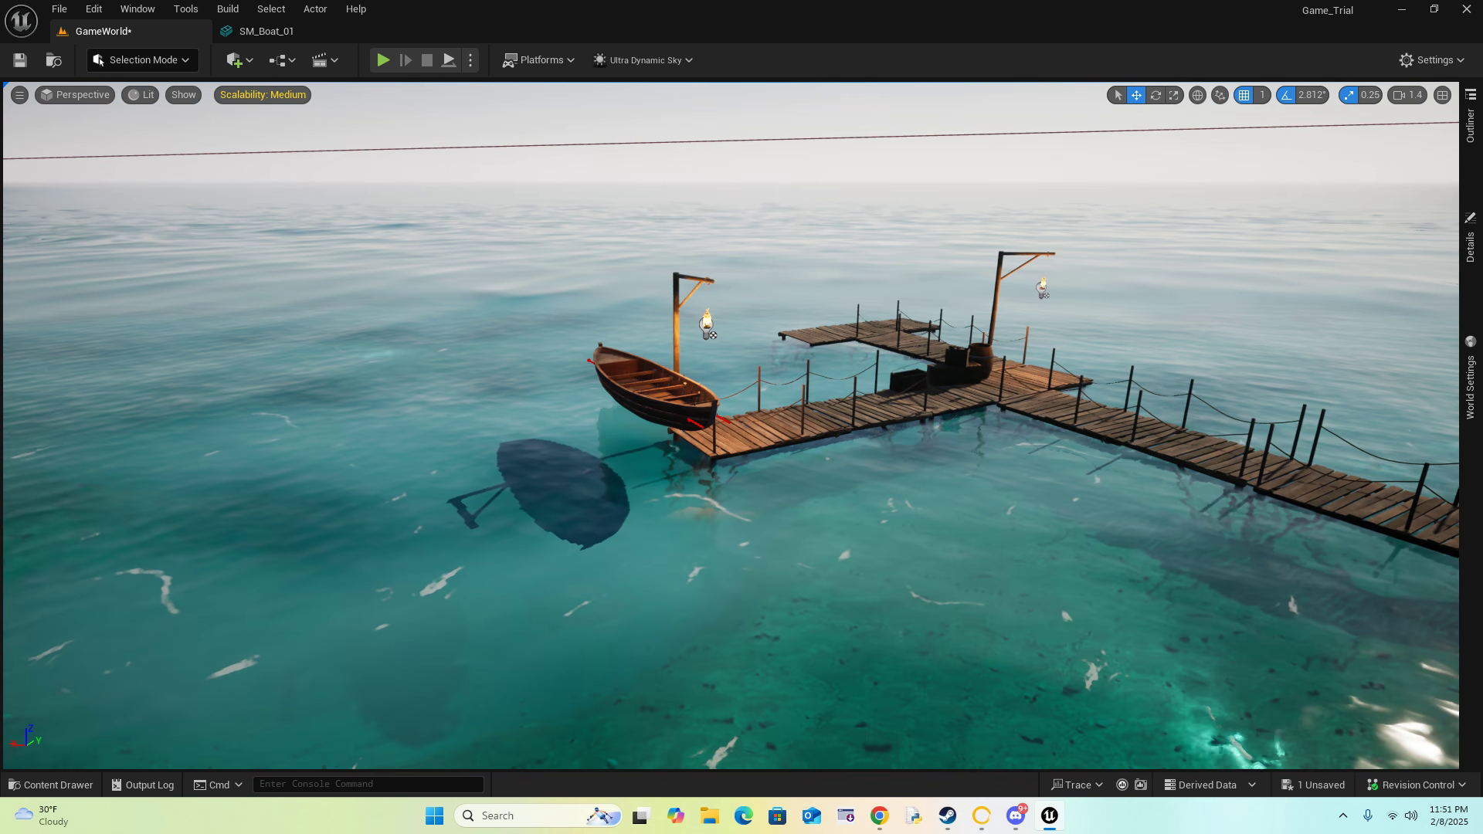
key("s")
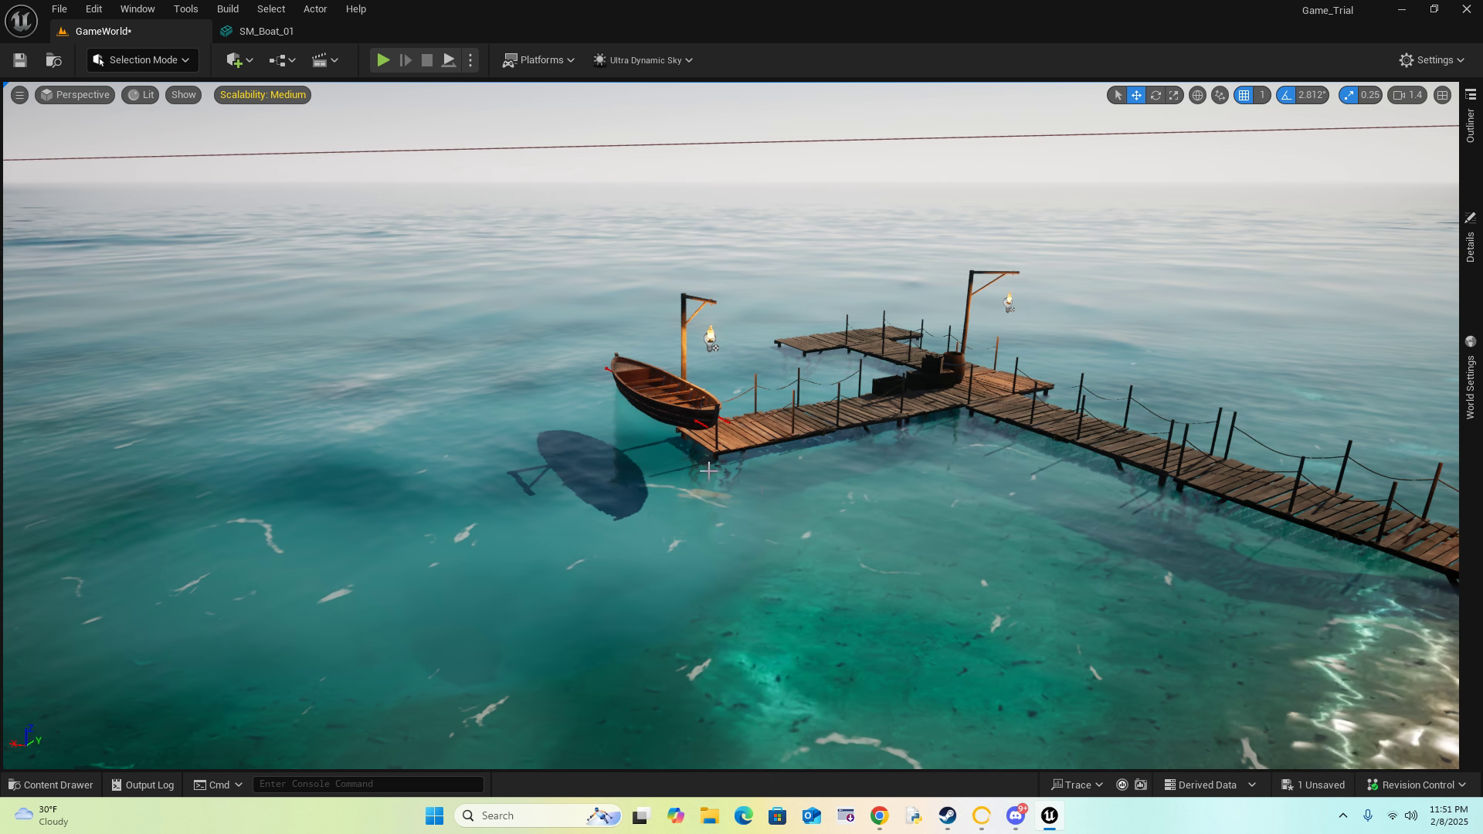
right_click_drag(709, 470, 814, 506)
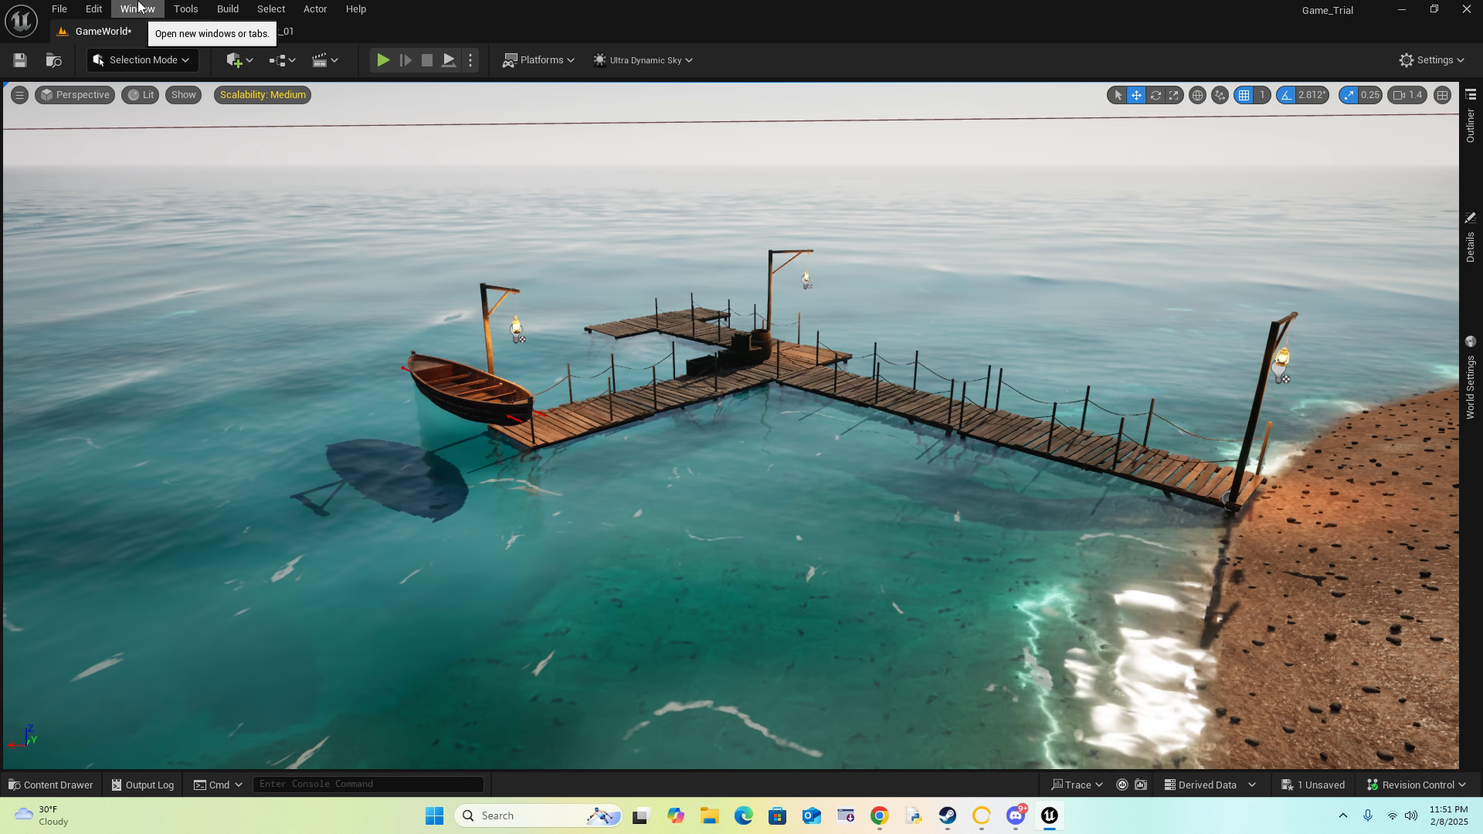
Step: Search the plugin list for "water" to check the Buoyancy and Water plugins, and close the list
left_click(138, 6)
left_click(126, 9)
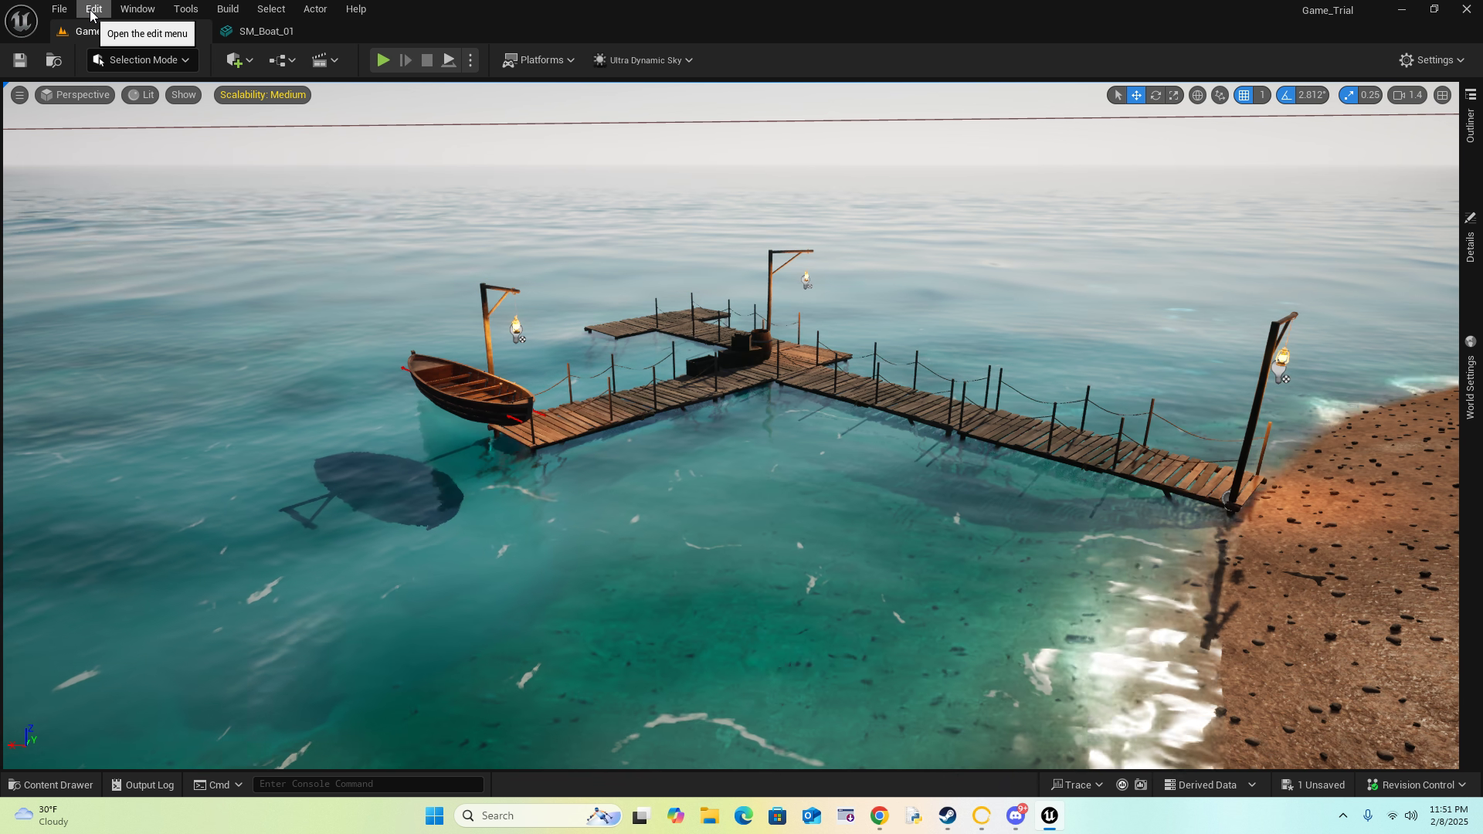
left_click(93, 9)
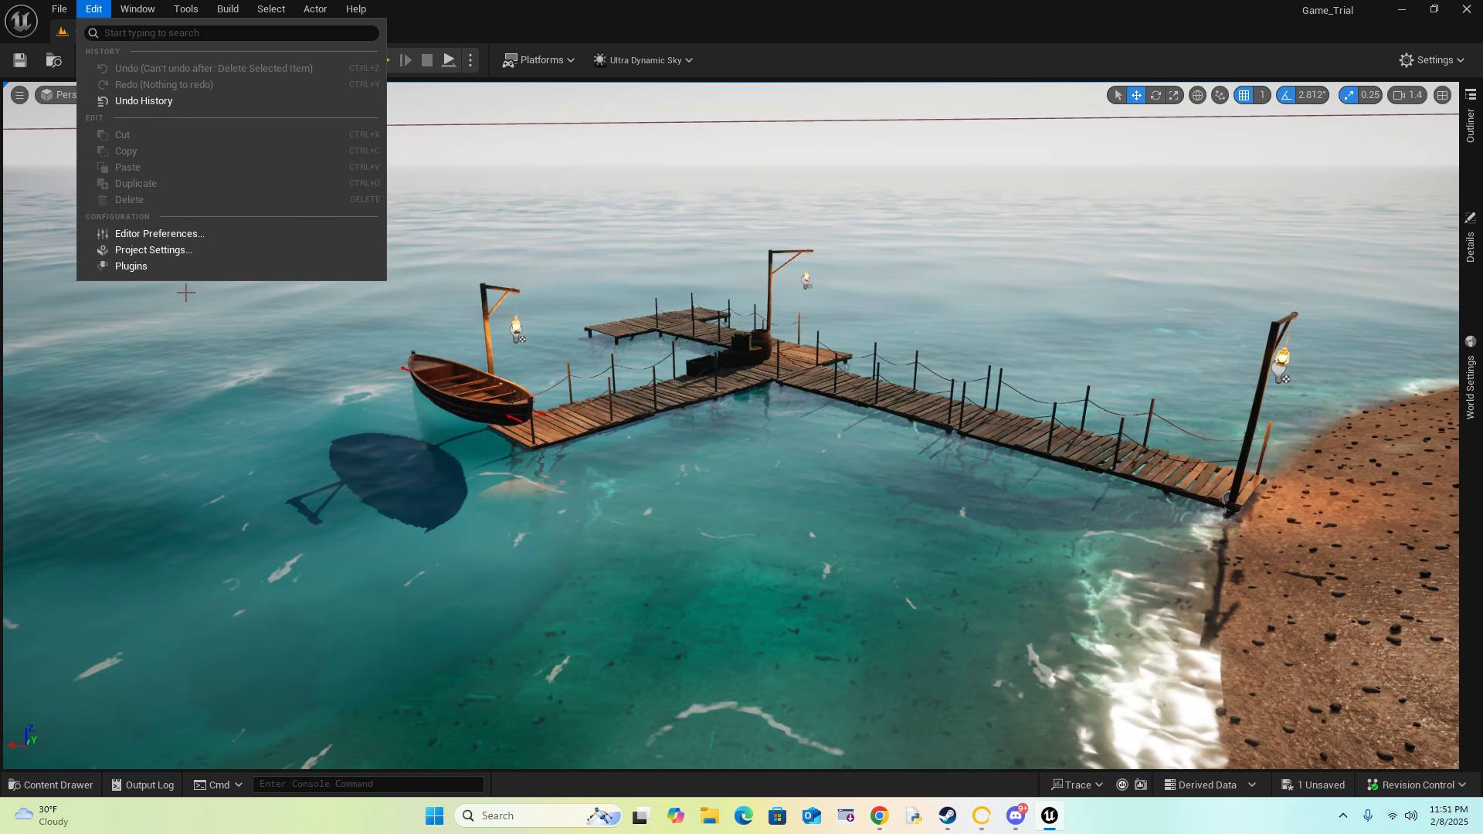
left_click(164, 267)
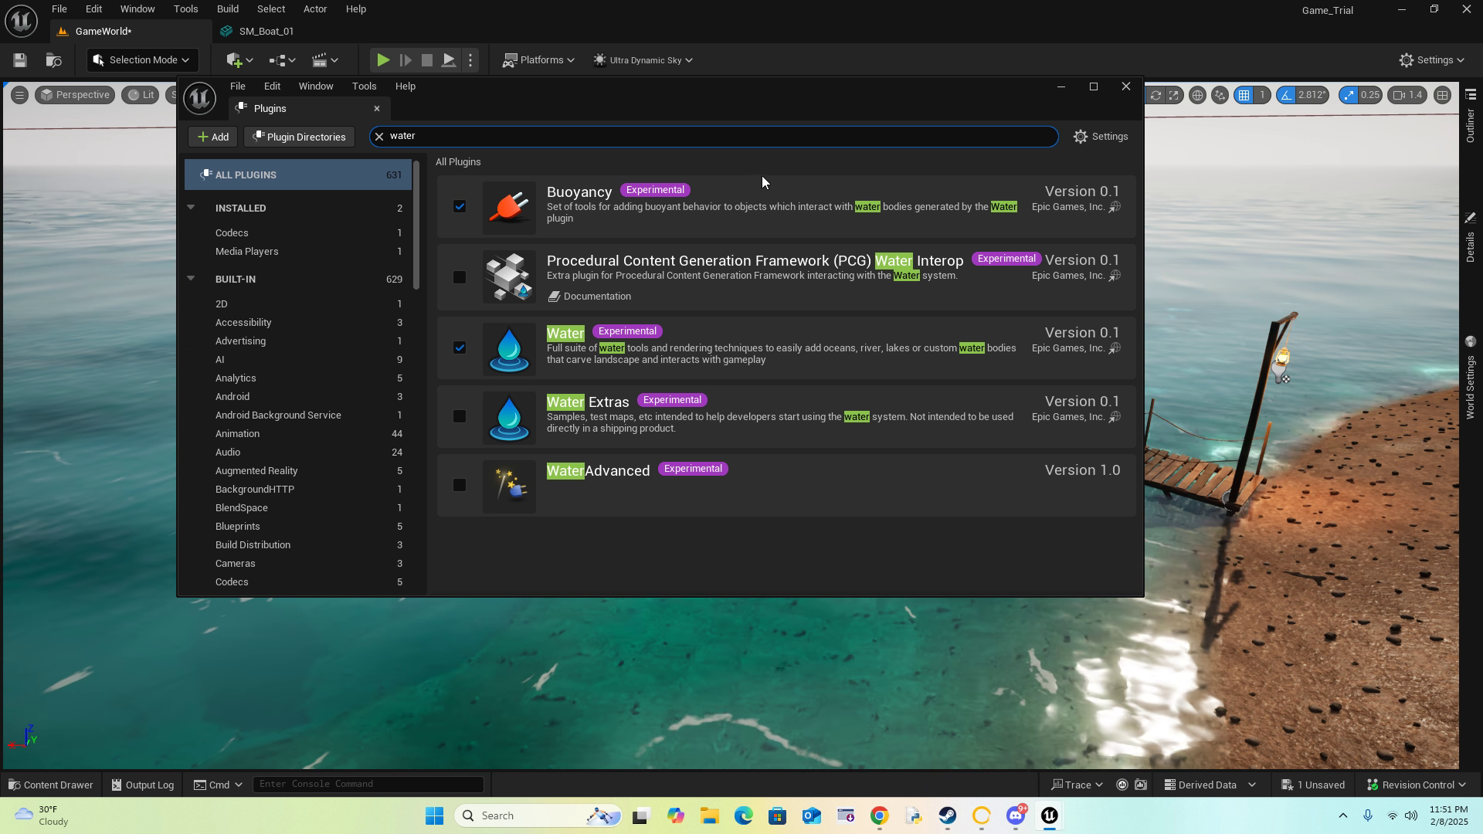
left_click(377, 108)
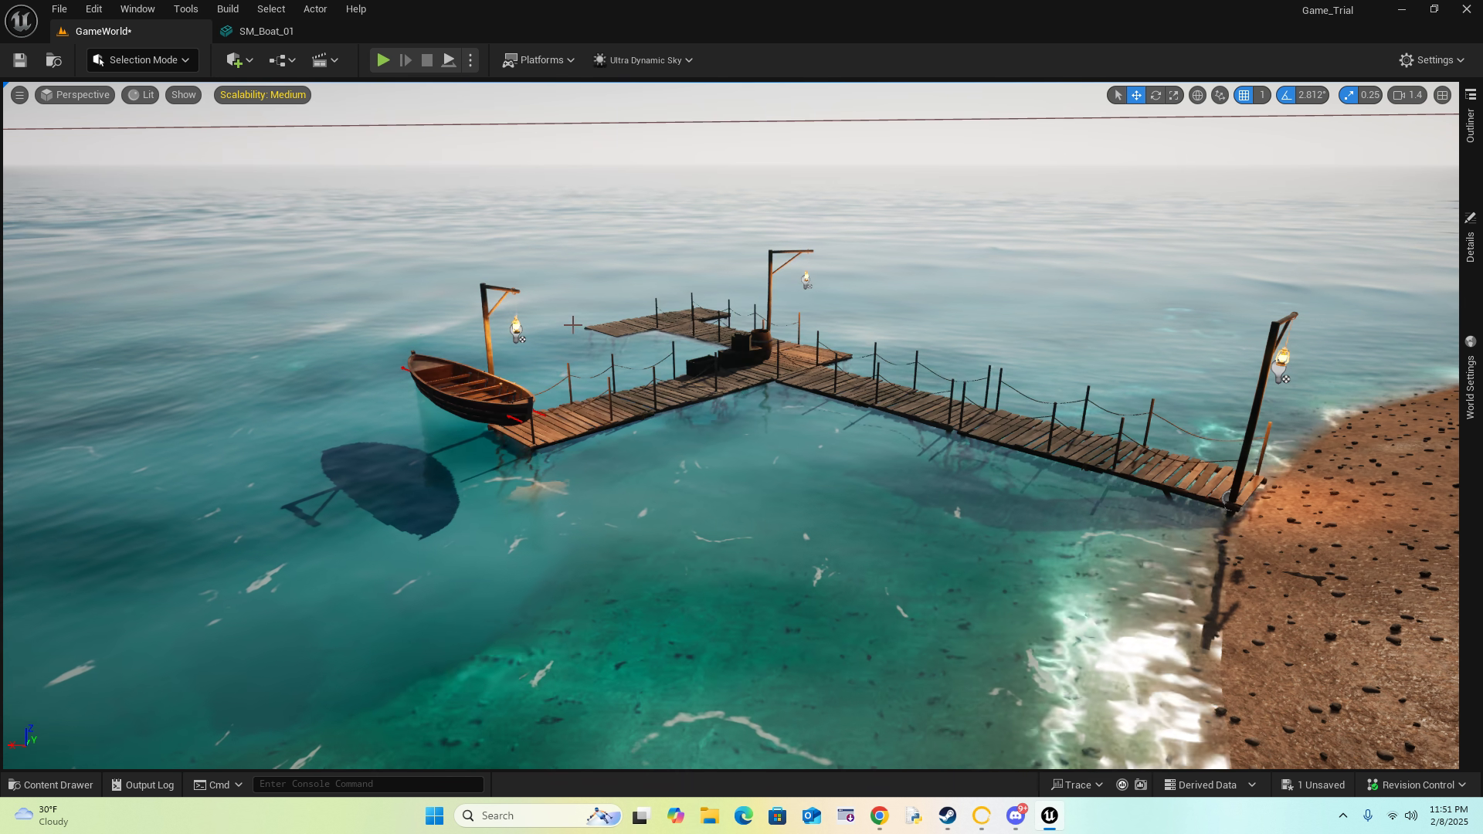
Step: Create an Actor Blueprint class named BP_Boattutorial in the Water_Behaviors content folder
left_click(74, 787)
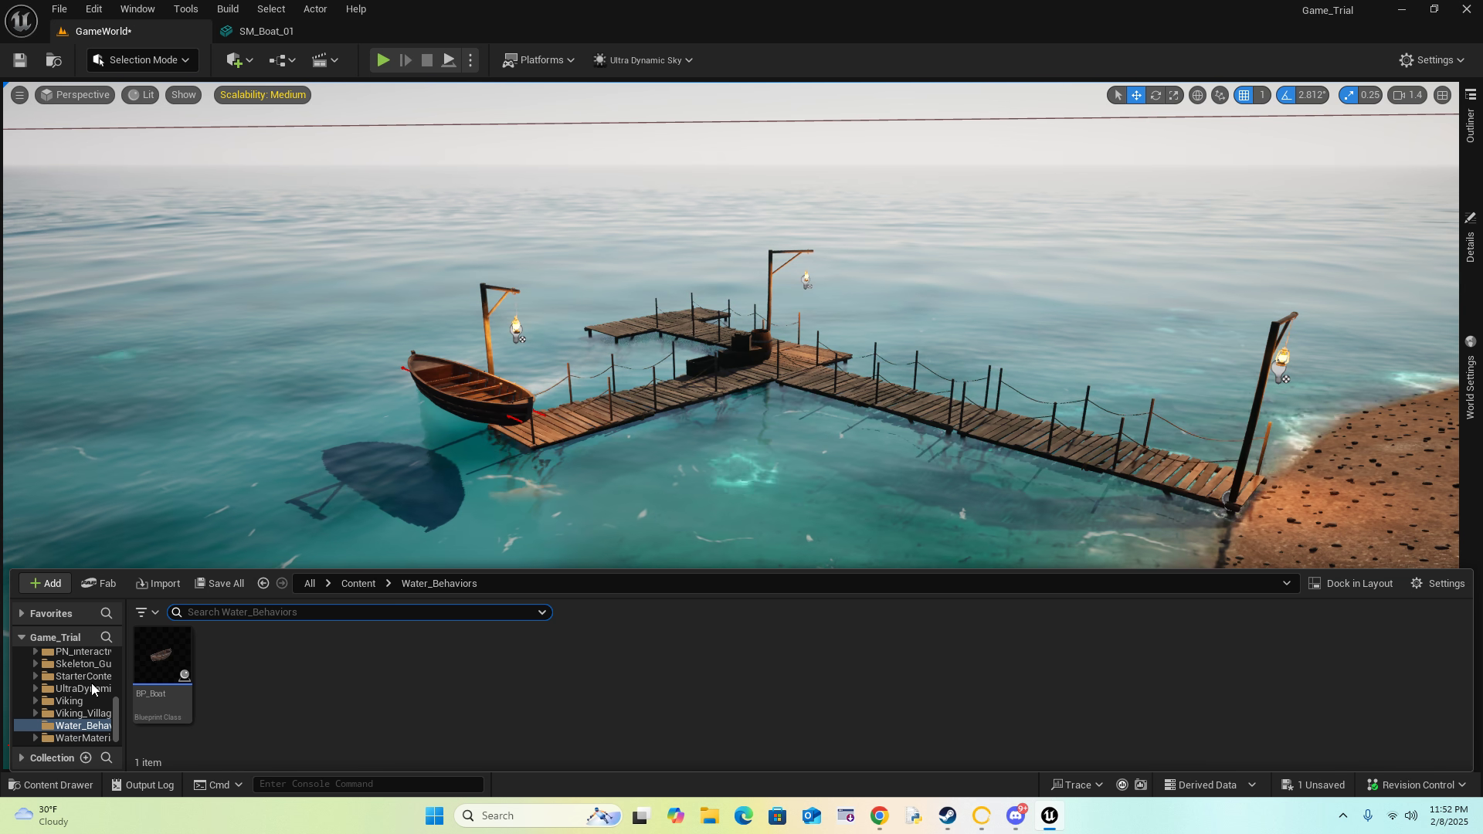
right_click(267, 652)
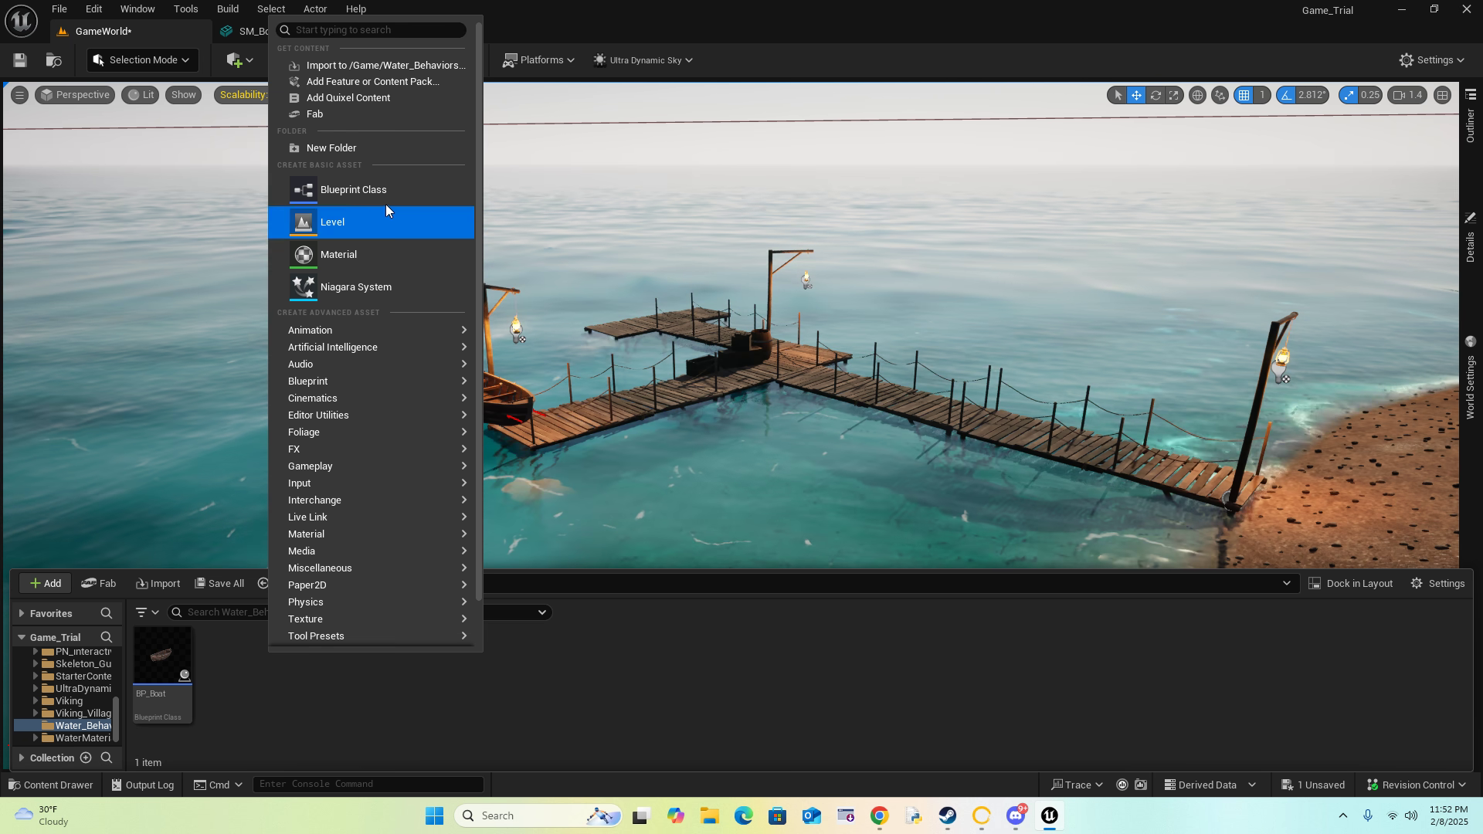
left_click(347, 190)
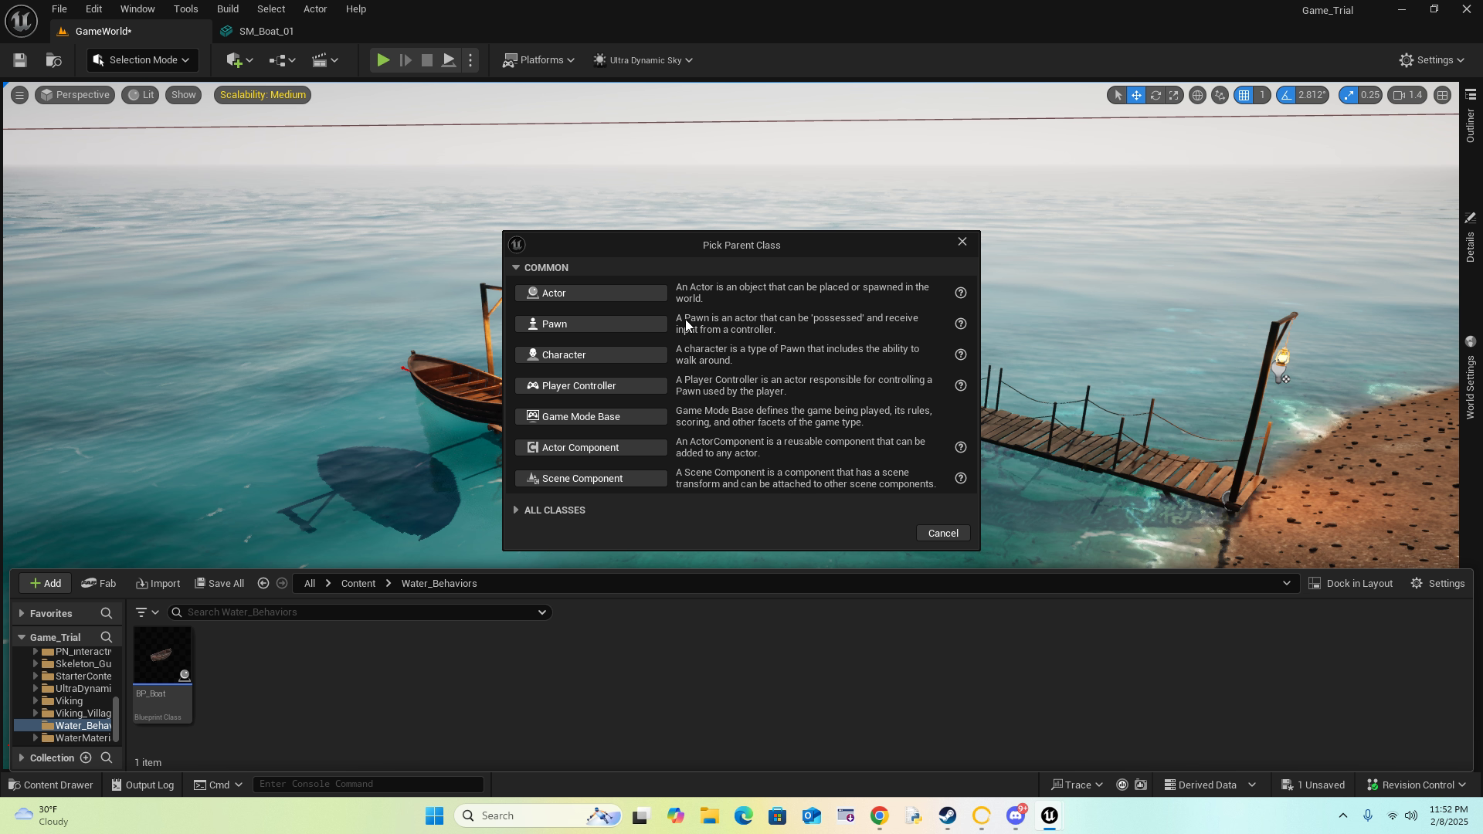
left_click(577, 292)
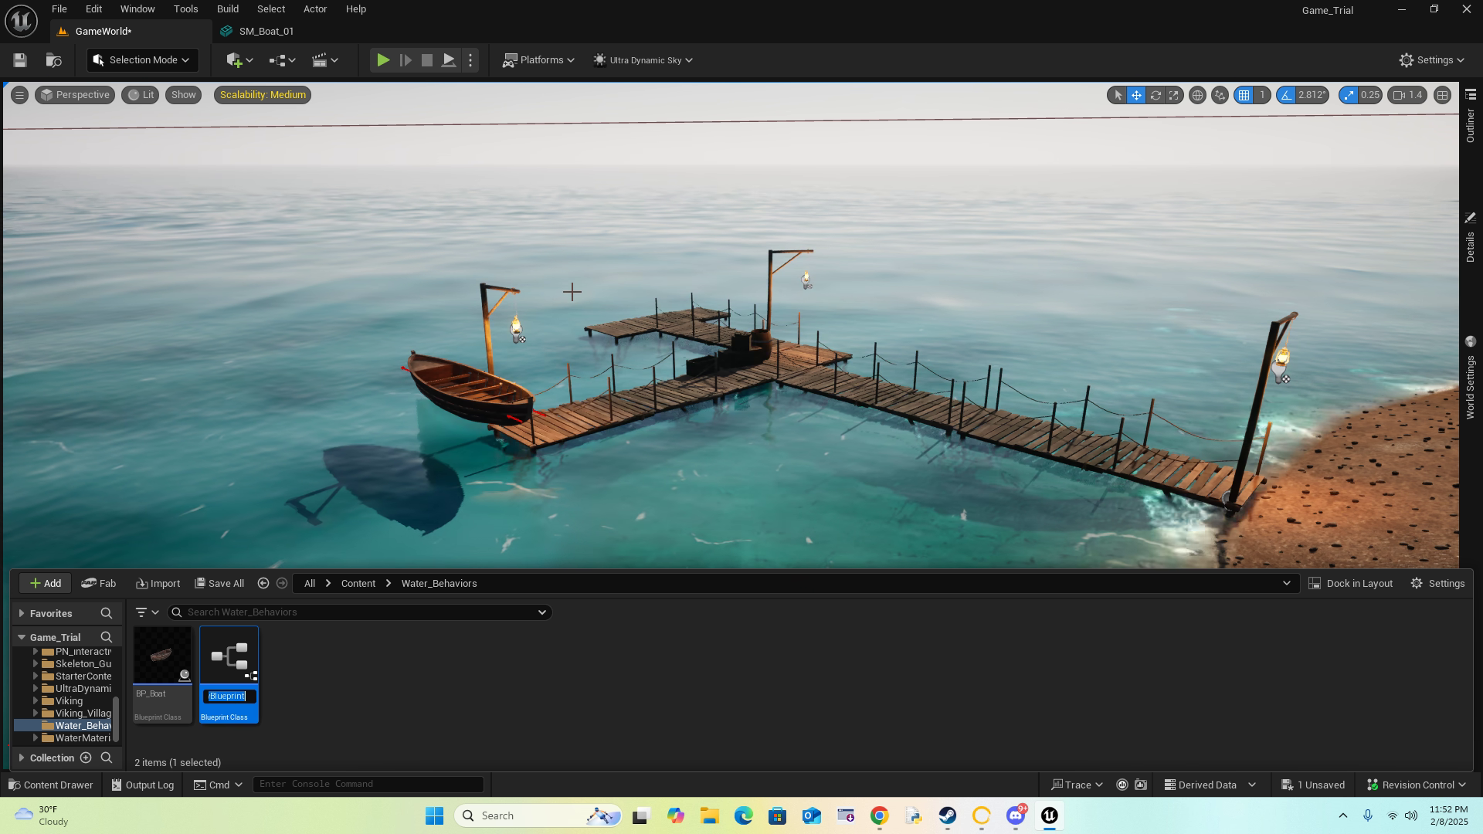
type("BP_B")
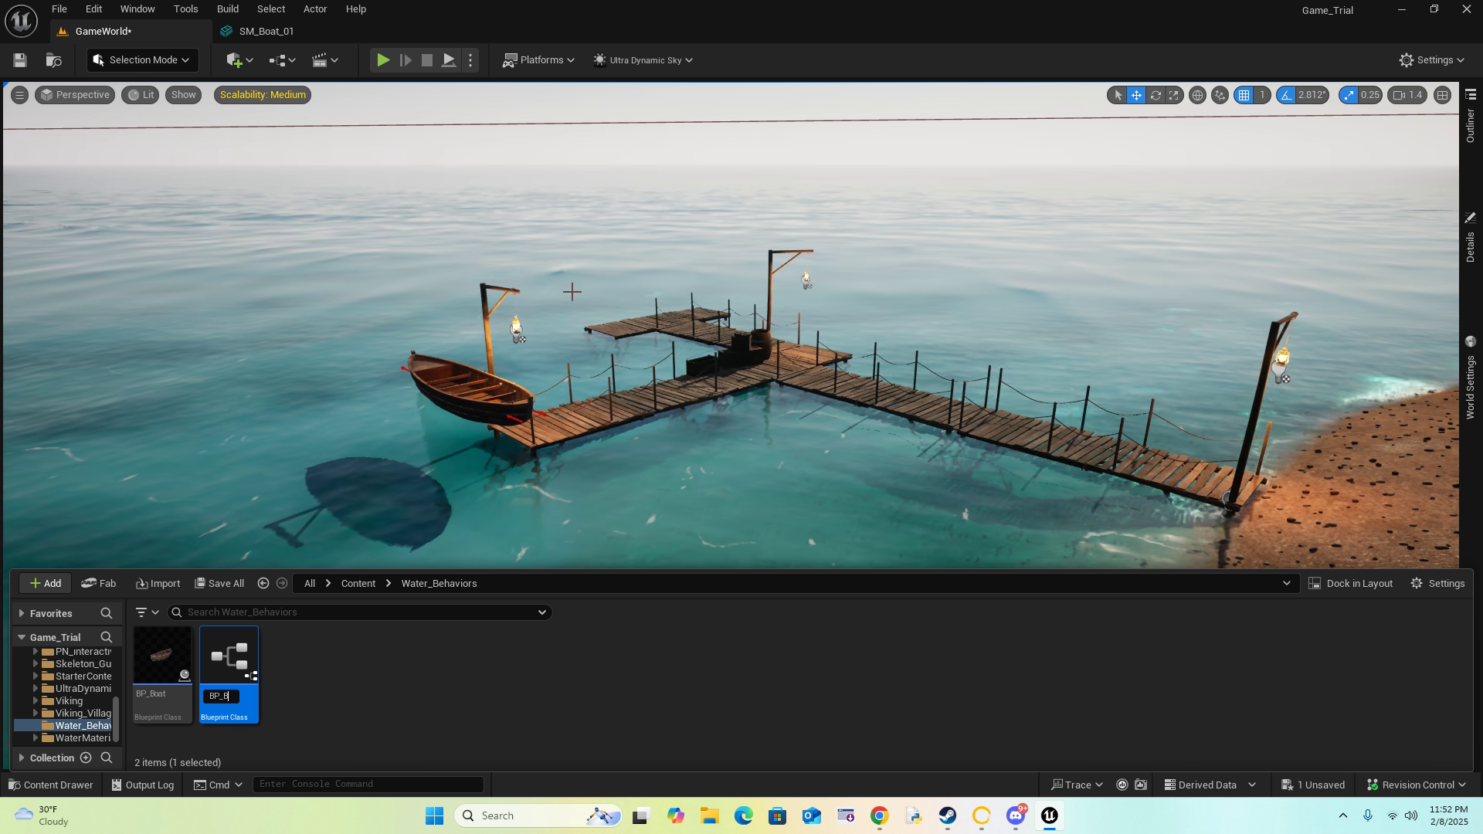
type("oattu")
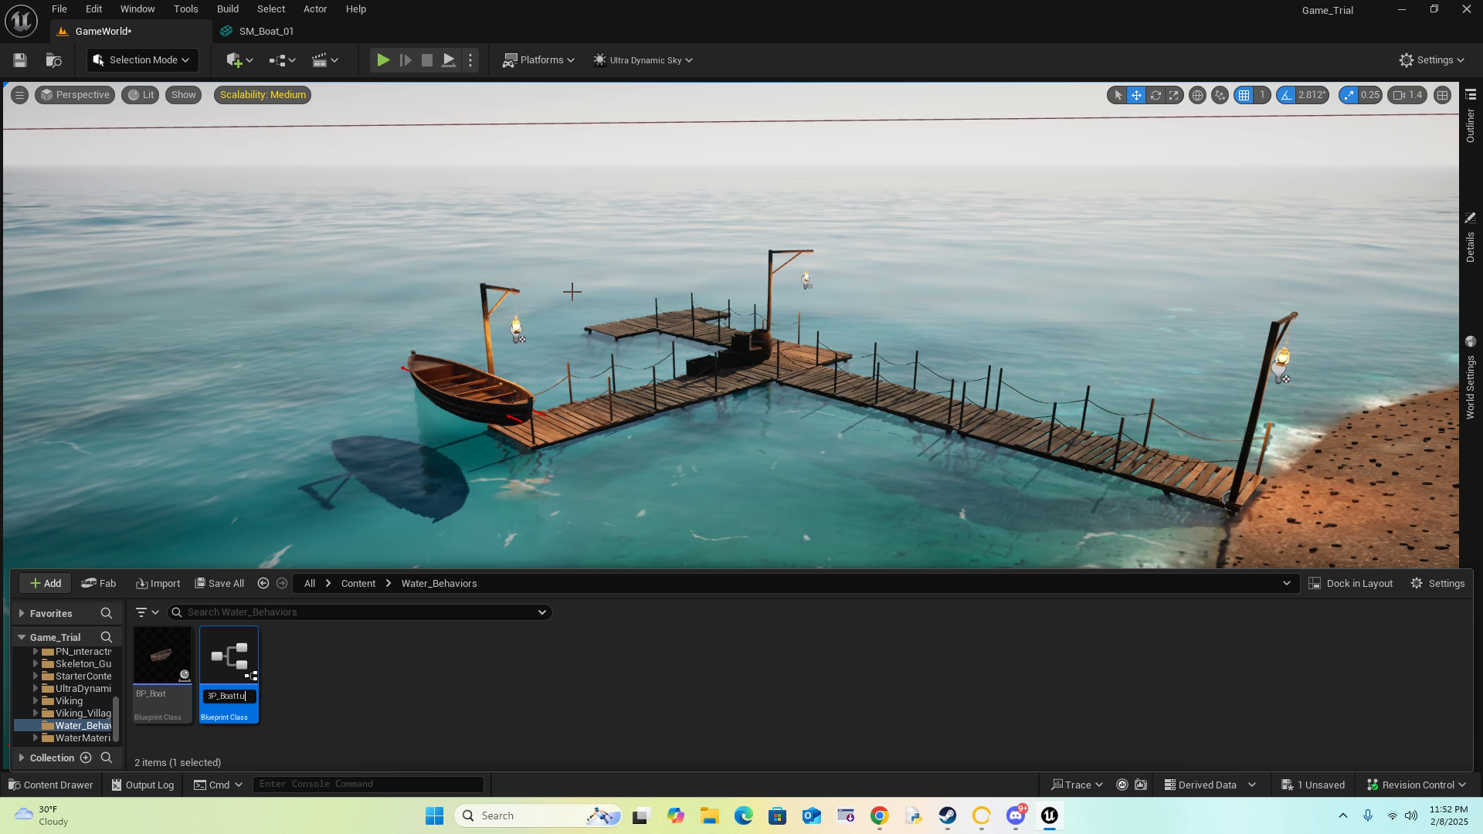
type("torialk")
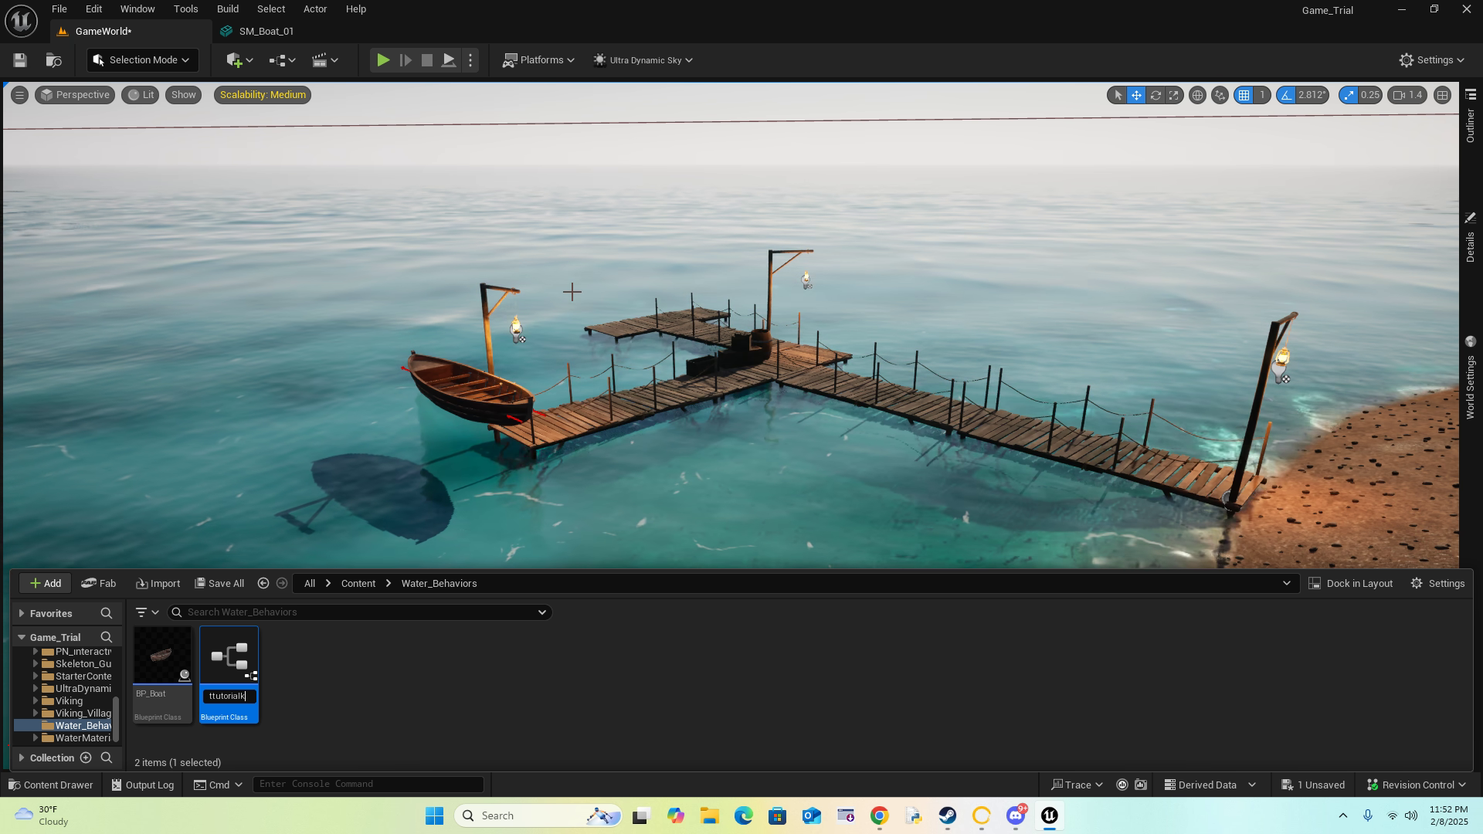
key("BackSpace")
key("Return")
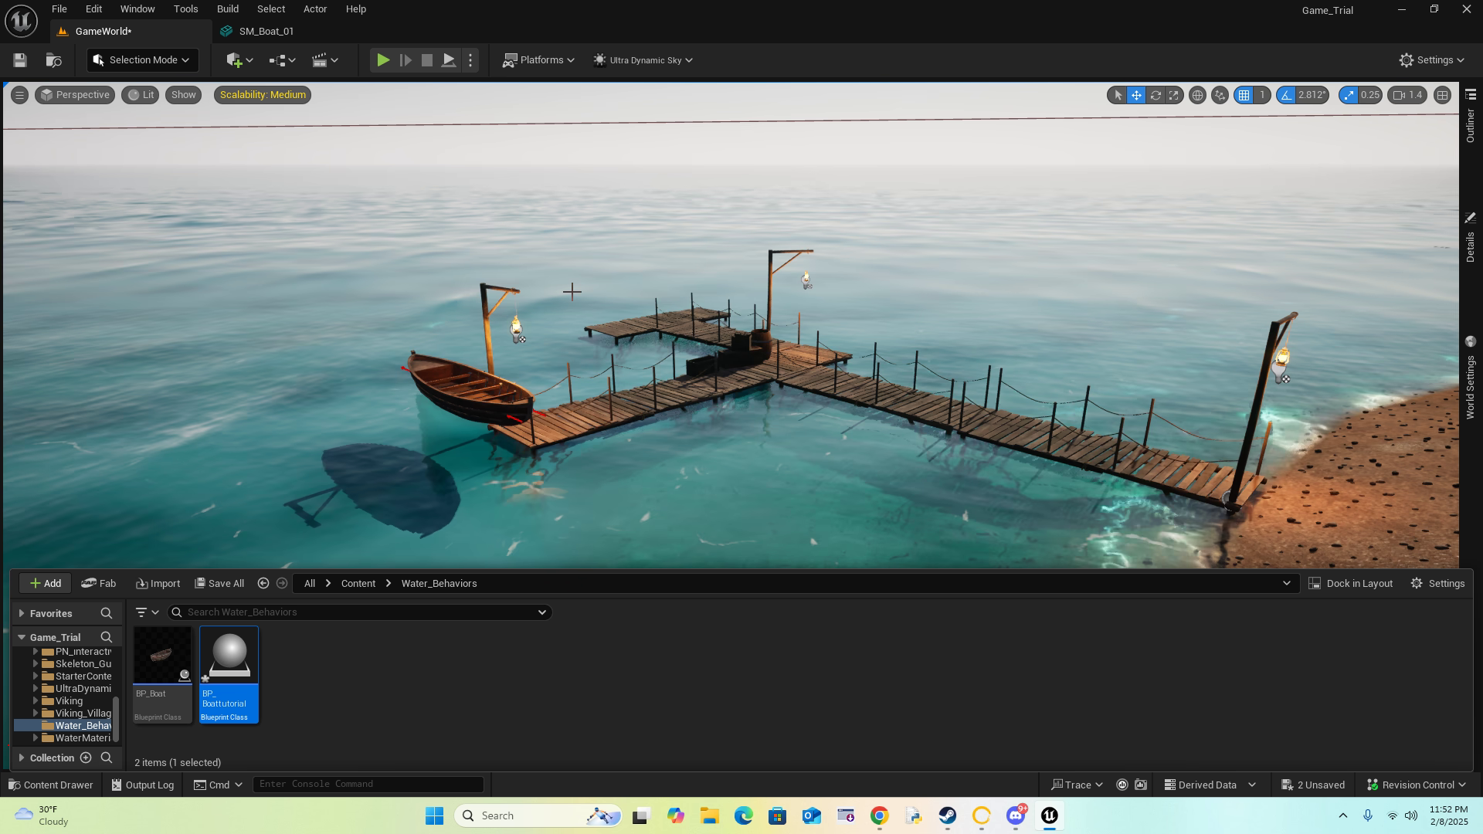
Step: Open BP_Boattutorial in a maximized Blueprint editor and add a Static Mesh component to it
double_click(232, 656)
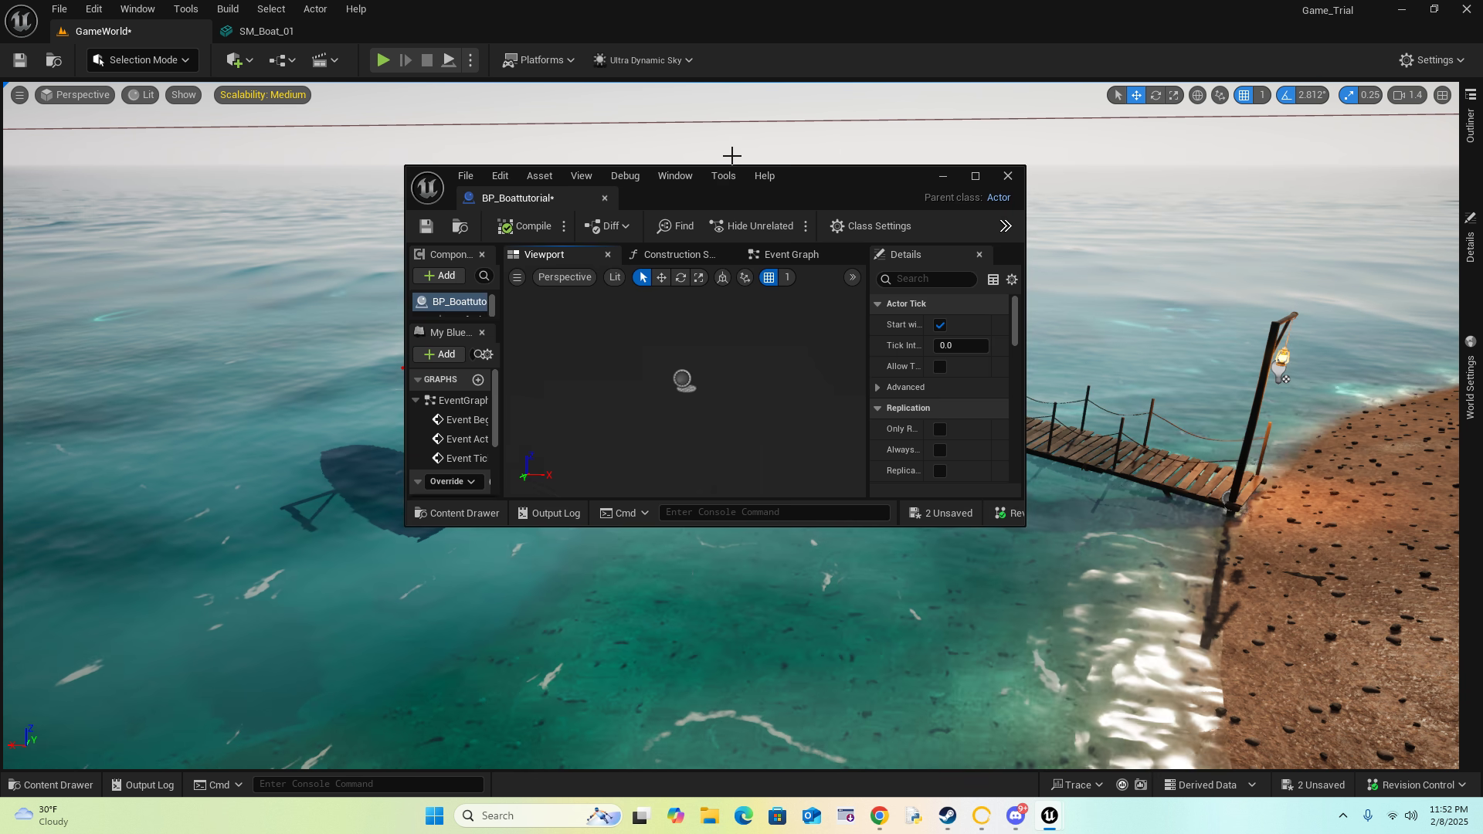
left_click(975, 176)
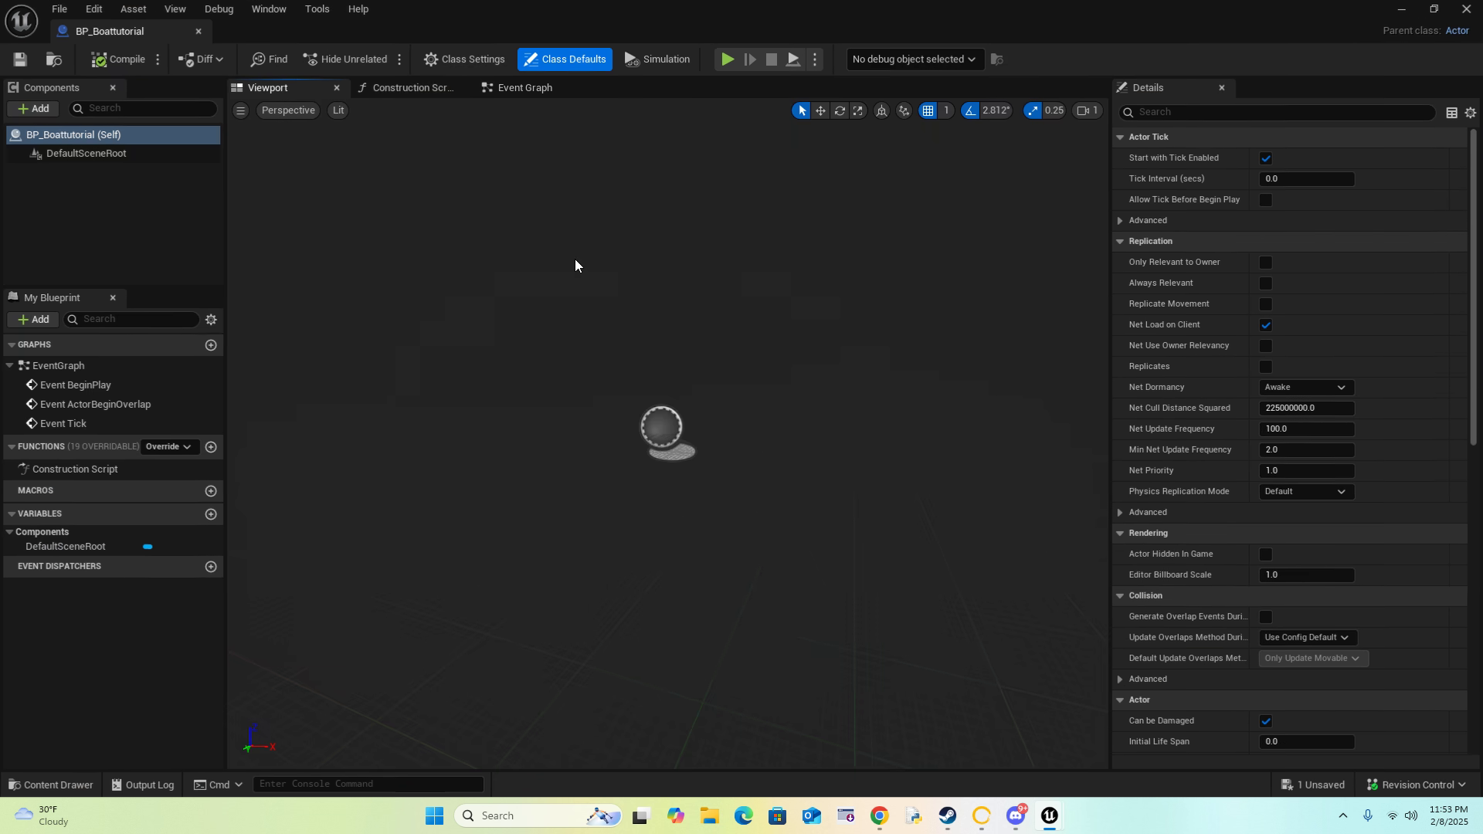
left_click(40, 109)
type("stat")
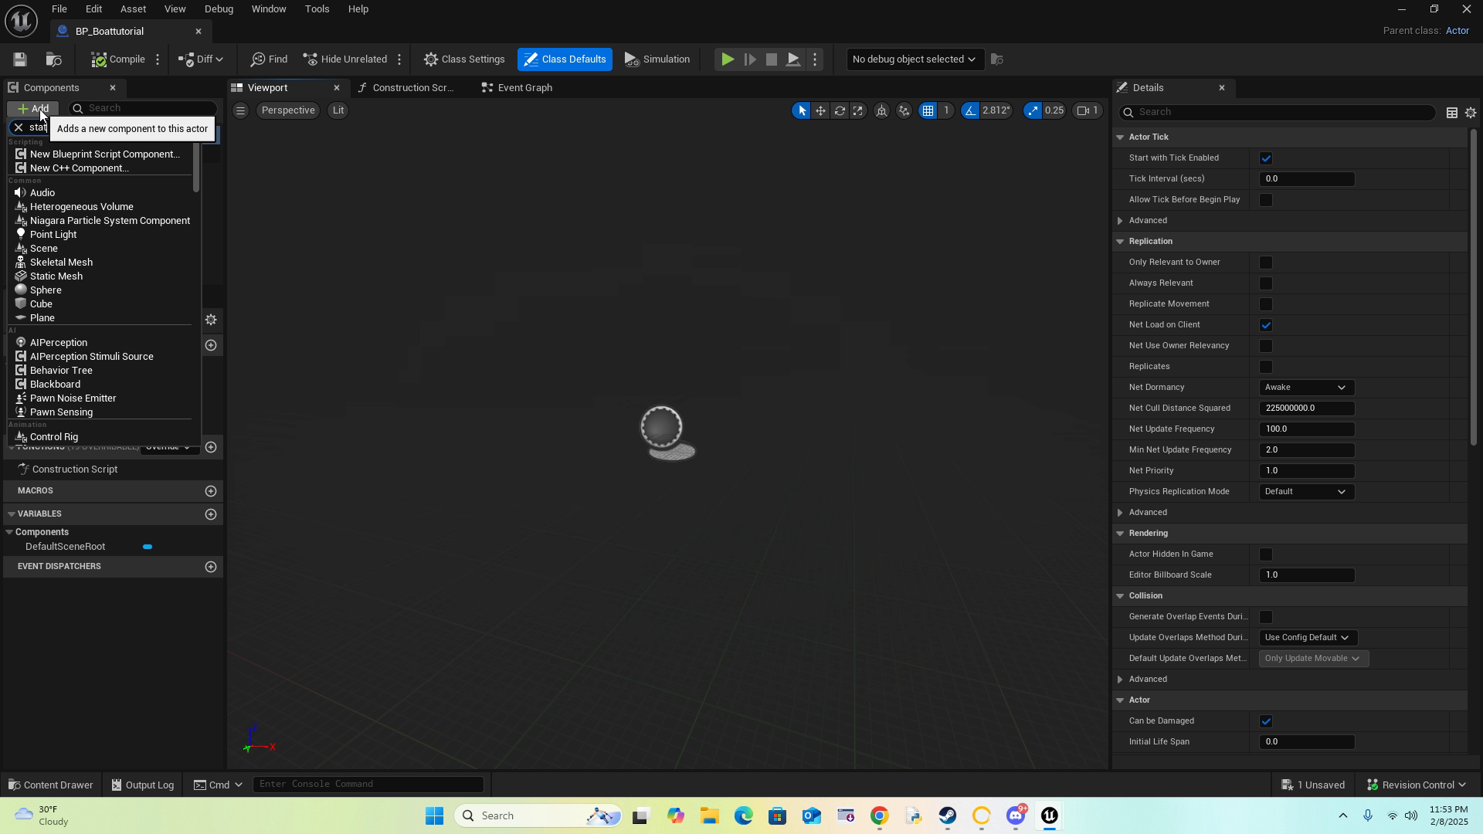
type("mic")
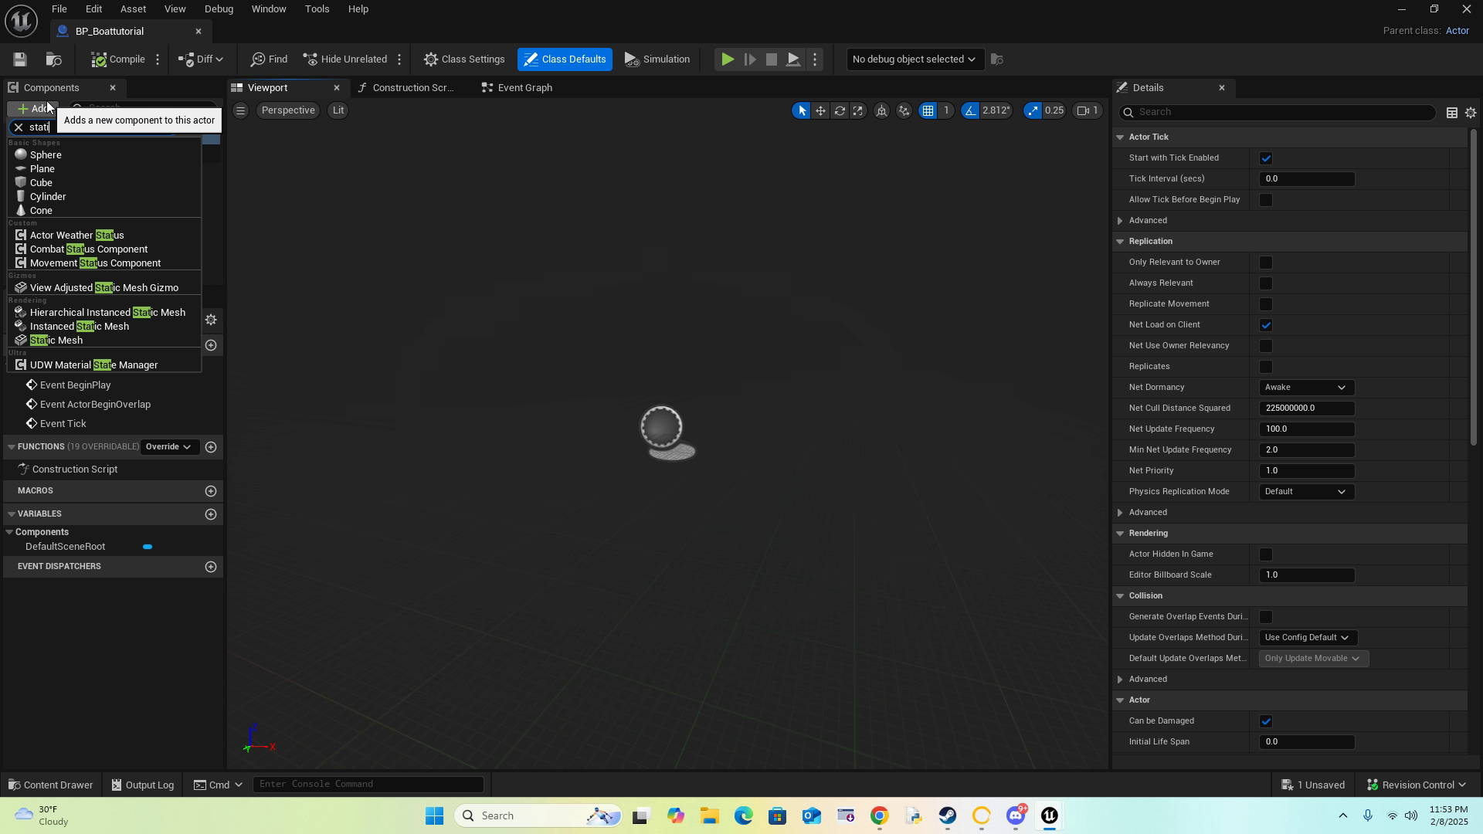
type("ic")
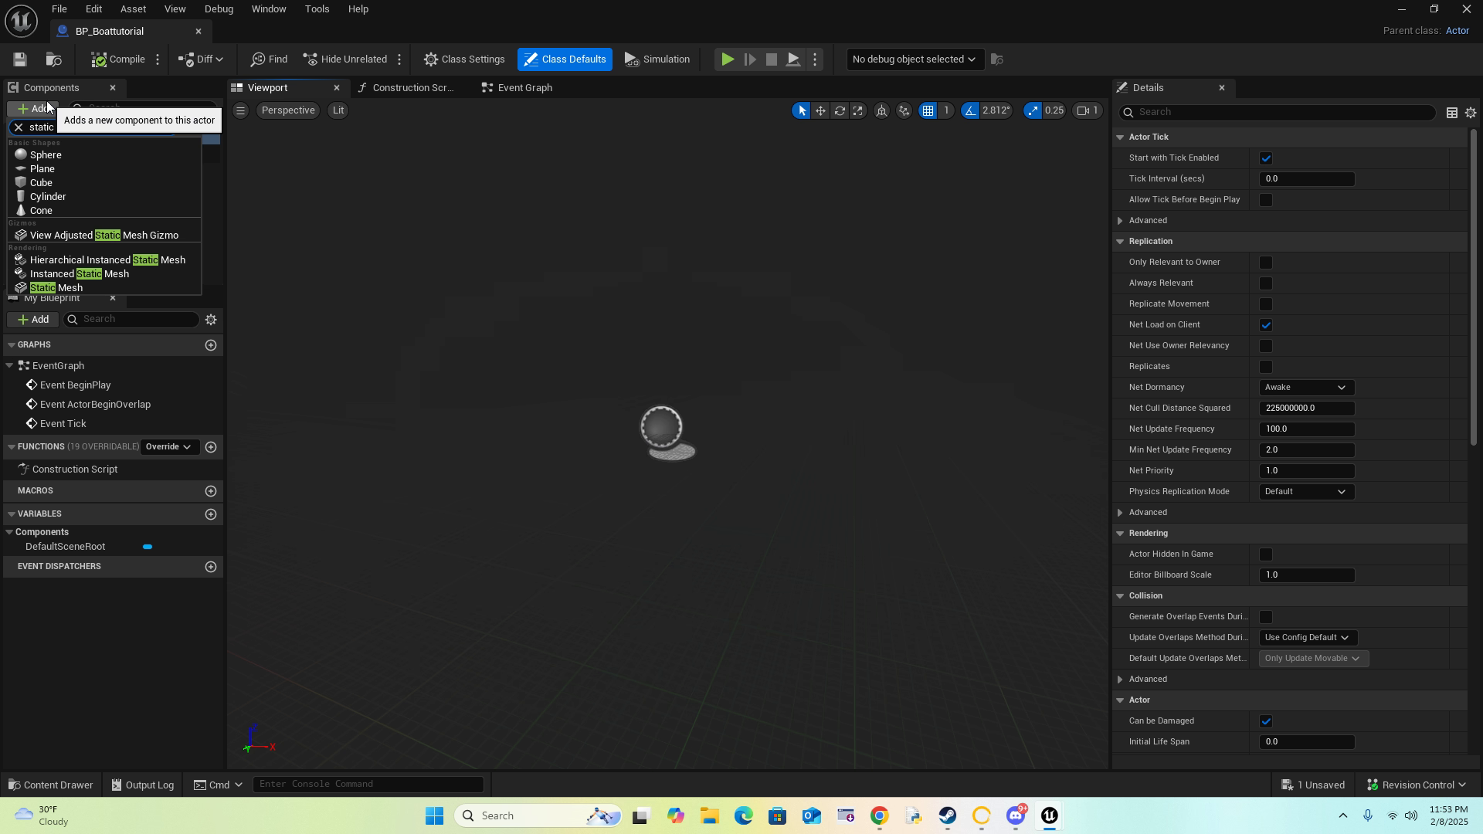
left_click(64, 287)
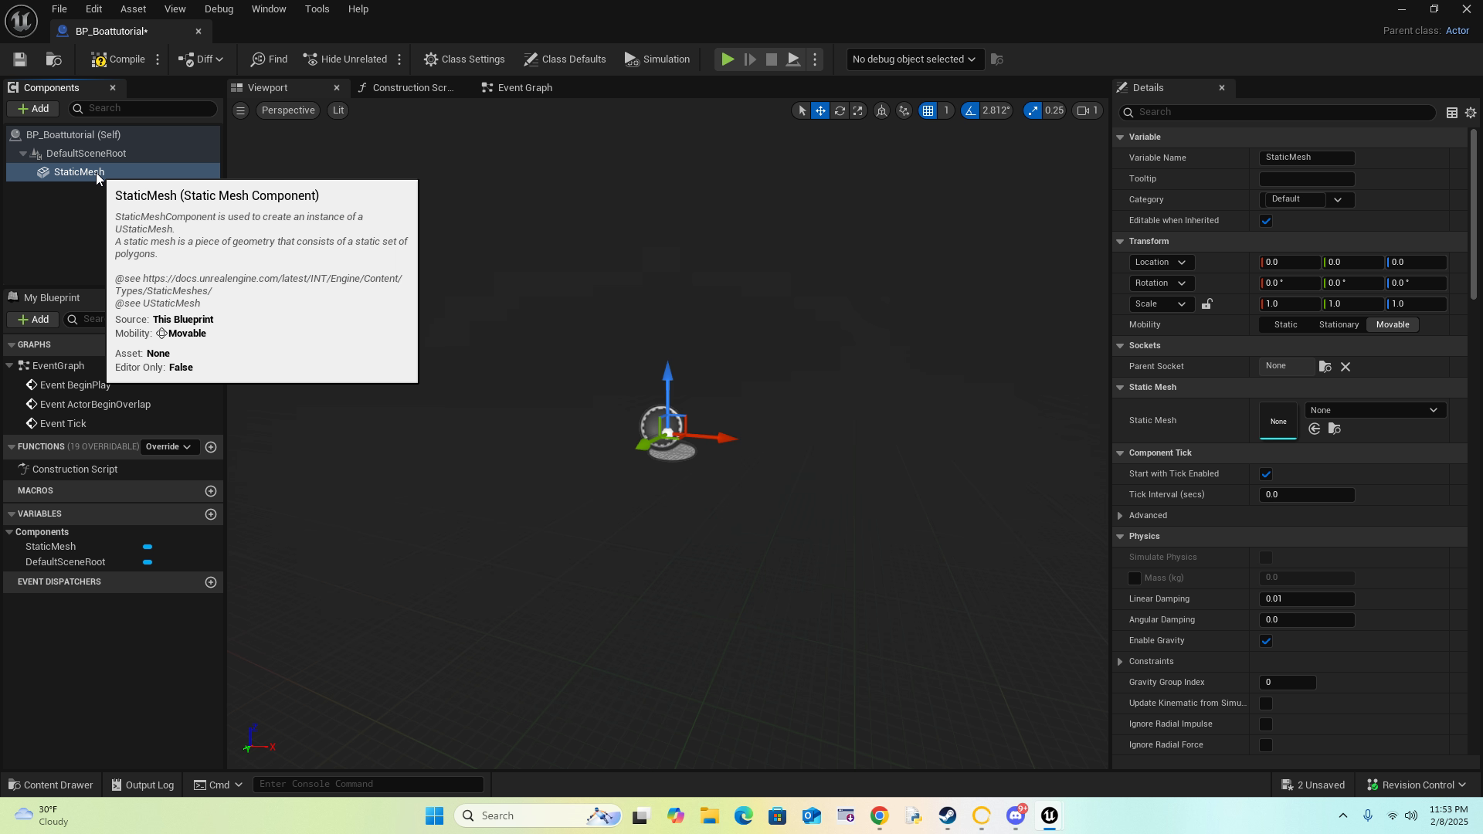
Step: Make the StaticMesh component the root of the Blueprint in place of DefaultSceneRoot
mouse_move(97, 178)
left_mouse_down()
mouse_move(85, 155)
mouse_move(94, 178)
left_mouse_up()
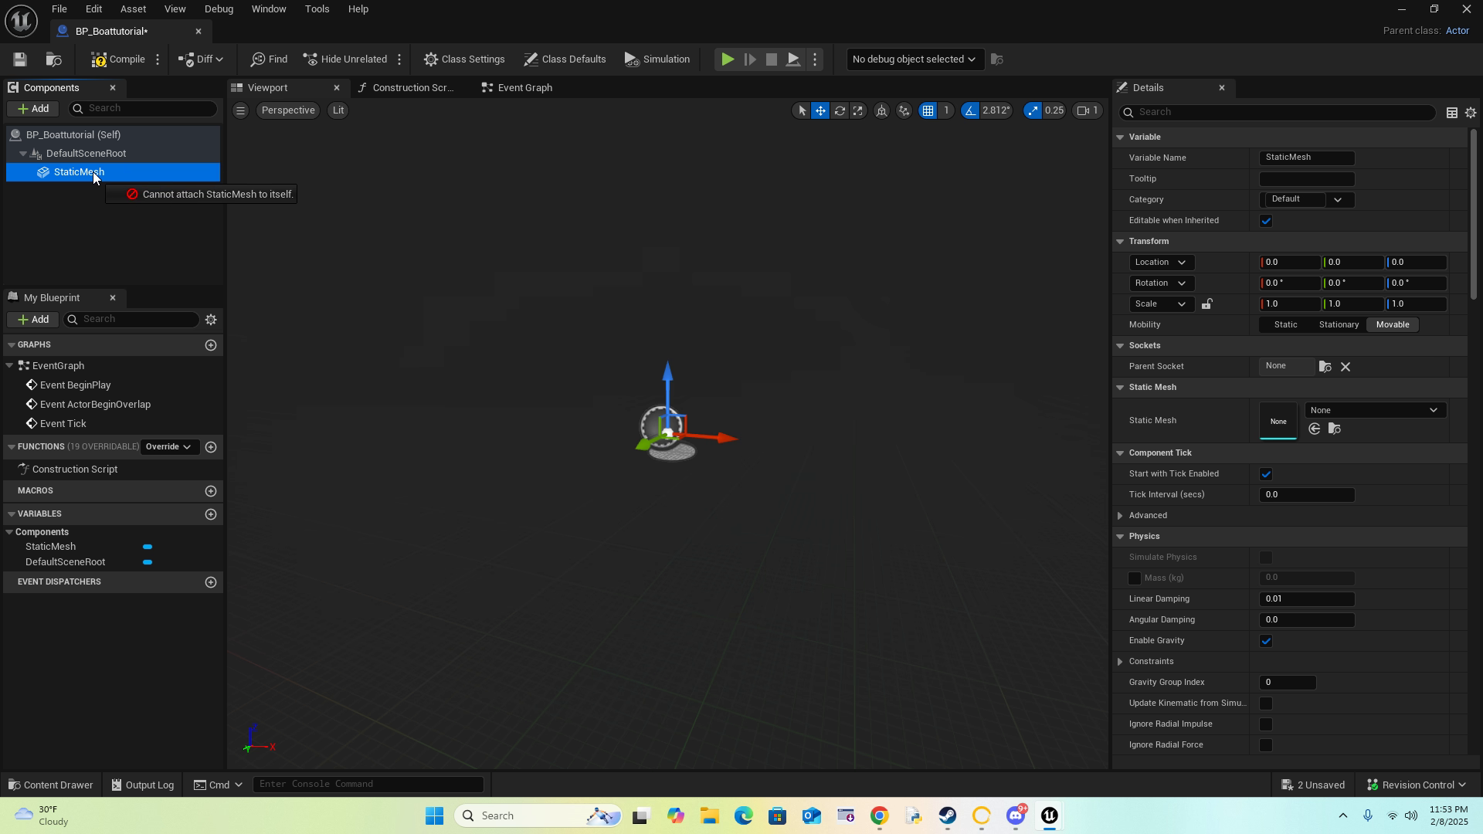
left_click(95, 192)
left_click(86, 172)
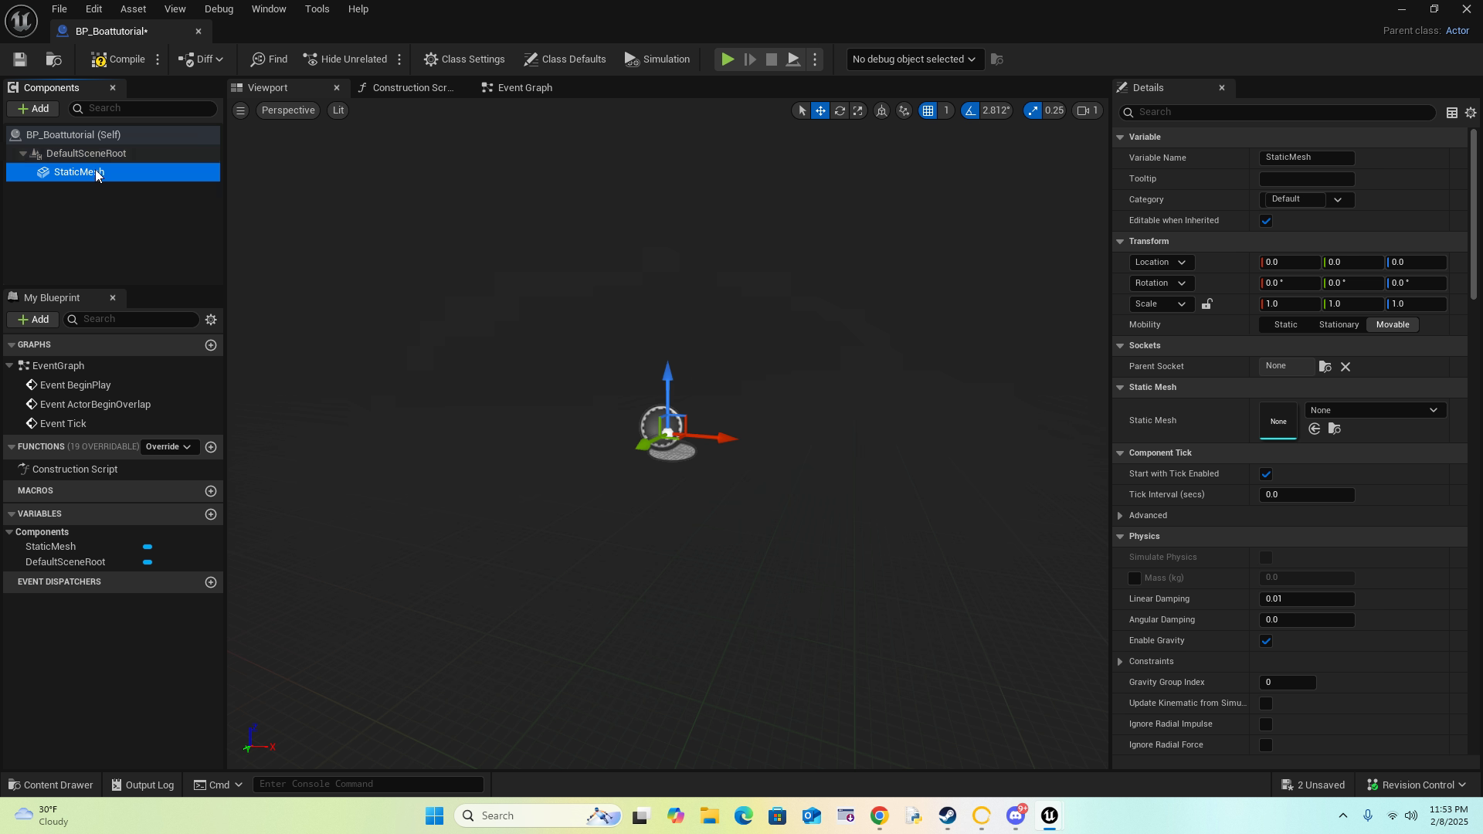
left_click_drag(90, 175, 86, 153)
left_click(94, 198)
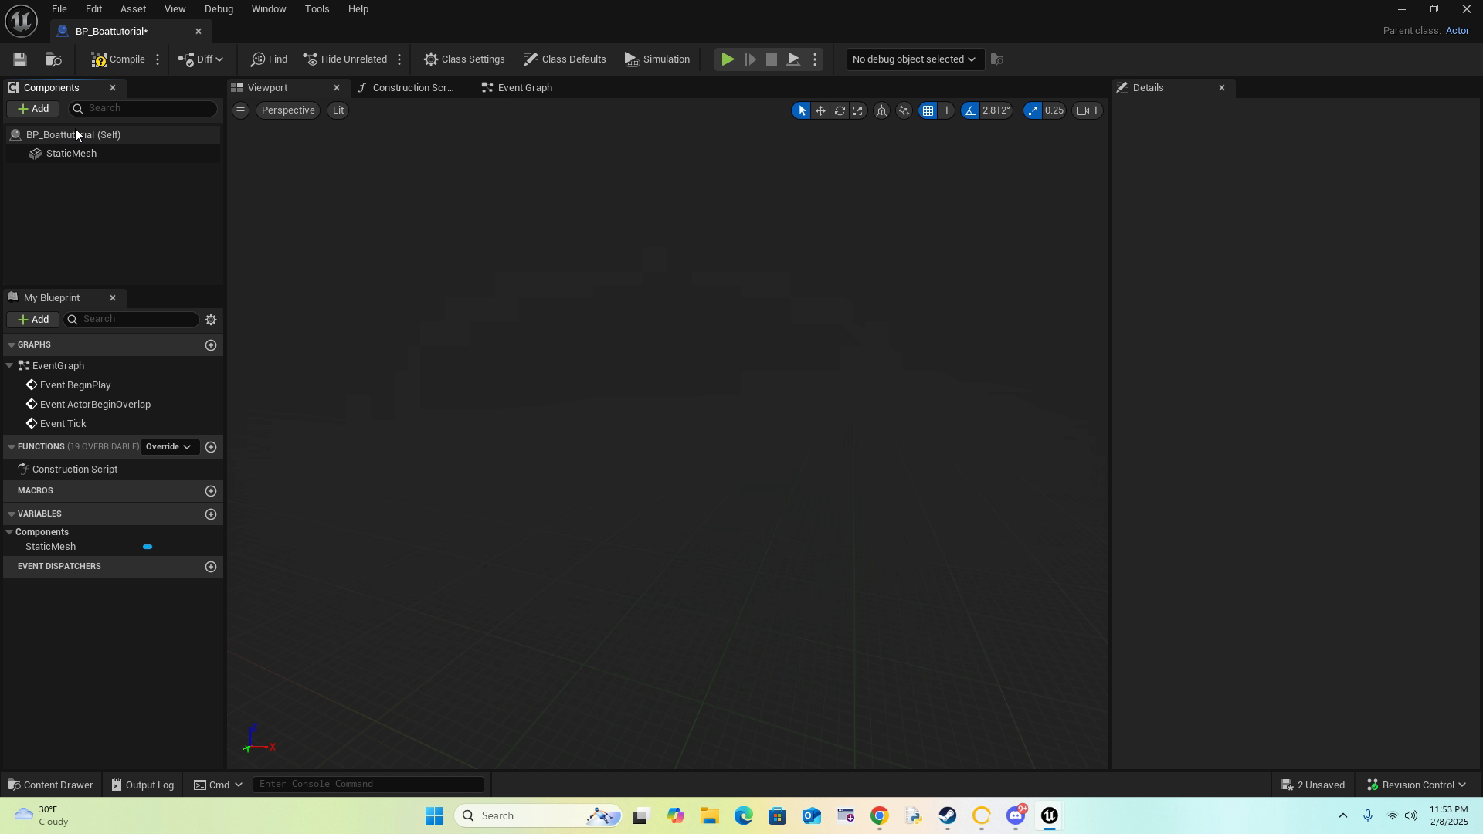
Step: Assign the SM_Boat_02 mesh to the StaticMesh component and view the whole boat
left_click(75, 133)
left_click(79, 152)
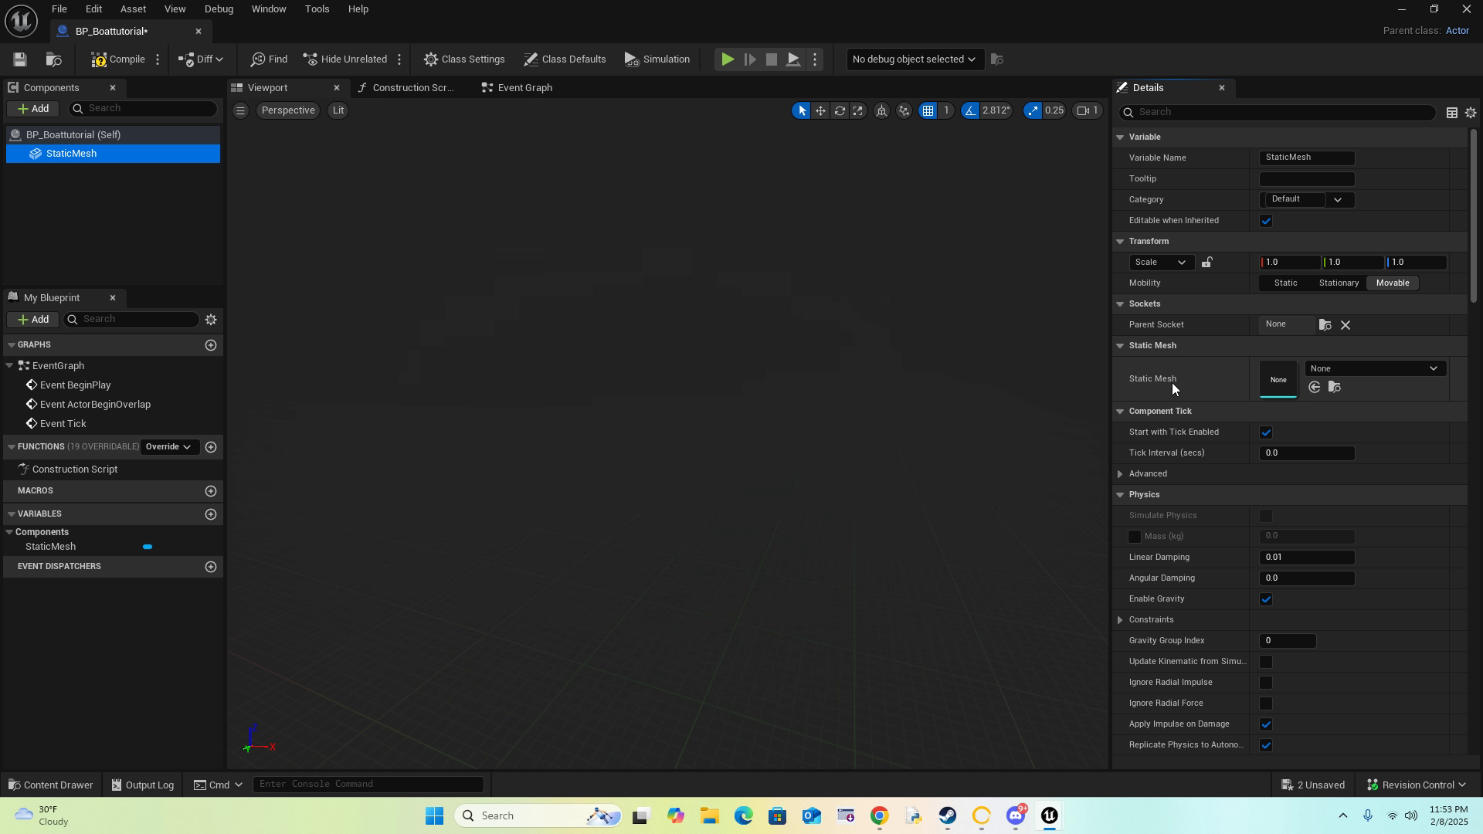
left_click(1343, 368)
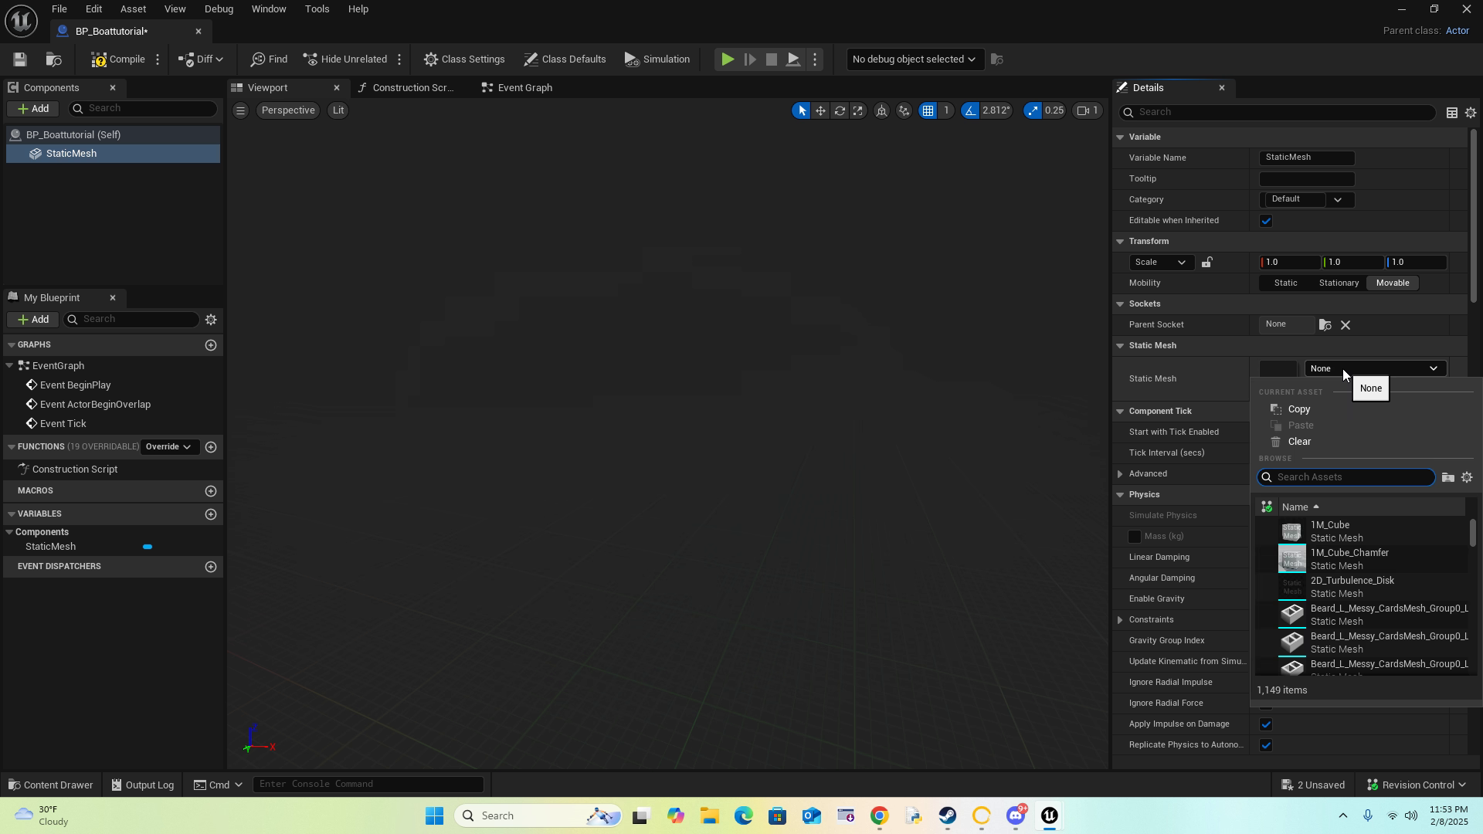
type("boat")
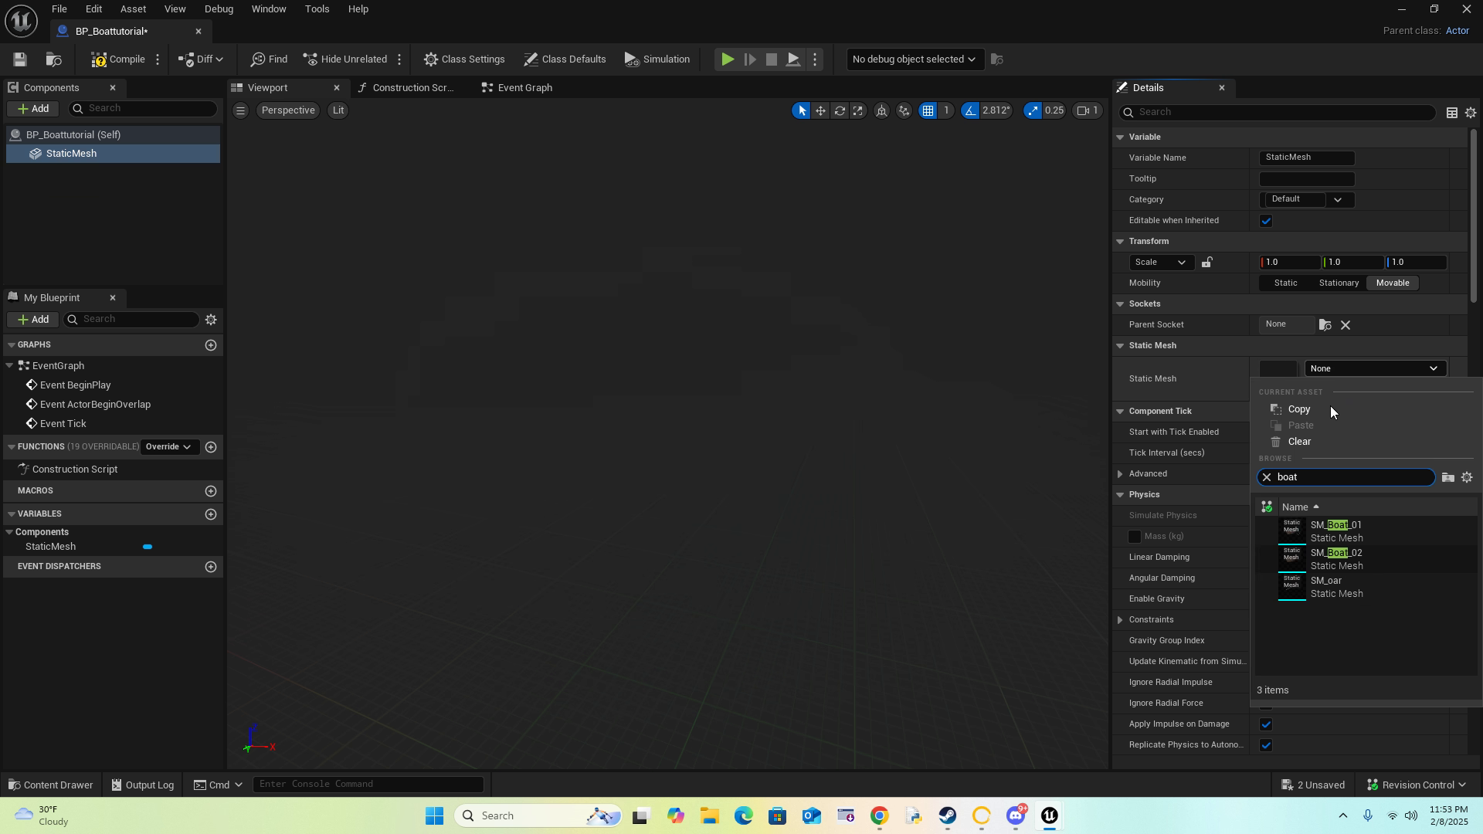
left_click(1351, 554)
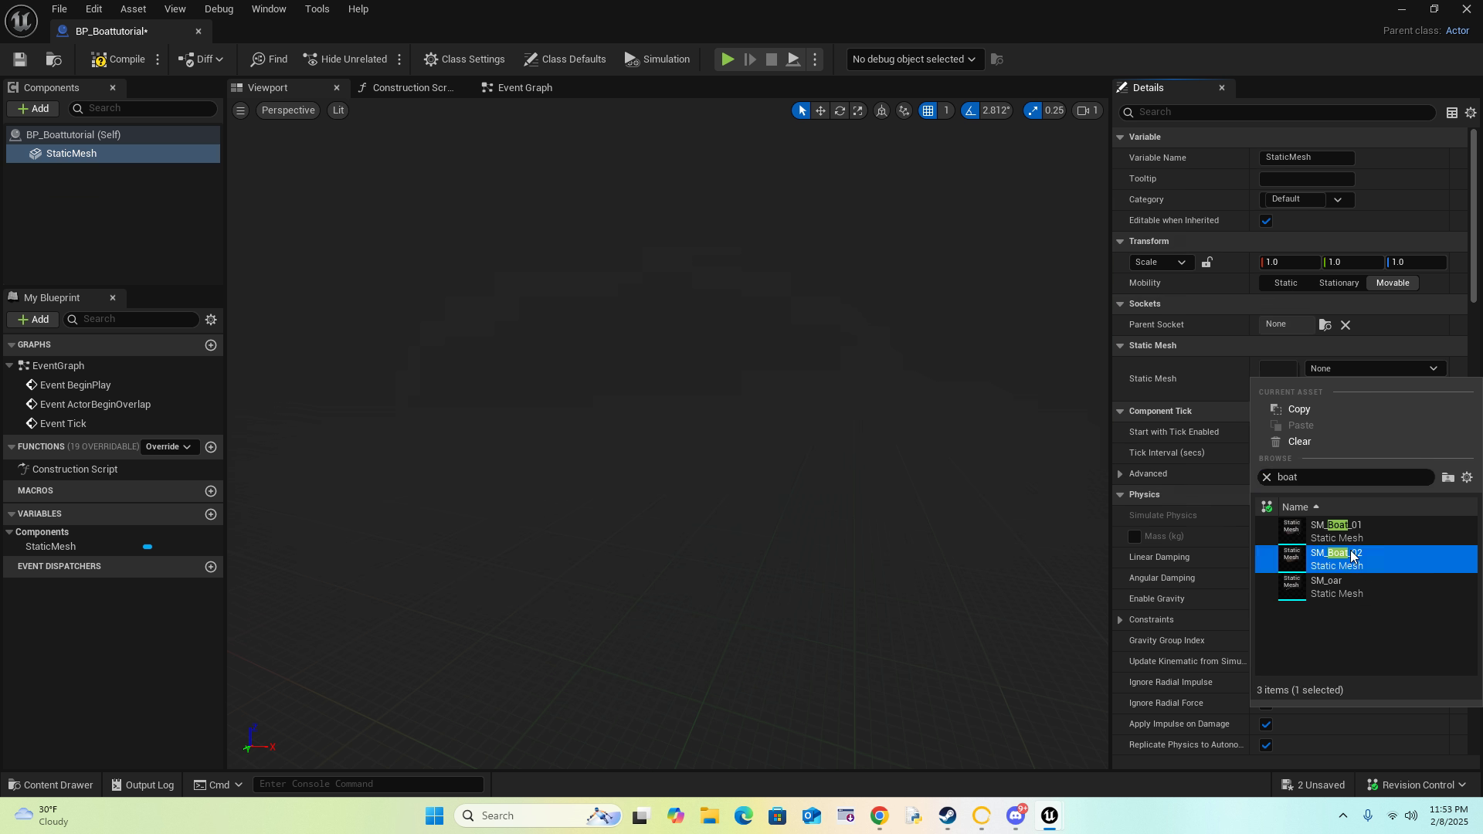
left_click_drag(665, 540, 947, 378)
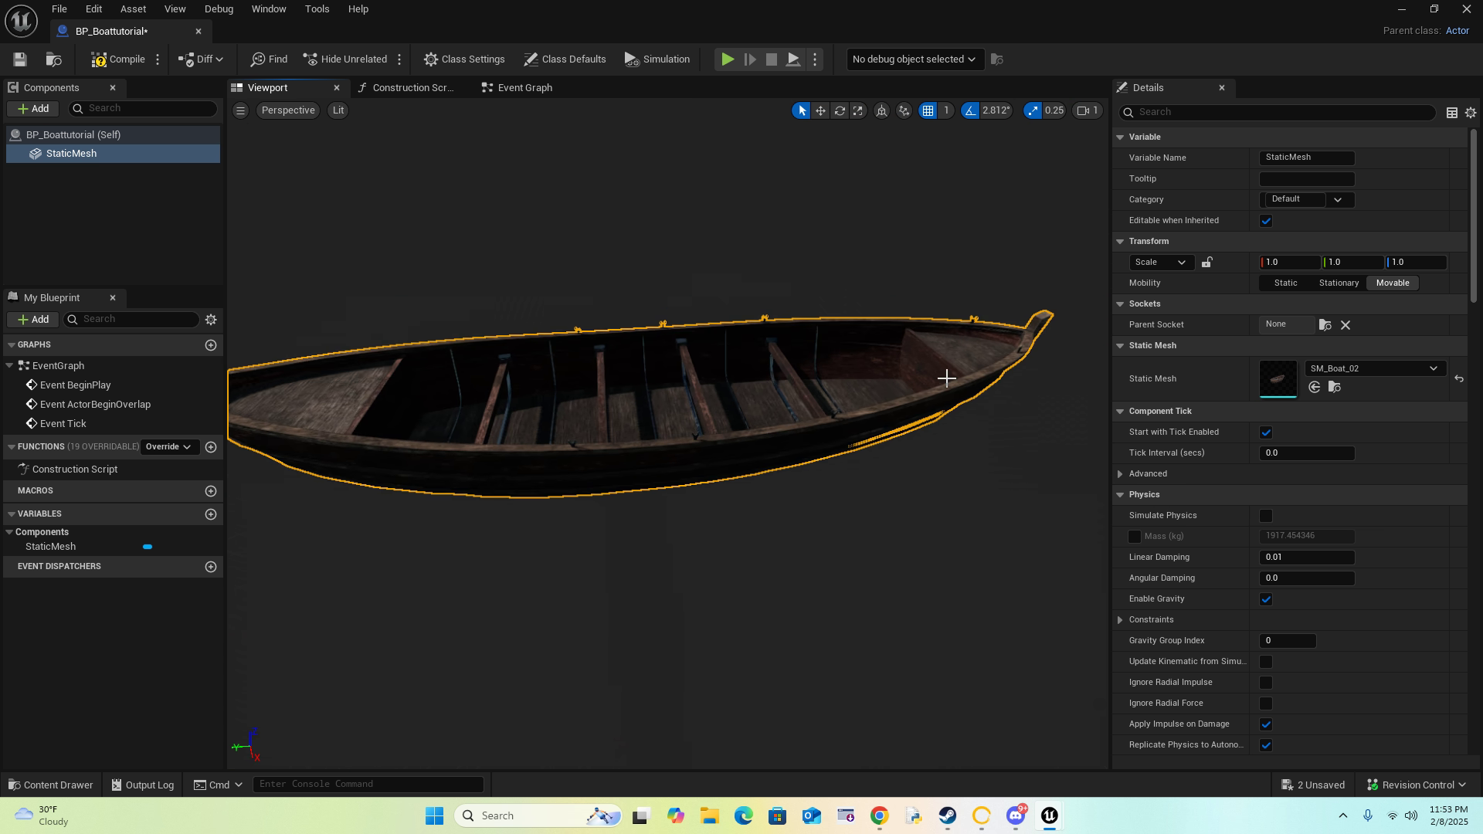
left_click_drag(892, 235, 874, 230)
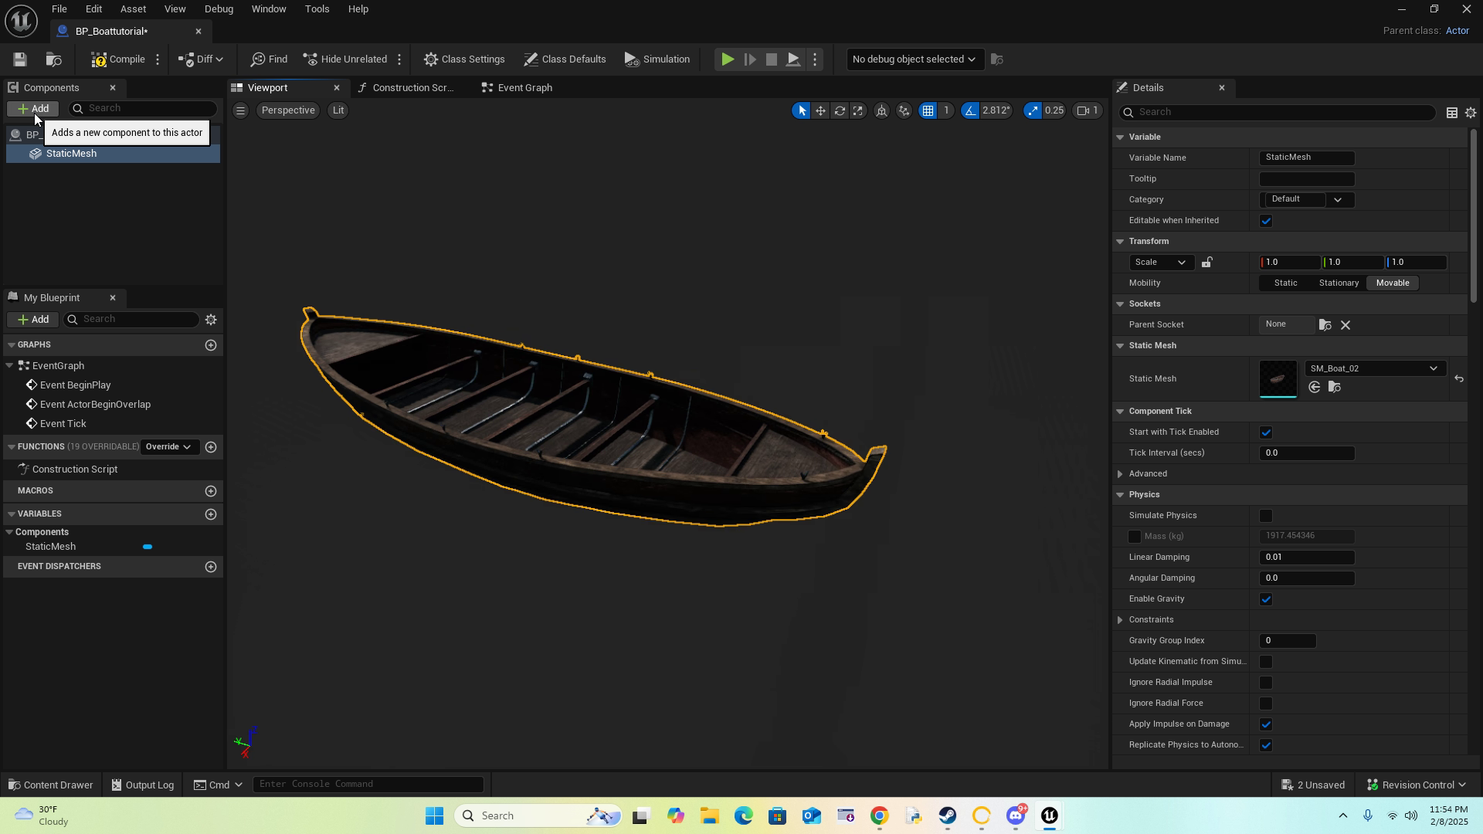
Step: Add an Arrow component under the StaticMesh and name it 1
left_click_drag(540, 432, 765, 379)
scroll(633, 402, "up", 5)
scroll(634, 402, "down", 5)
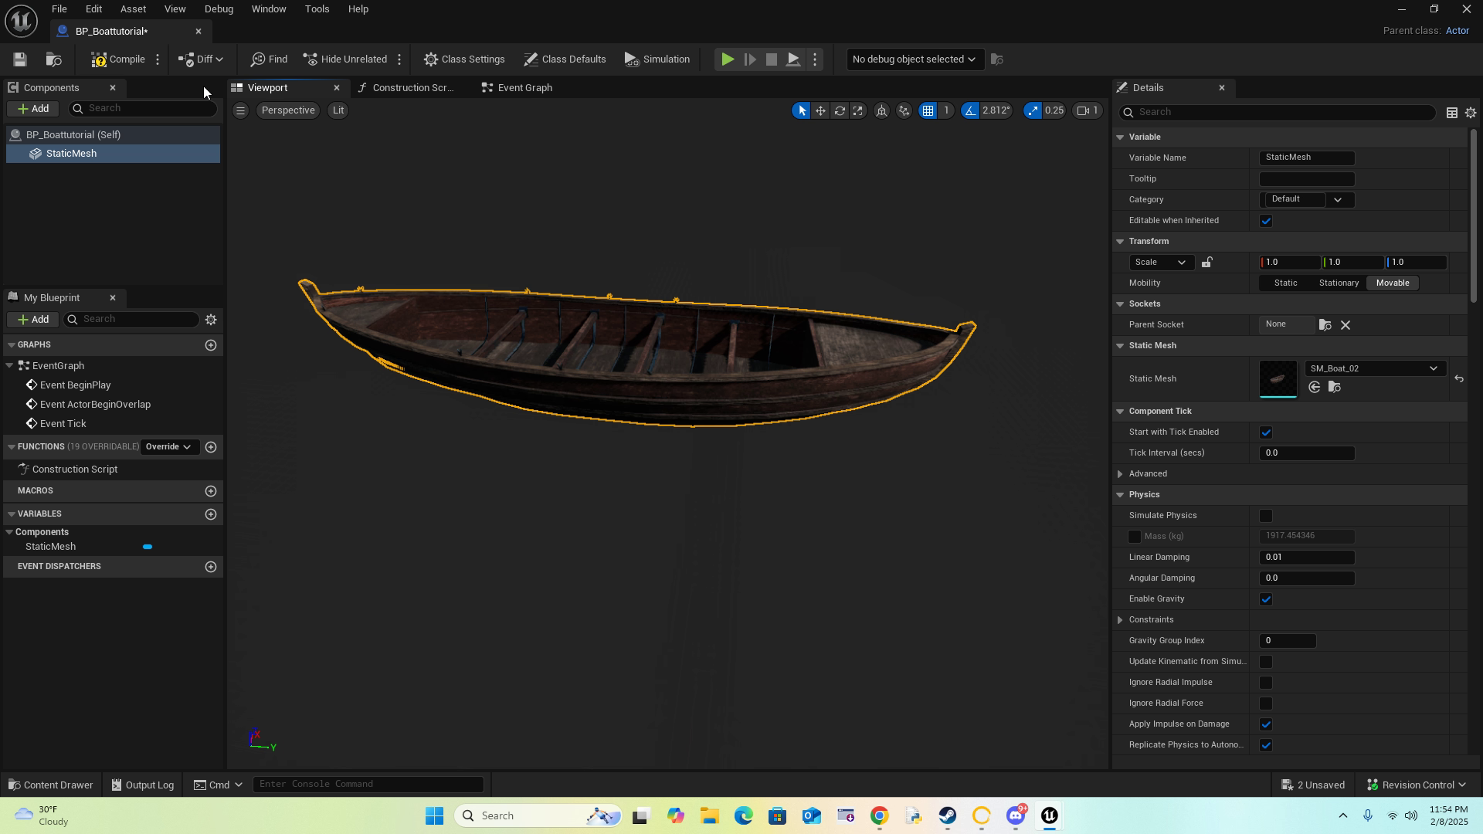
left_click(32, 109)
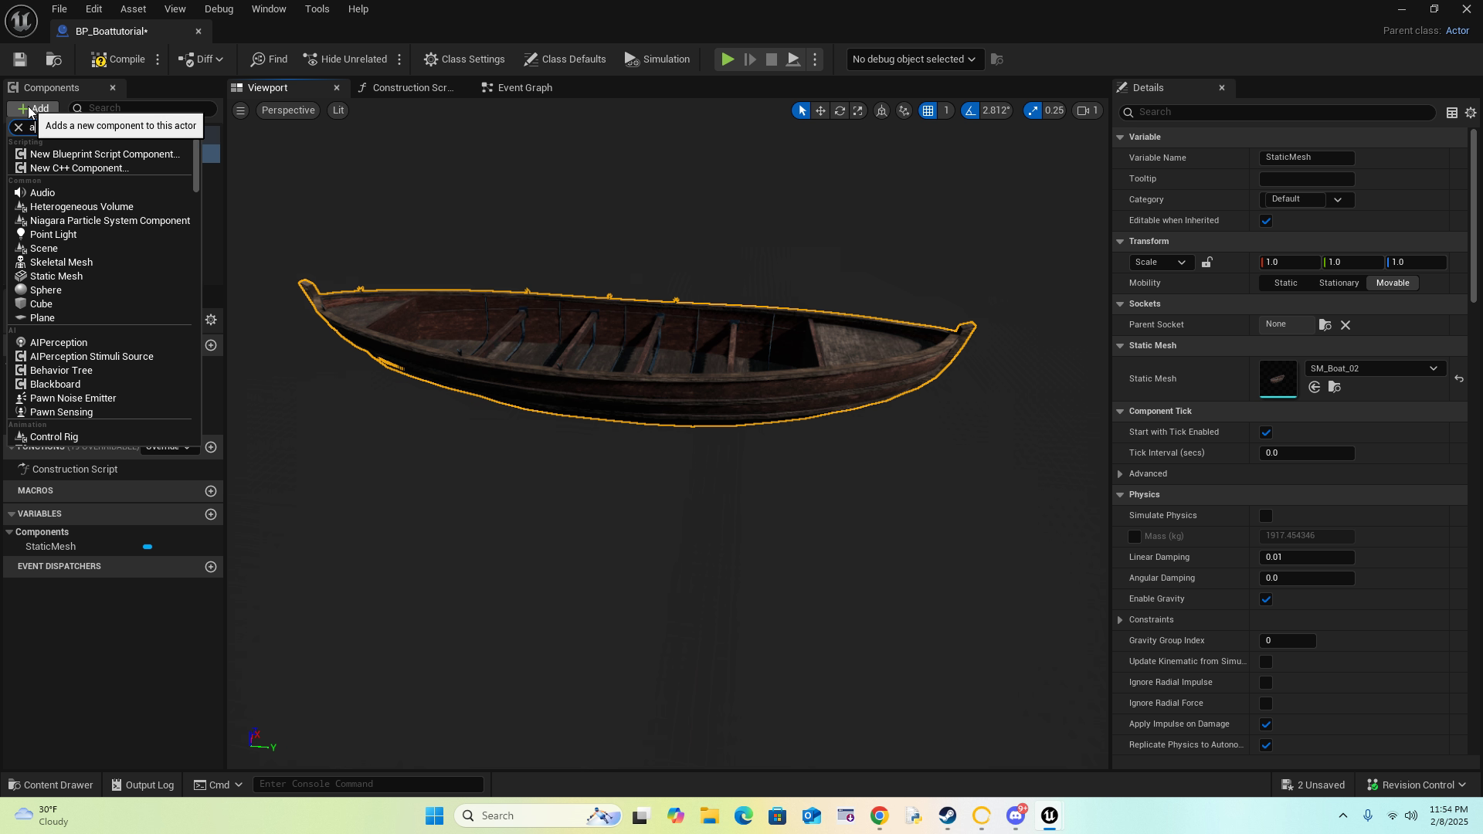
type("arrow")
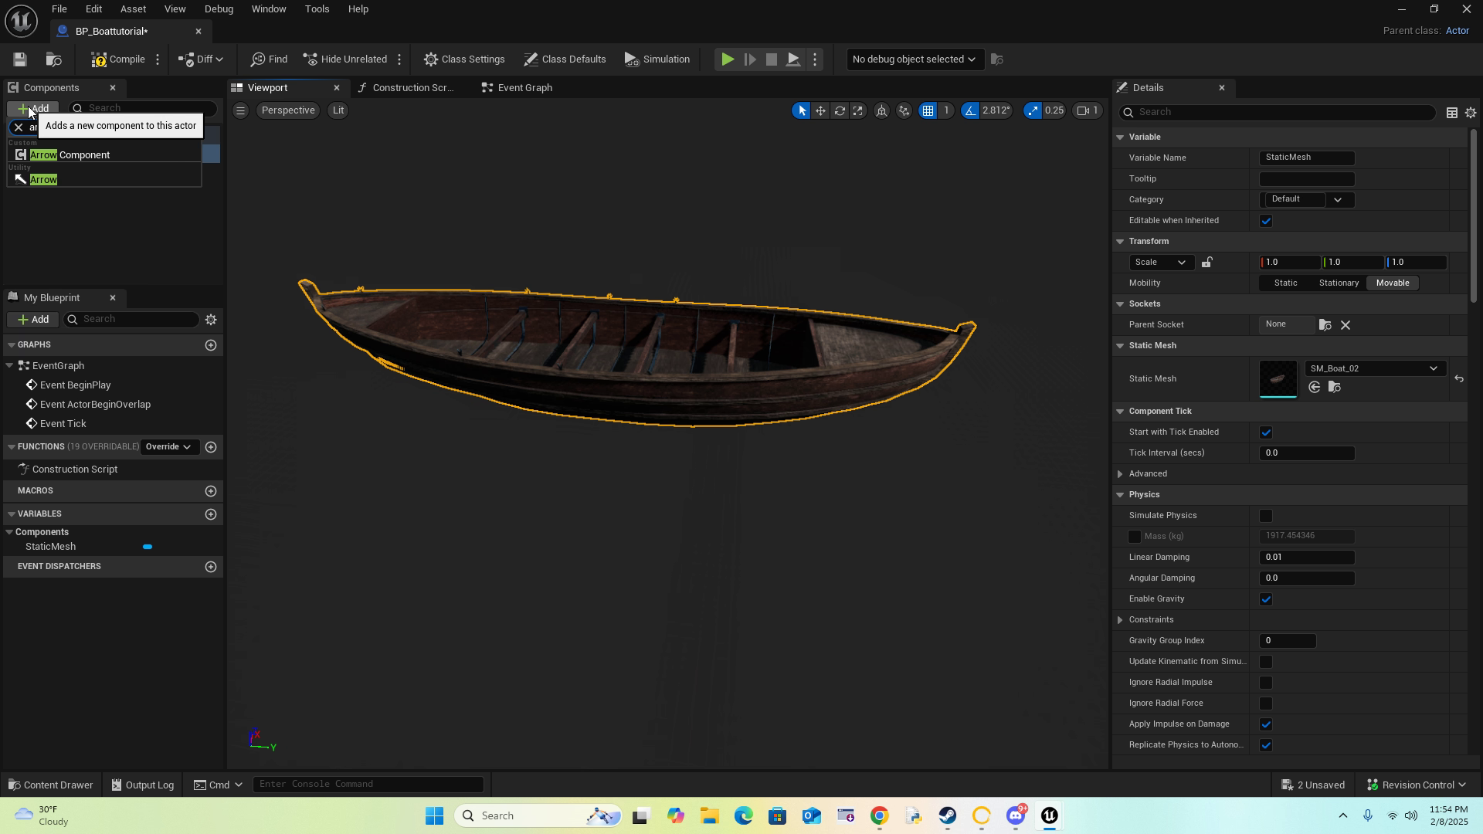
left_click(76, 178)
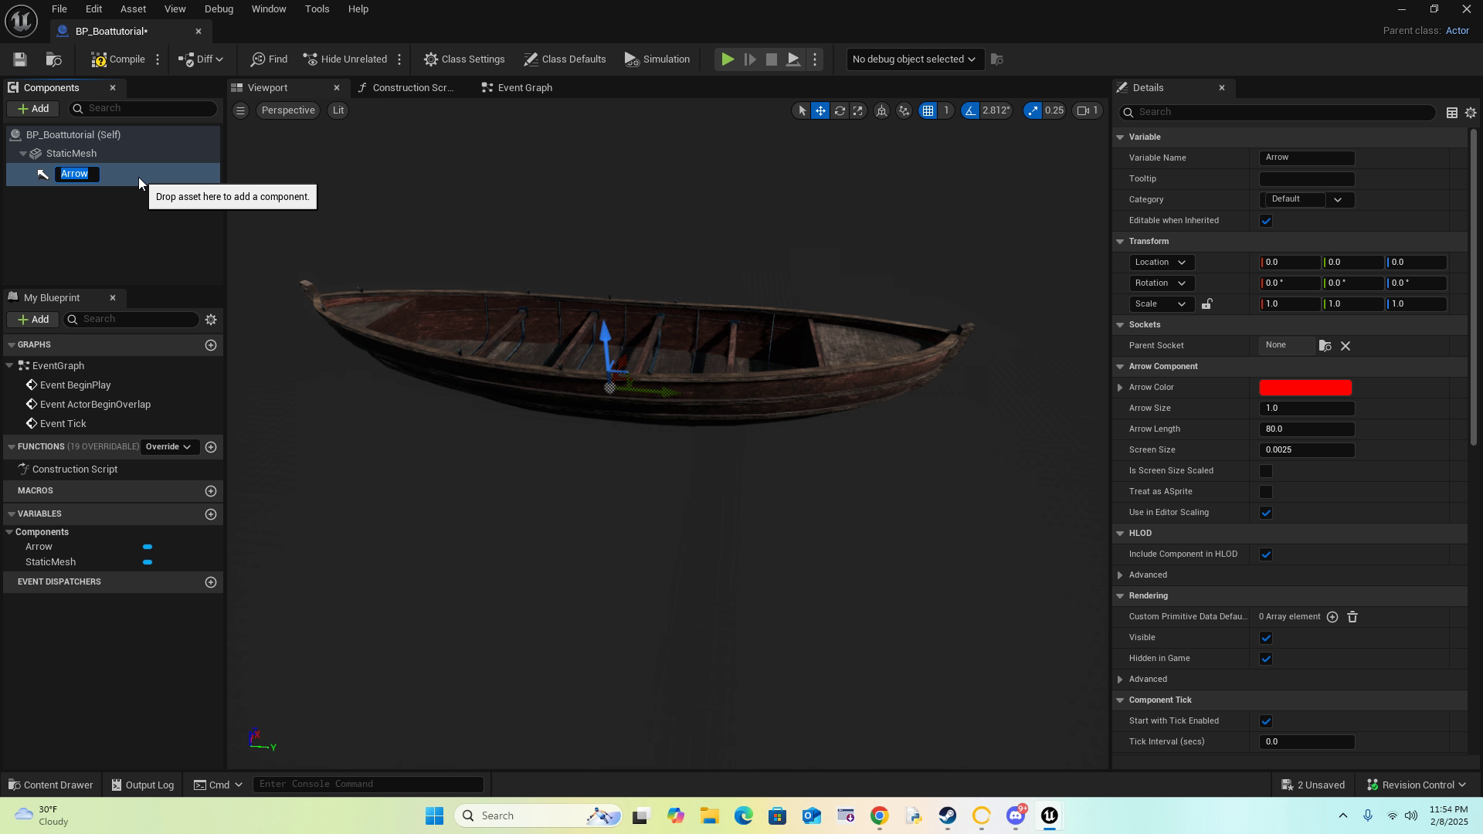
type("1")
key("Return")
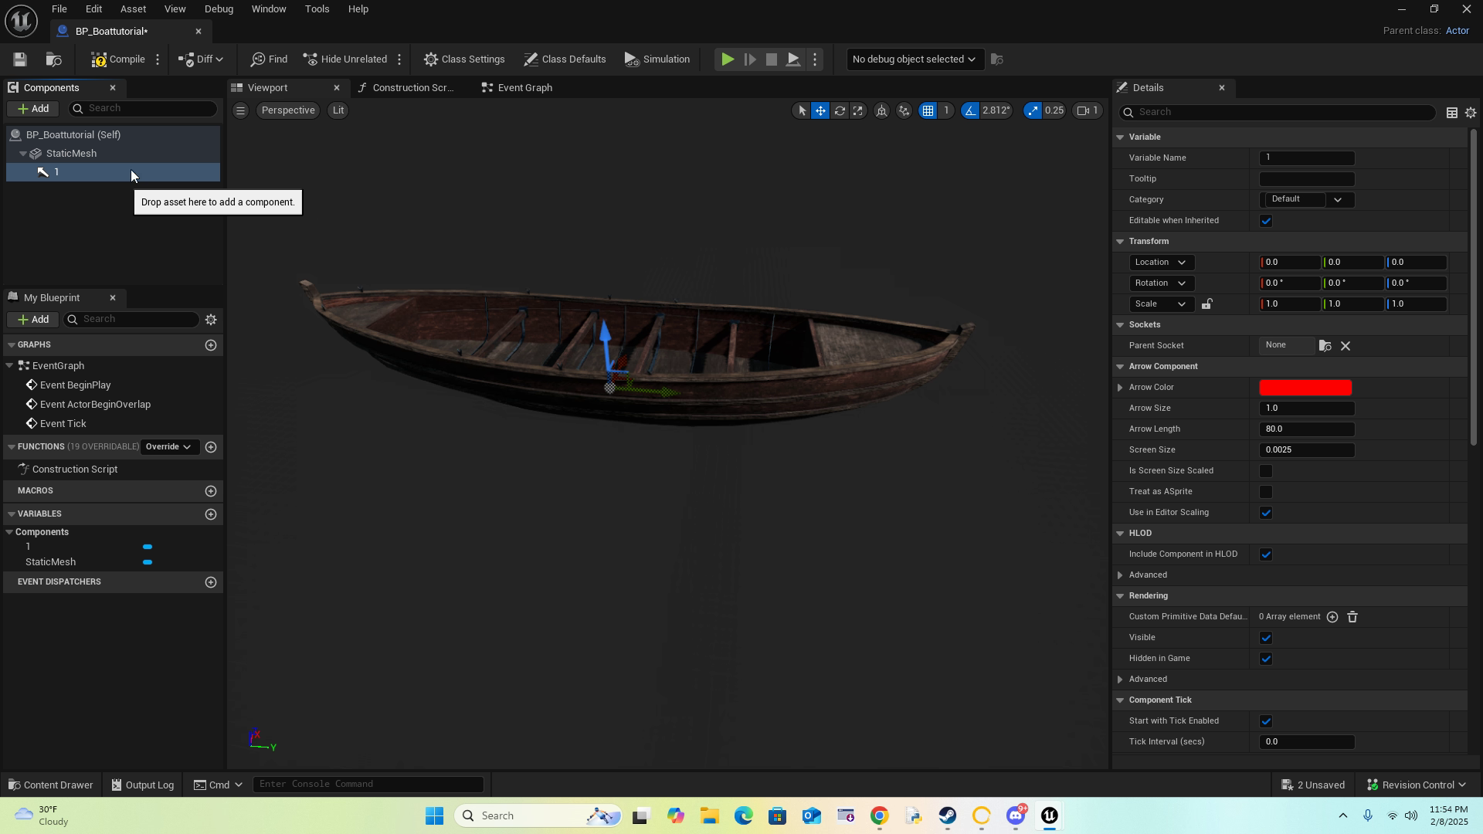
Step: Move arrow 1 to the boat's positive Y end, at about Y 320 and Z 45
key("d")
right_click_drag(668, 464, 274, 464)
left_click_drag(764, 451, 481, 465)
right_click_drag(481, 465, 680, 429)
key("w")
key("a")
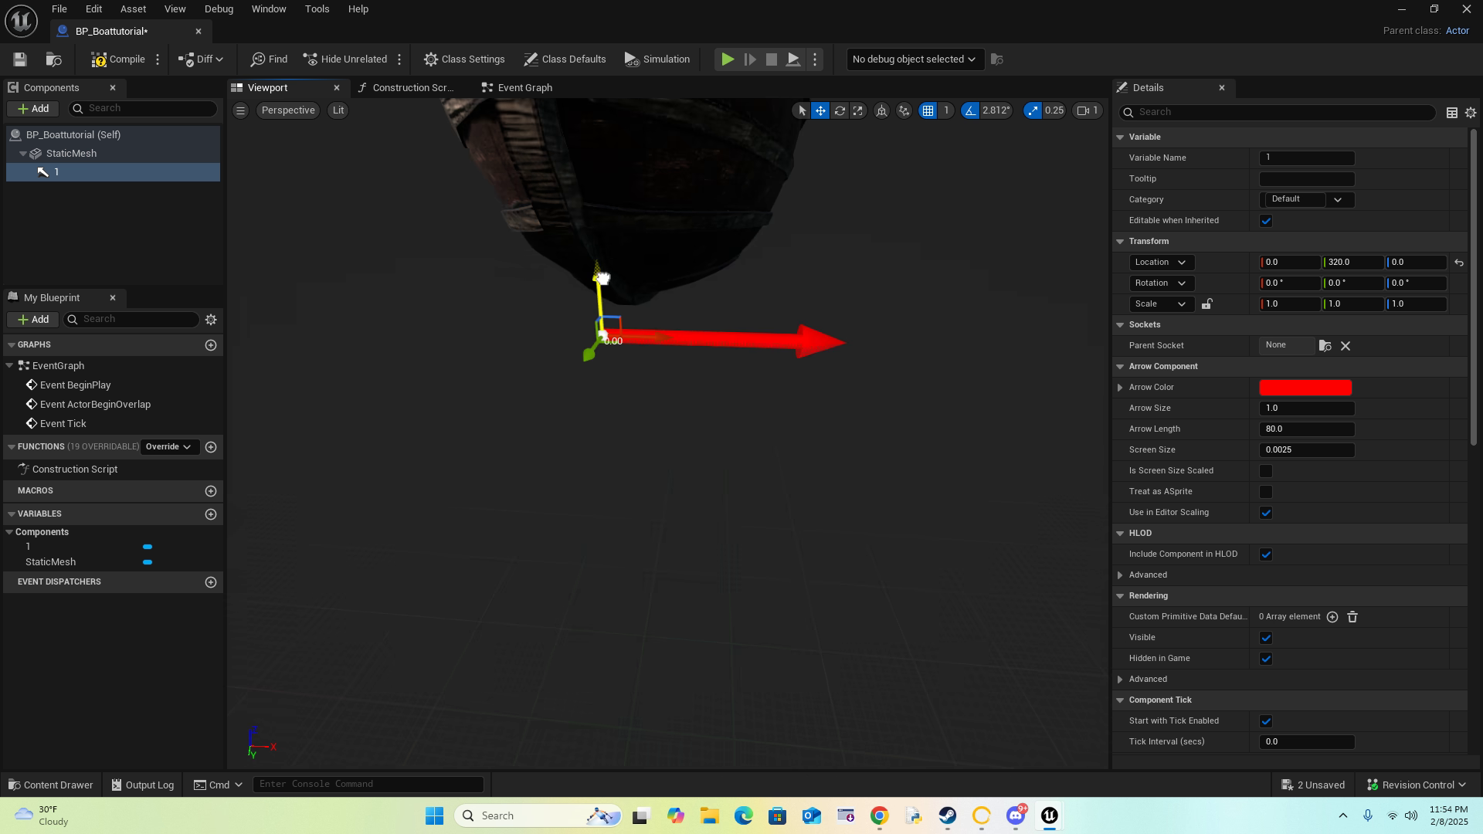
left_click_drag(603, 278, 638, 124)
right_click_drag(638, 123, 645, 143)
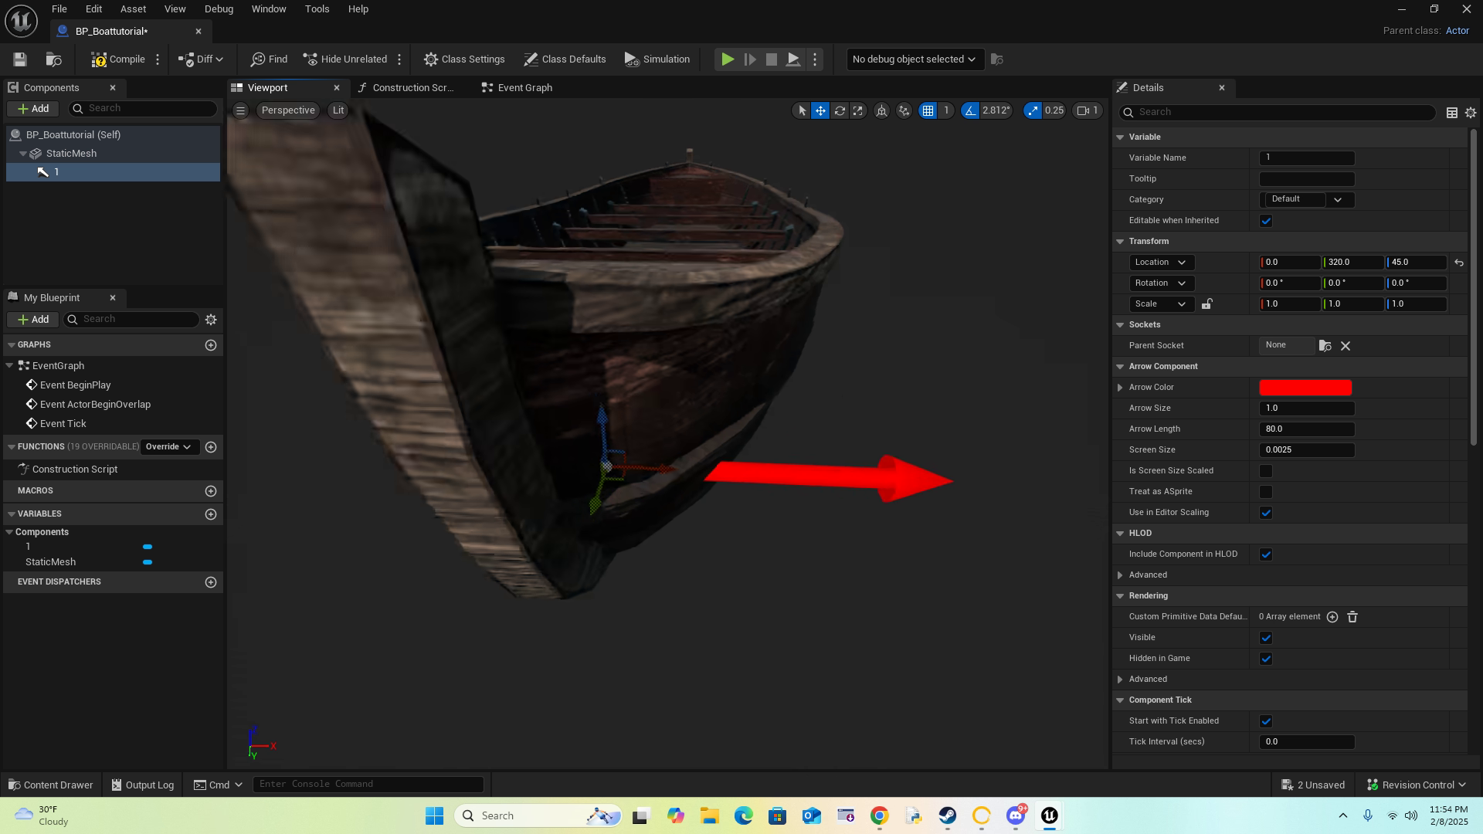
Step: Shift arrow 1 to one side of the hull's end and raise it, to about X 22 and Z 62
right_click_drag(585, 266, 585, 279)
key("s")
left_click_drag(692, 423, 698, 322)
key("d")
right_click_drag(699, 322, 591, 324)
Step: Rotate arrow 1 by 90 degrees of yaw so it points outward along the boat's length
left_click(840, 111)
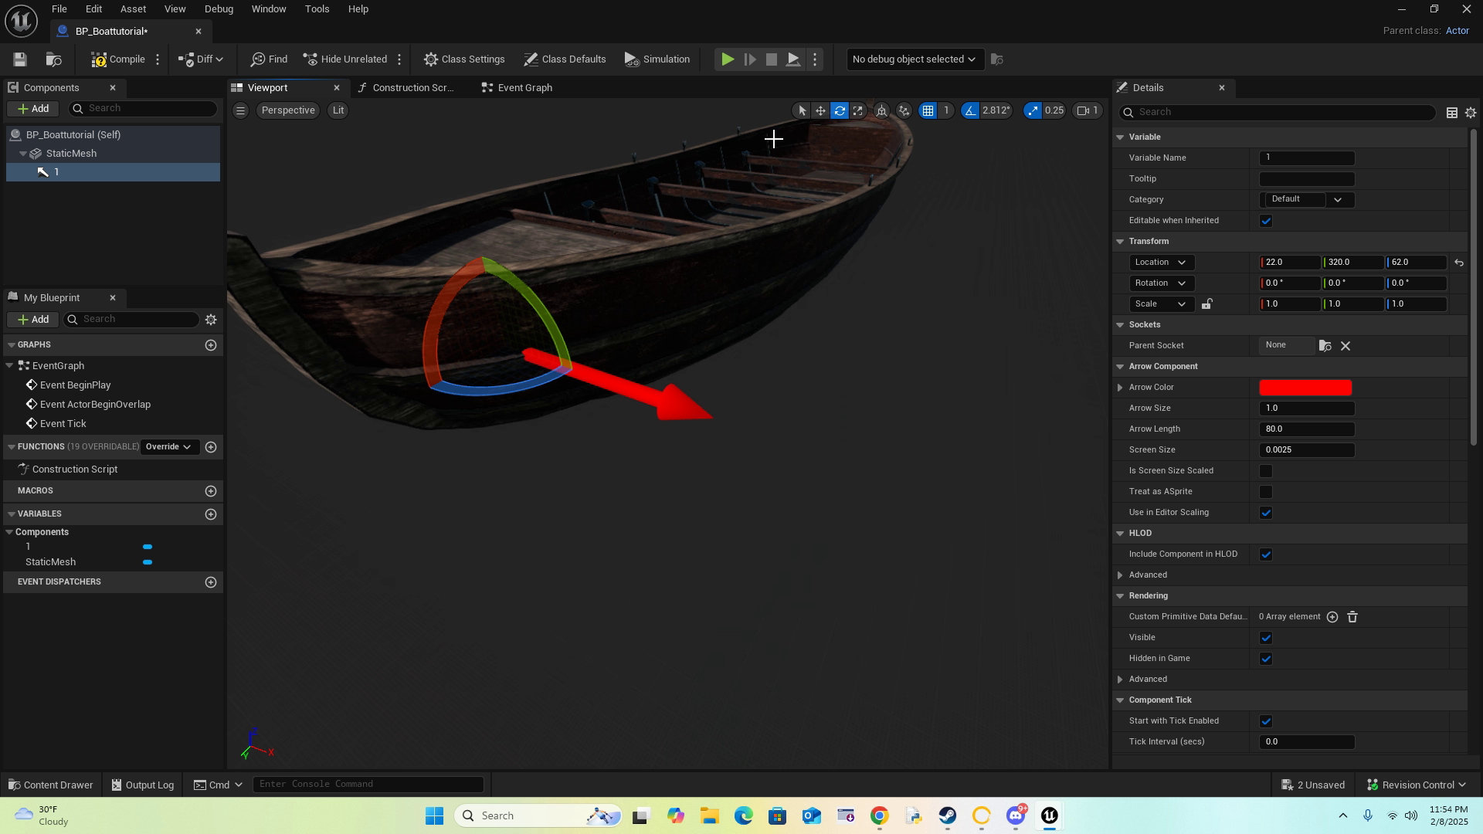
right_click_drag(545, 382, 494, 383)
left_click_drag(550, 377, 466, 378)
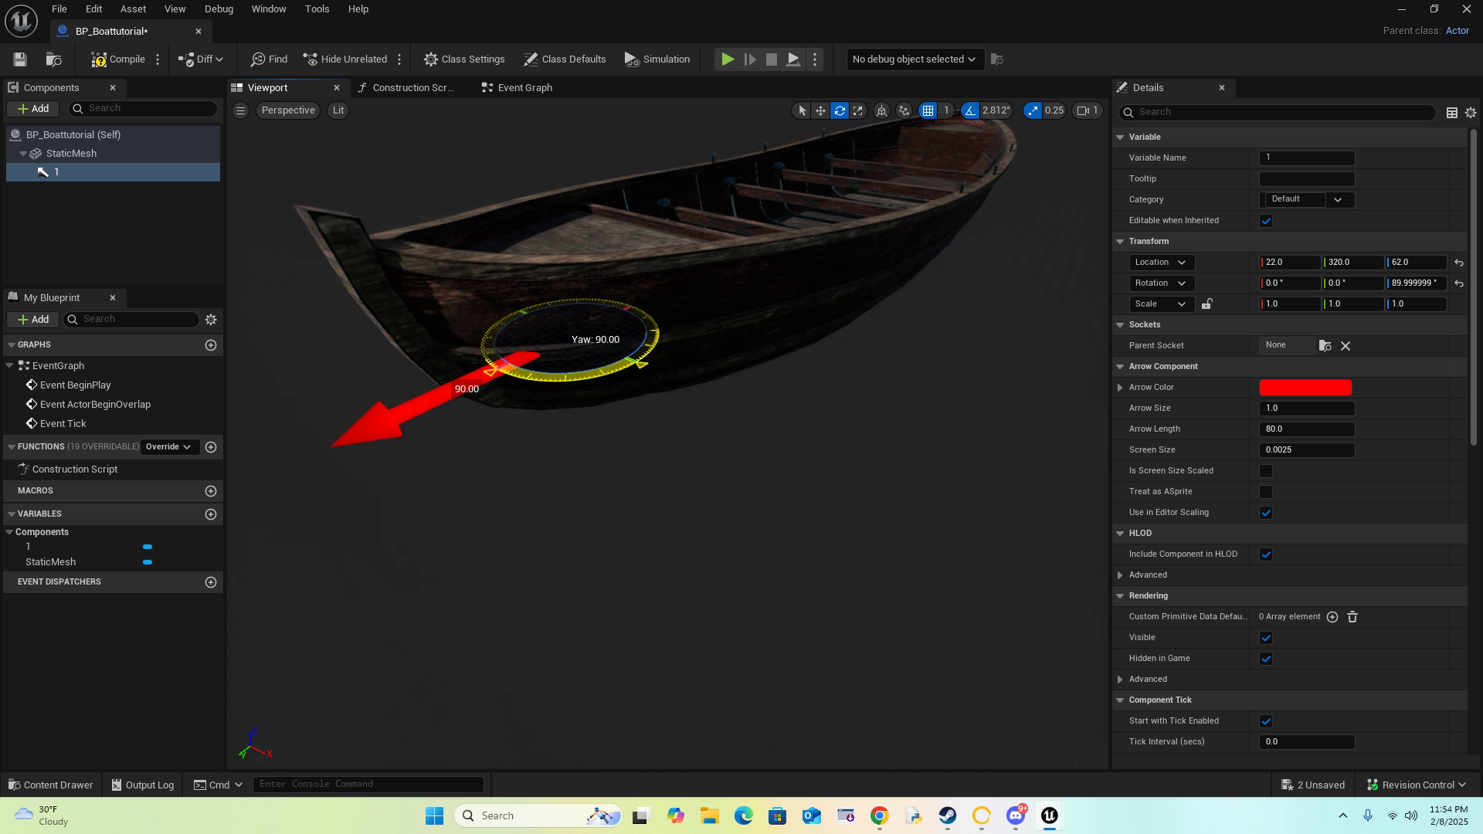
right_click_drag(465, 379, 537, 428)
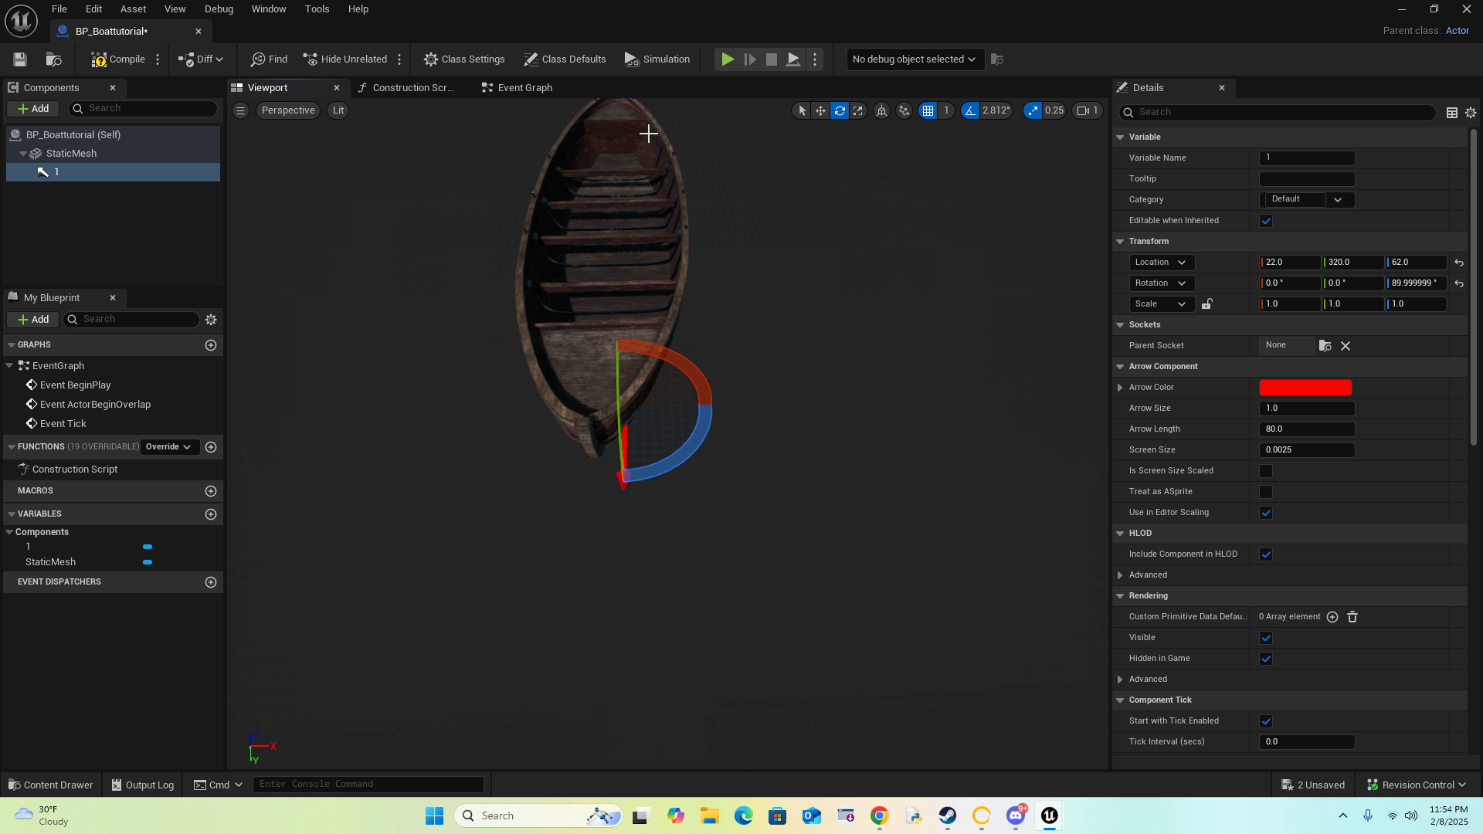
Step: Duplicate arrow 1 and move the copy across to the other side of the same boat end, at about X -26
left_click(820, 111)
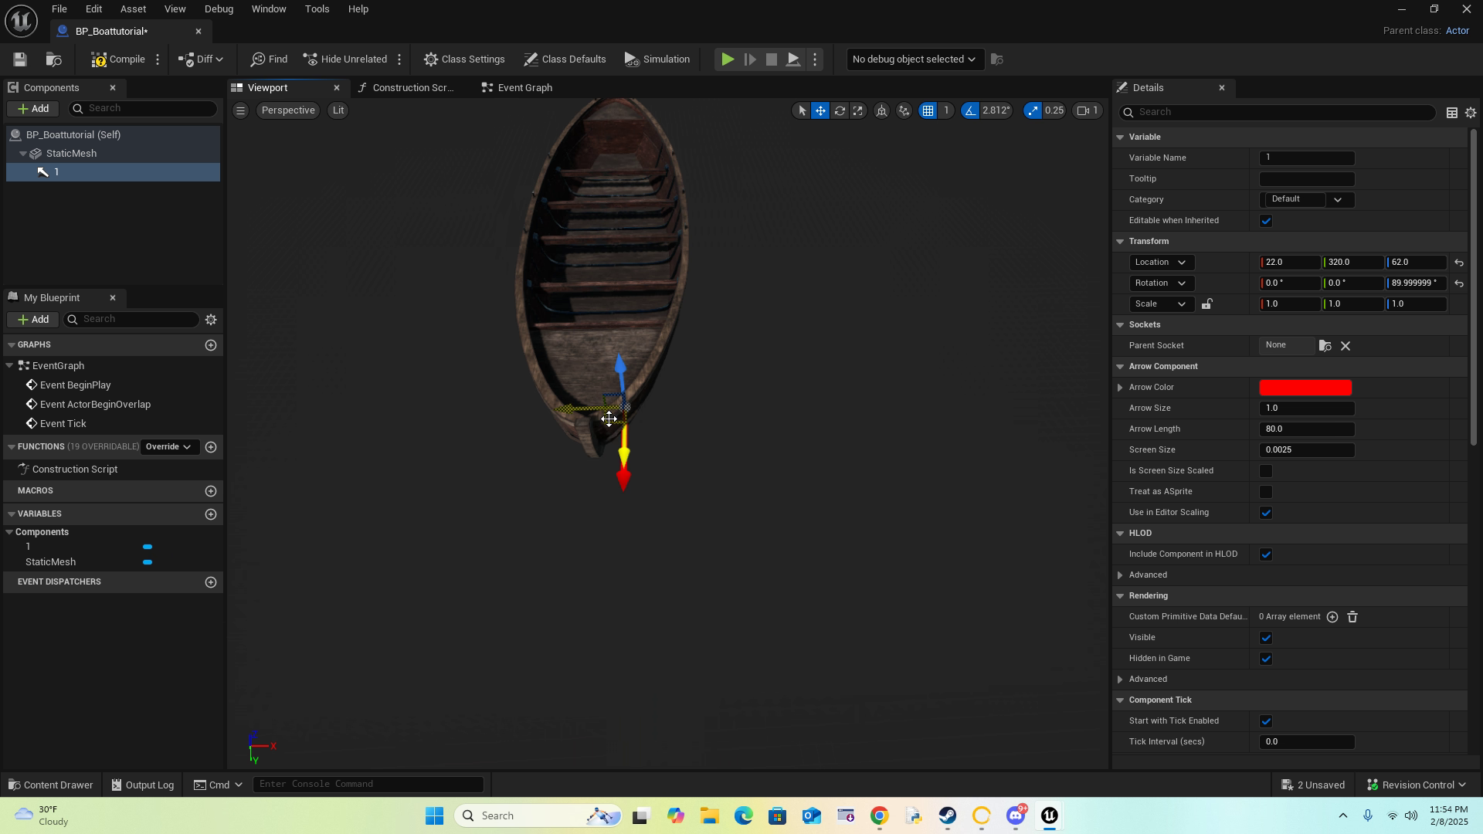
left_click_drag(608, 419, 520, 405, "alt")
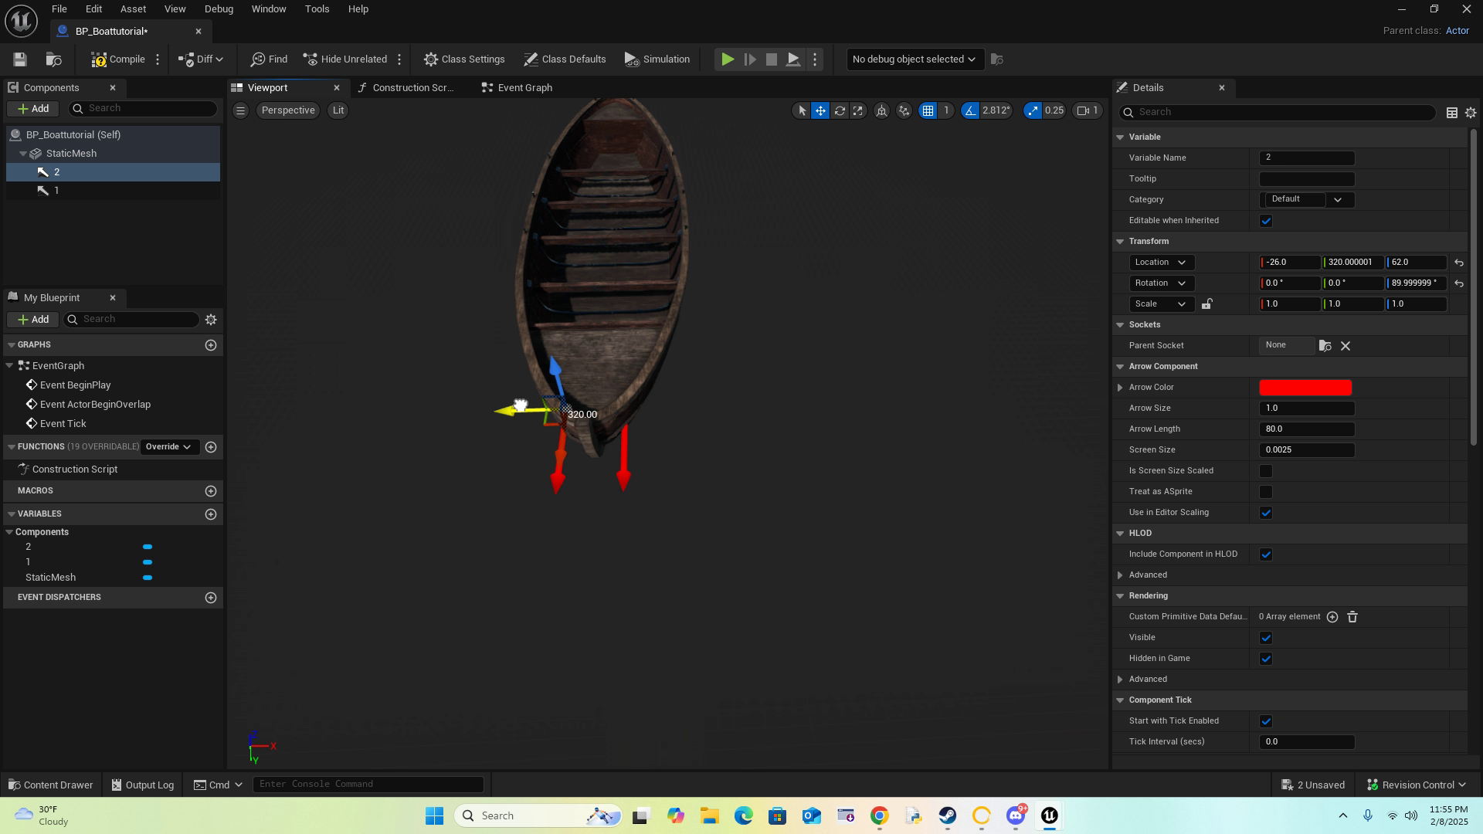
key("a")
key("d")
key("a")
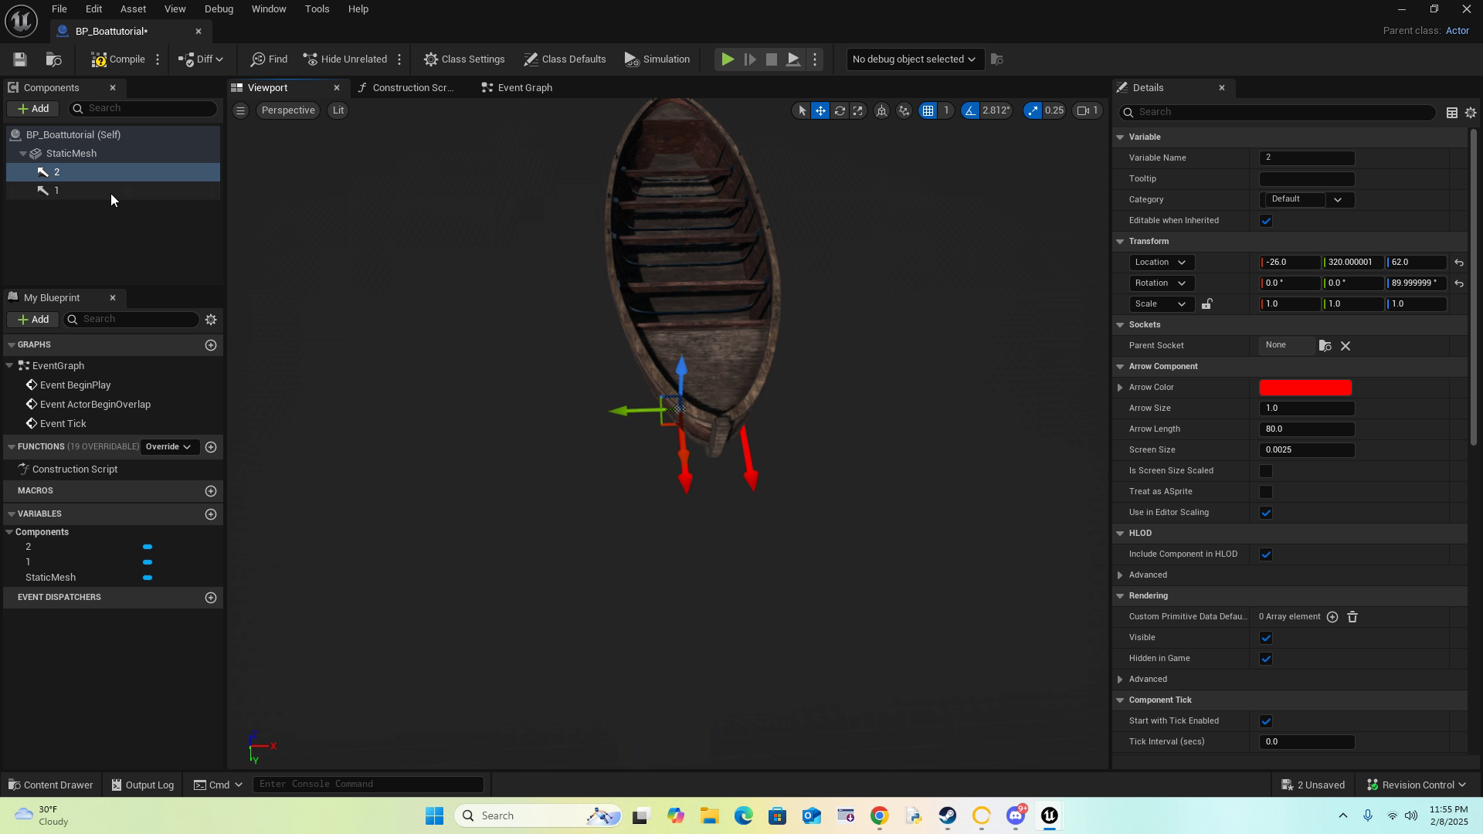
right_click_drag(617, 481, 552, 481)
key("d")
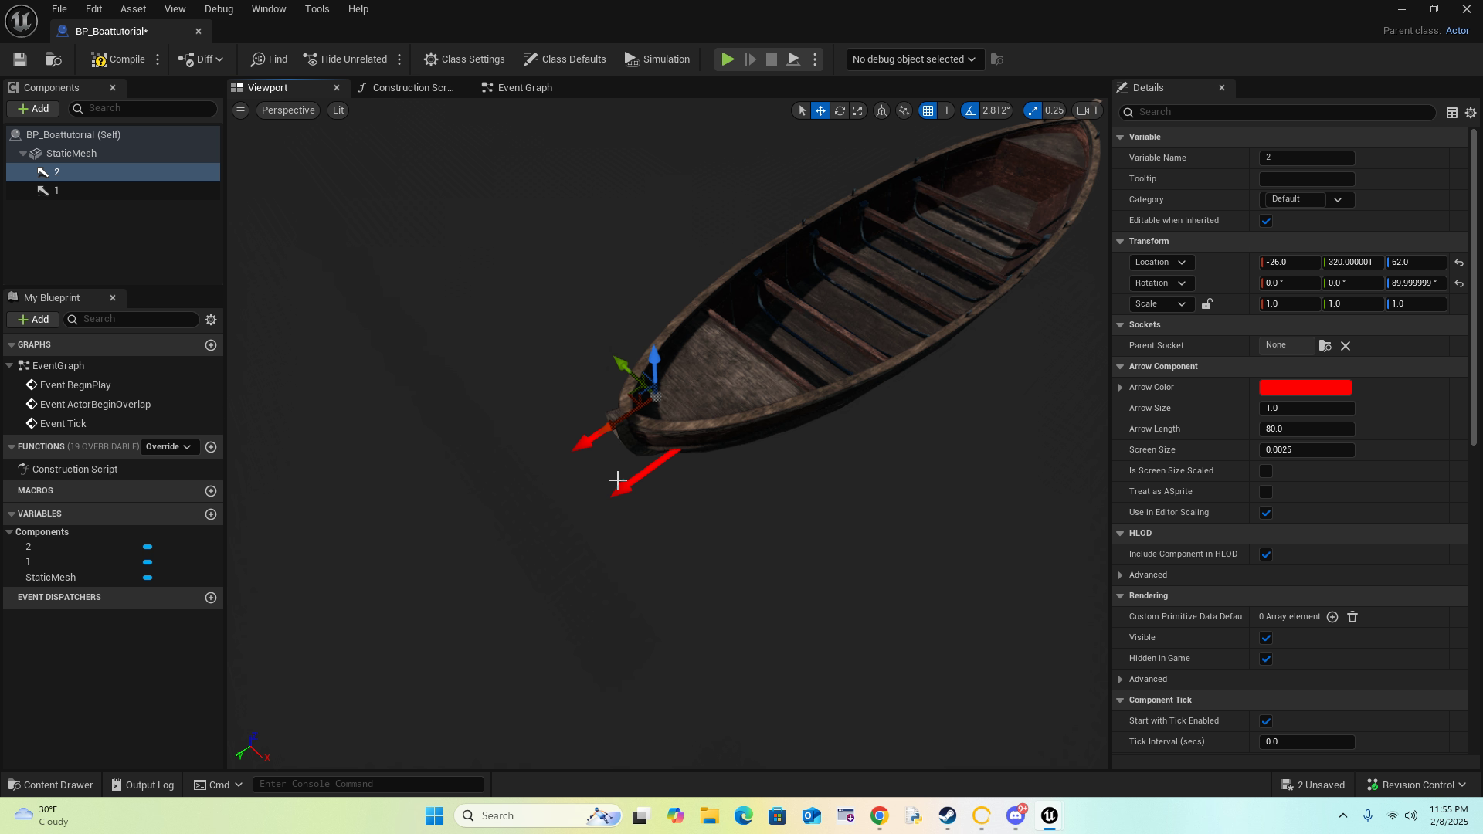
Step: Select arrows 1 and 2 together and duplicate them
left_click(84, 188, "shift")
left_click(251, 278)
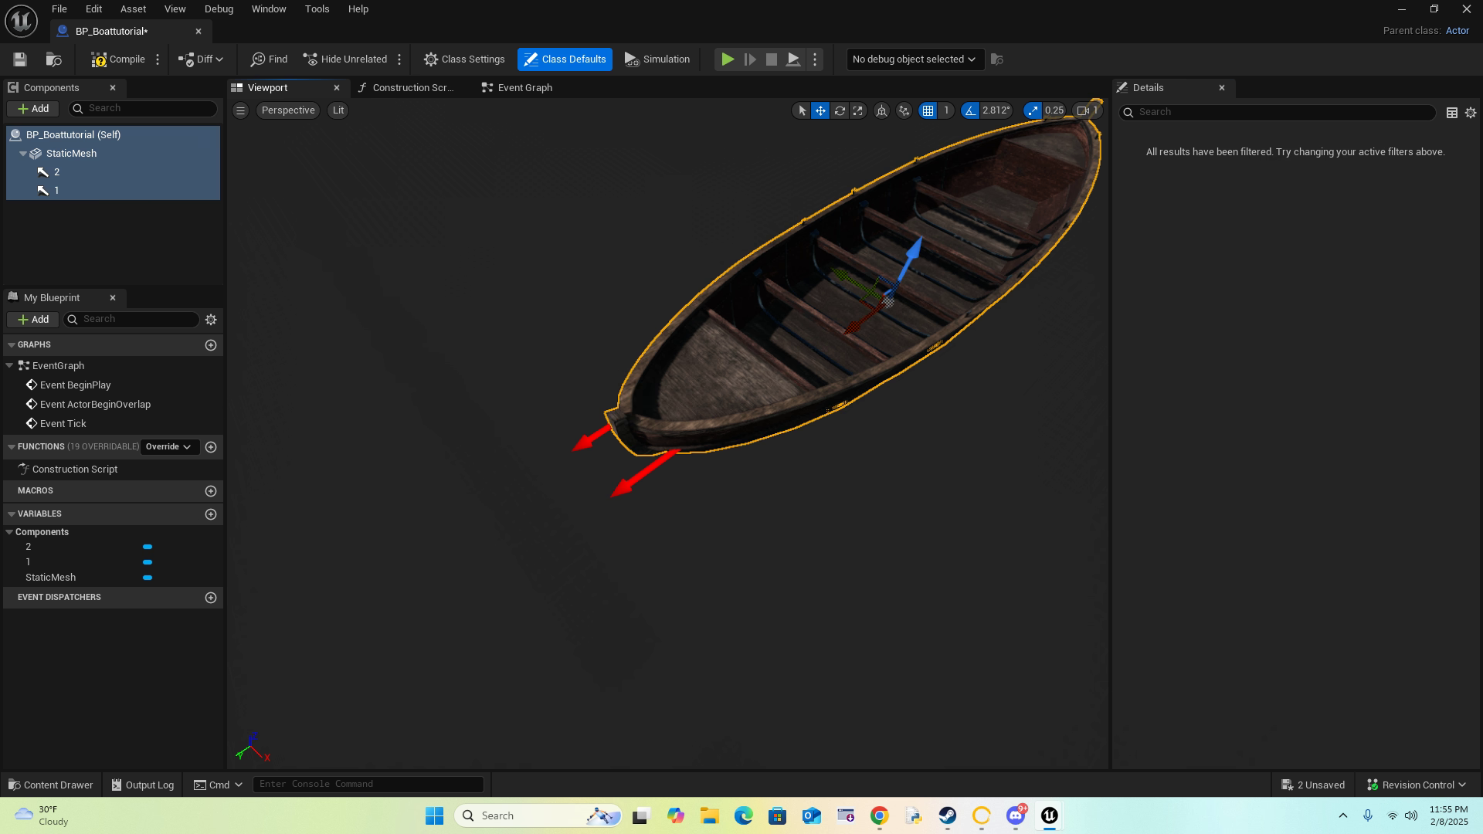
left_click(127, 230)
left_click(93, 187)
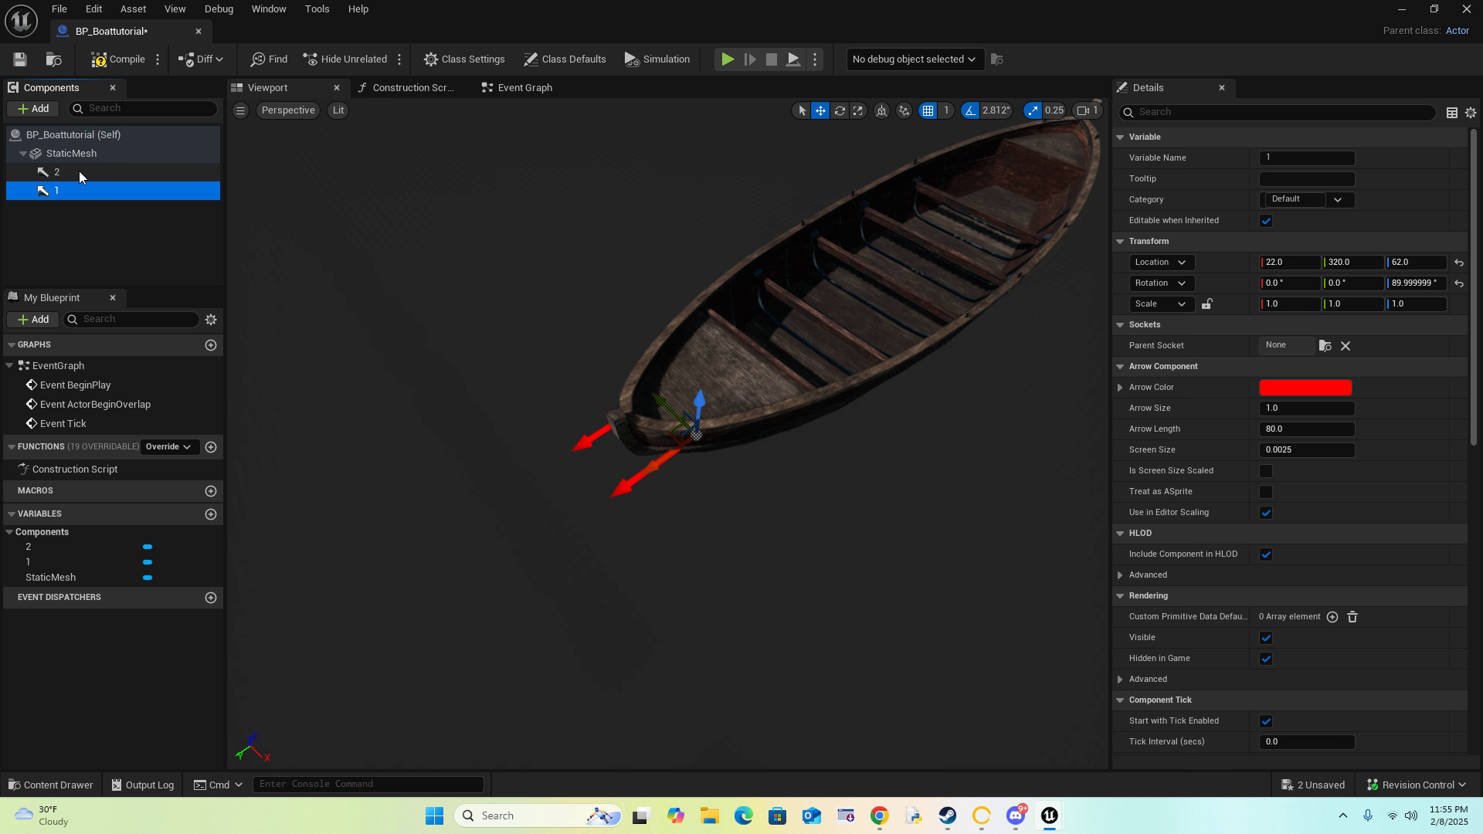
left_click(79, 172, "shift")
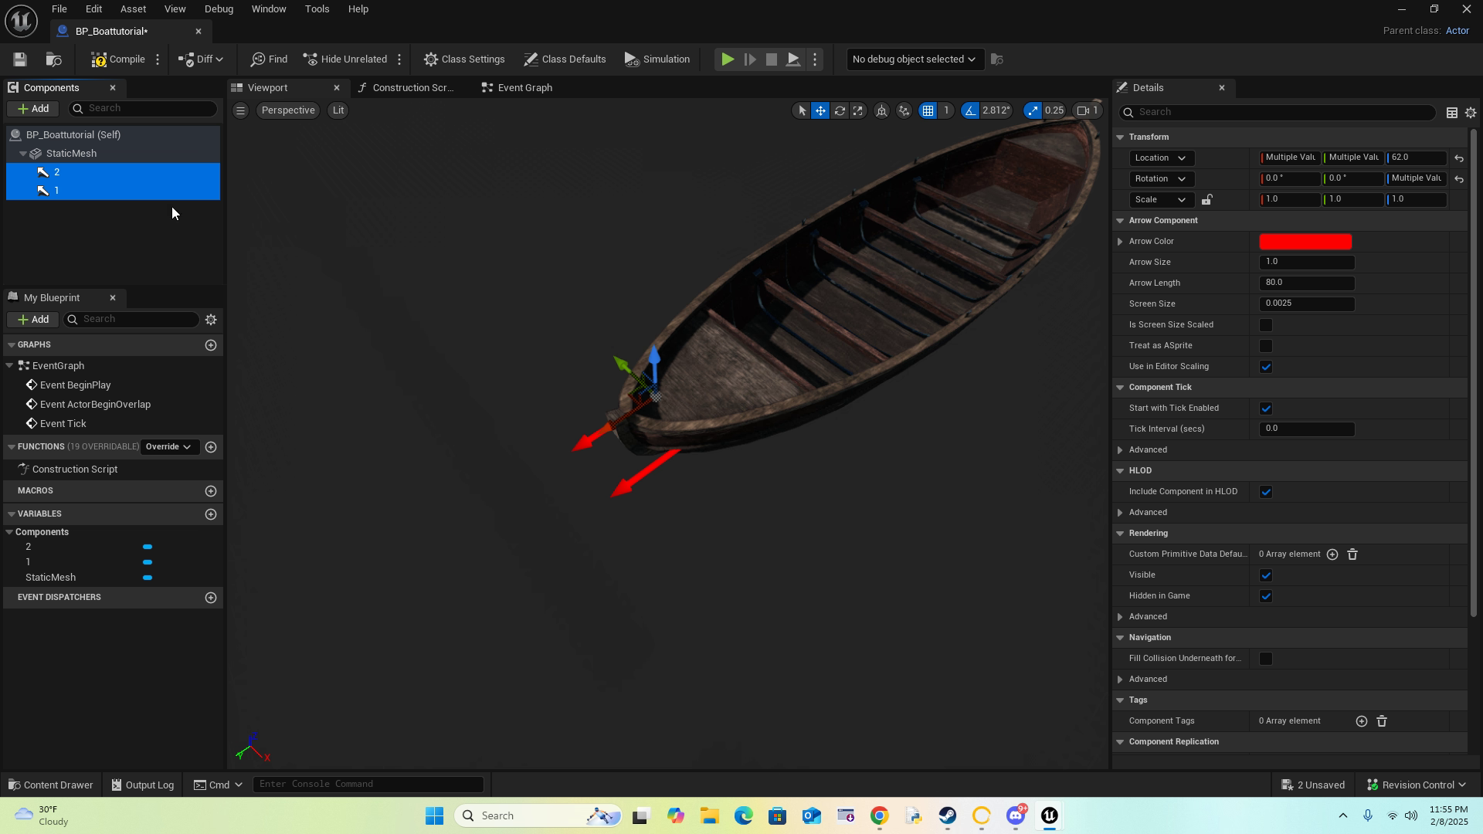
key("ctrl+d")
Step: Move arrows 3 and 4 along the boat's length to just beyond its opposite end
right_click_drag(563, 404, 441, 394)
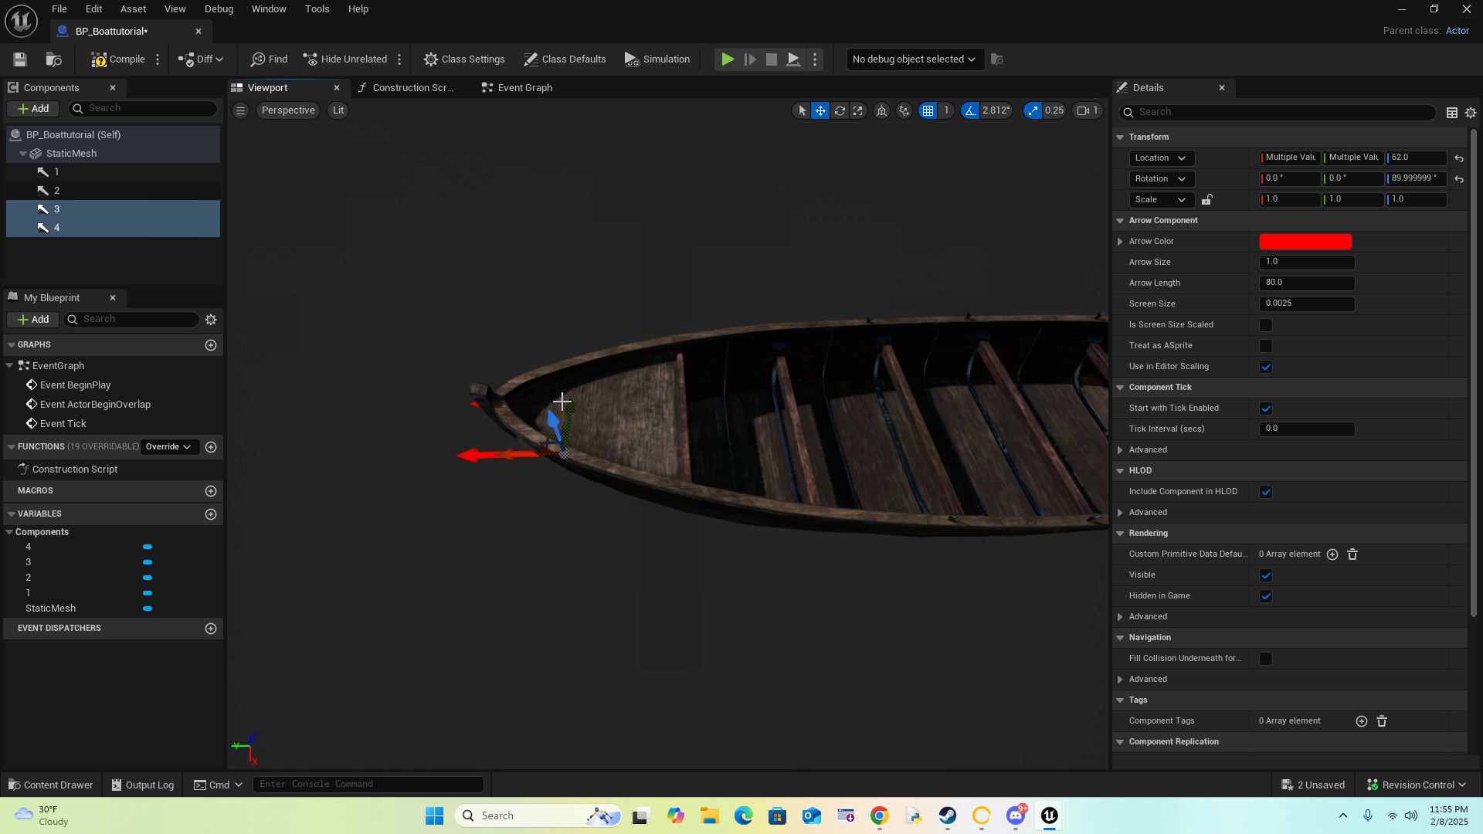
left_click_drag(509, 452, 781, 461)
key("d")
right_click_drag(780, 460, 784, 461)
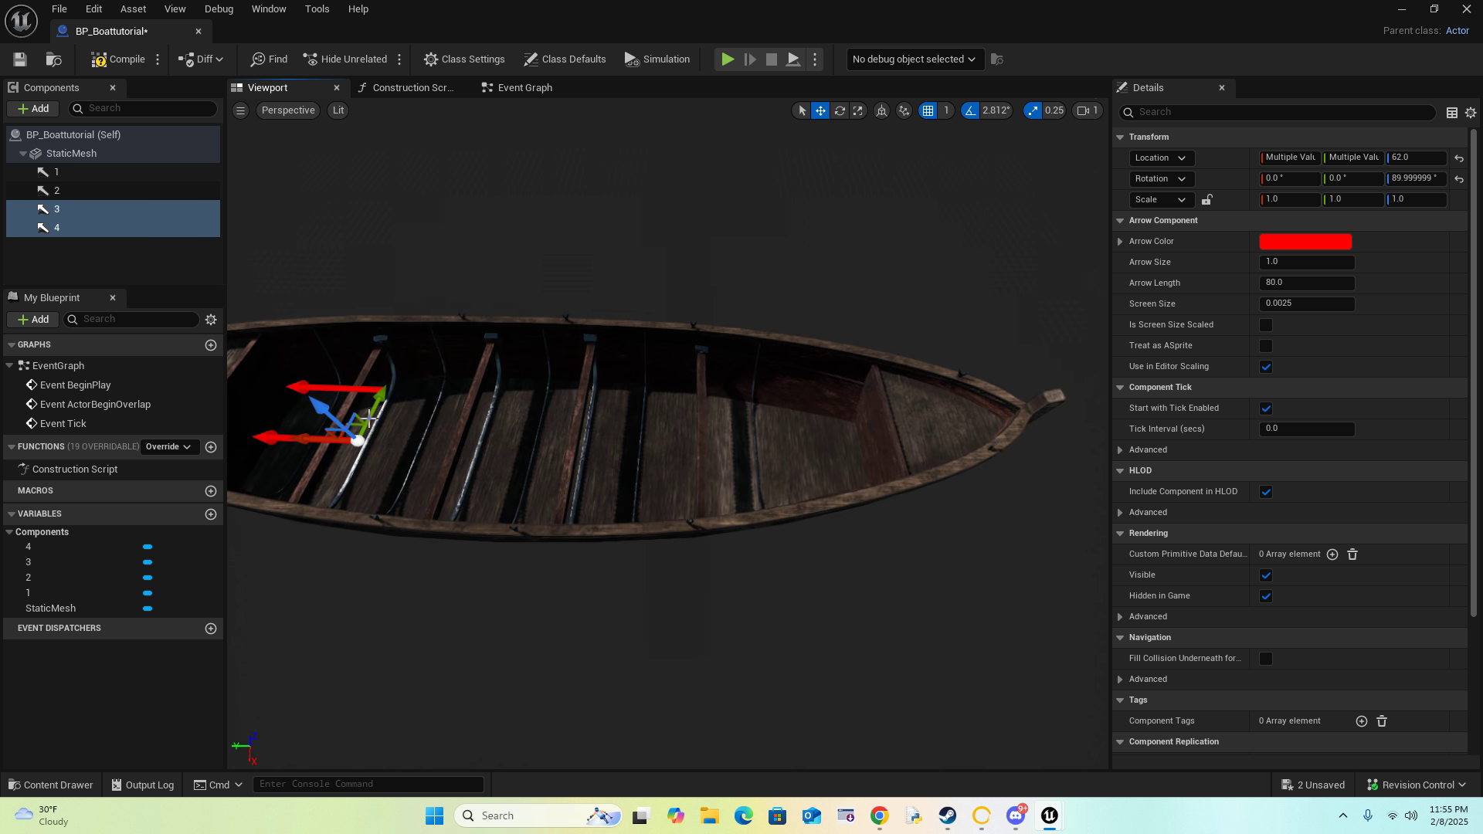
left_click_drag(306, 439, 985, 492)
key("f")
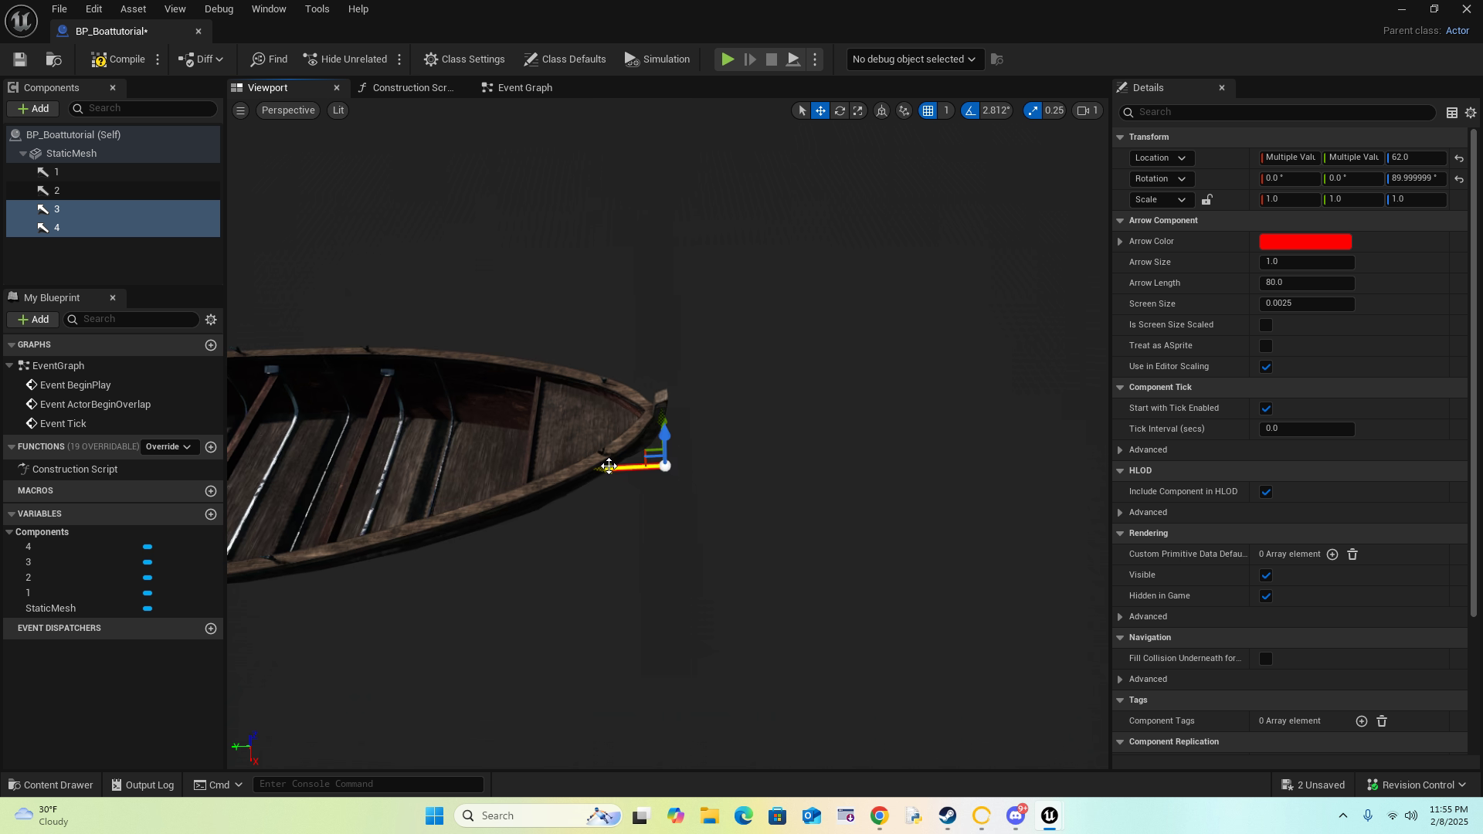
left_click_drag(622, 468, 658, 470)
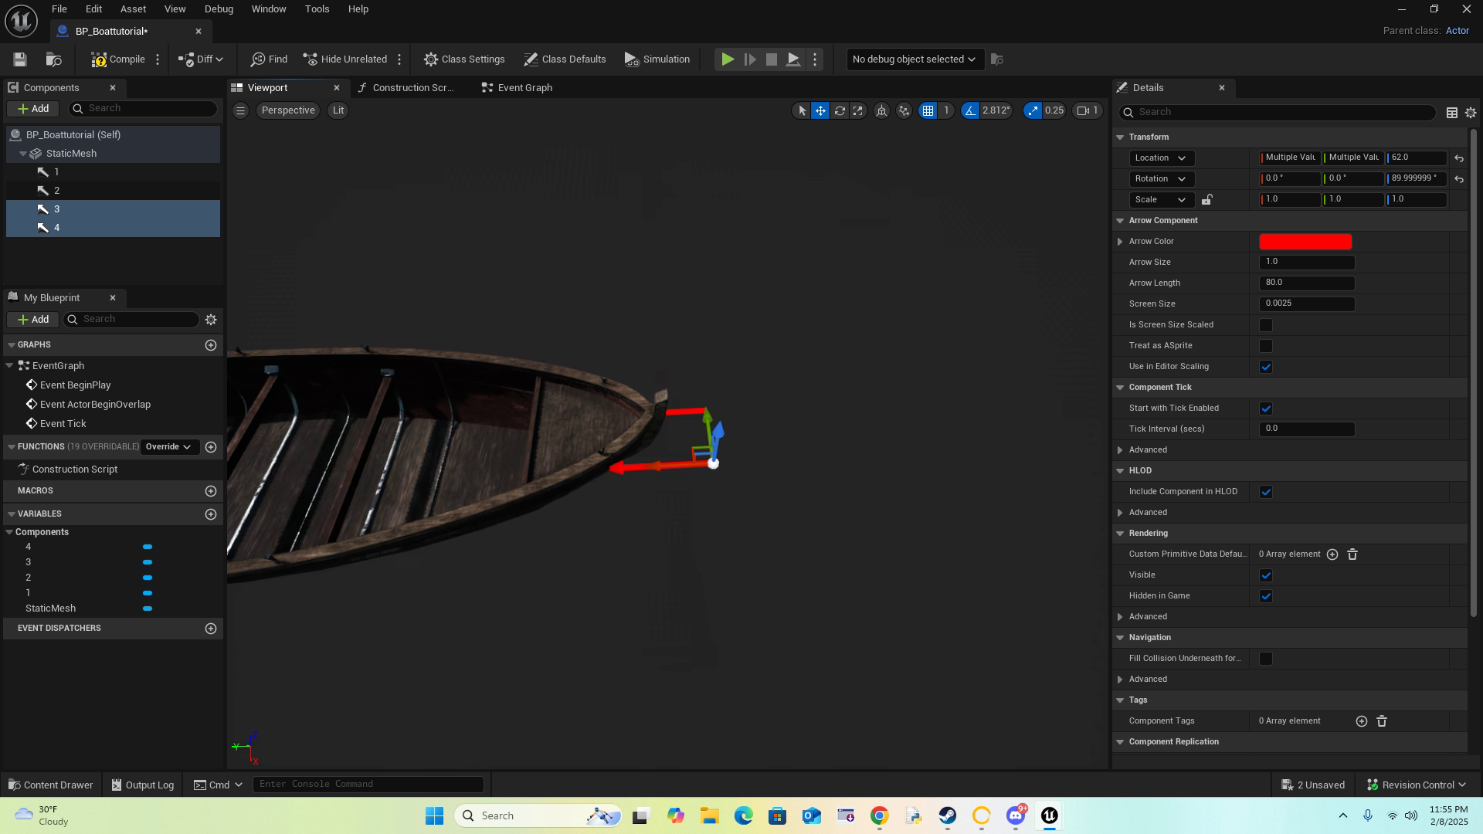
right_click_drag(658, 470, 795, 328)
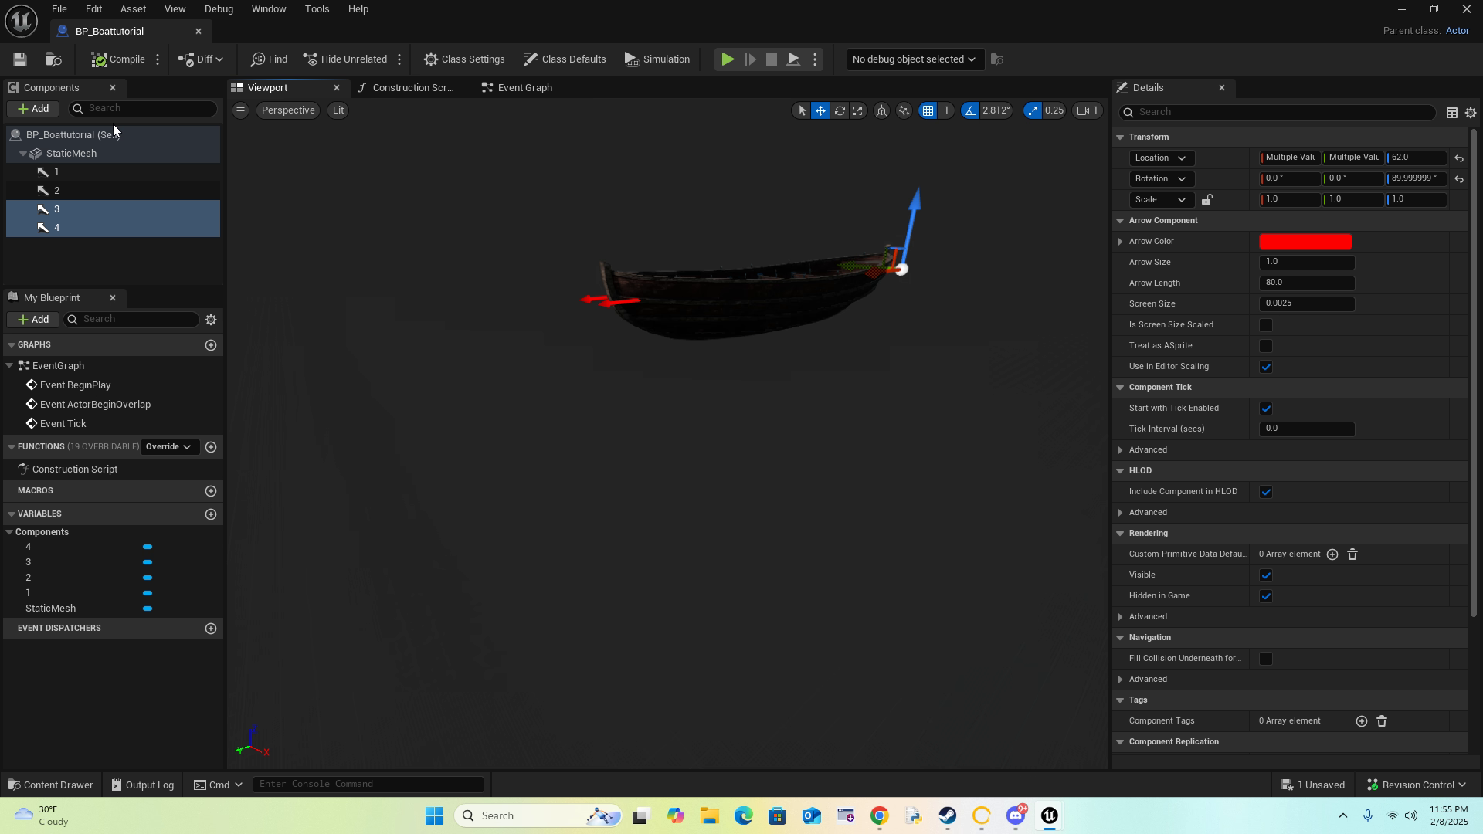
Step: Add a Buoyancy component to the Blueprint, keeping its default name
left_click(33, 114)
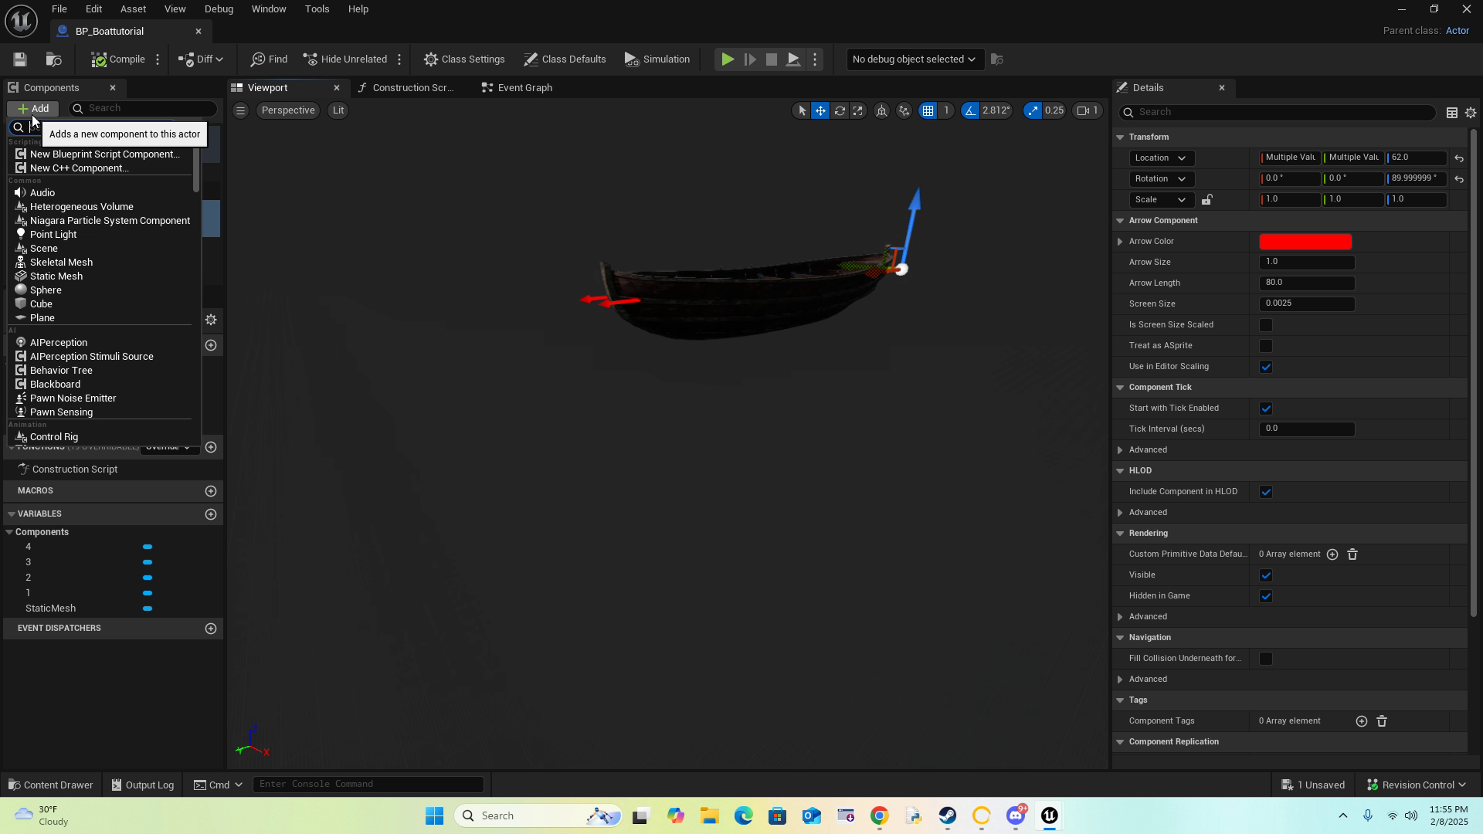
type("buo")
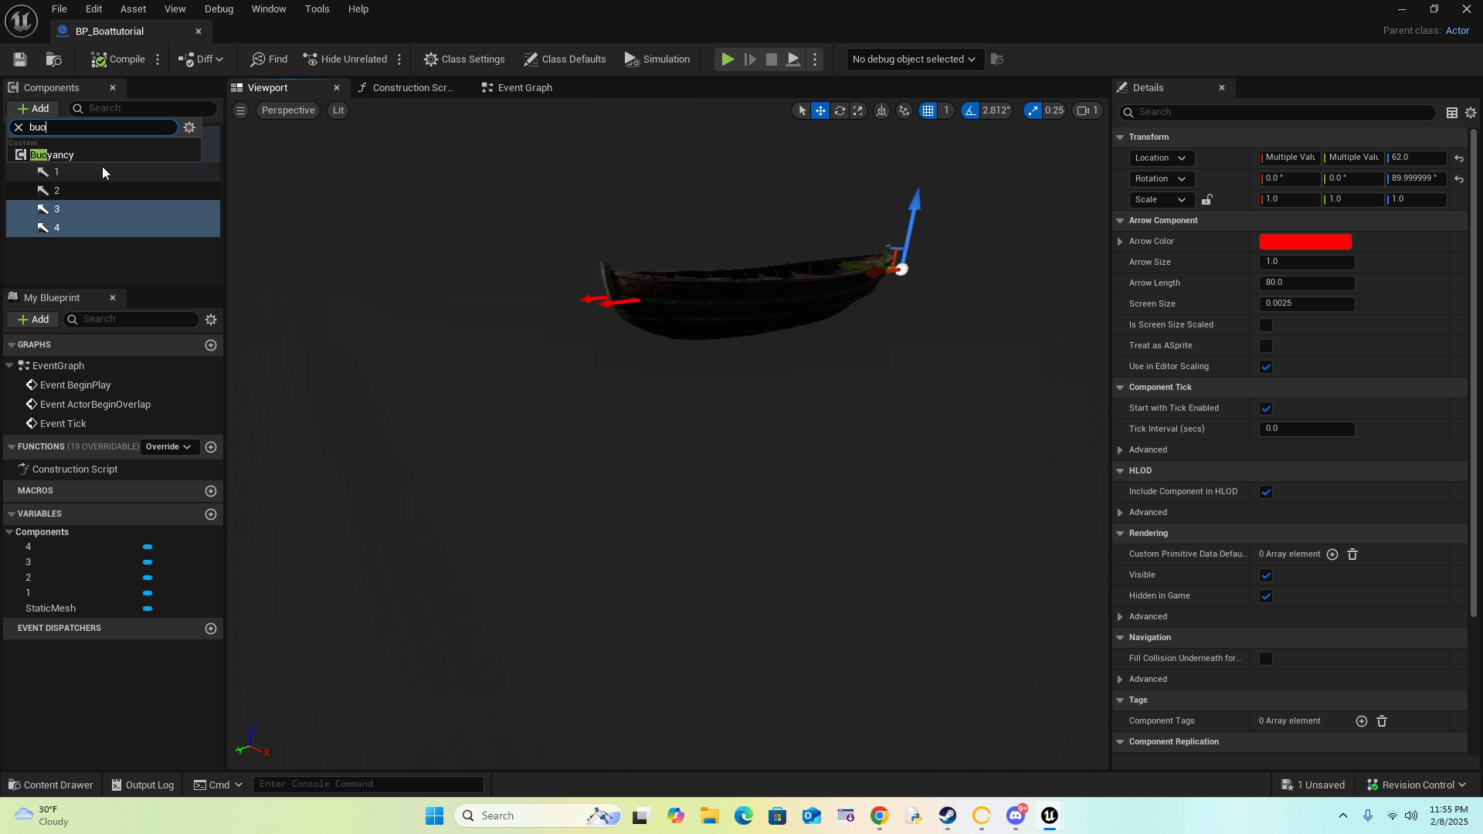
left_click(85, 155)
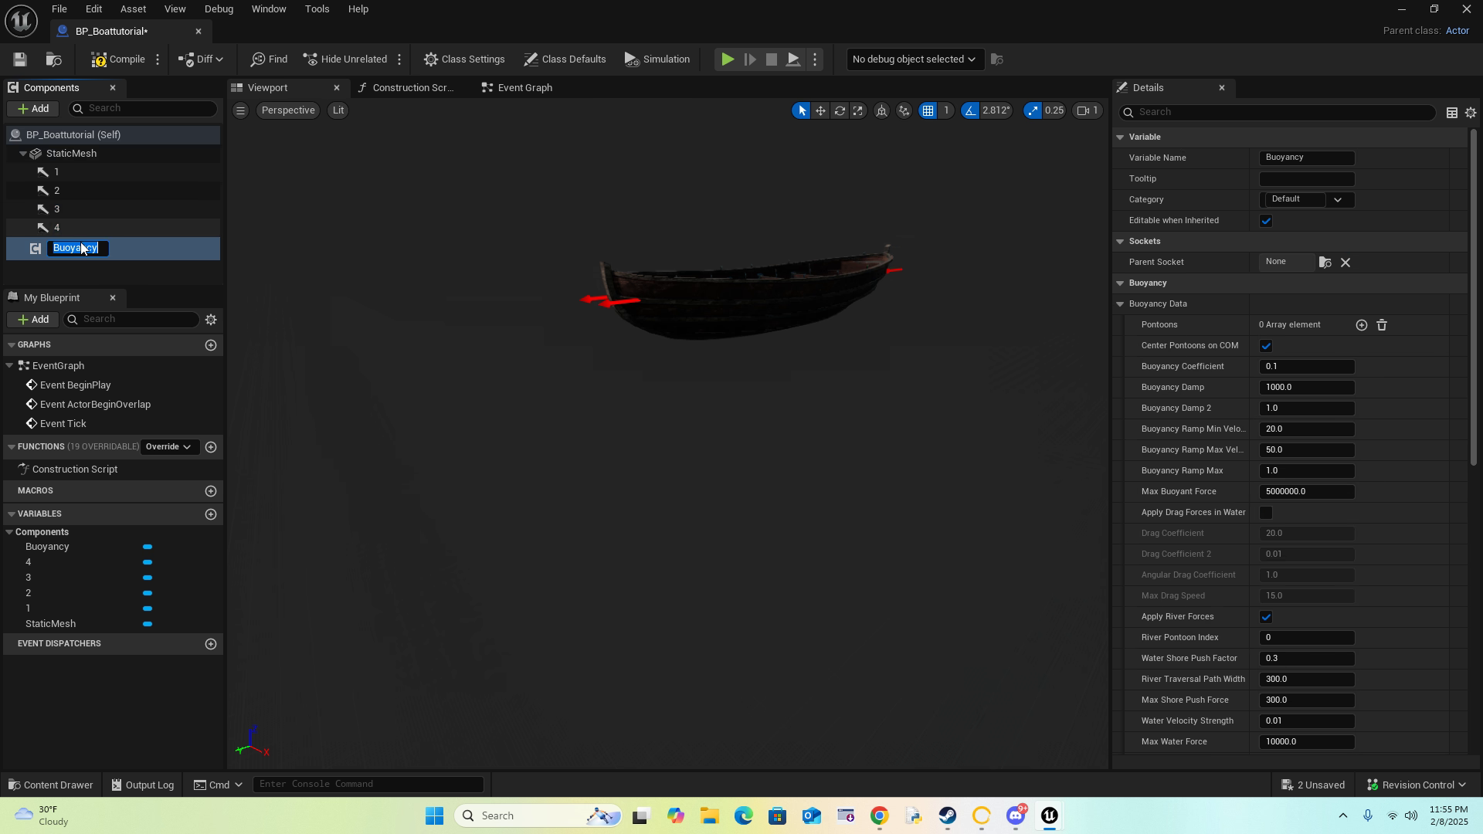
key("Return")
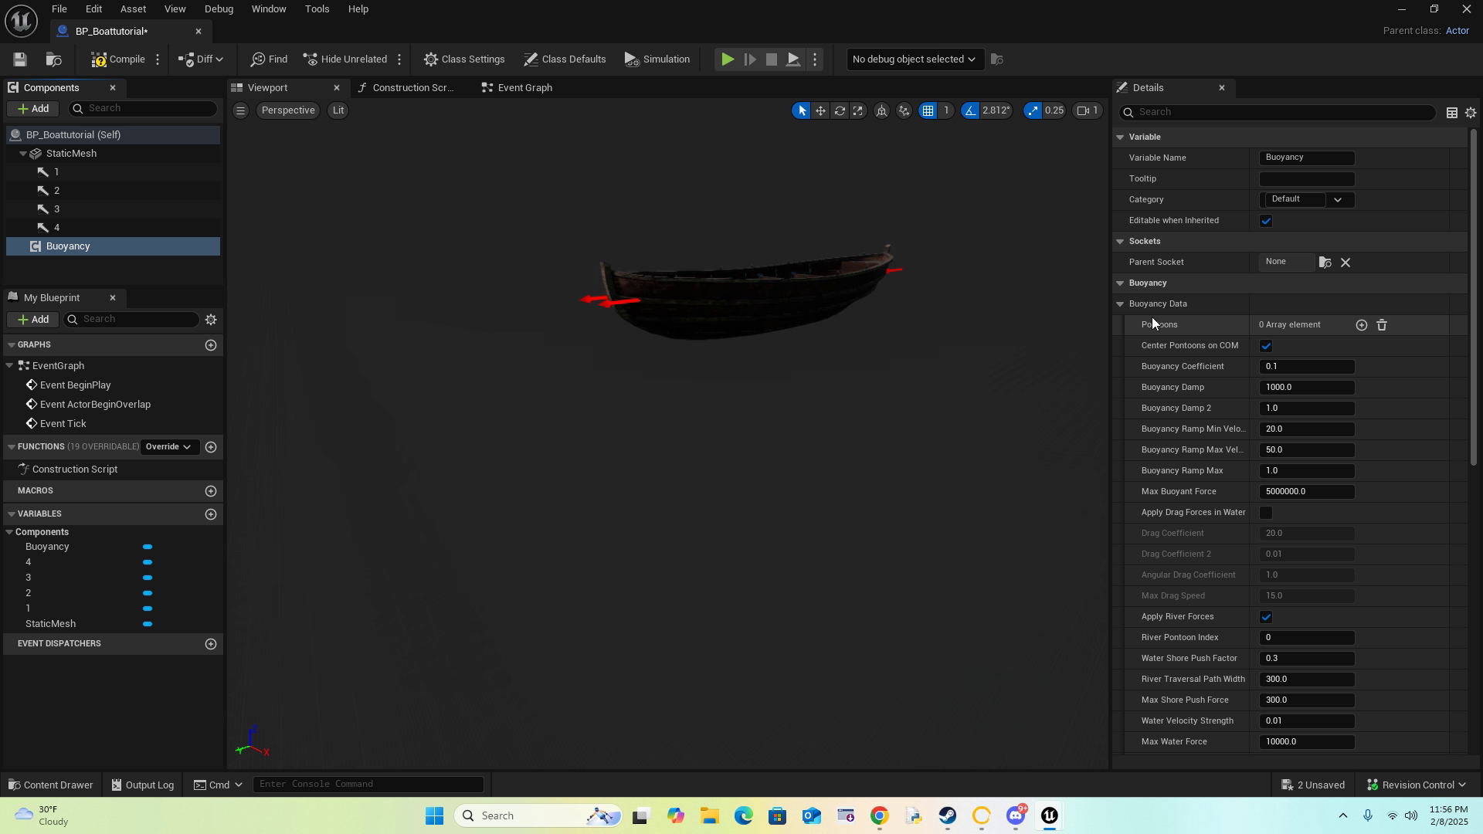
Step: Add four elements to the Buoyancy component's Pontoons array
left_click(1361, 325)
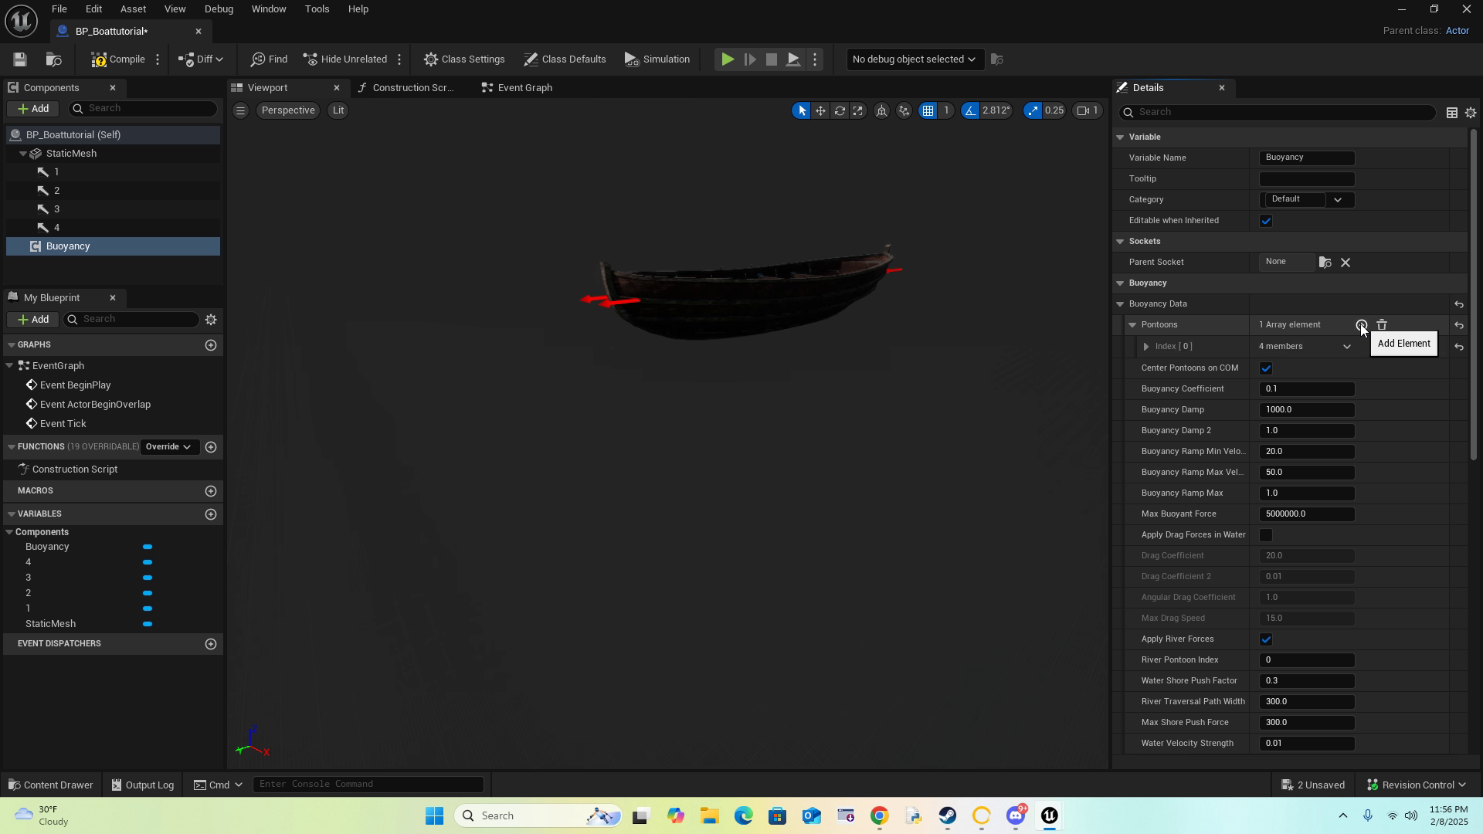
left_click(1362, 326)
left_click(1362, 326)
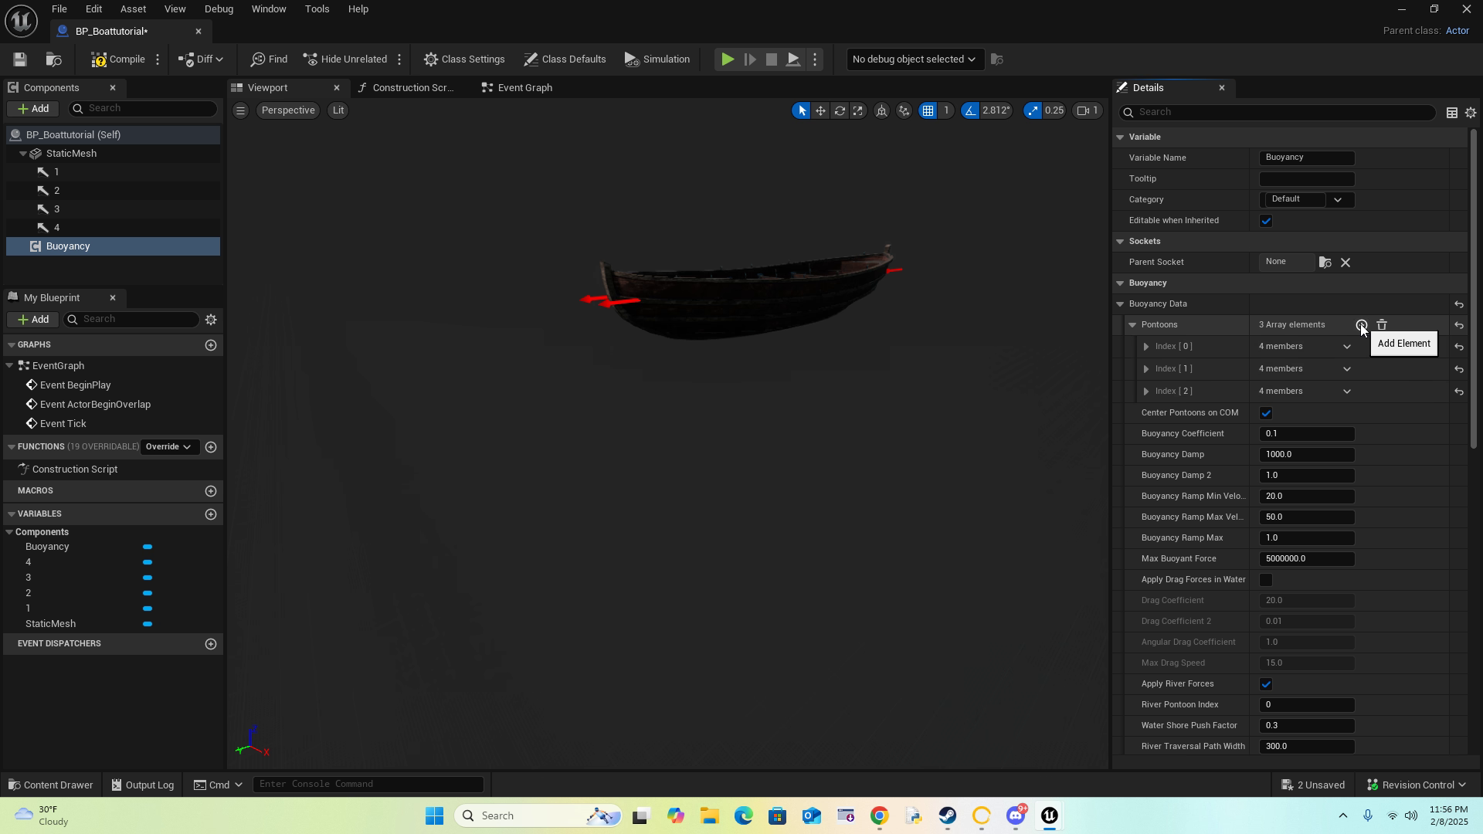
left_click(1362, 326)
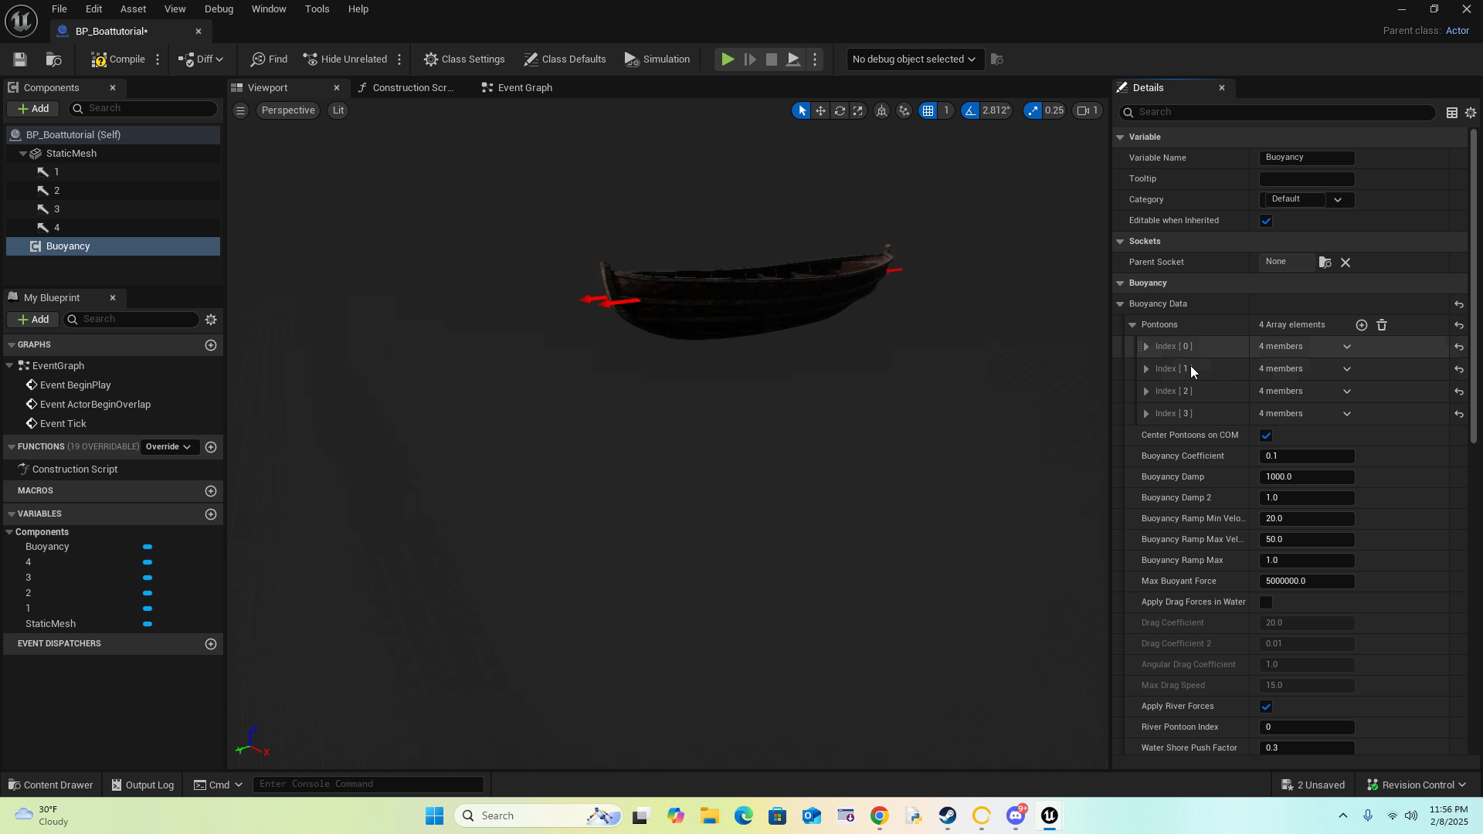
Step: Copy arrow 1's location (22, 320, 62) into the Relative Location of the pontoon at Index 0
left_click(1146, 346)
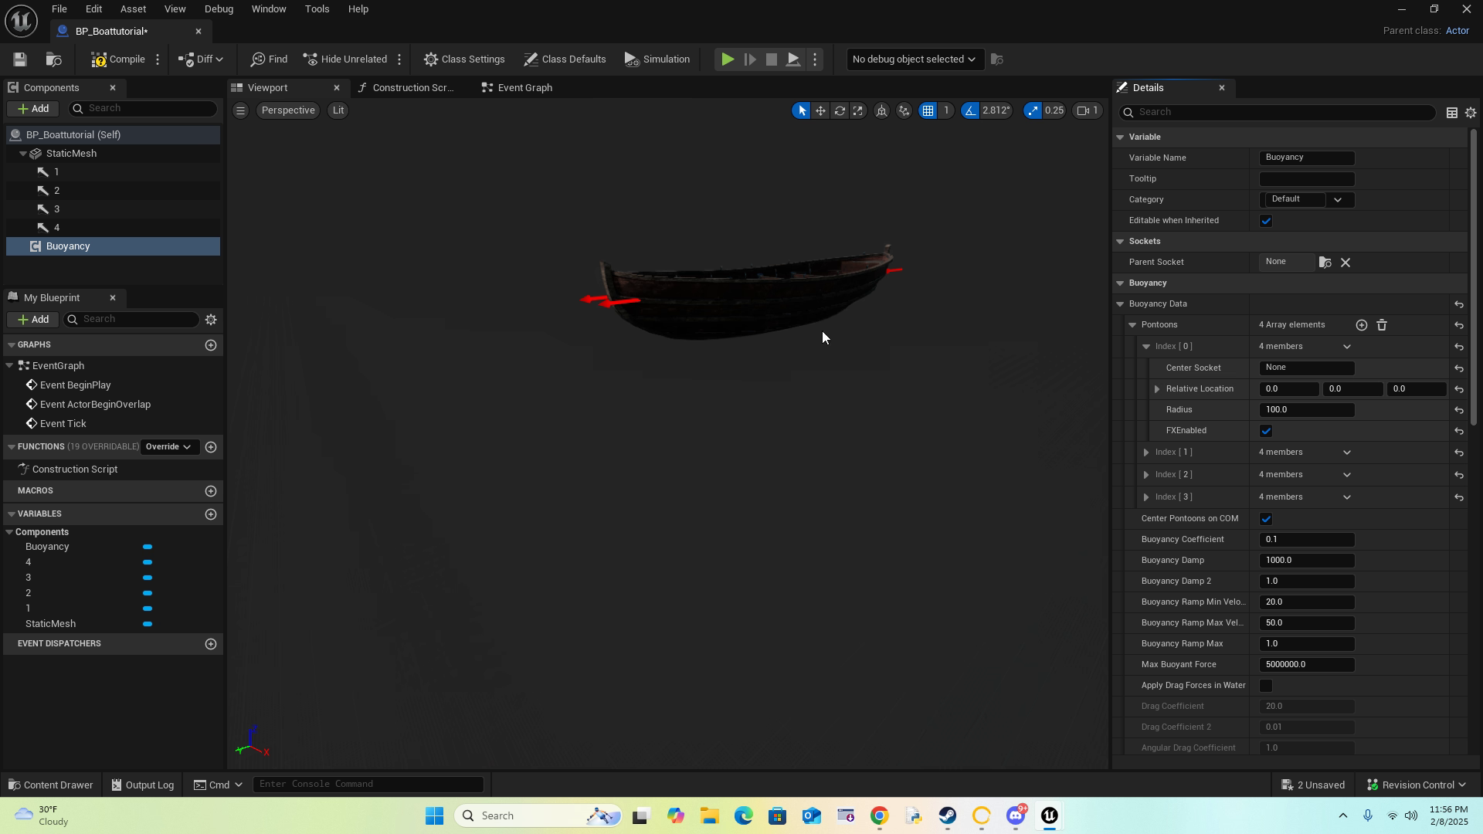
left_click(54, 171)
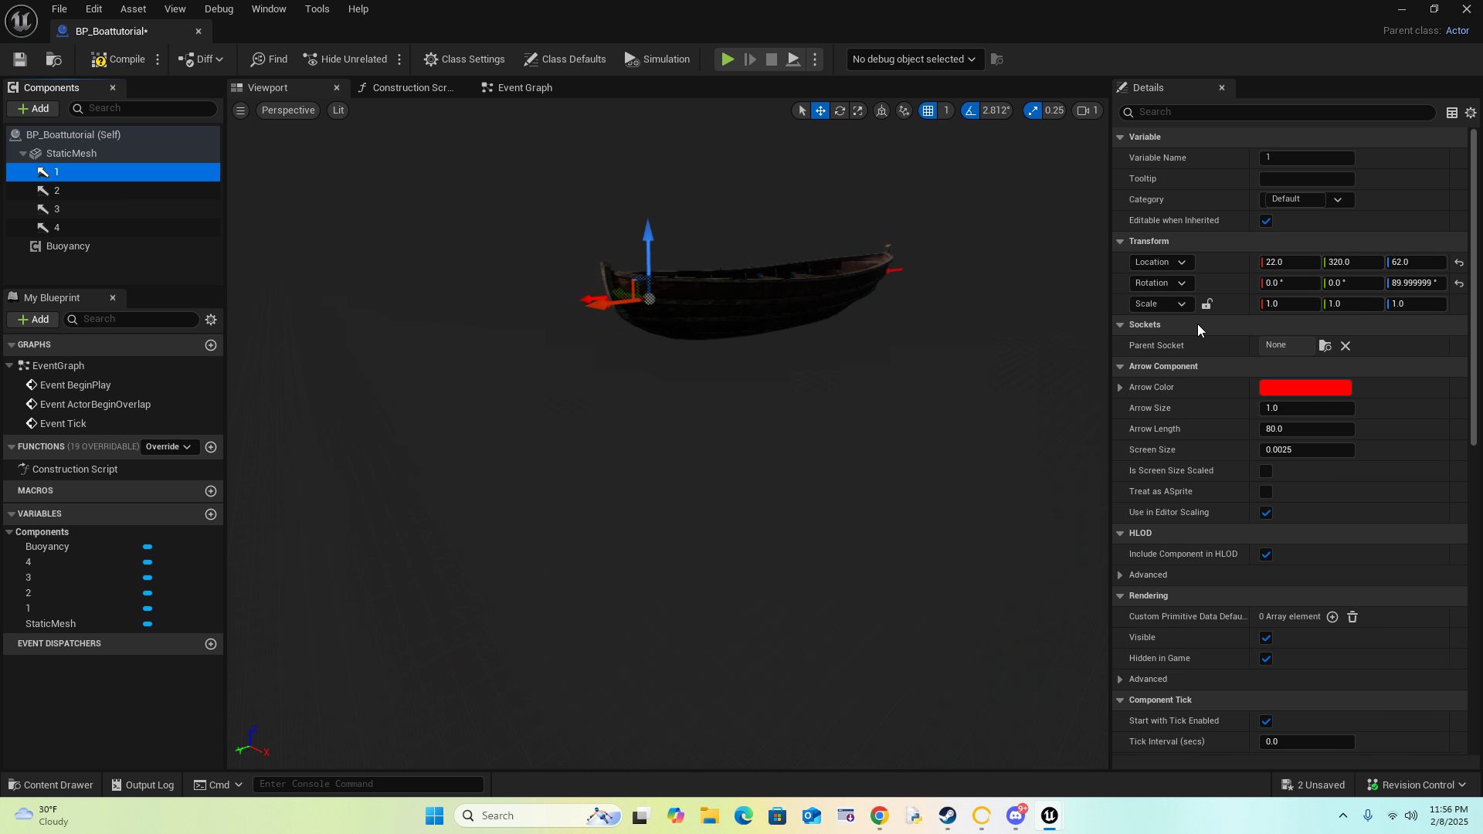
left_click(1216, 261)
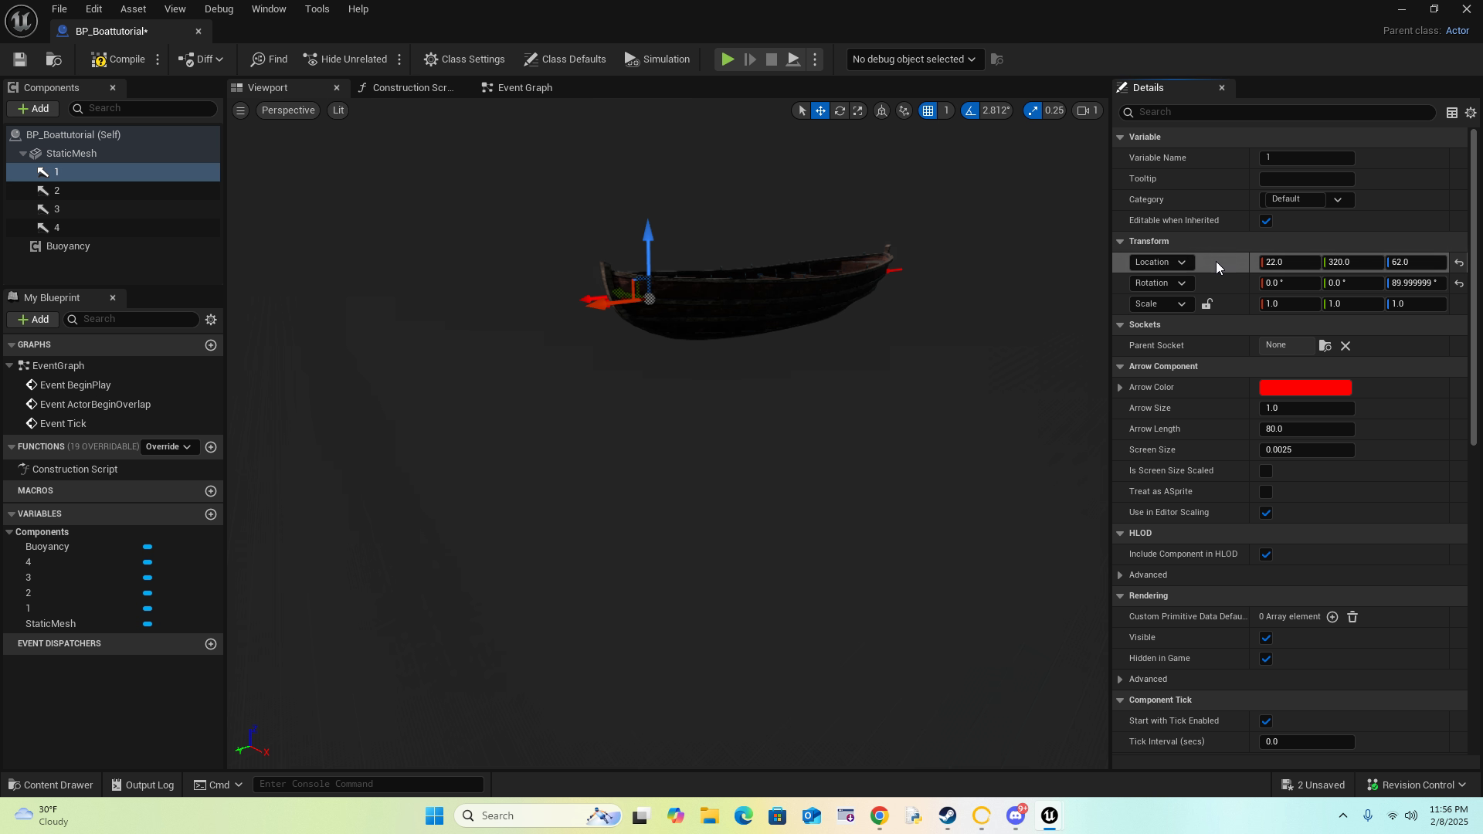
left_click(100, 247)
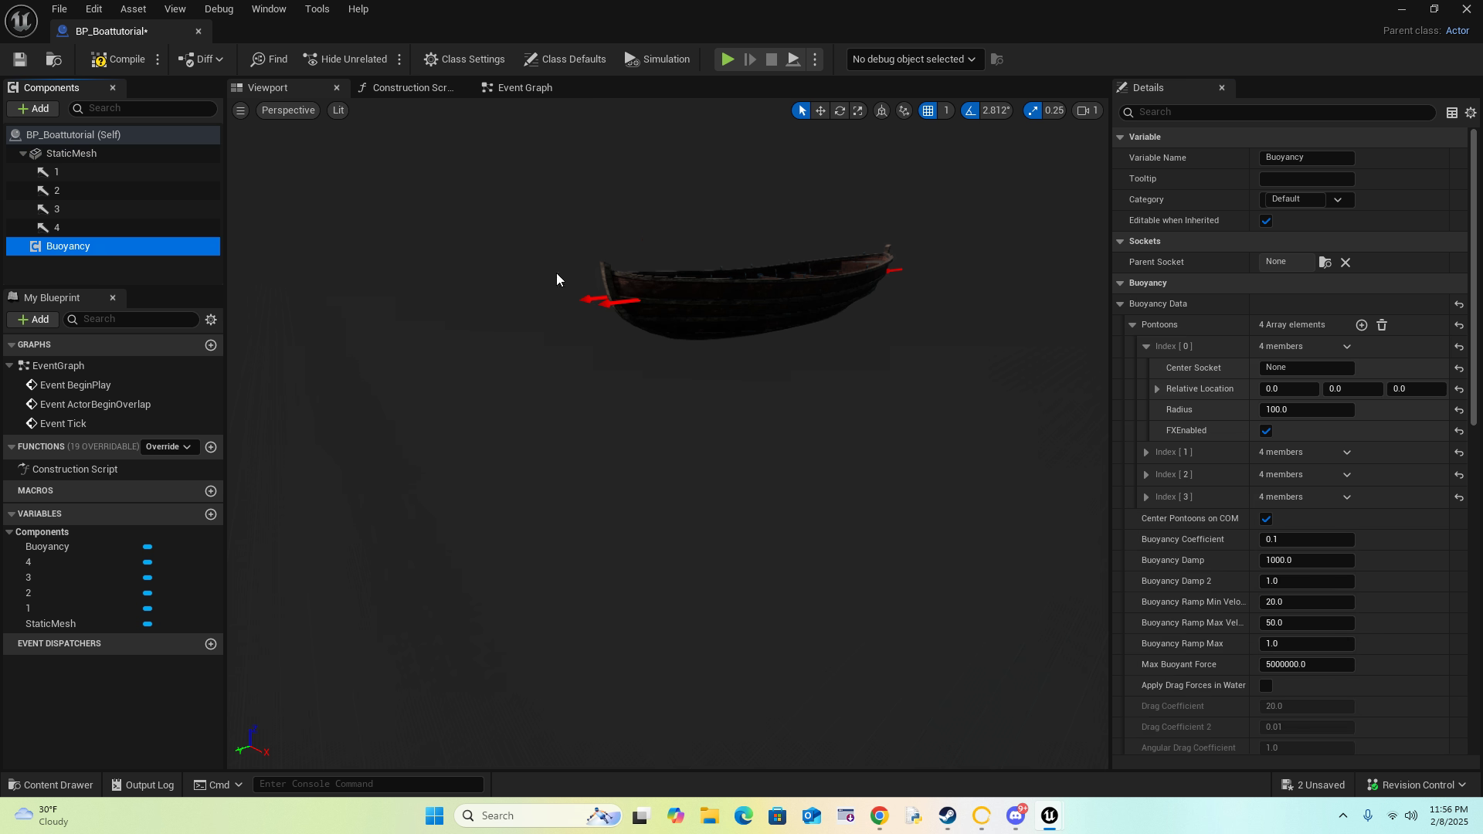
left_click(1241, 389, "shift")
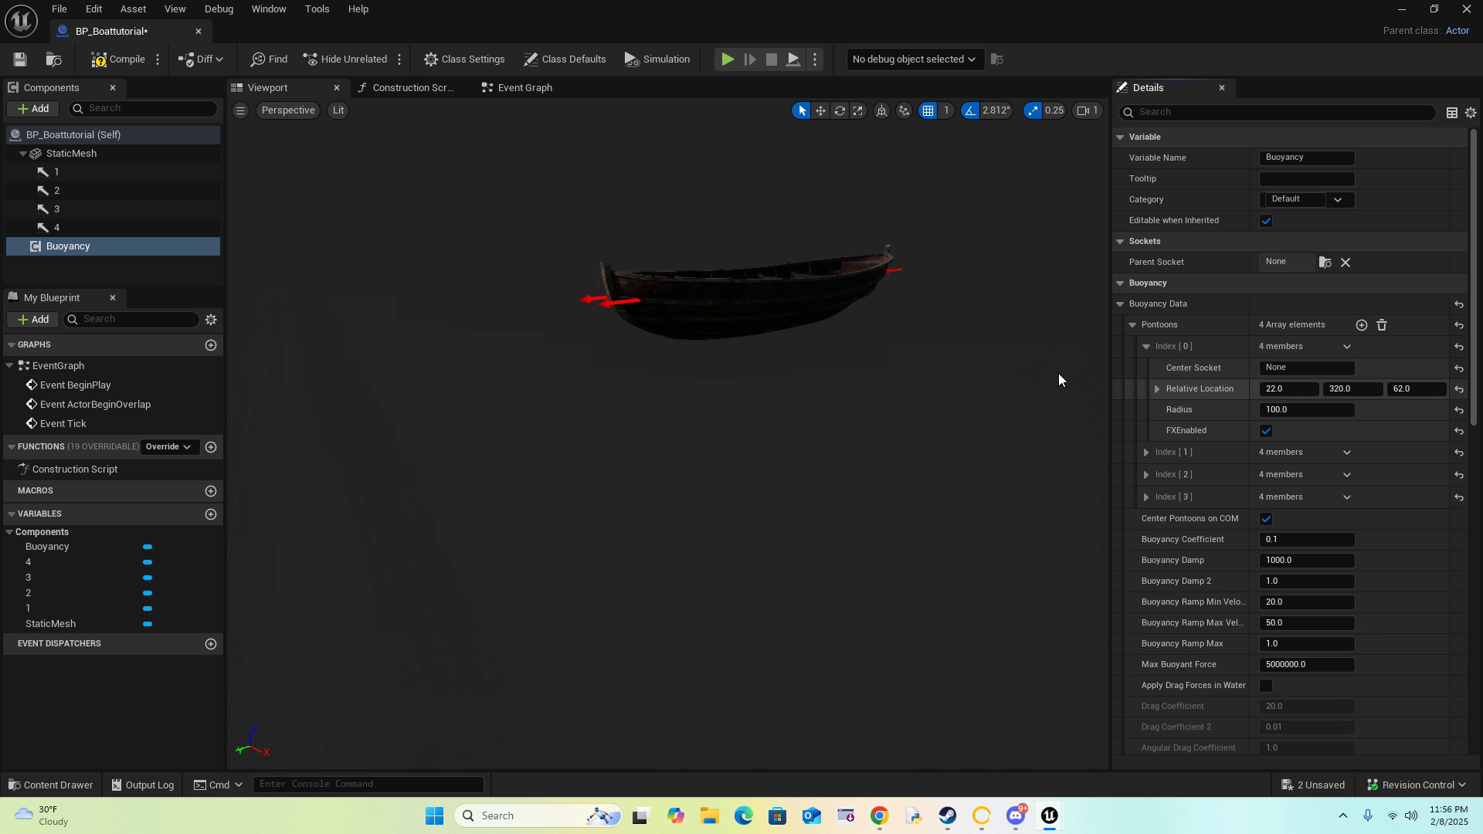
left_click(1145, 347)
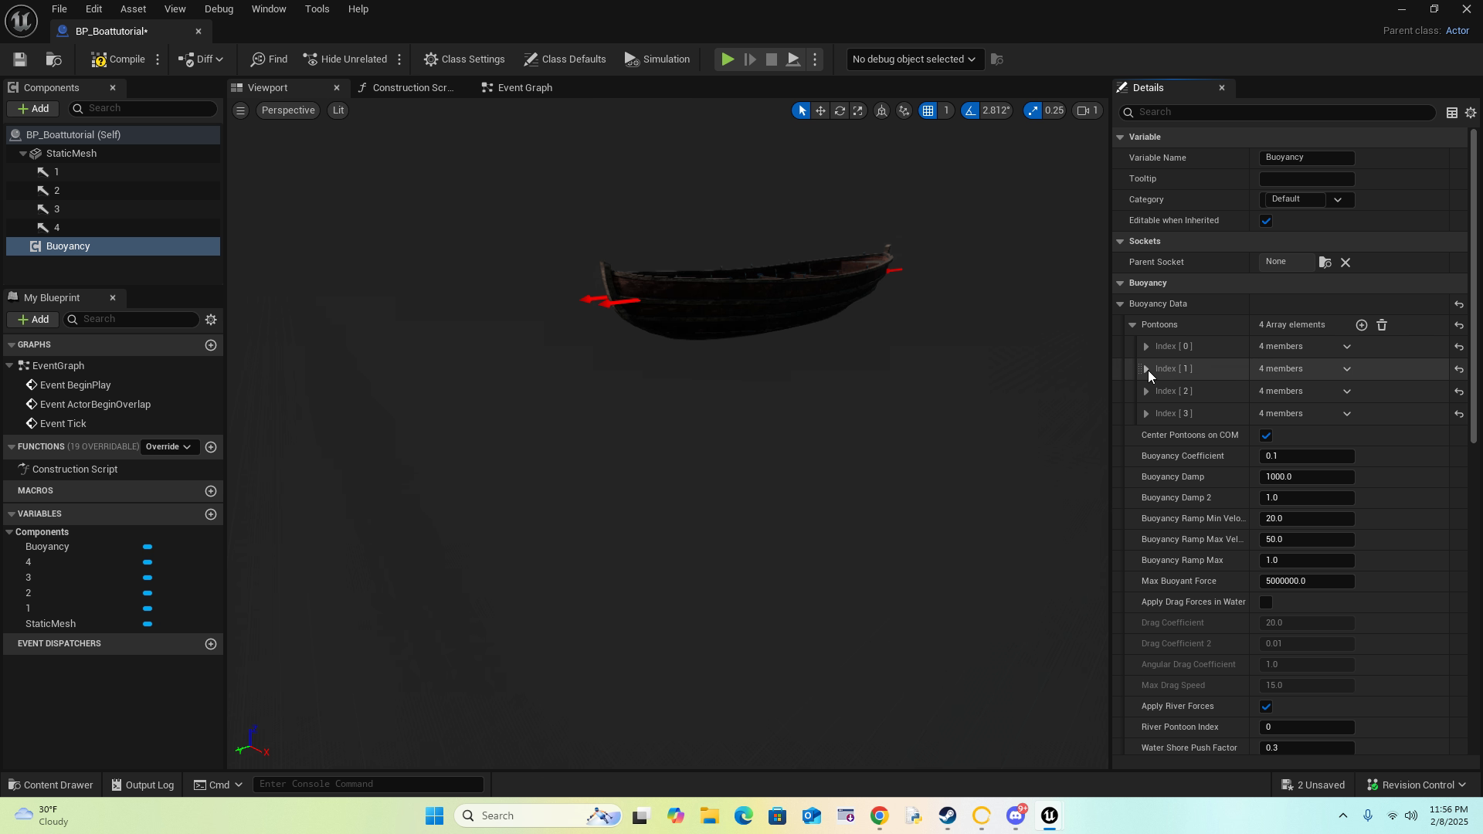
Step: Copy arrow 2's location (-26, 320, 62) into the Relative Location of the pontoon at Index 1
left_click(1148, 370)
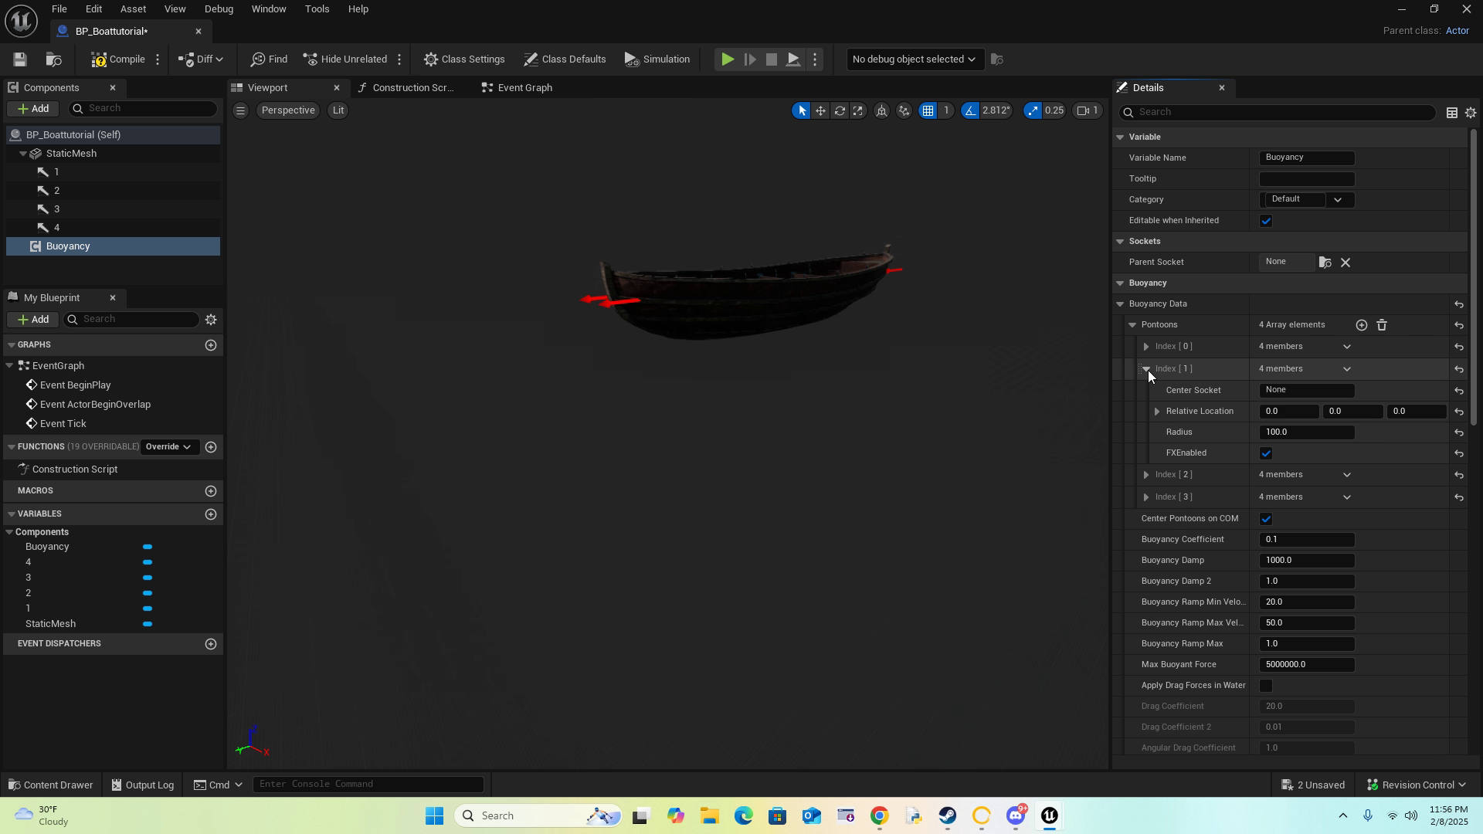
left_click(85, 189)
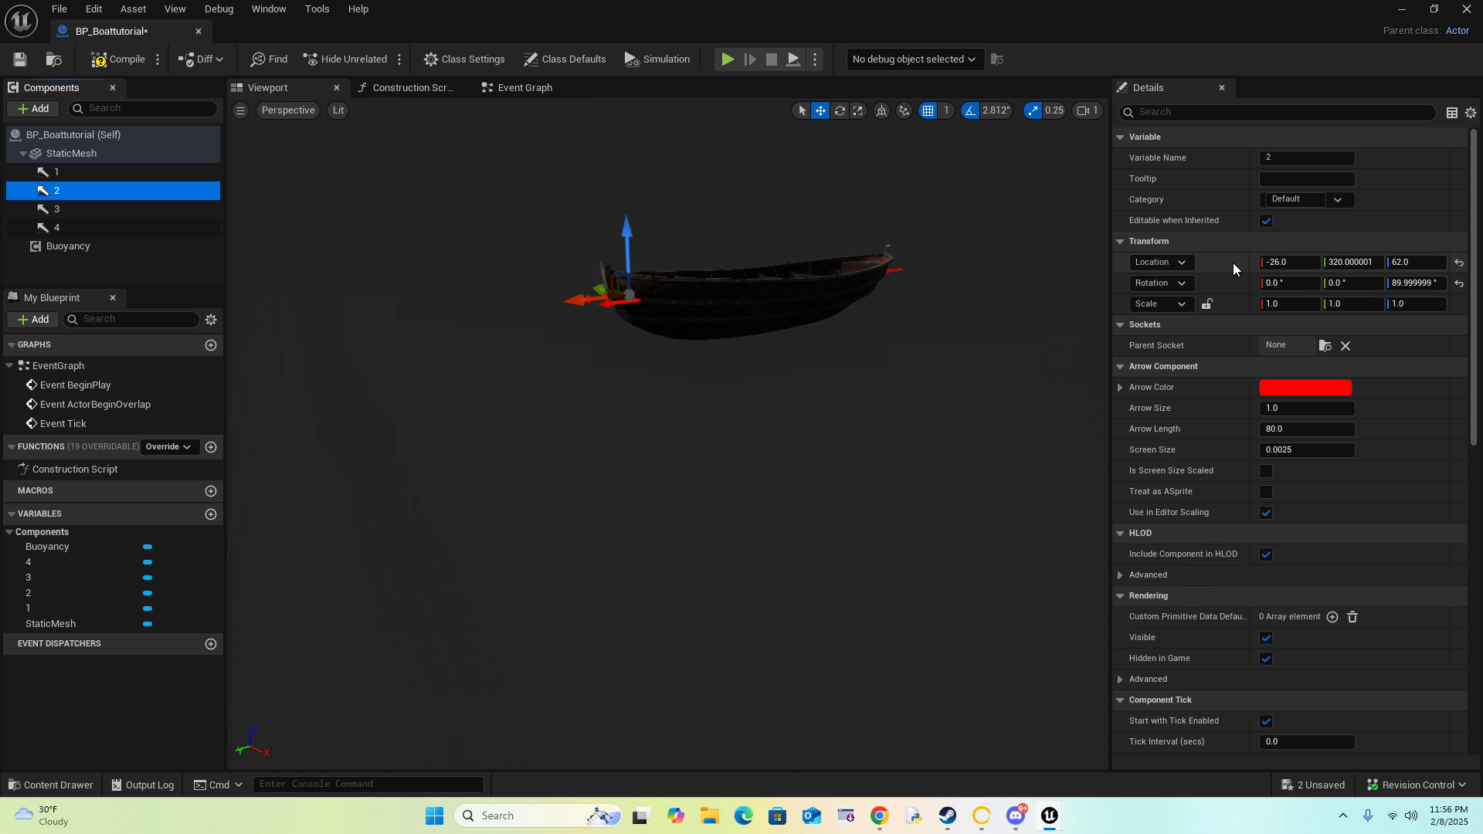
left_click(90, 247)
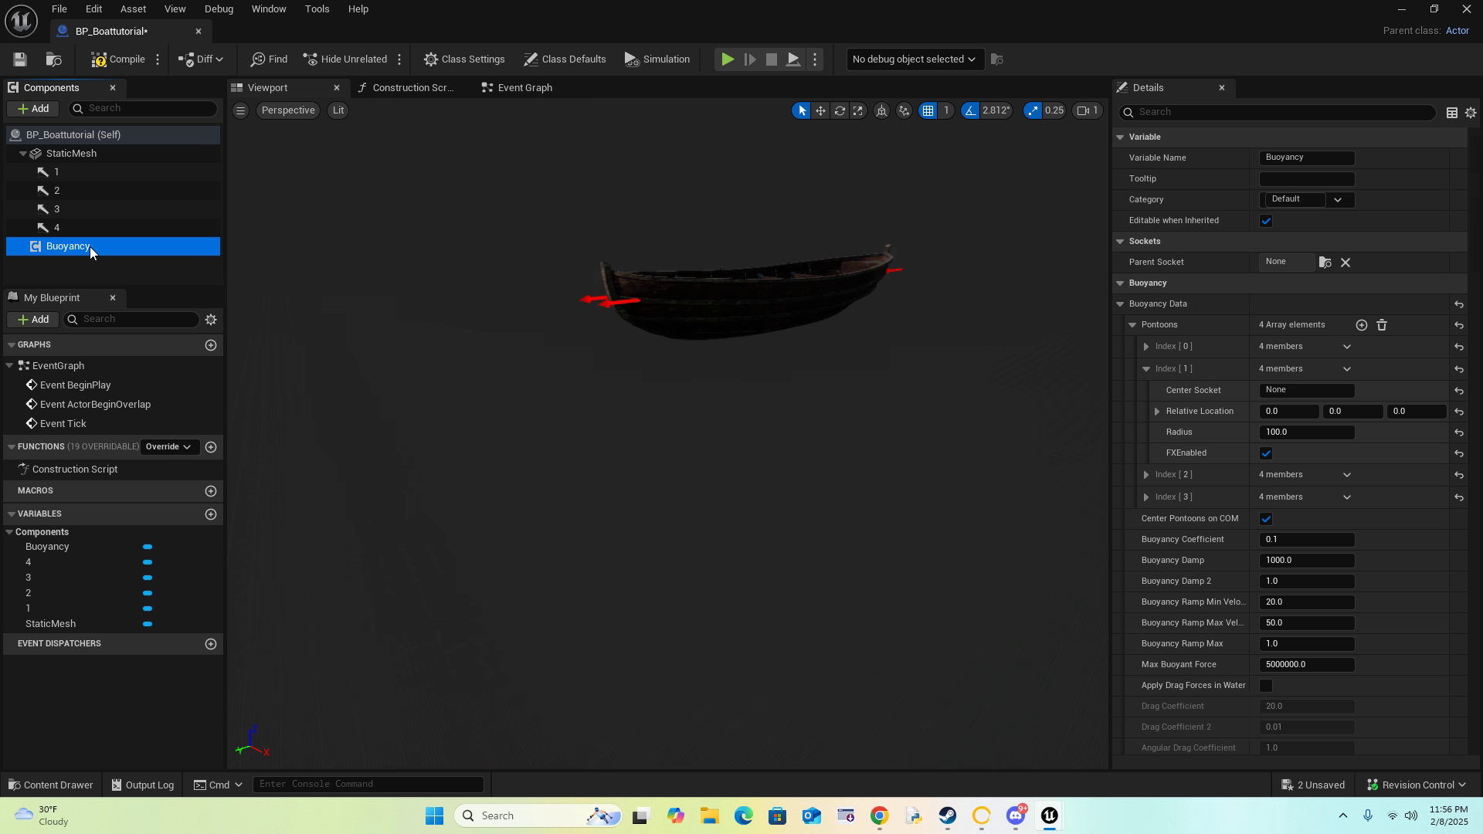
left_click(1245, 411, "shift")
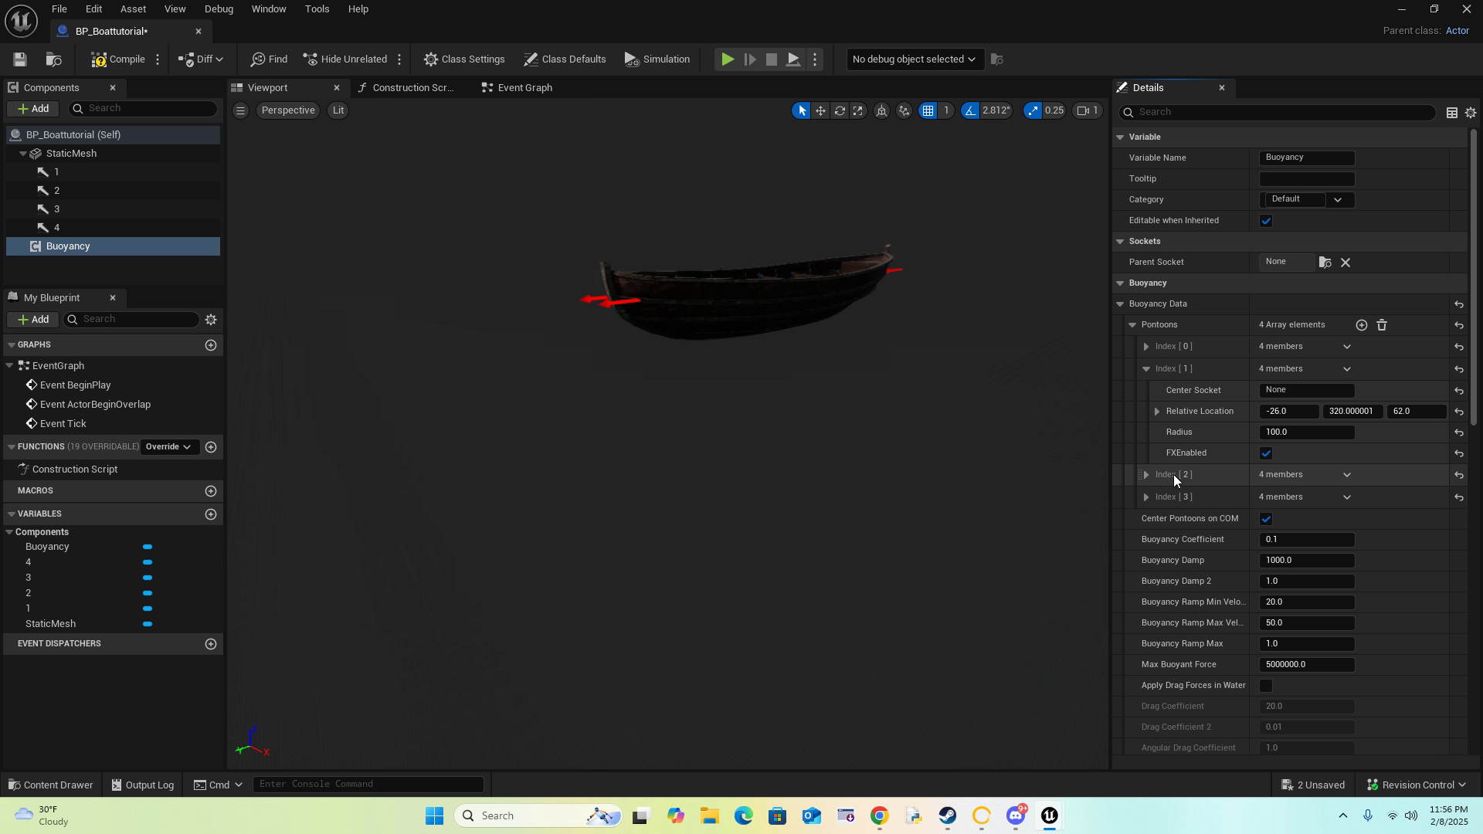
Step: Copy arrow 3's location (-26, -394, 62) into the Relative Location of the pontoon at Index 2
left_click(1146, 474)
left_click(1147, 369)
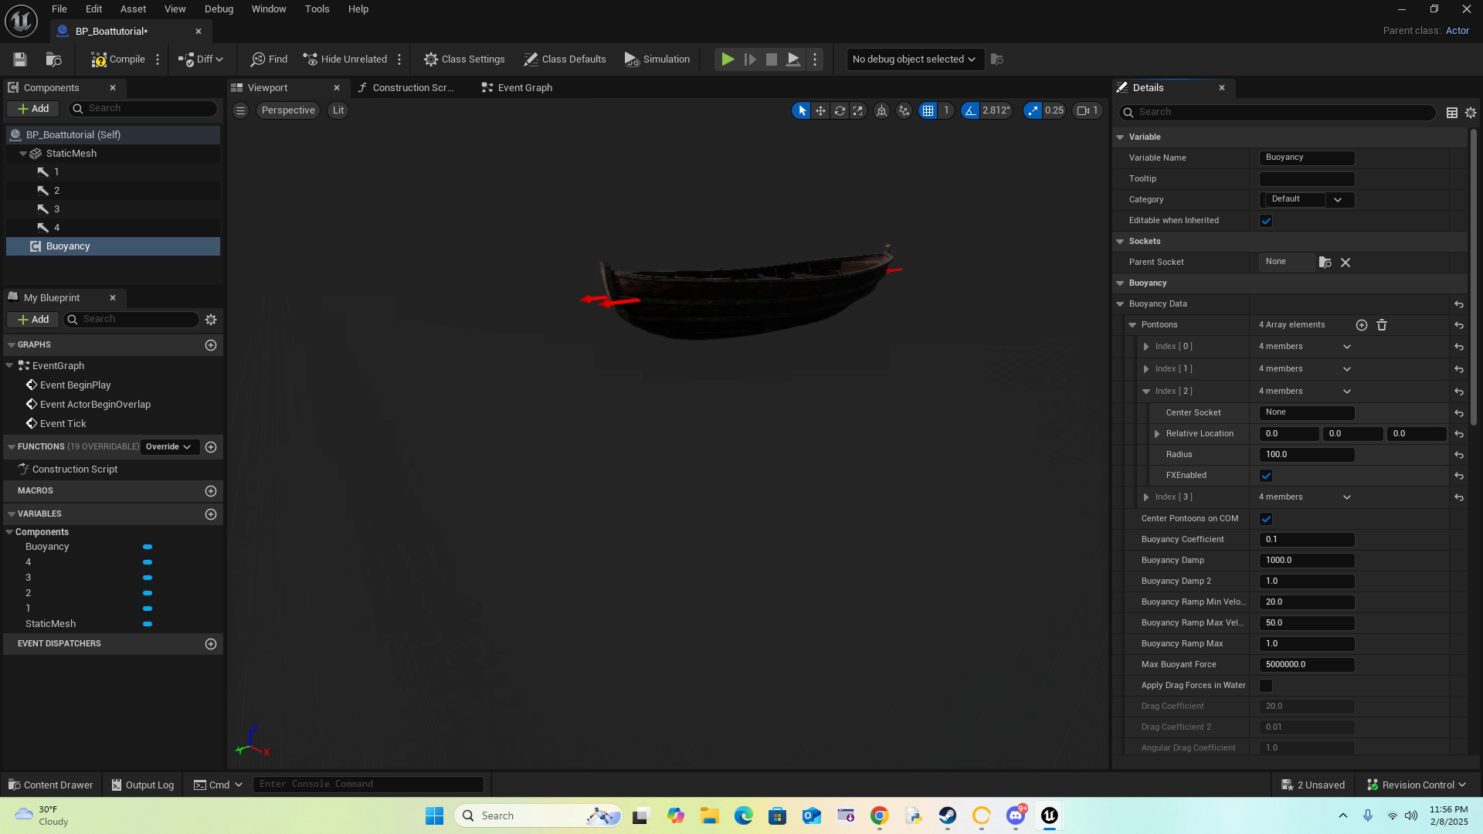
left_click(68, 209)
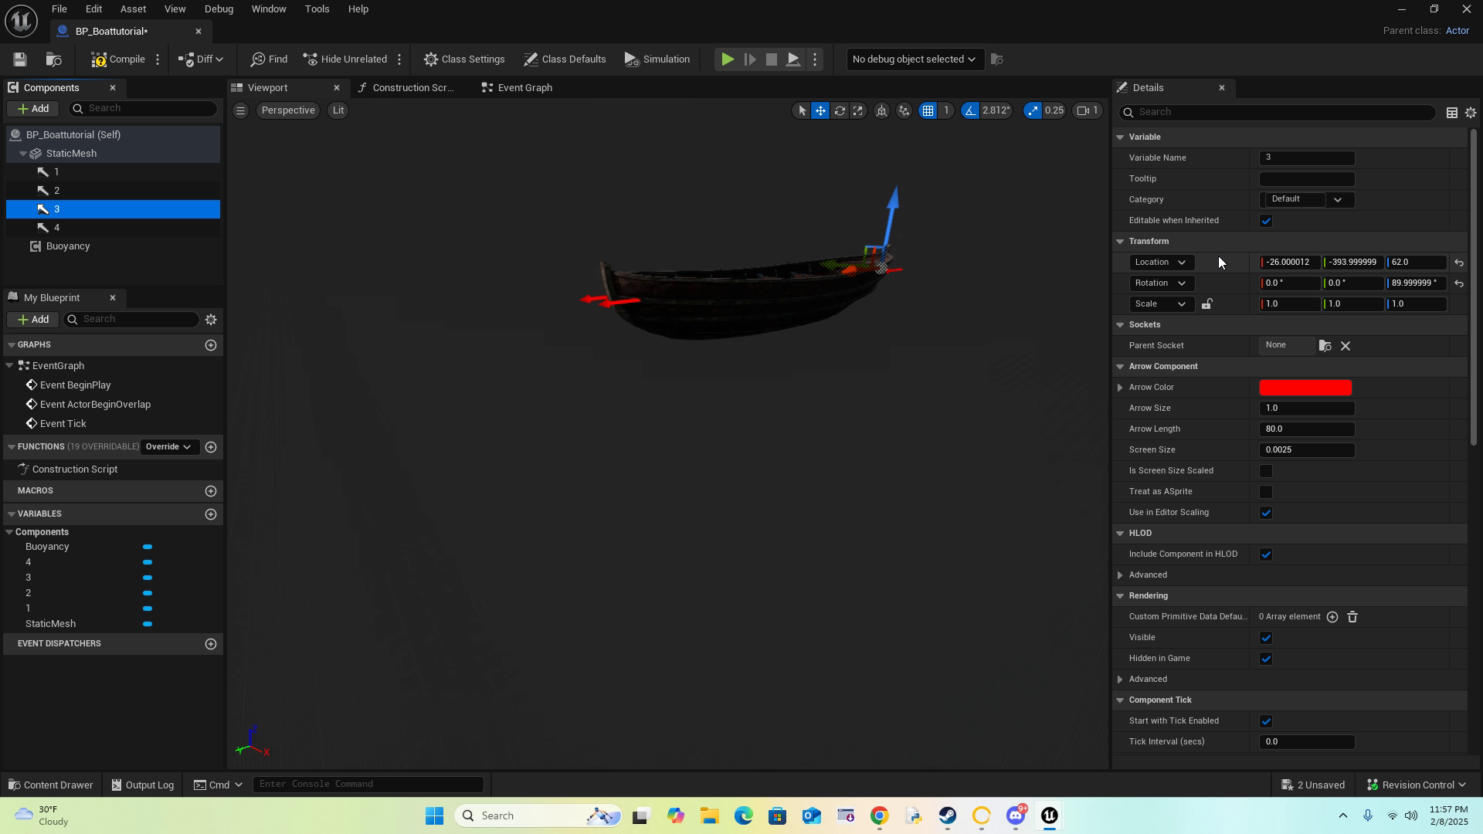
left_click(105, 245)
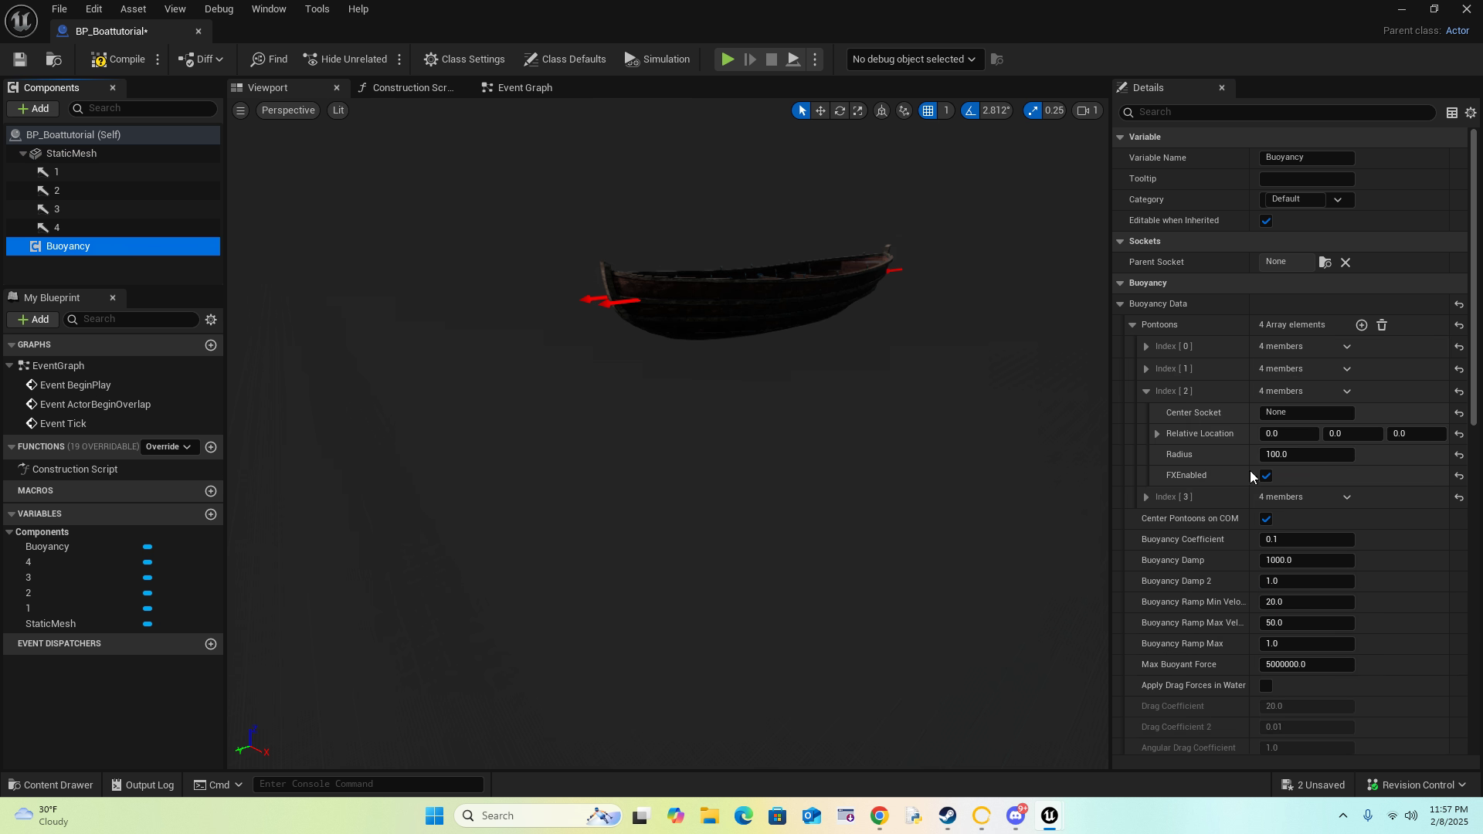
right_click(1233, 430, "shift")
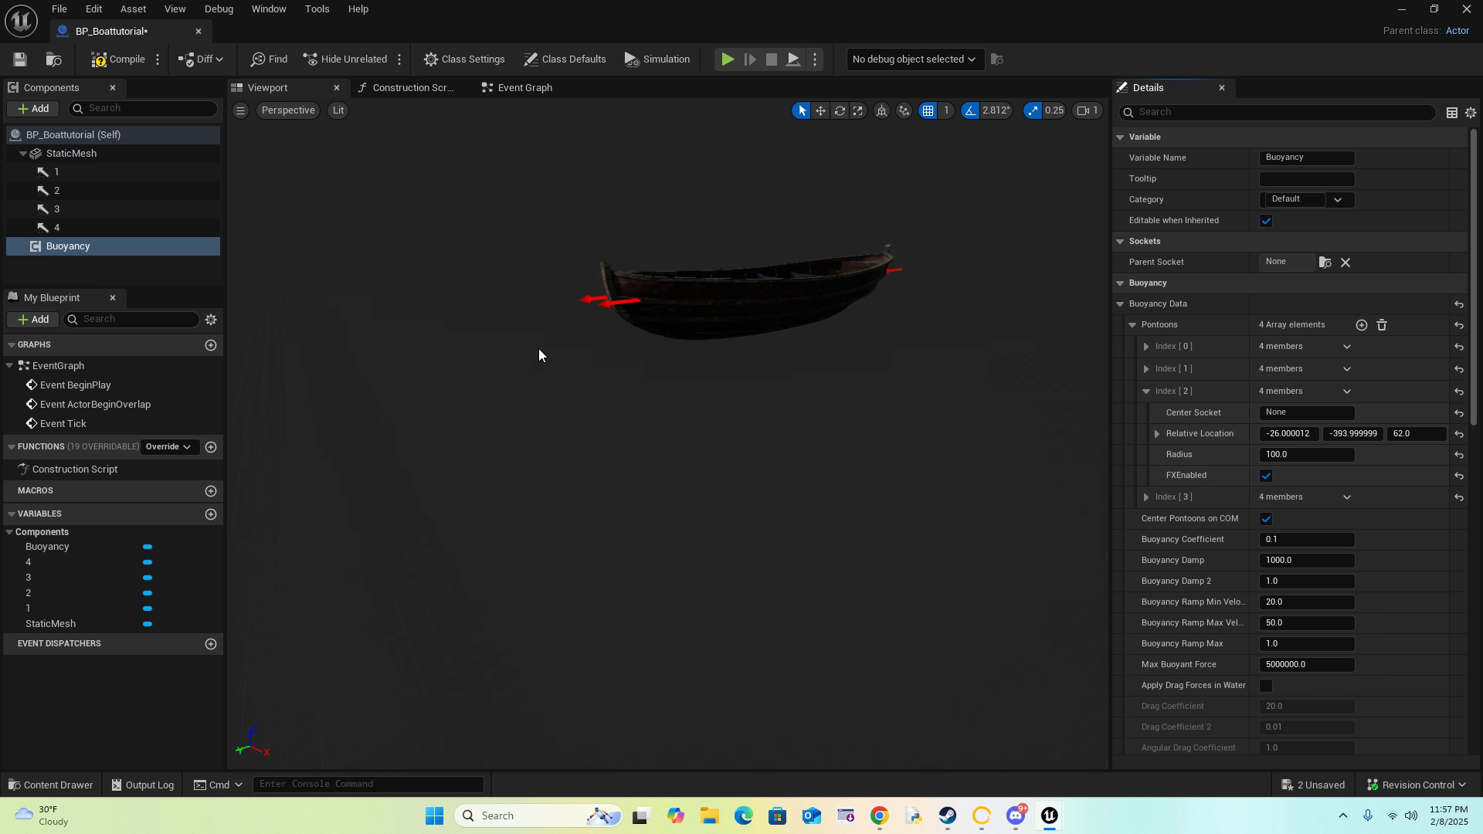
Step: Copy arrow 4's location (22, -394, 62) into the Relative Location of the pontoon at Index 3 and collapse the pontoon entries
left_click(82, 226)
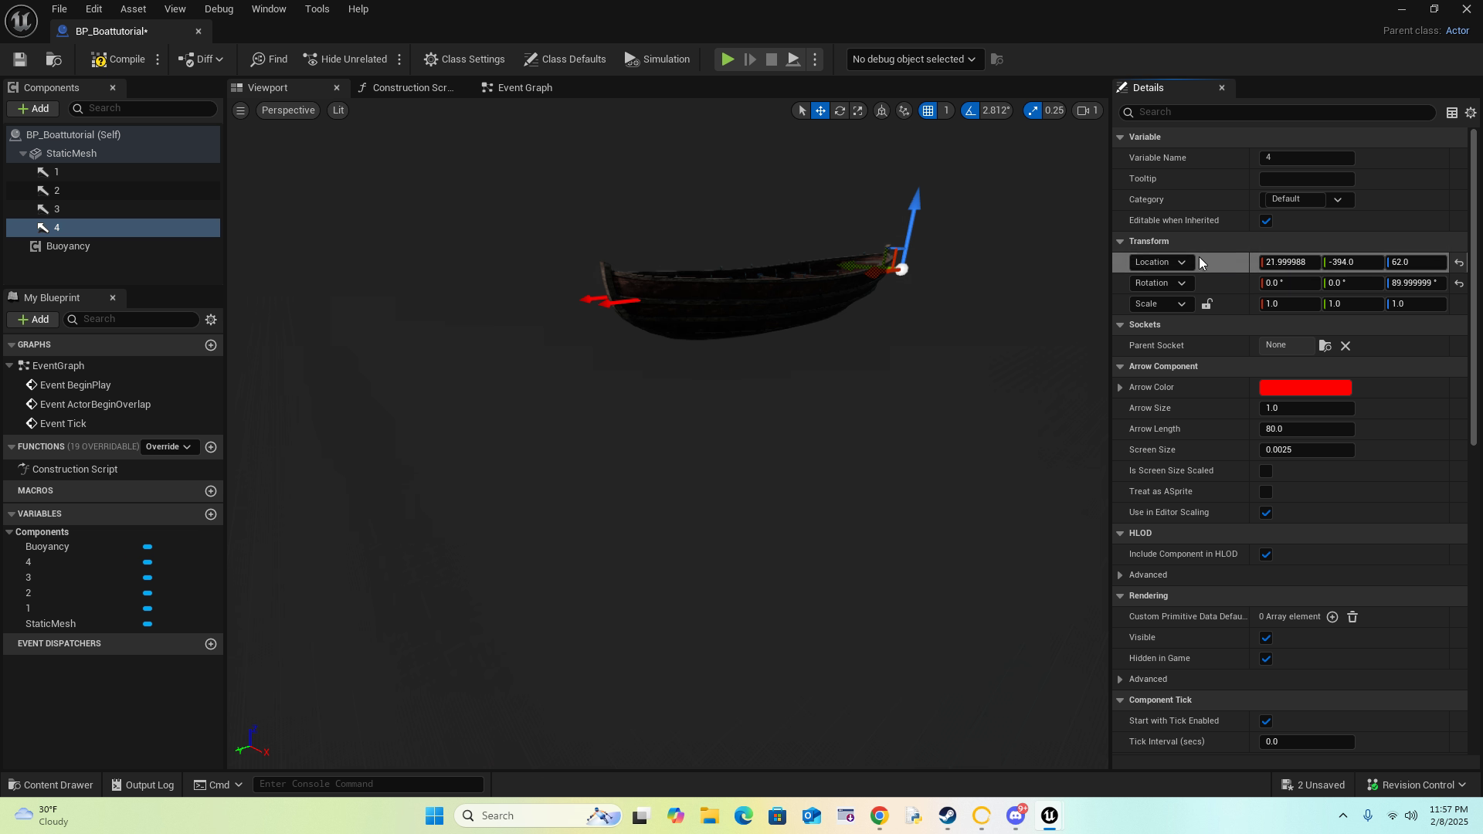
left_click(136, 246)
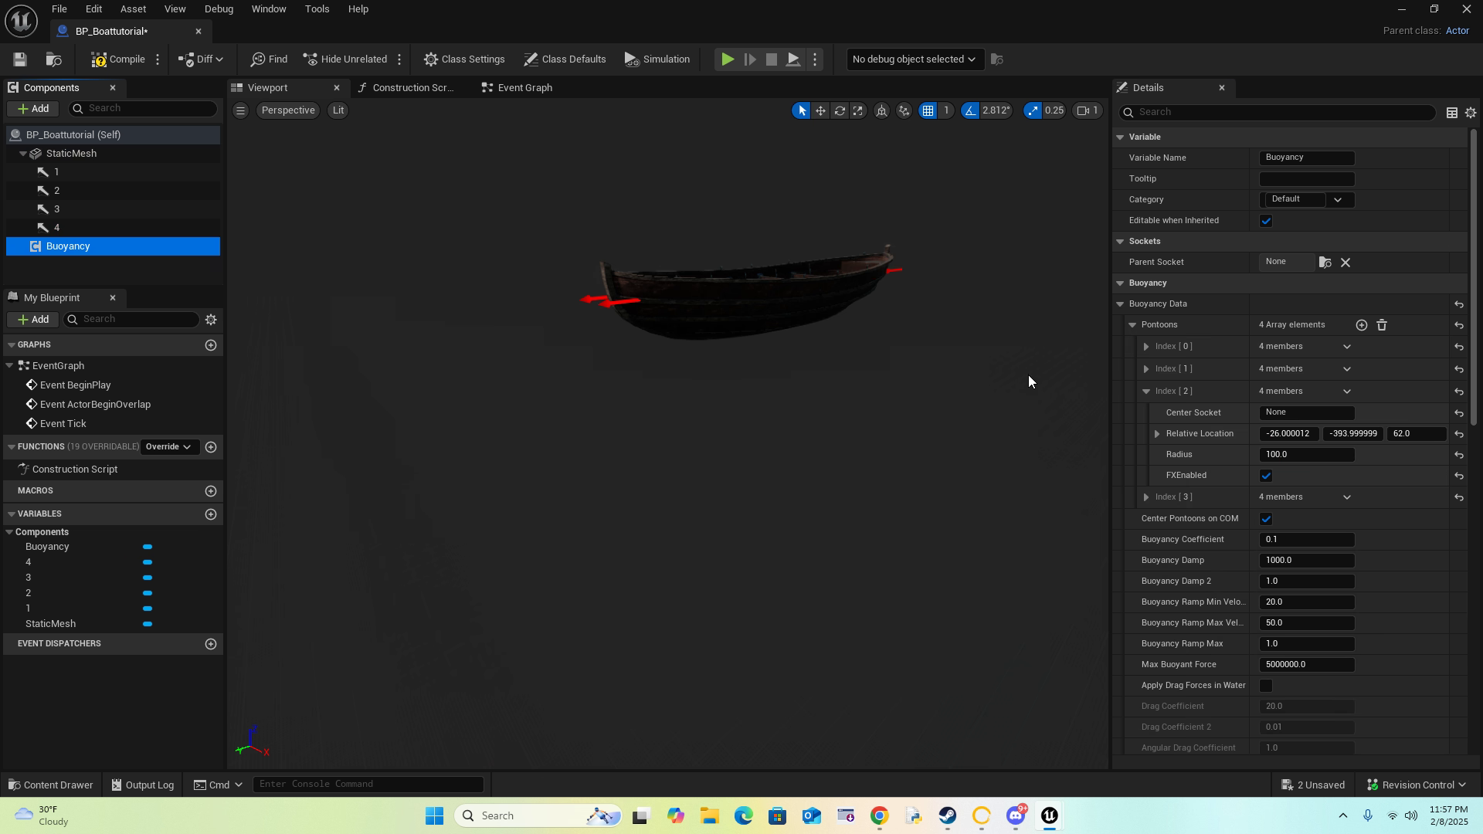
left_click(1147, 494)
left_click(1244, 539, "shift")
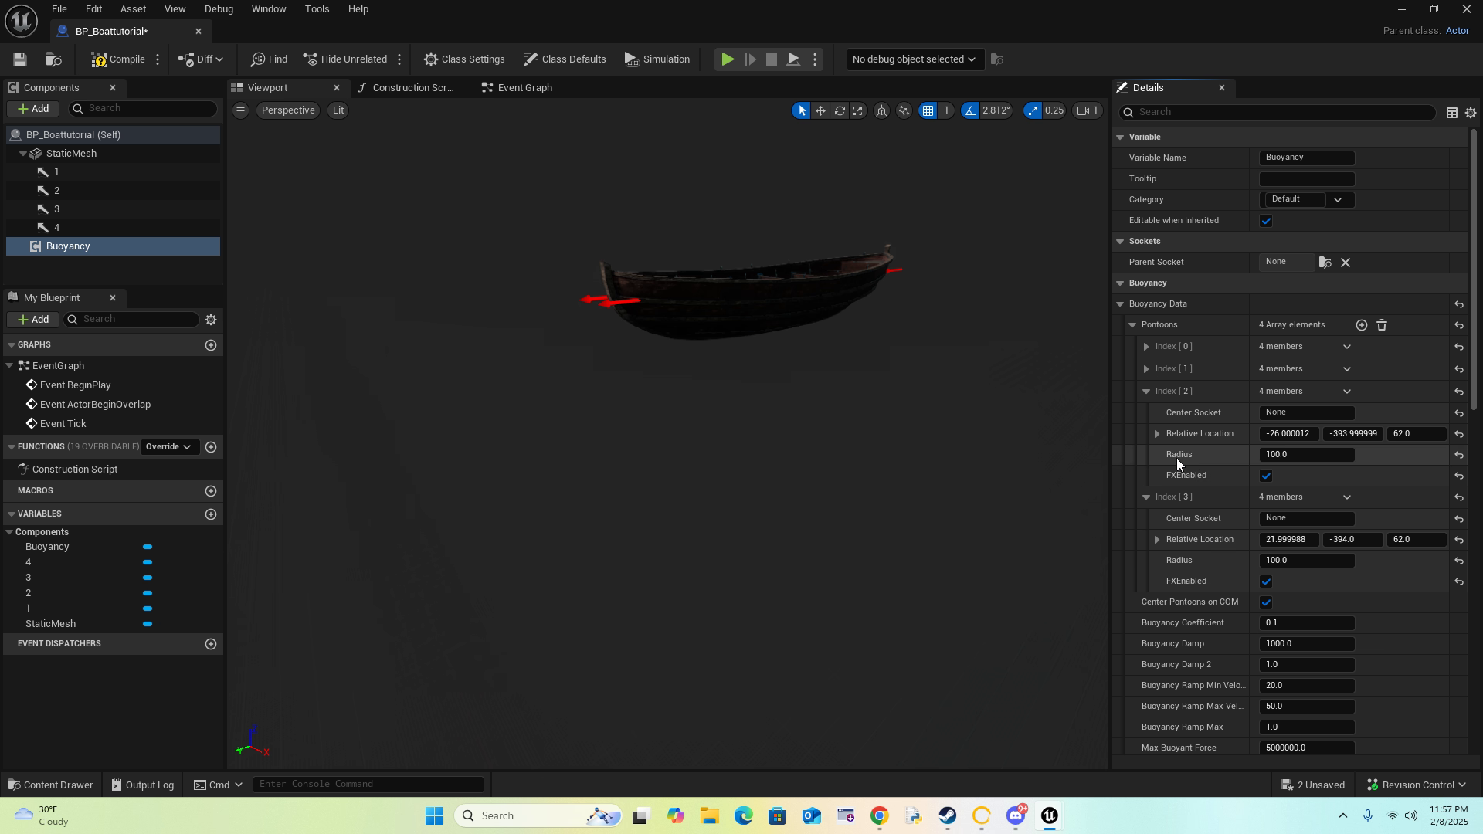
left_click(1146, 497)
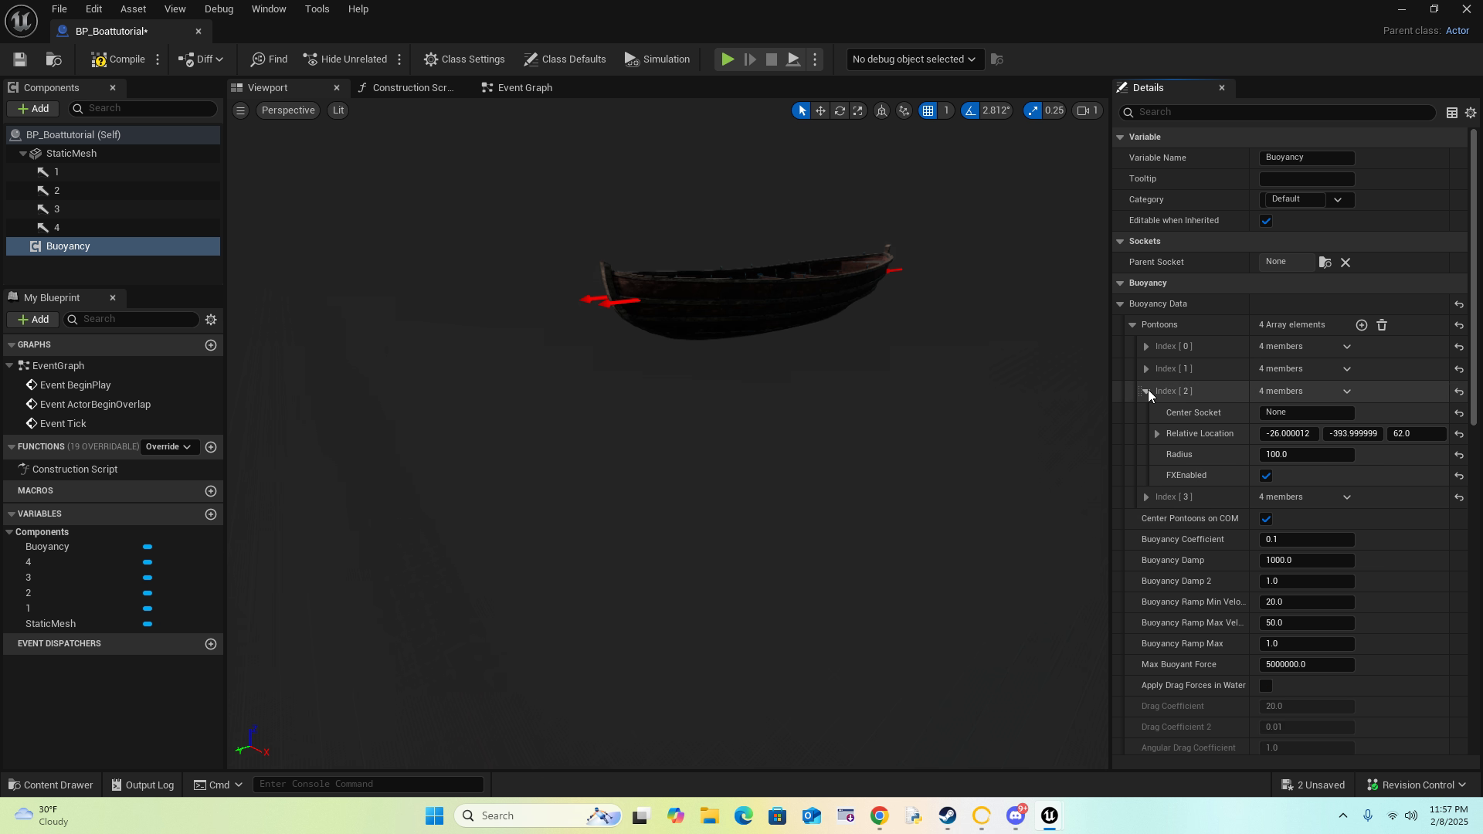
left_click(1146, 391)
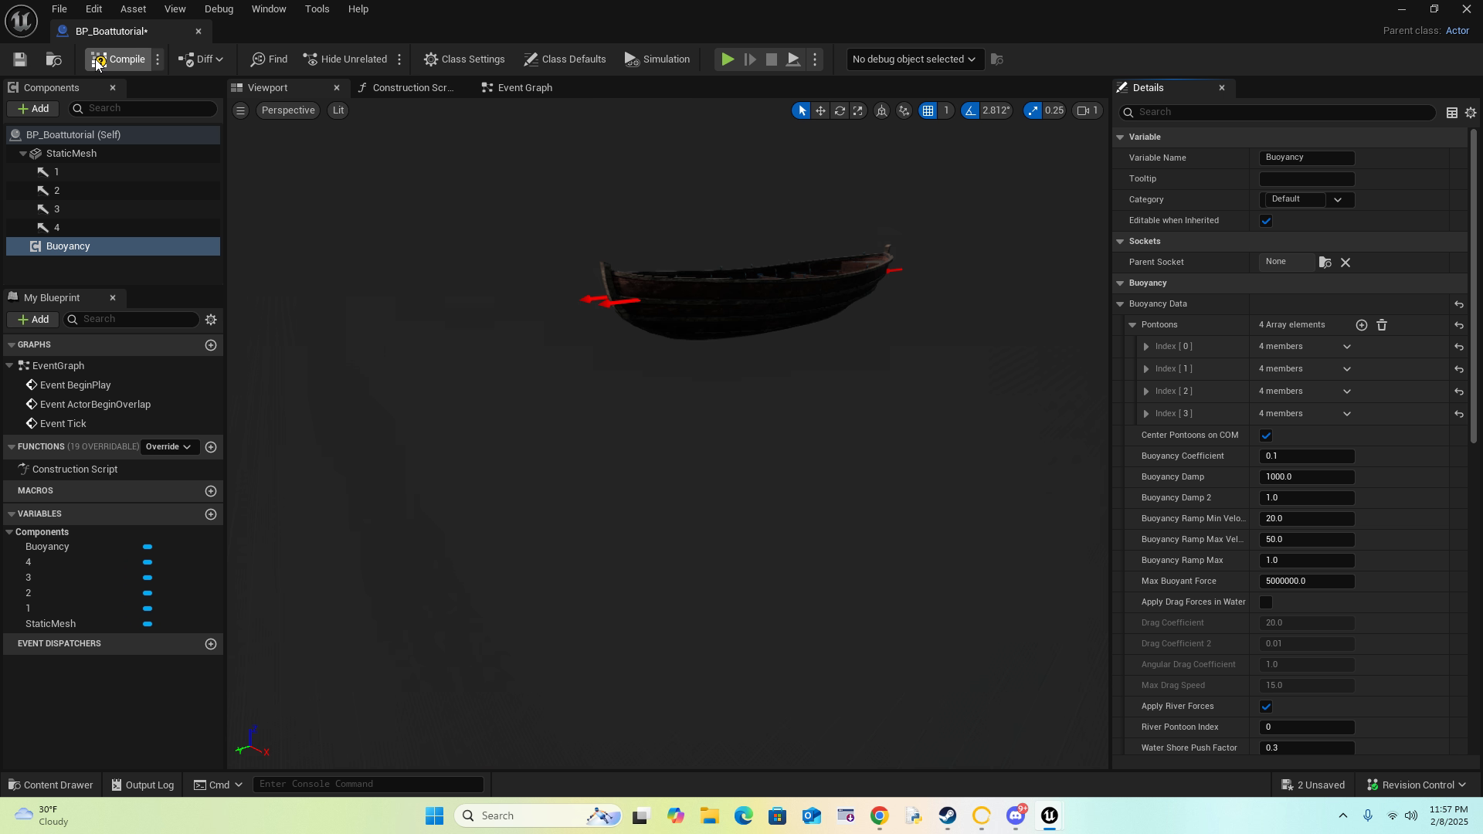
Step: Save BP_Boattutorial, dock its editor in the main window beside the level, and return to the GameWorld level
left_click(21, 59)
left_click_drag(118, 32, 292, 36)
left_click(124, 31)
Step: Place an instance of BP_Boattutorial from the project content onto the open water near the dock
right_click_drag(193, 562, 193, 561)
key("ctrl+space")
right_click_drag(232, 722, 232, 721)
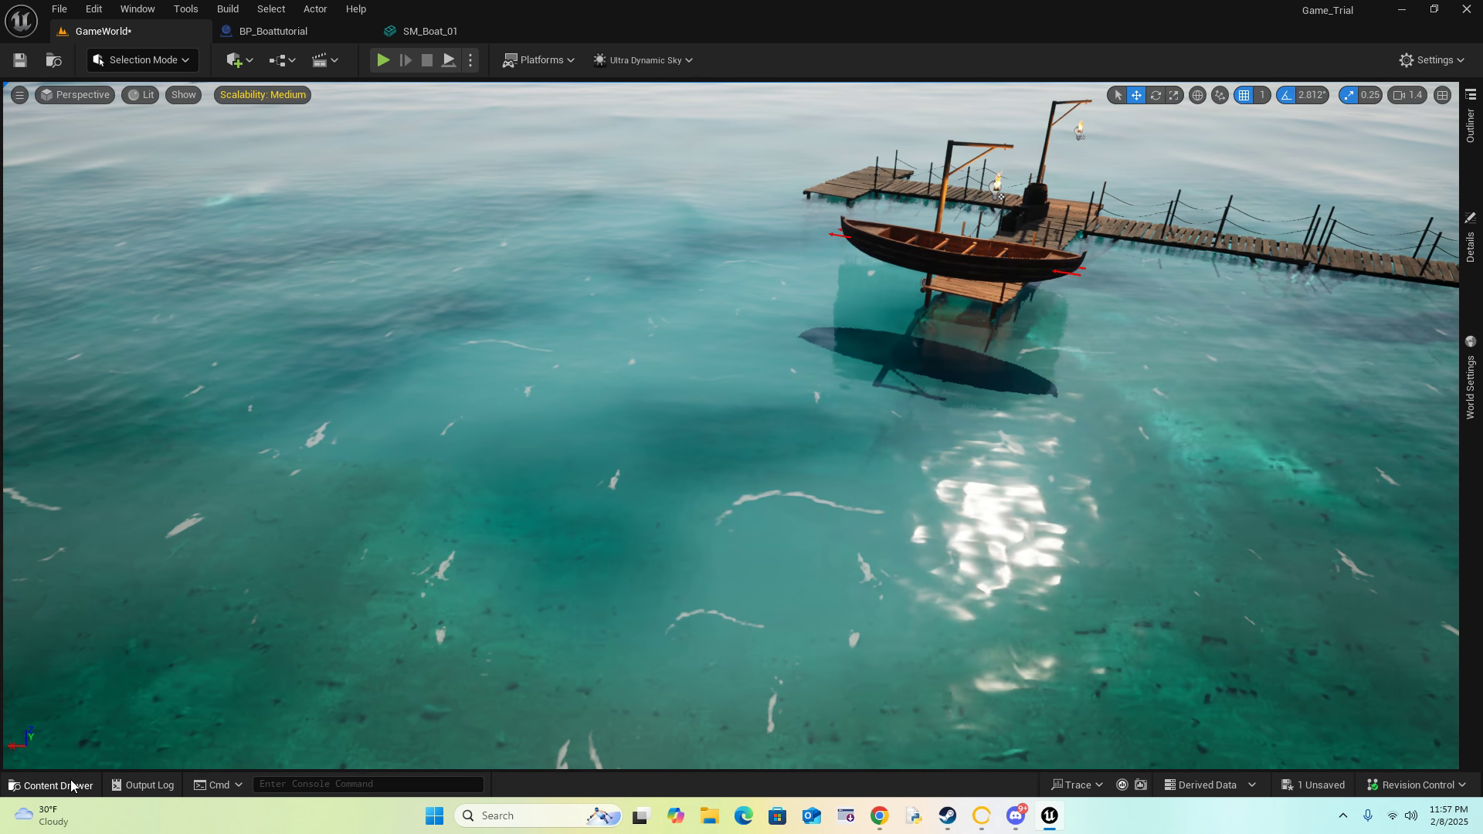
key("ctrl+space")
left_click_drag(740, 393, 728, 373)
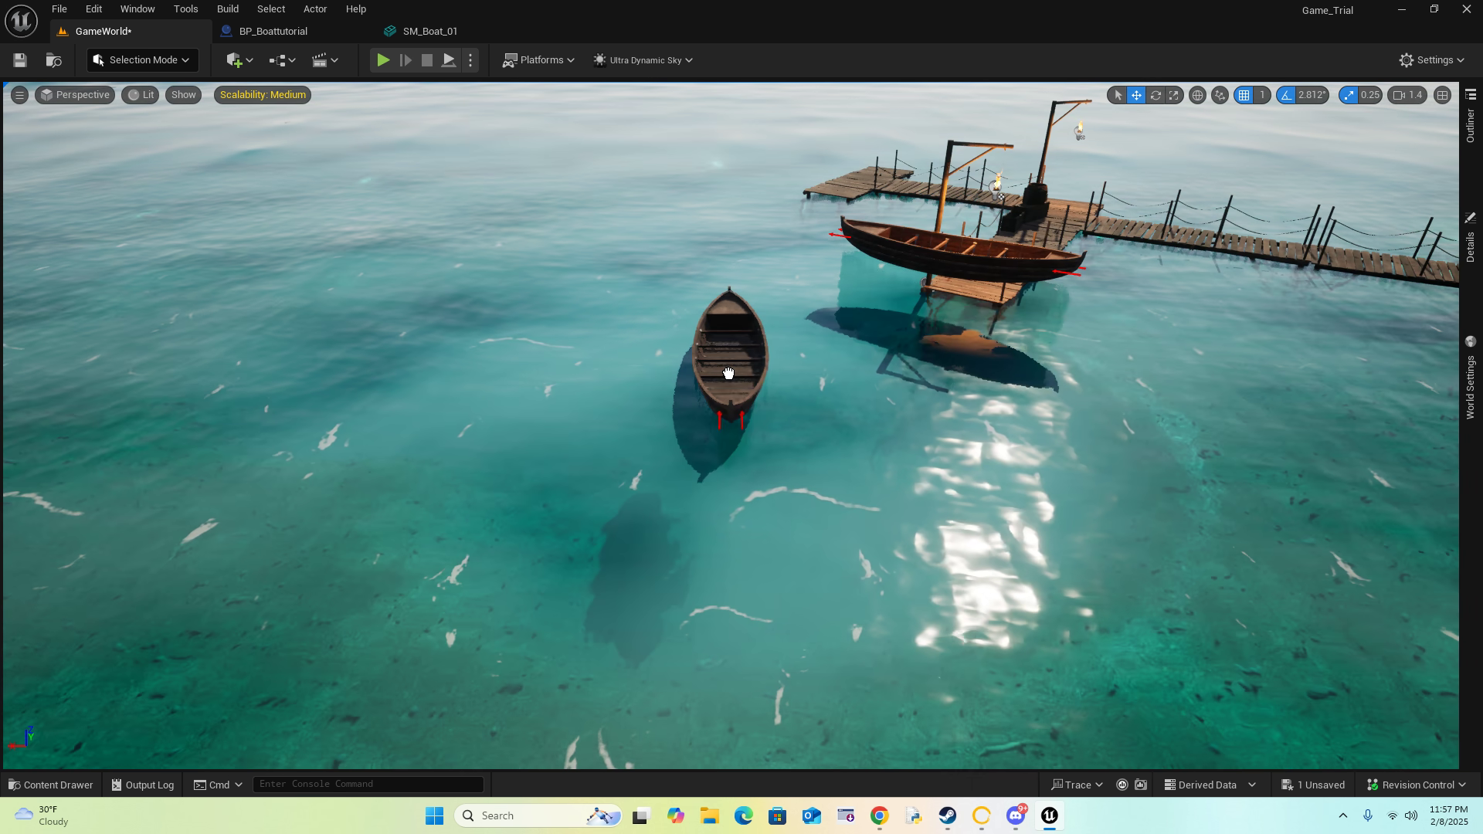
Step: Raise the placed boat well above the water surface and save the GameWorld map
key("w")
right_click_drag(823, 376, 842, 417)
right_click_drag(741, 494, 630, 402)
key("w")
key("s")
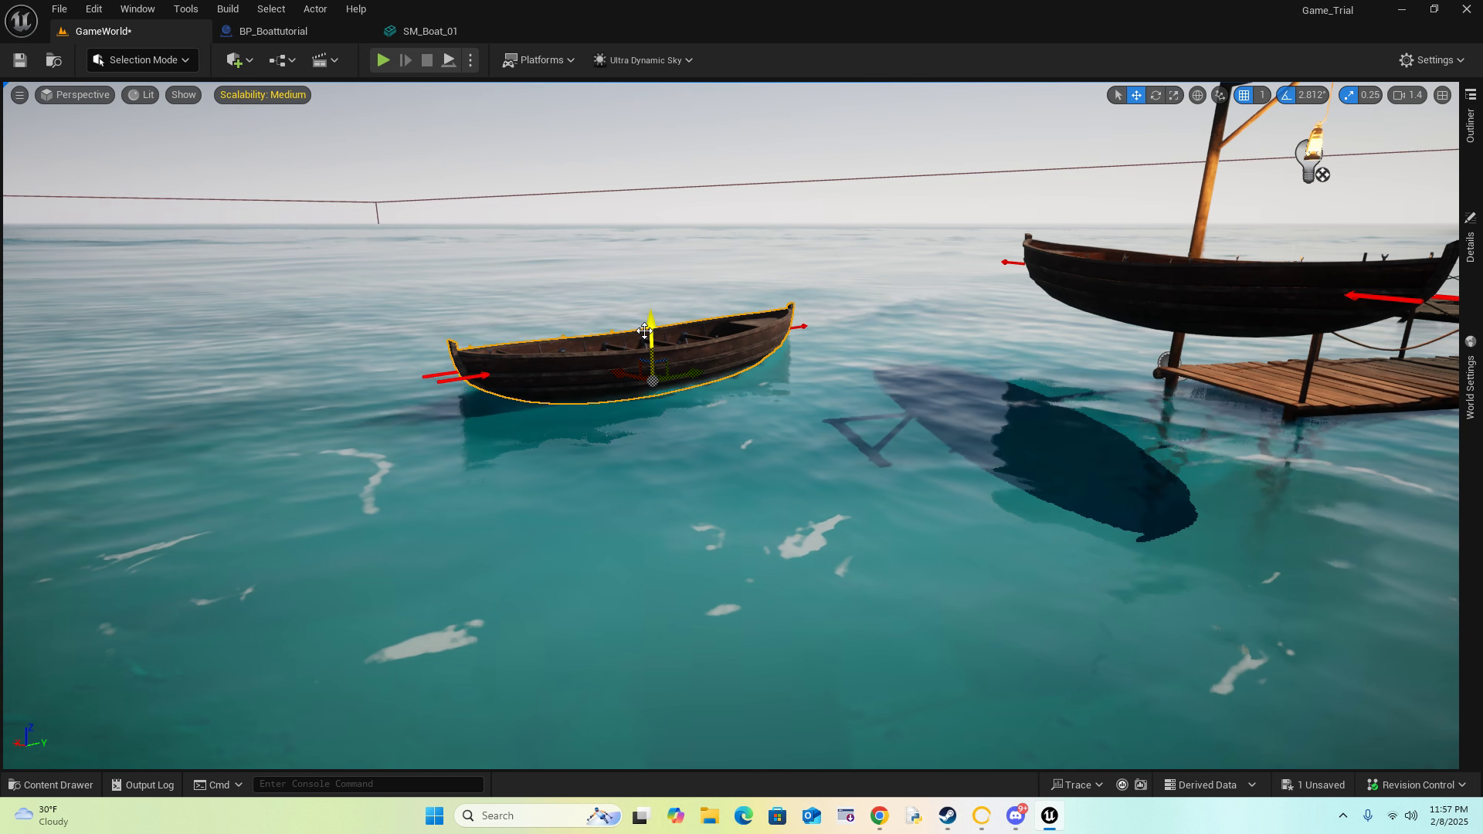
left_click_drag(653, 327, 651, 302)
left_click_drag(640, 238, 635, 165)
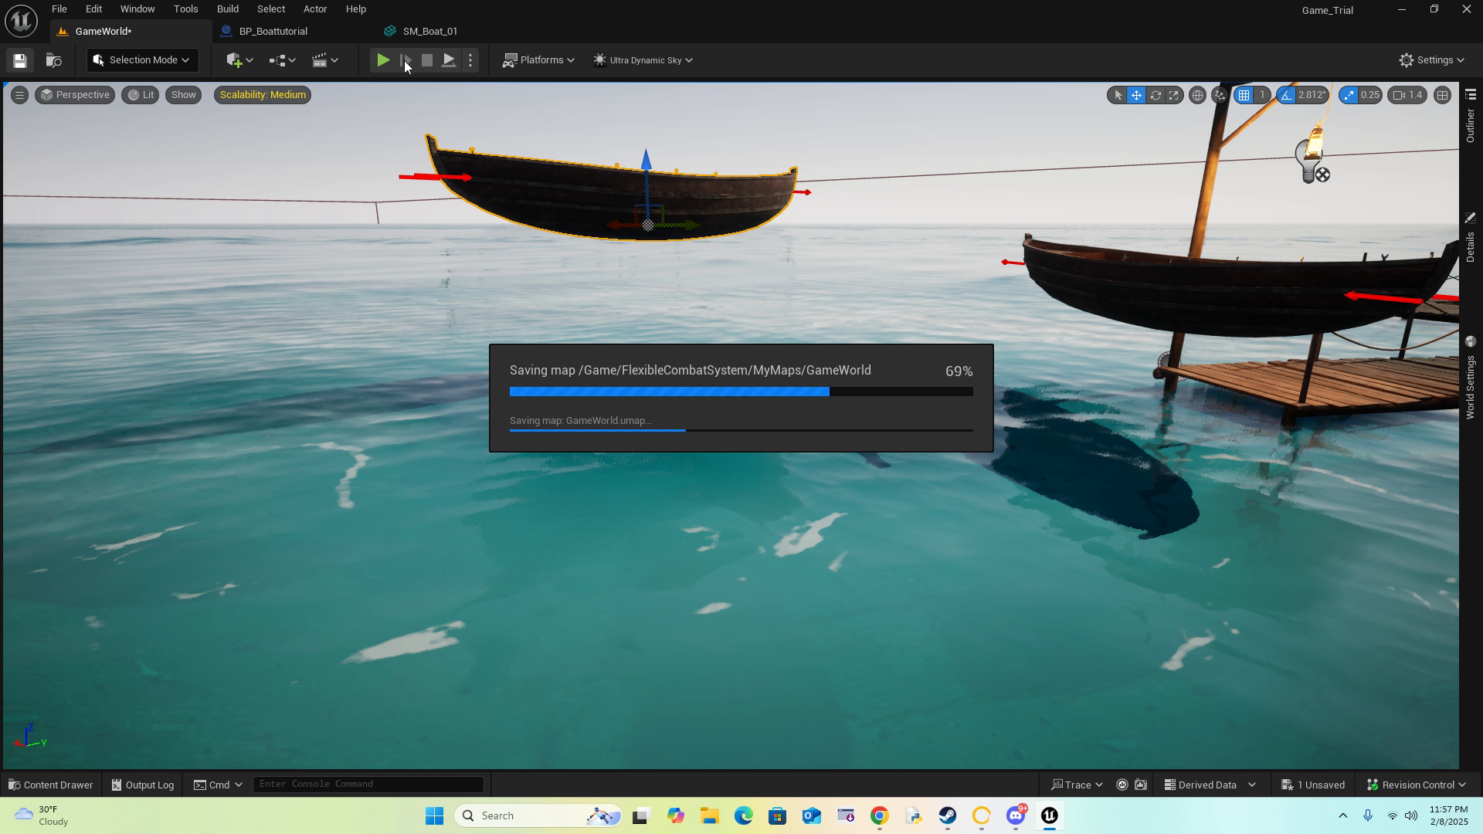
key("ctrl+s")
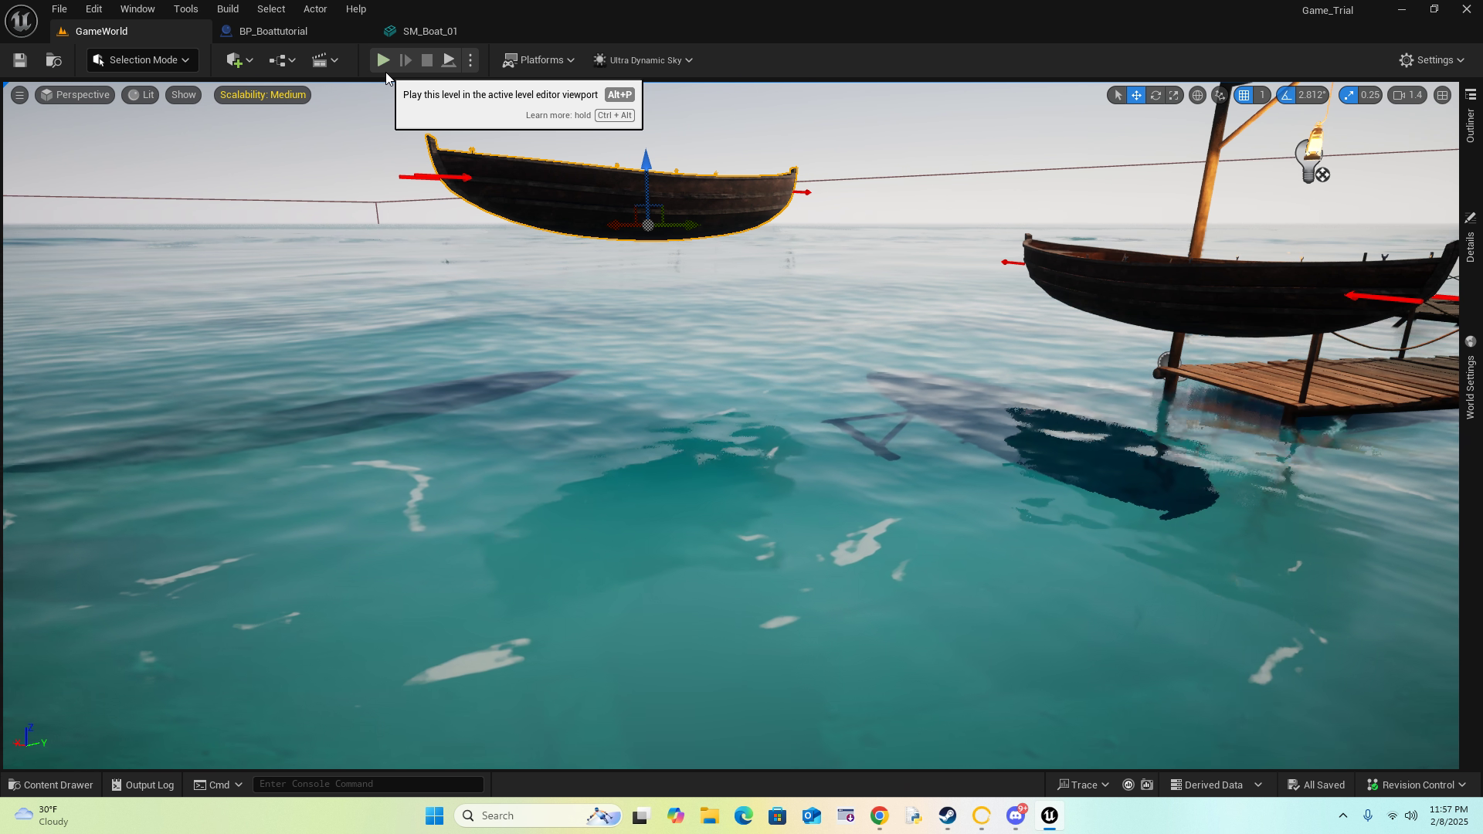
Step: Play the level, walk the character to the shoreline to check how the boat behaves, and stop playing
left_click(383, 69)
key("w")
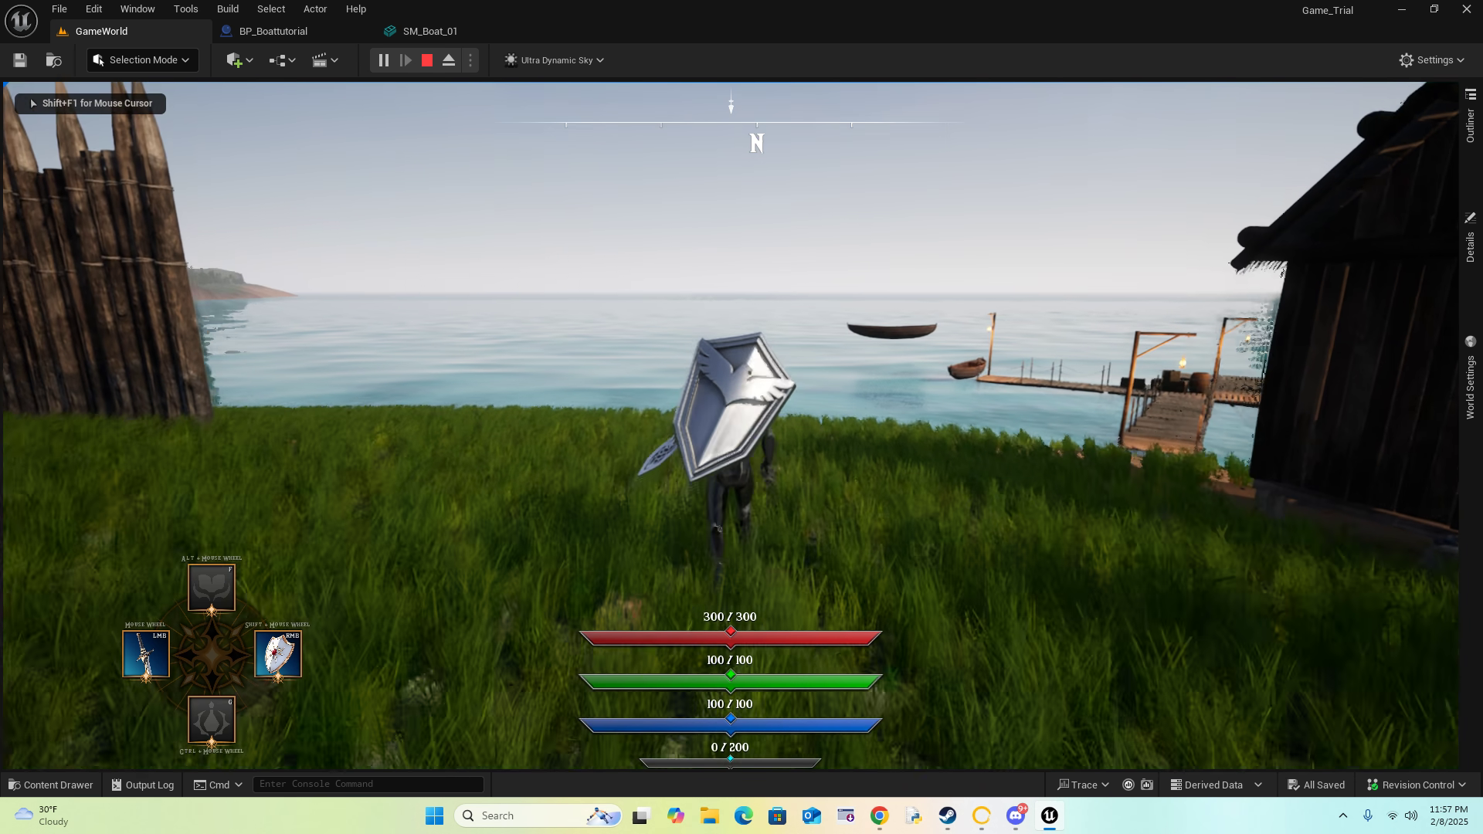
key("w")
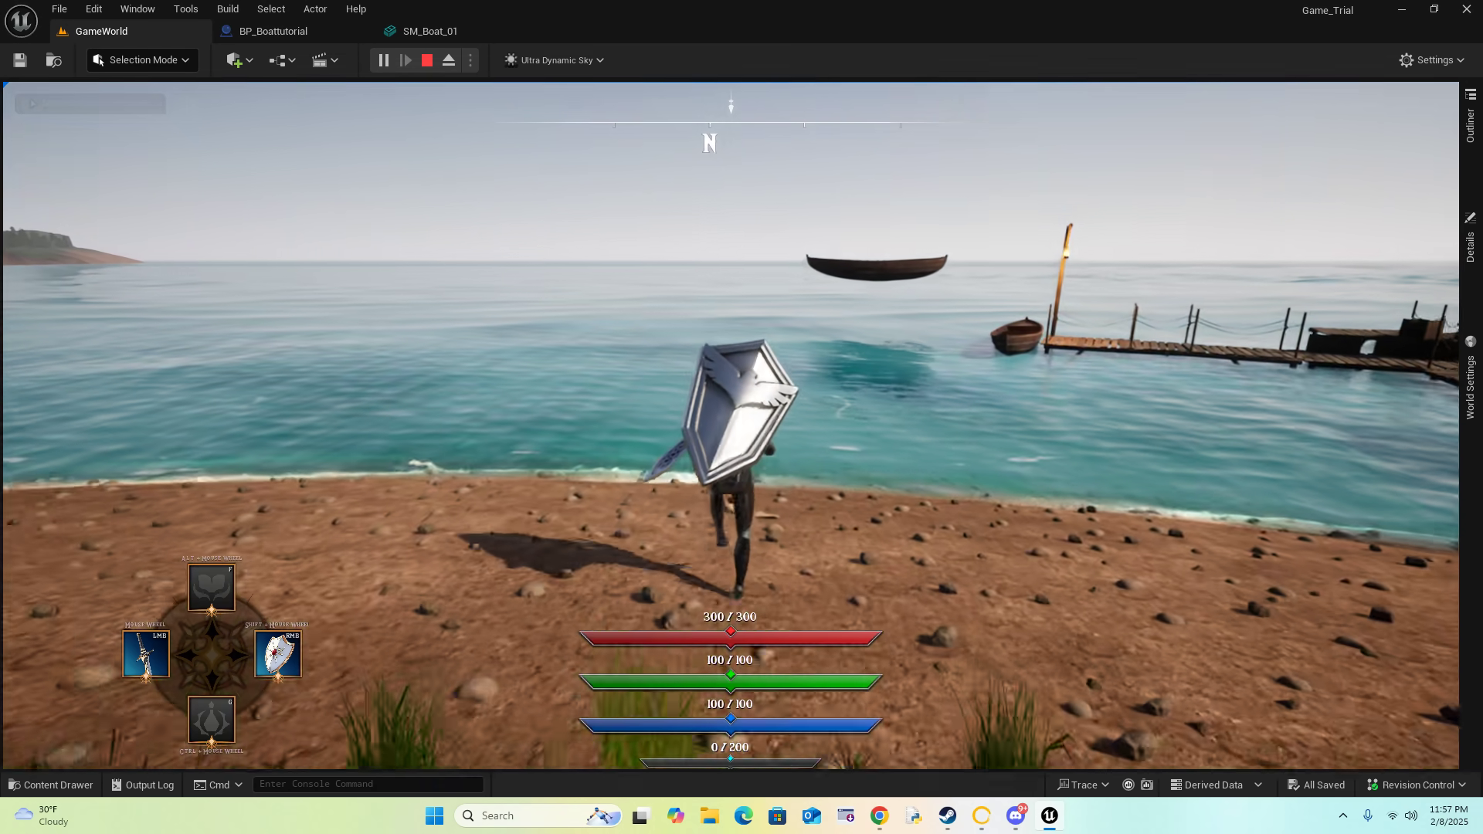
key("a")
key("w")
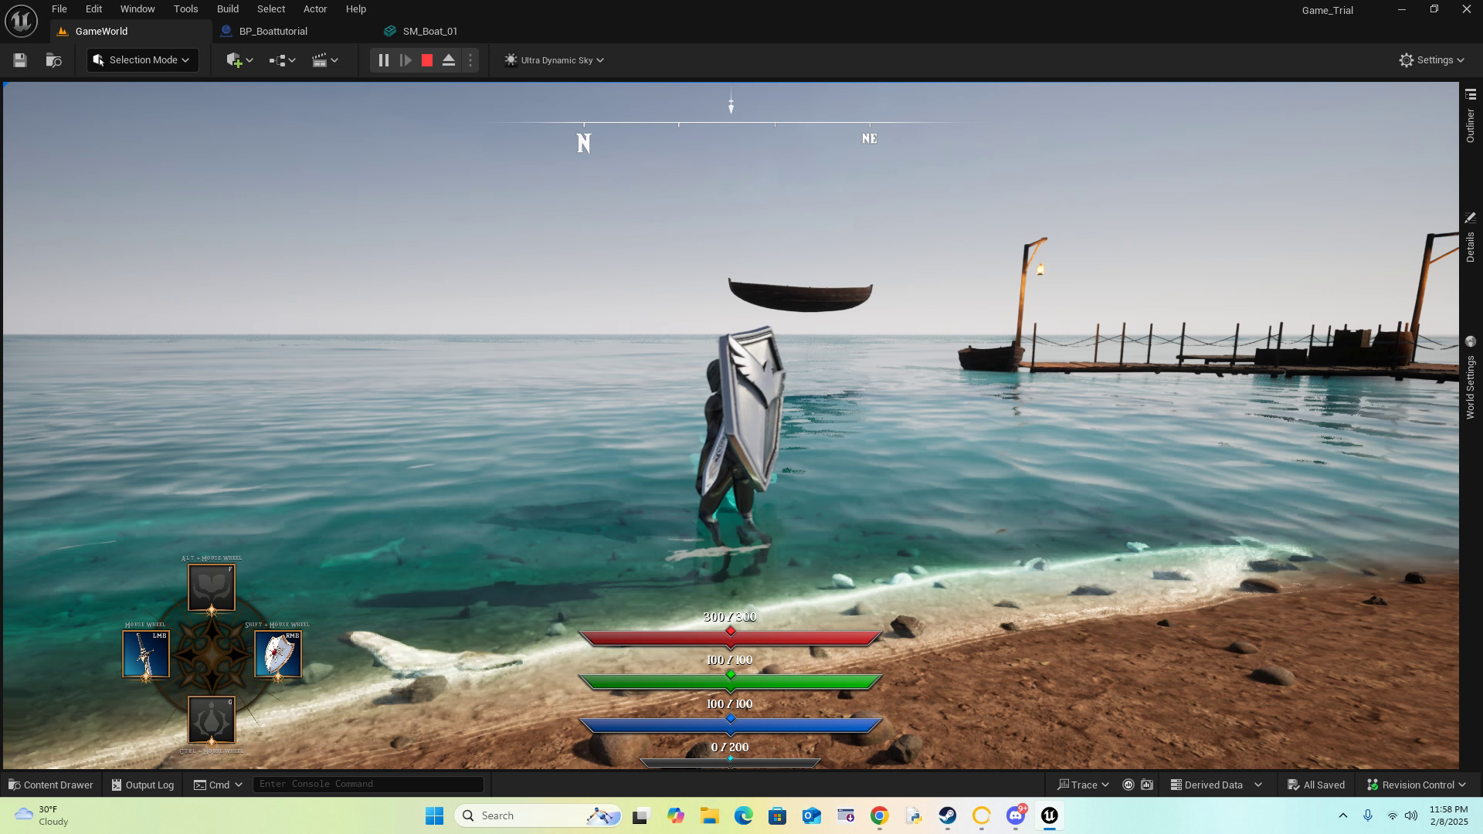
key("Escape")
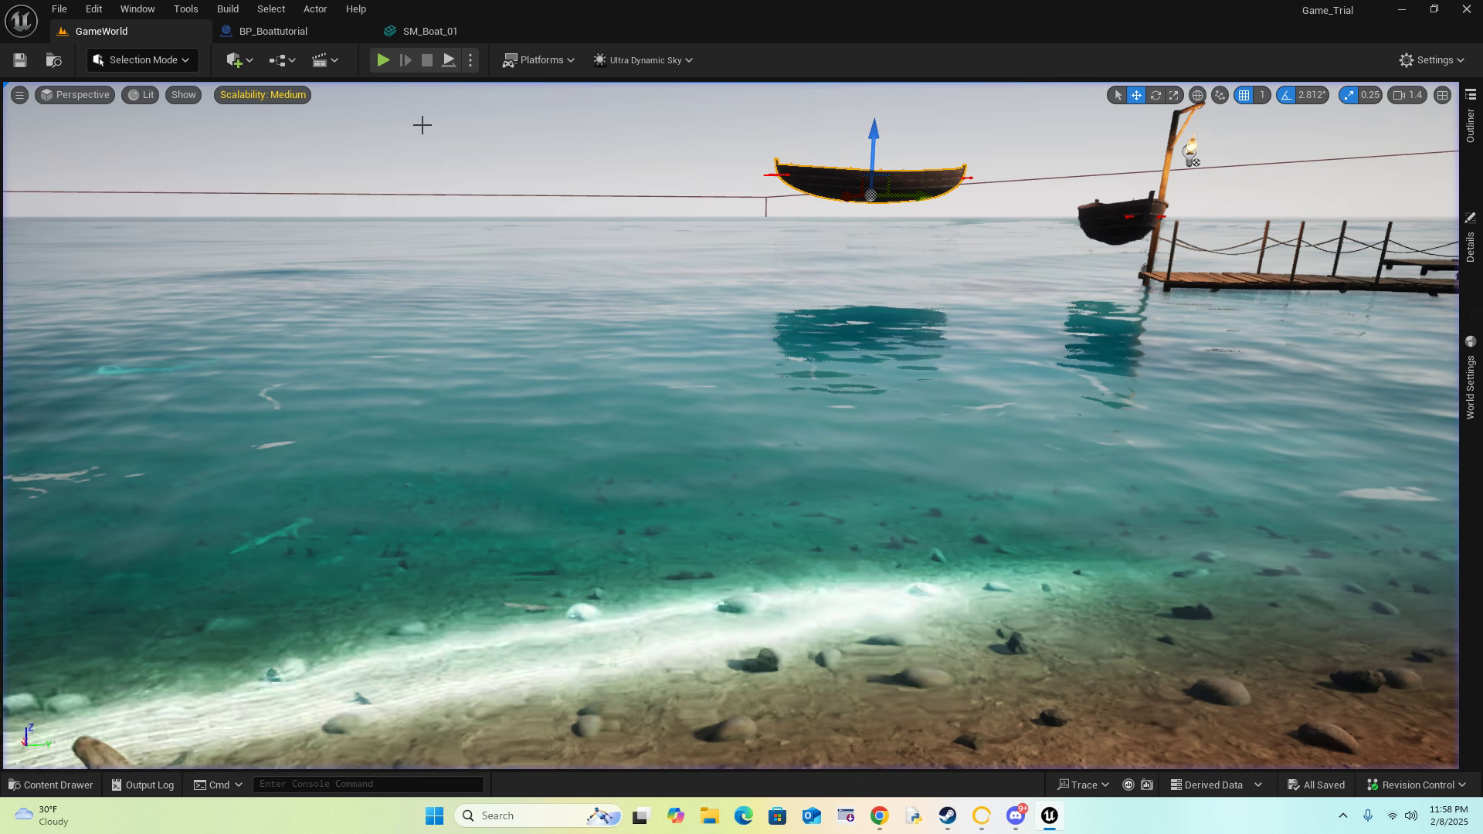
Step: Enable Simulate Physics on the StaticMesh component of BP_Boattutorial, save the Blueprint and clear the property filter
left_click(306, 32)
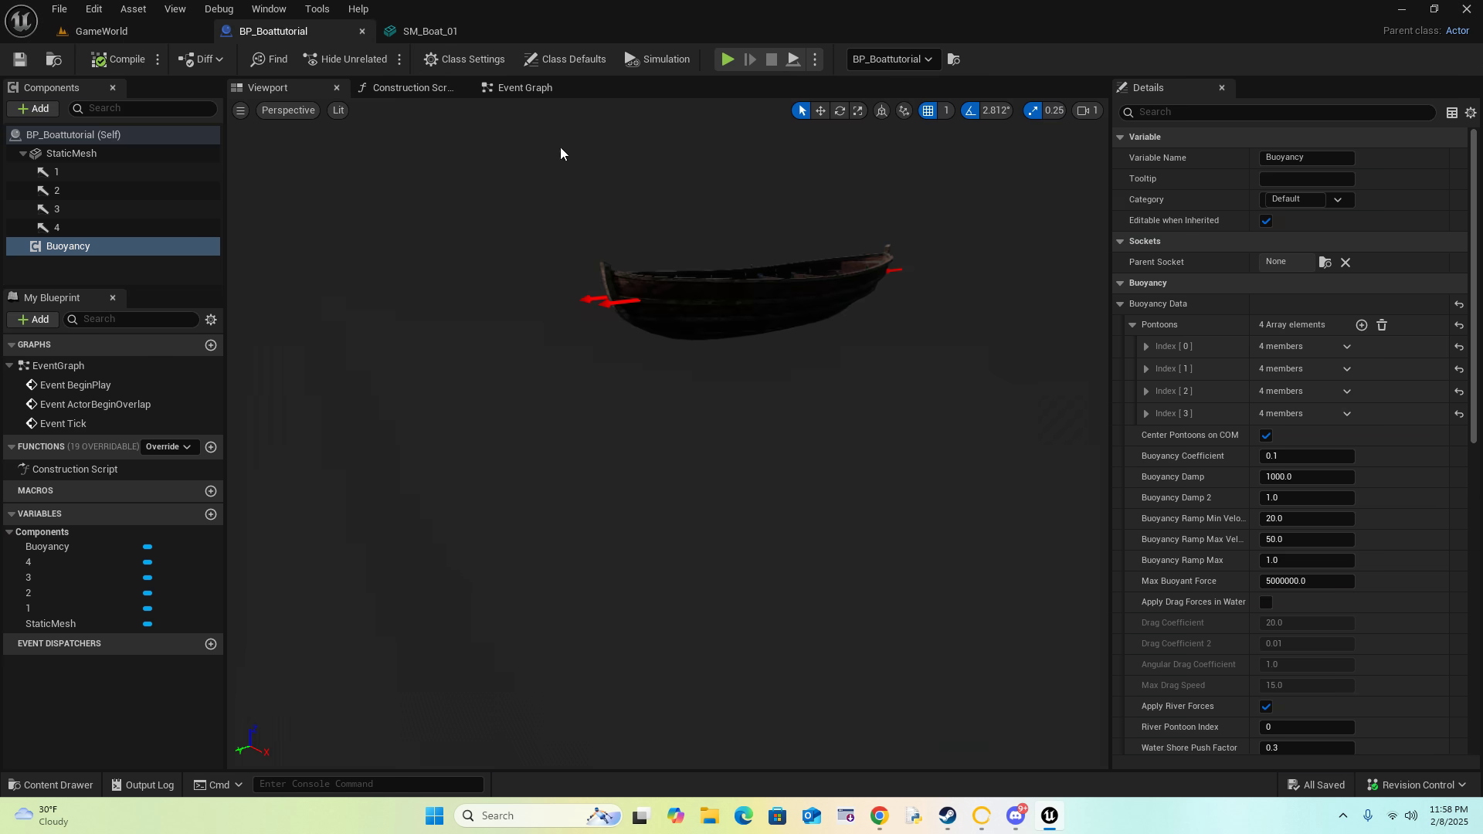
left_click_drag(655, 233, 687, 240)
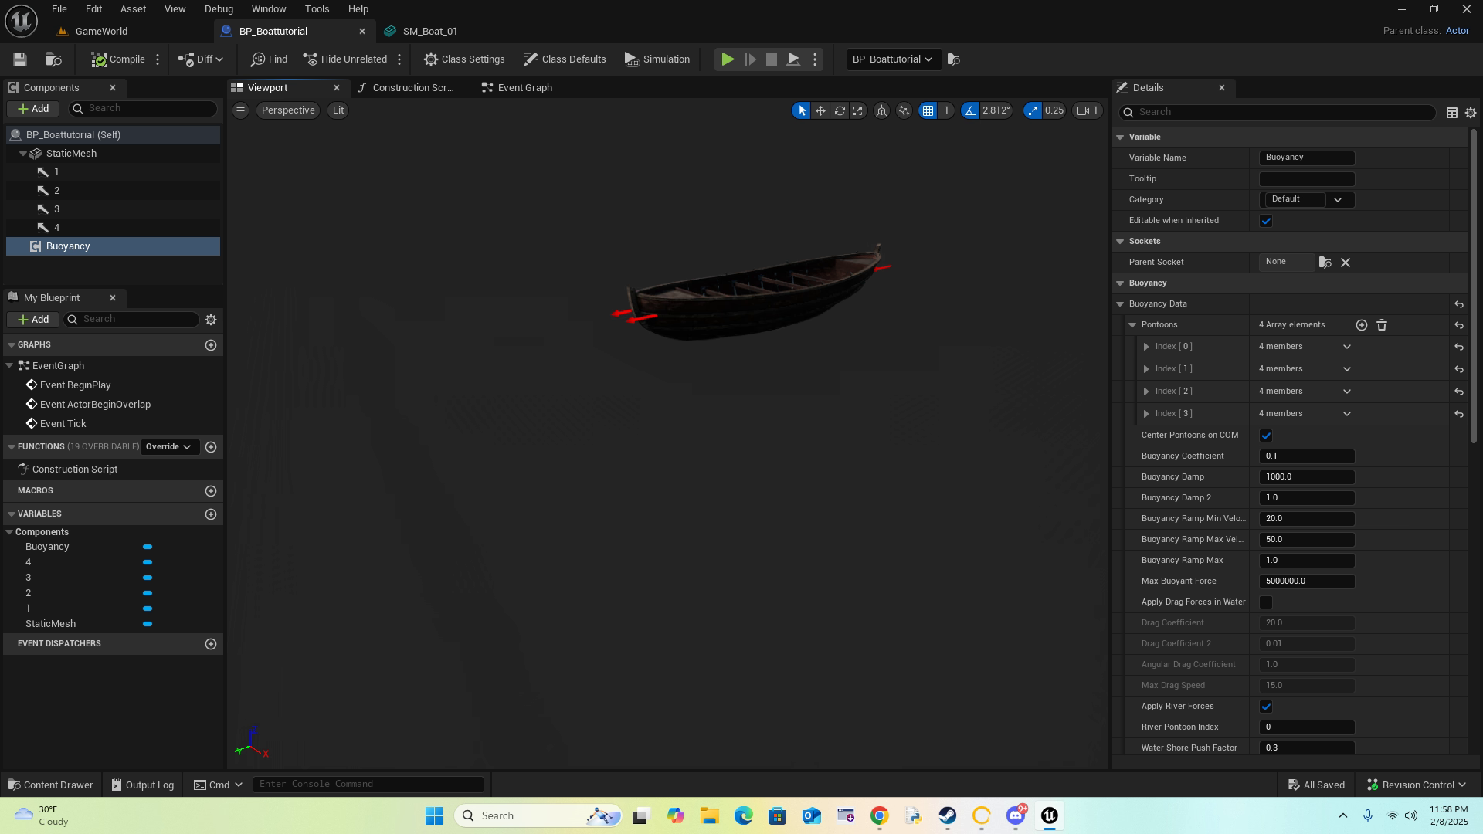
left_click(127, 142)
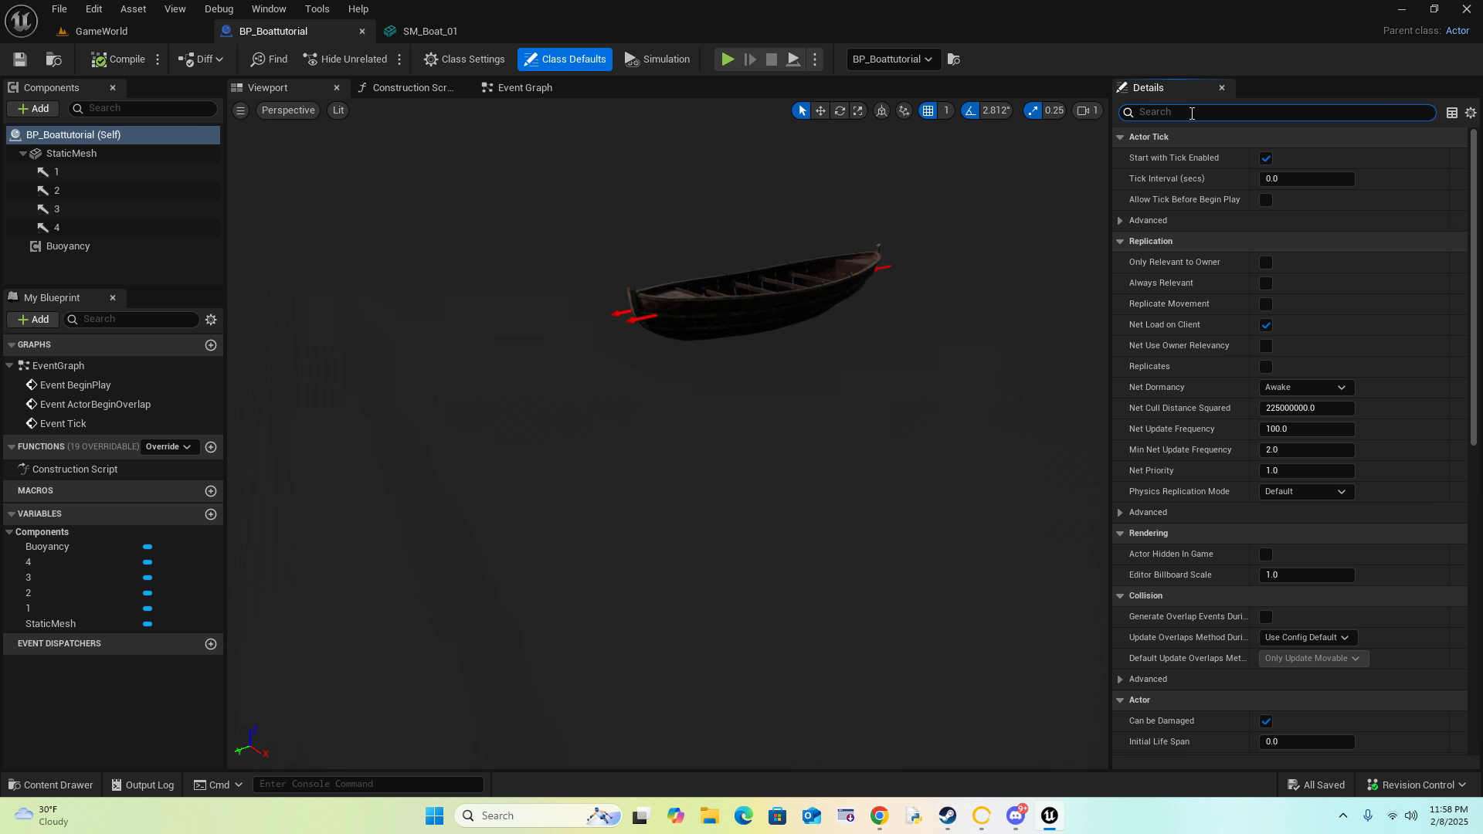
type("simu")
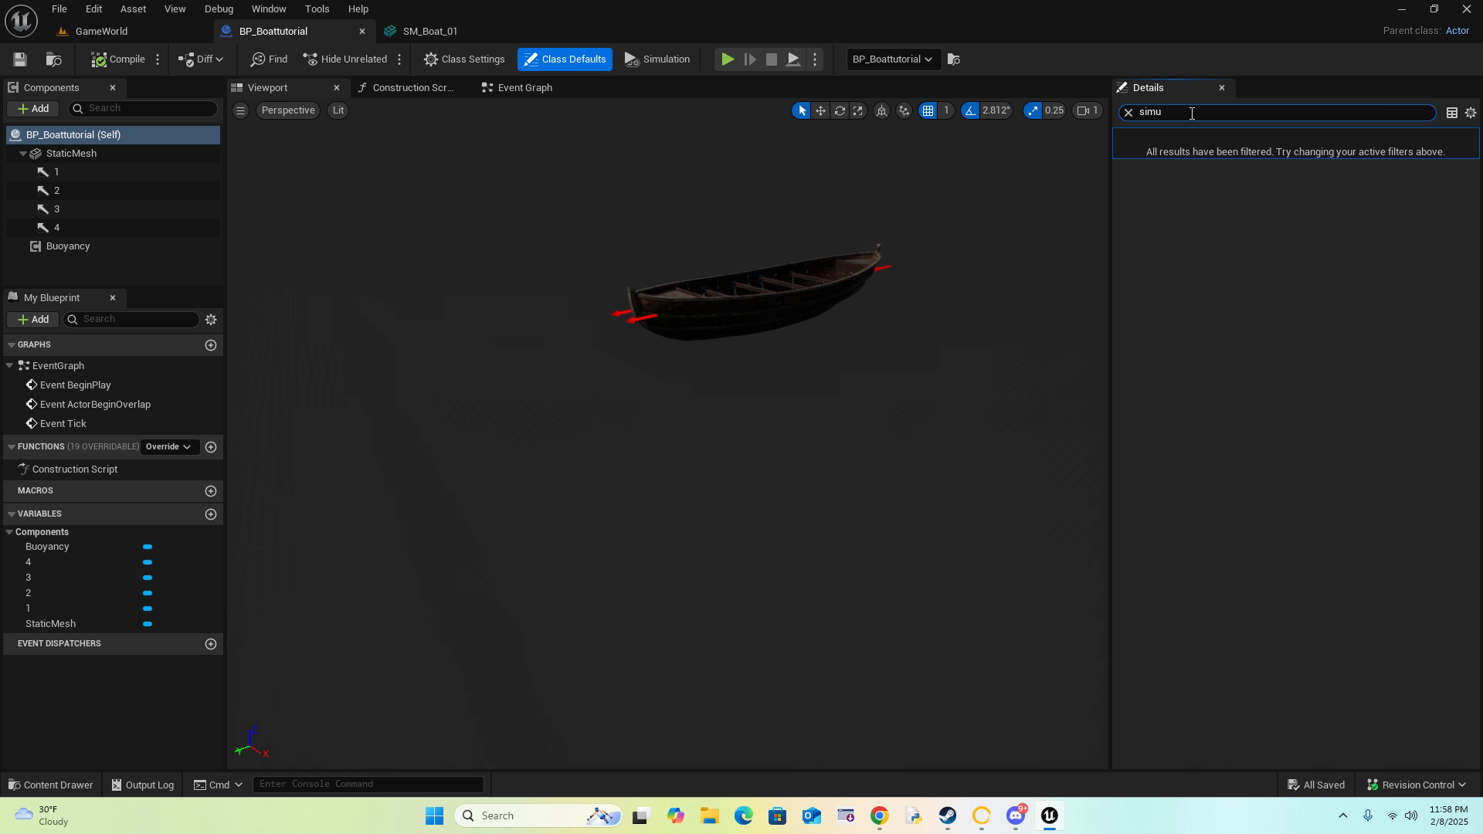
left_click(113, 154)
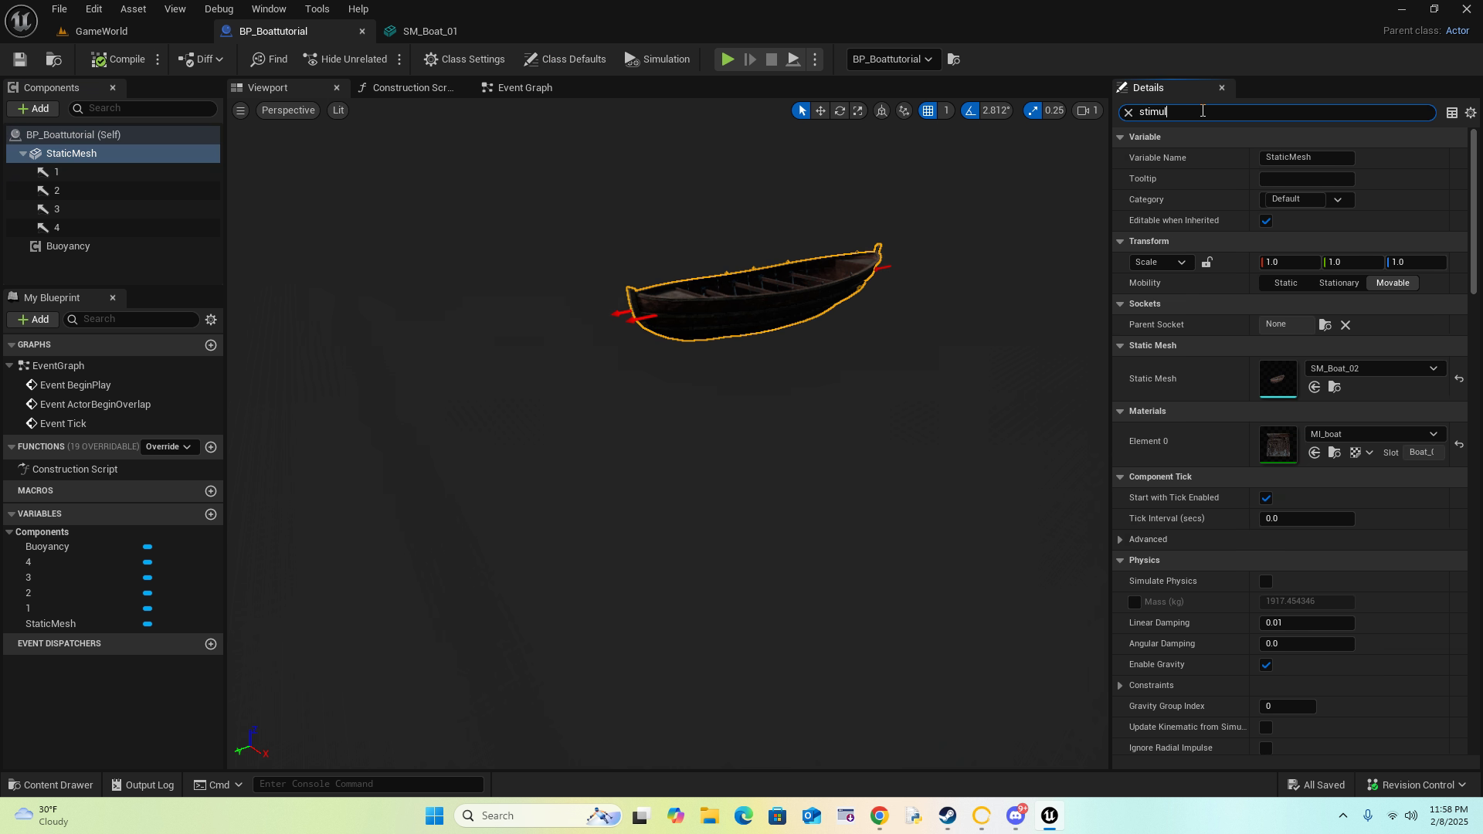
type("at")
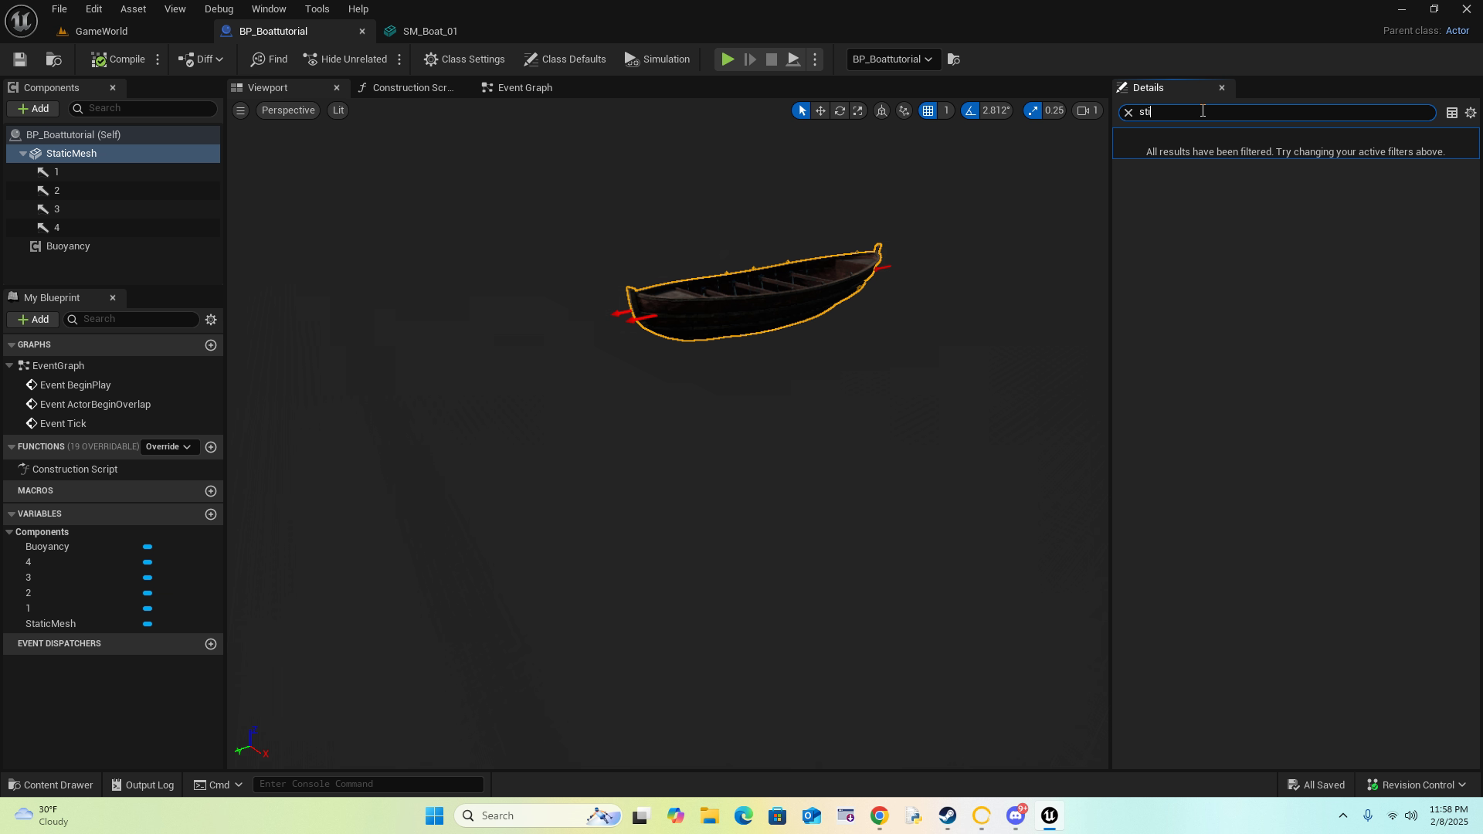
key("BackSpace")
key("BackSpace")
type("imu")
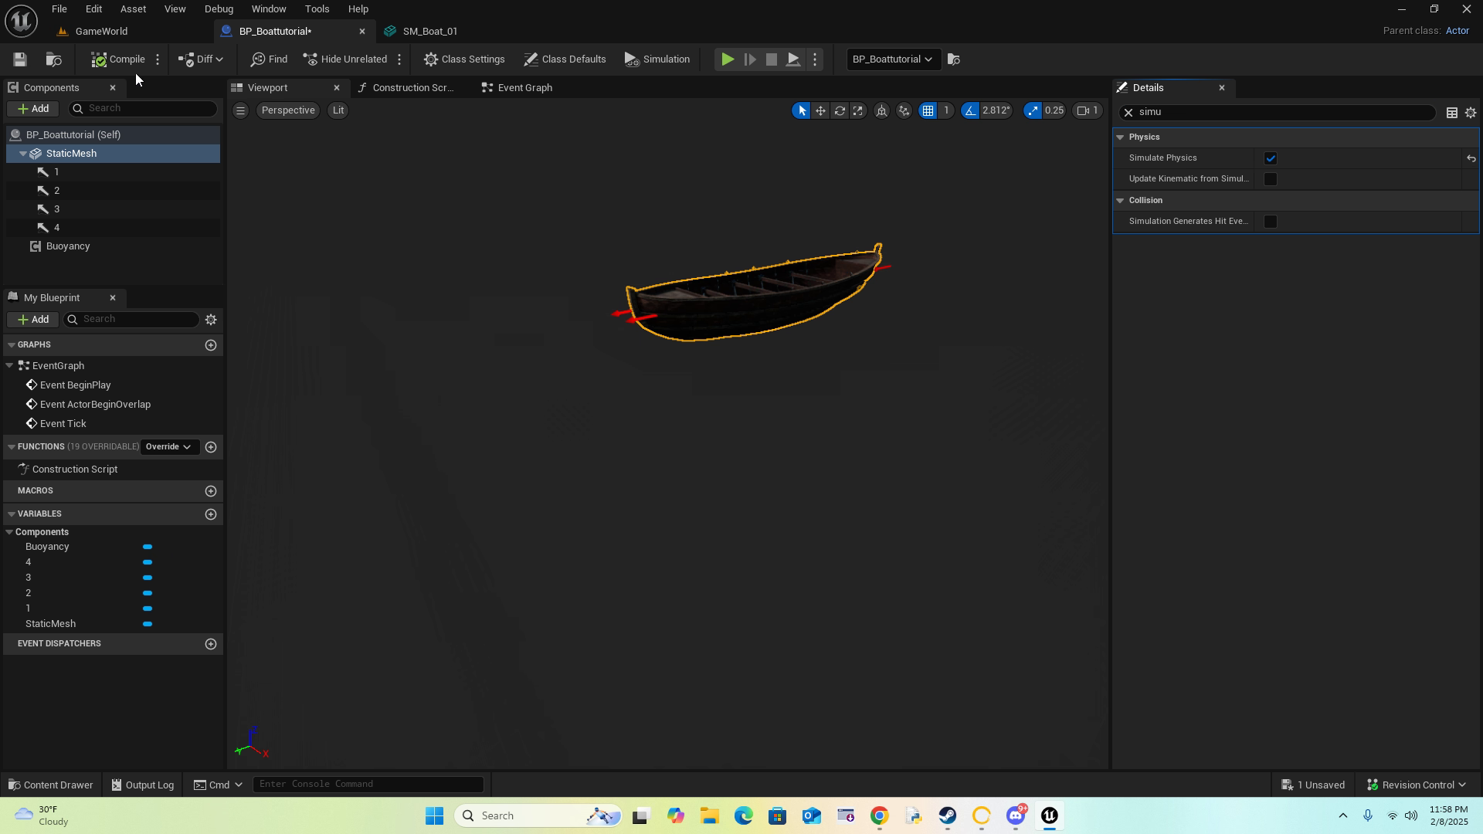
left_click(20, 59)
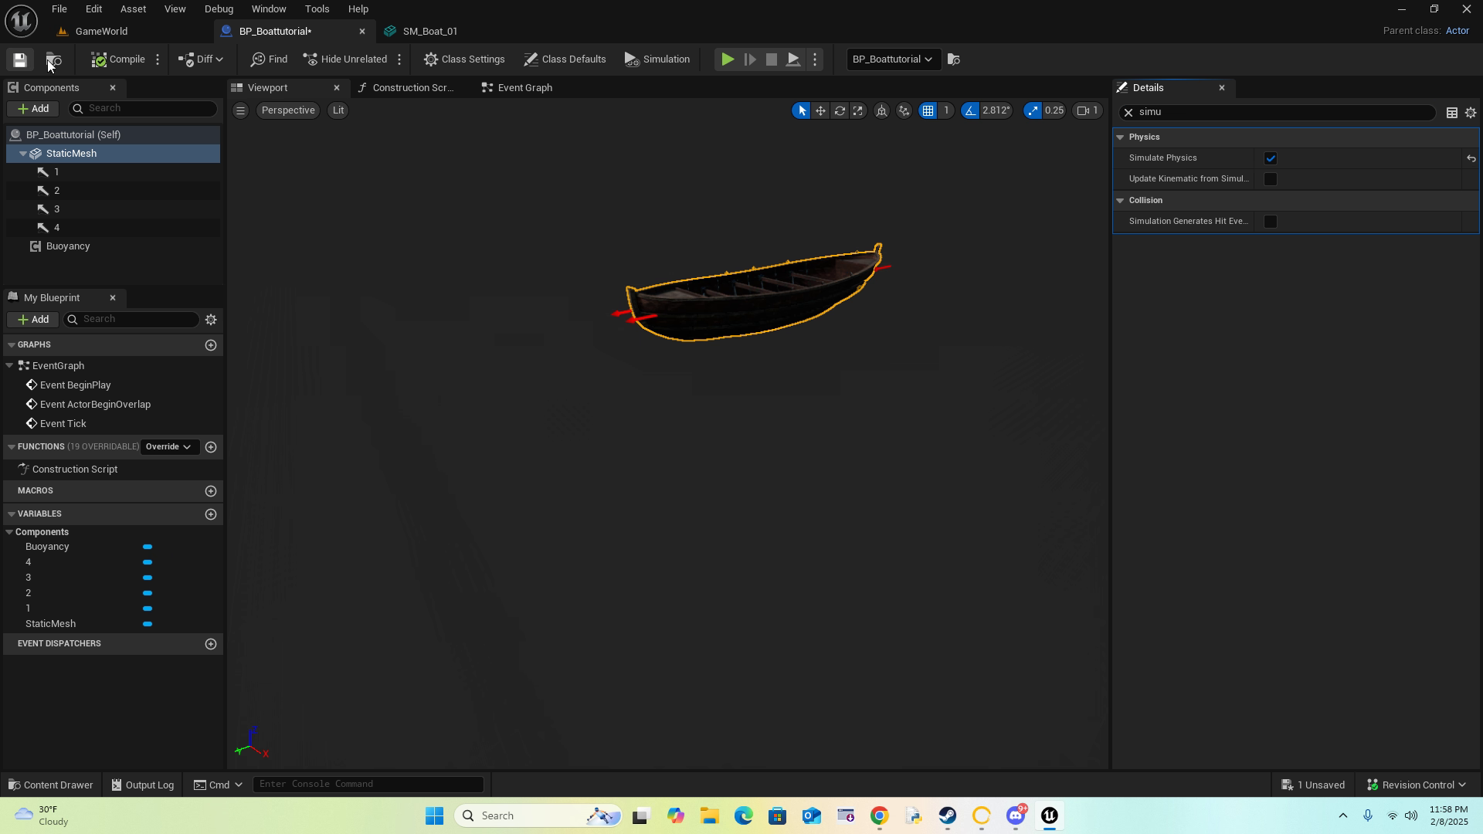
left_click(1128, 112)
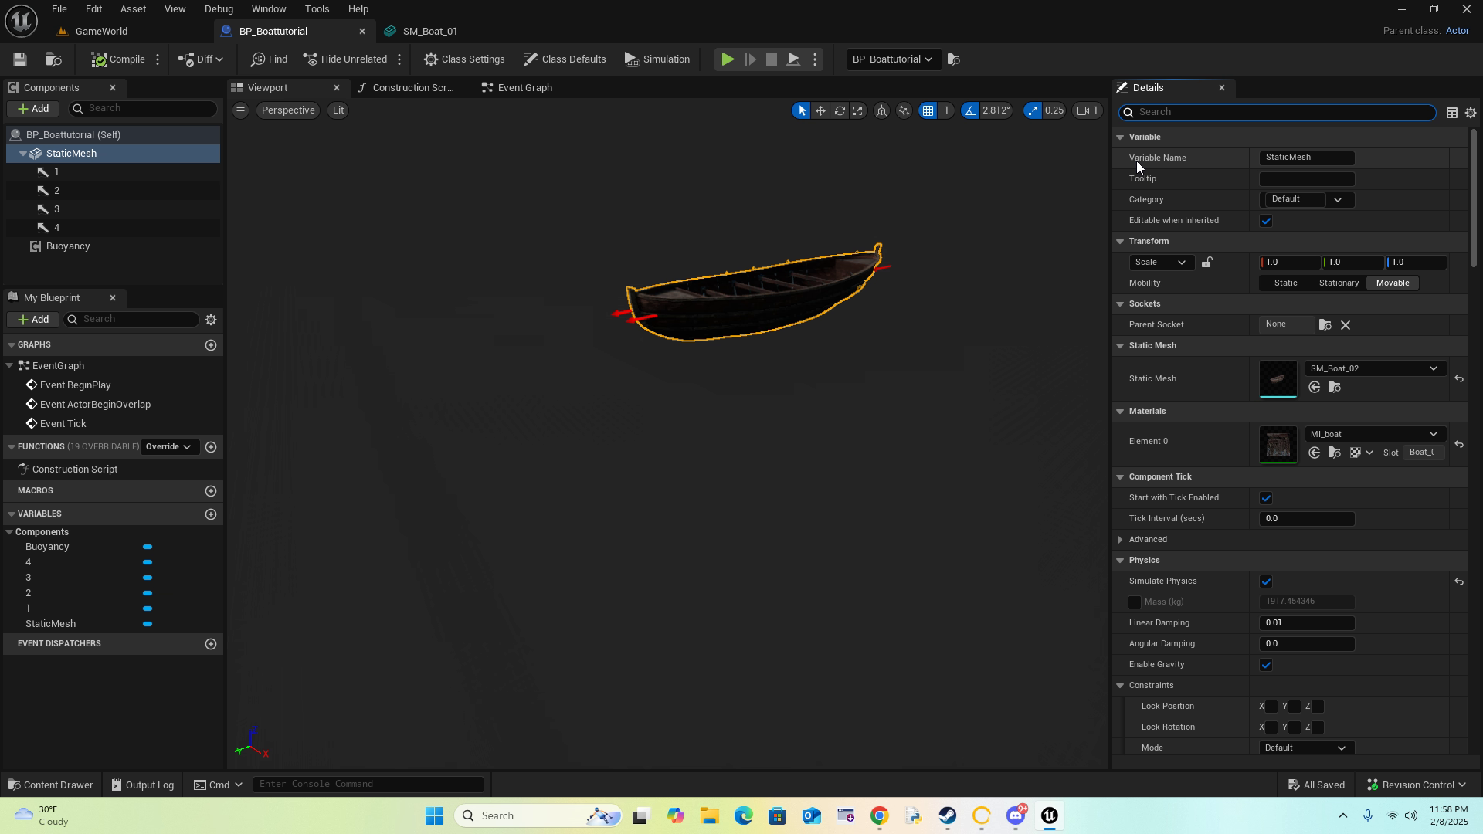
Step: Play the GameWorld level and run the character across the beach into the water toward the BP_Boattutorial boat
left_click(130, 35)
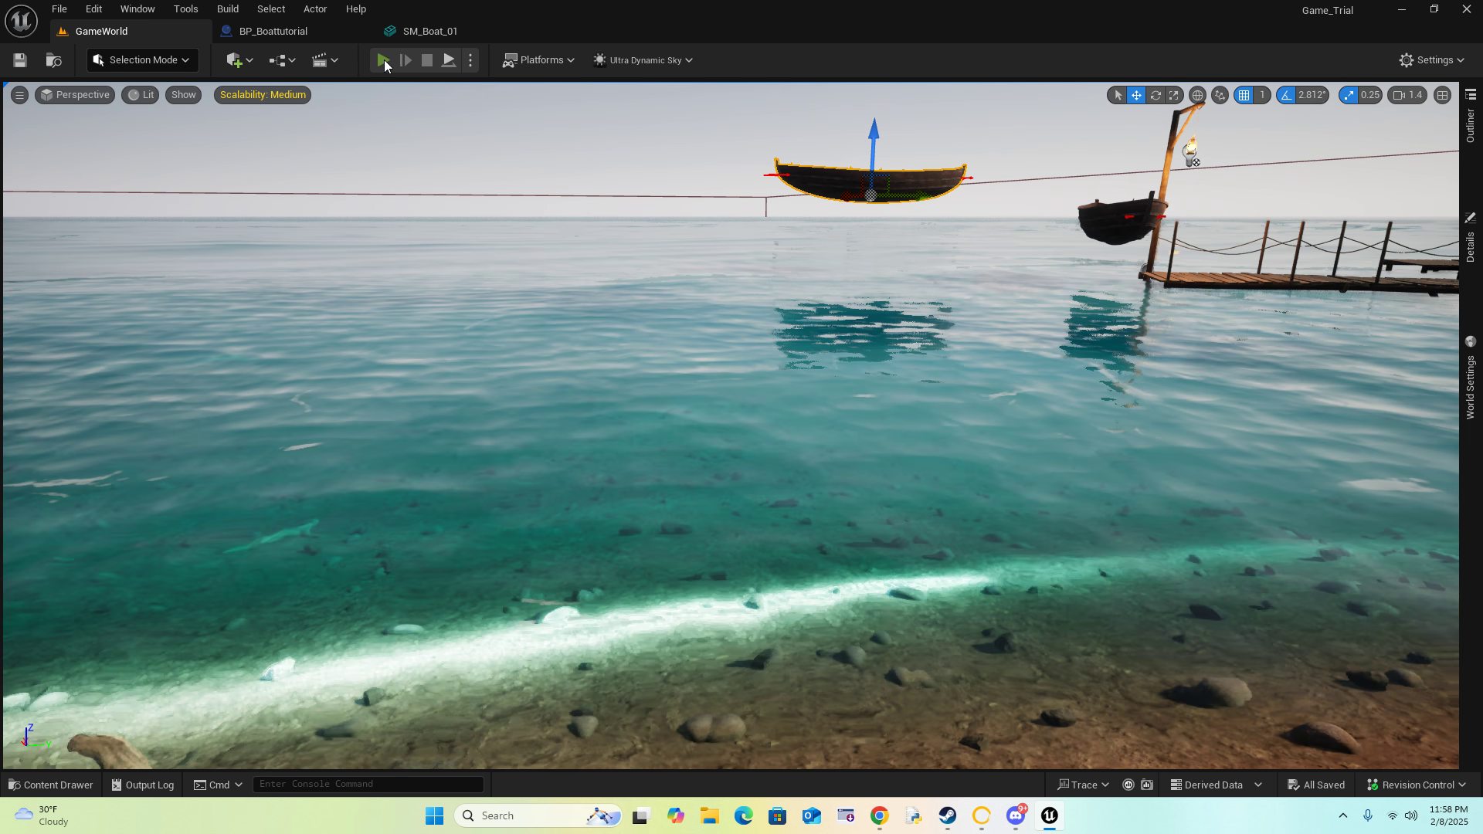
left_click(384, 60)
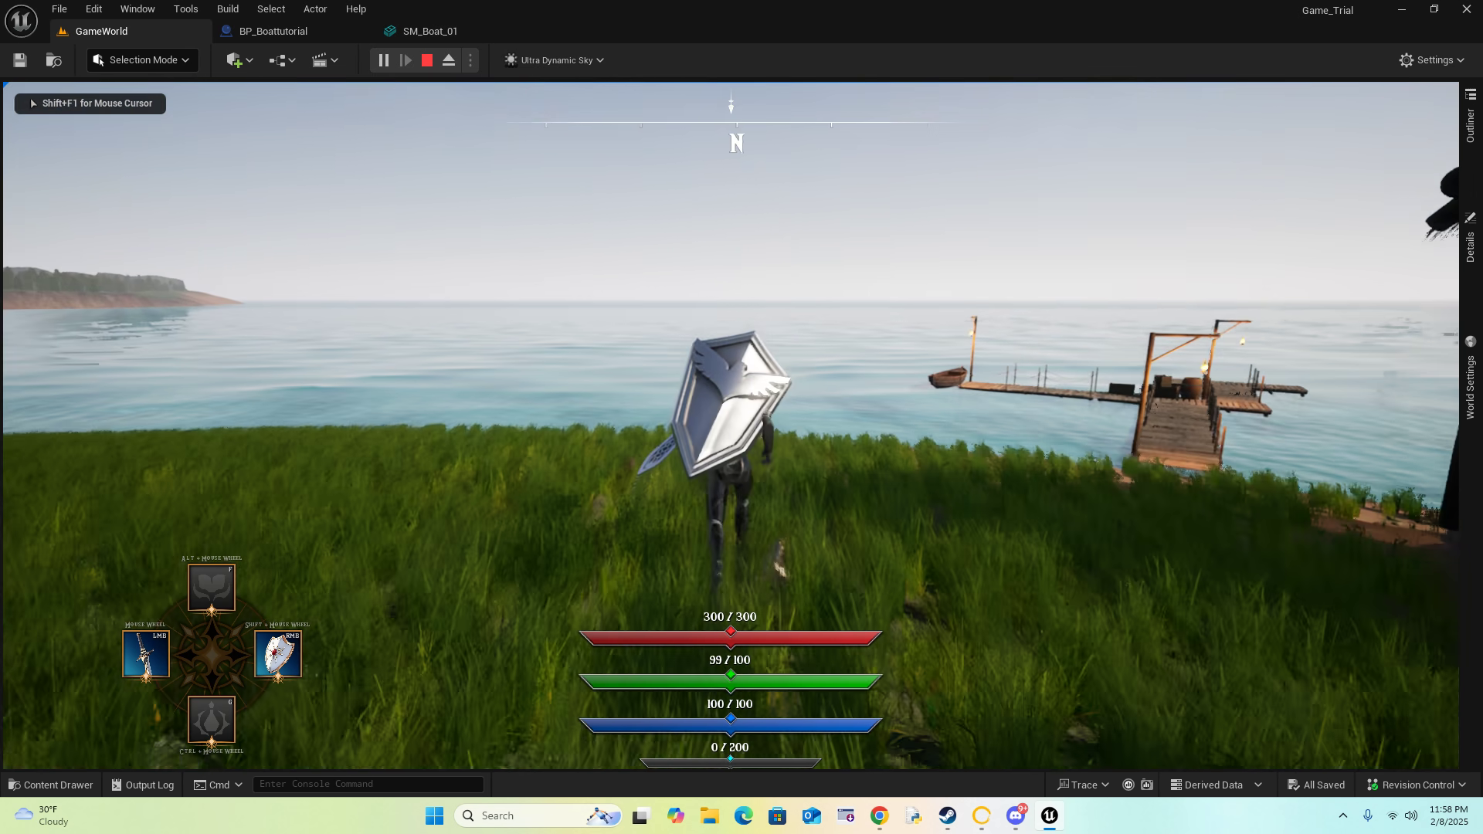
key("shift+w")
key("shift+w")
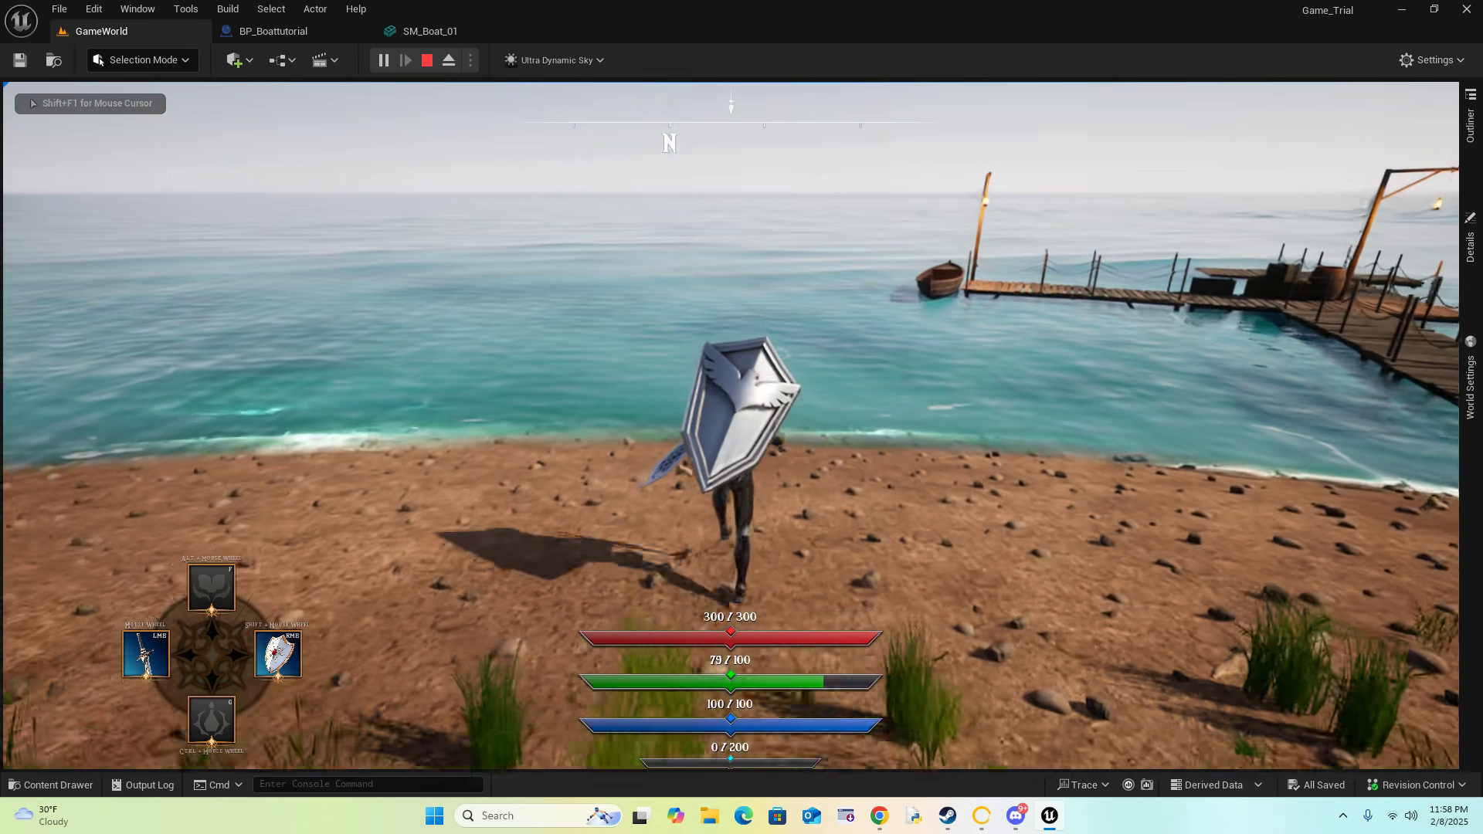
key("shift+w")
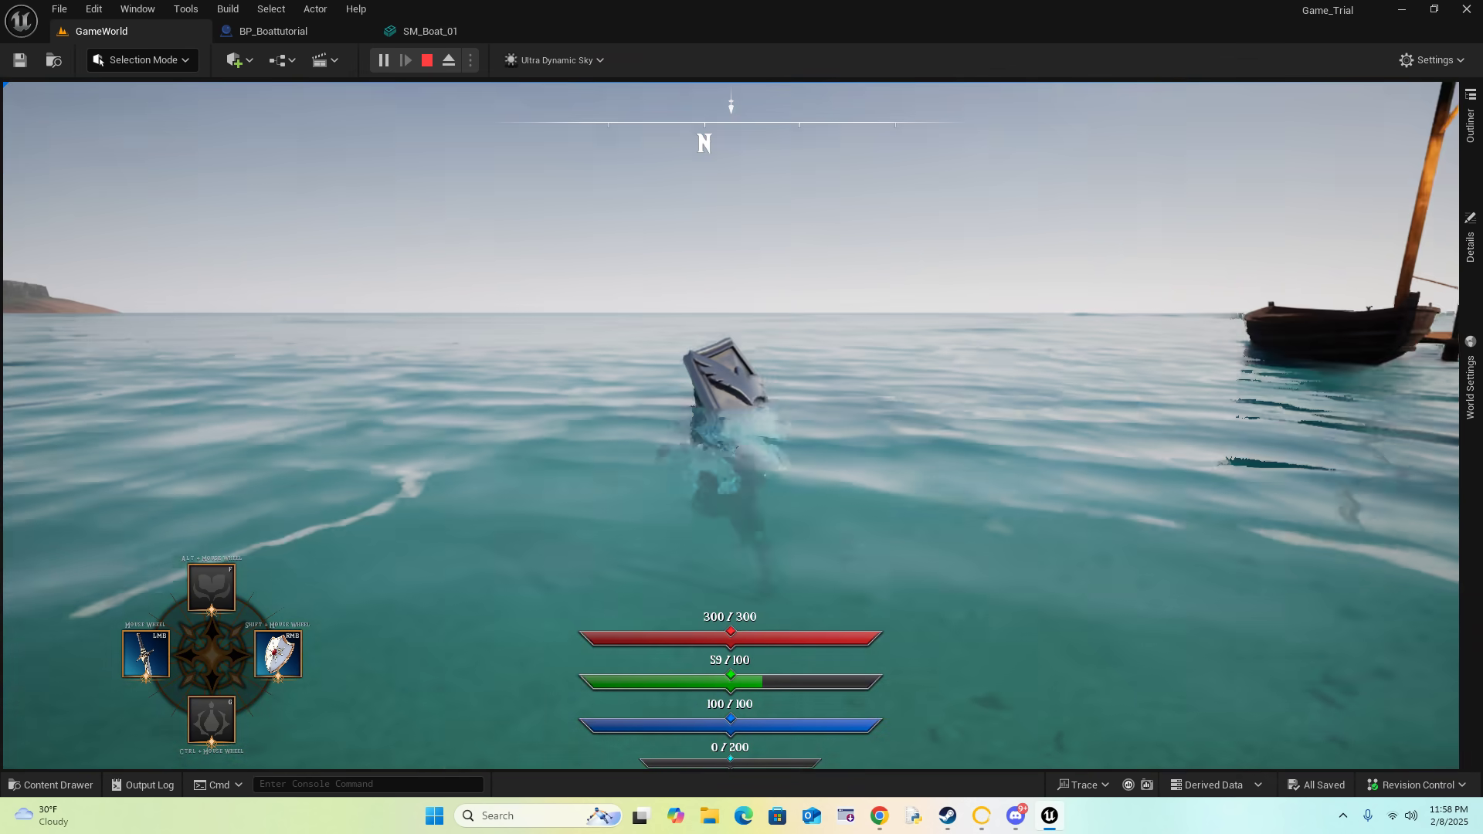
key("shift+w")
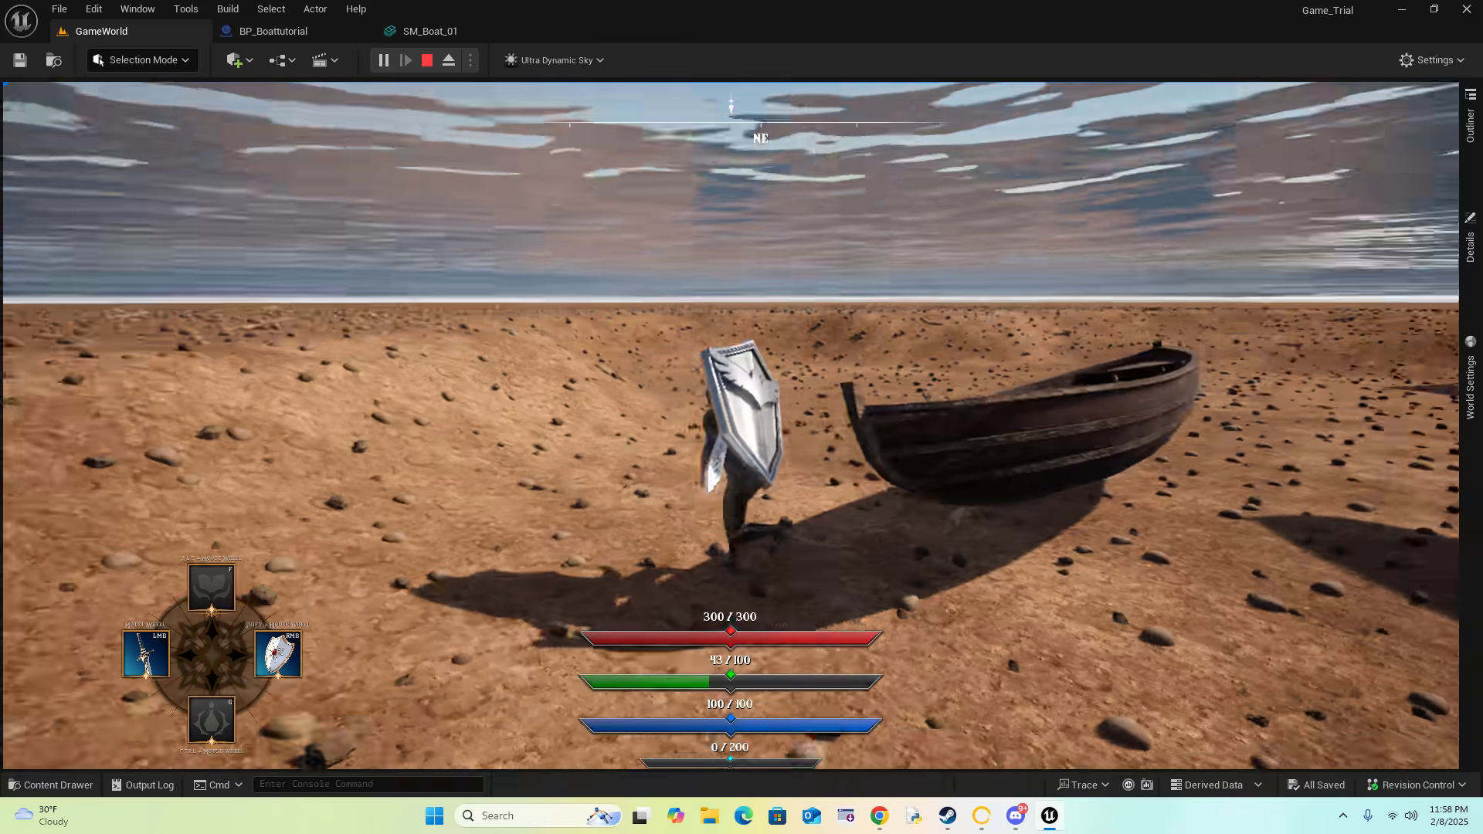
Step: Move the character around and inside the boat to examine how it sits in the water, and stop playing
key("w")
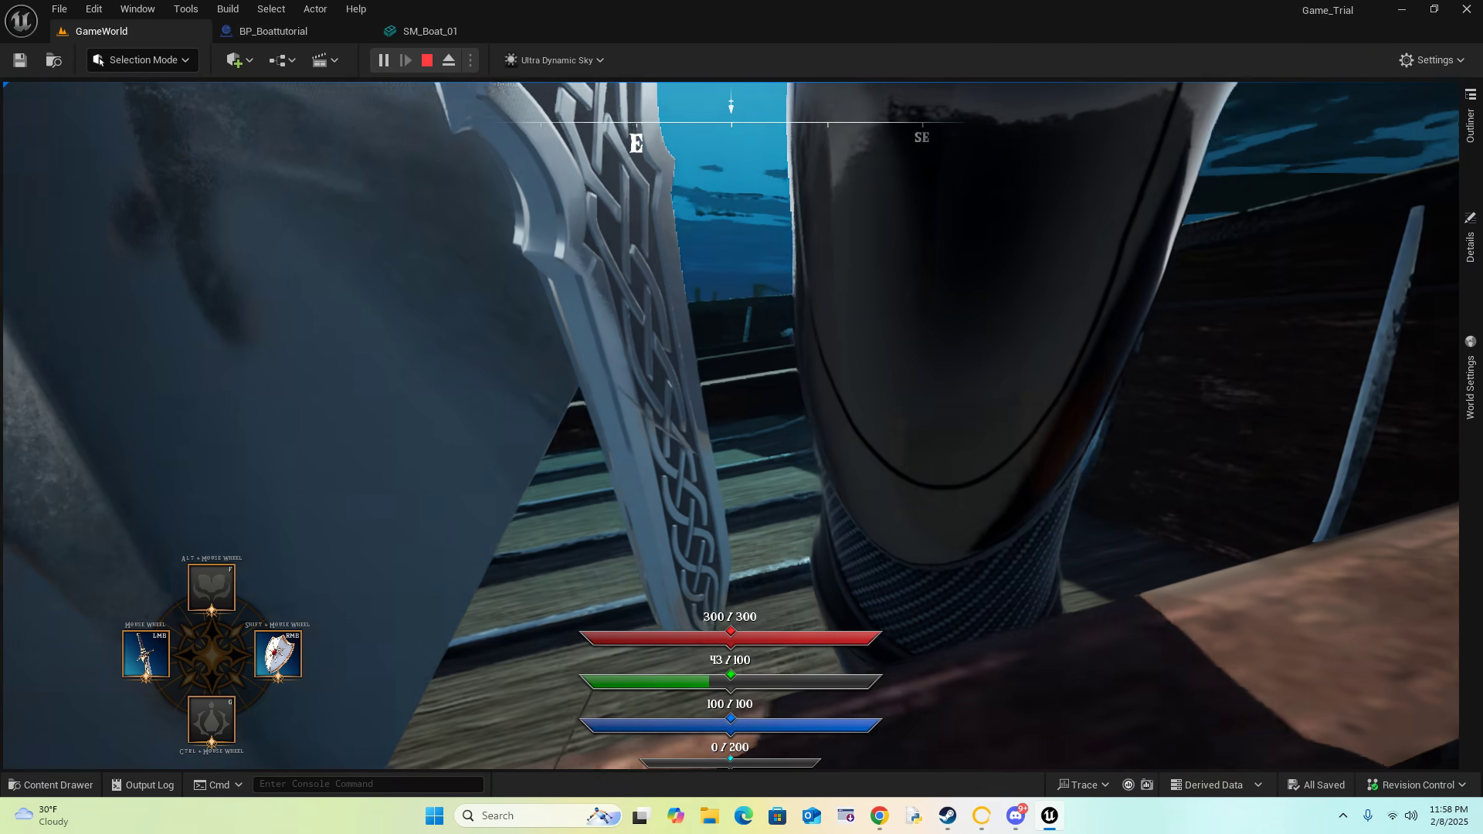
key("a")
key("s")
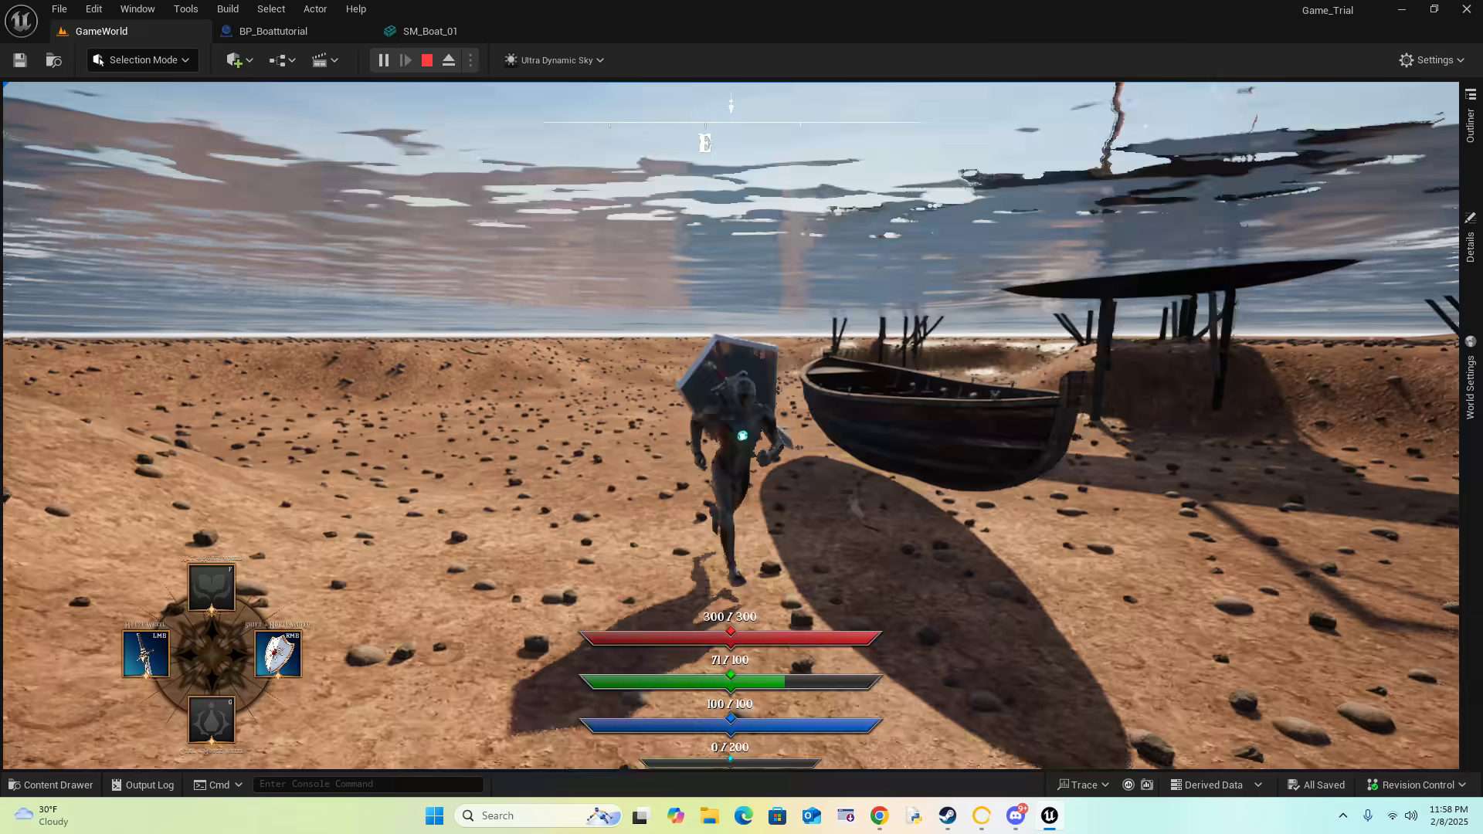
key("d")
key("s")
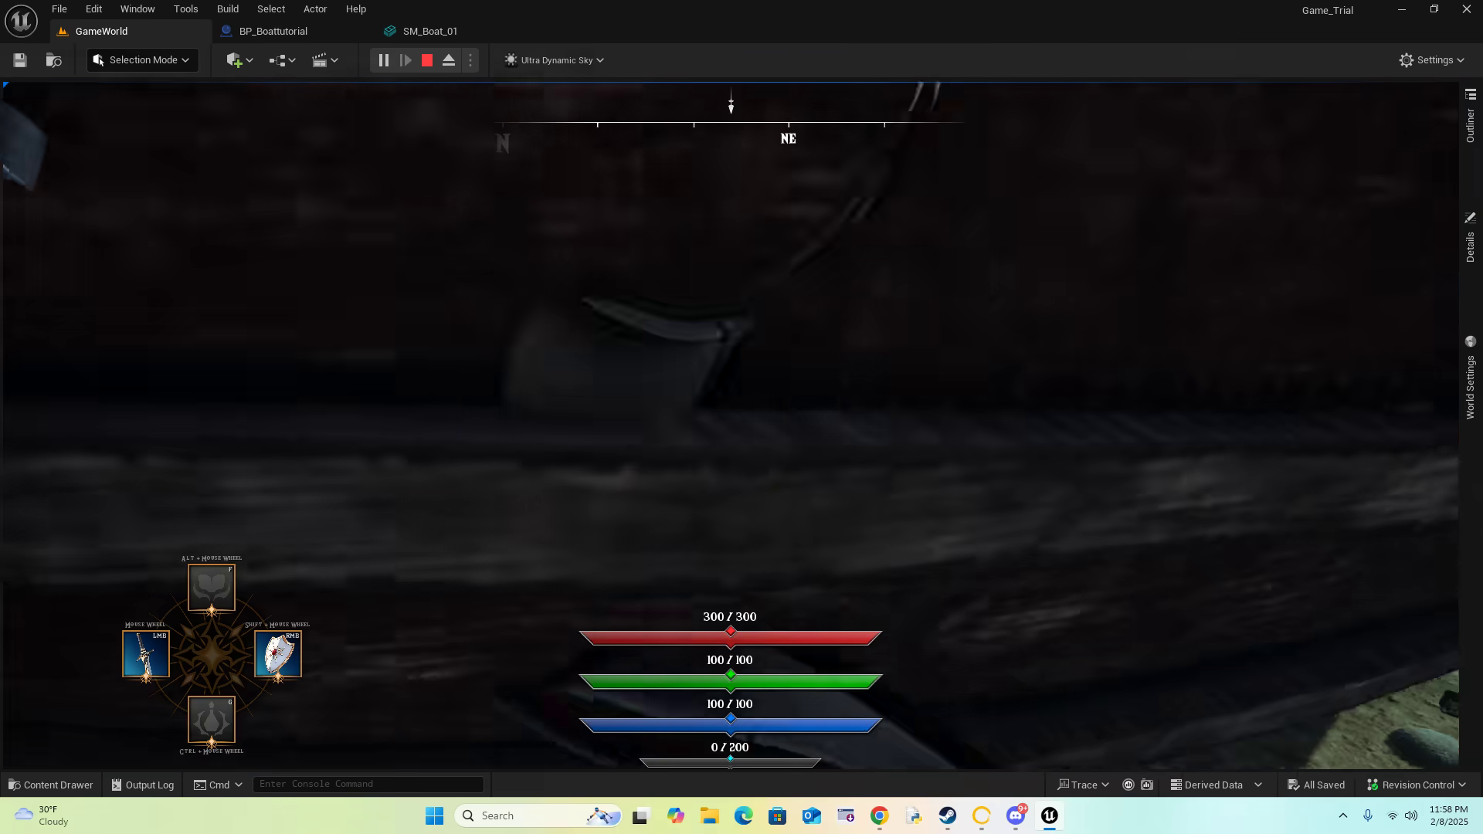
key("d")
key("w")
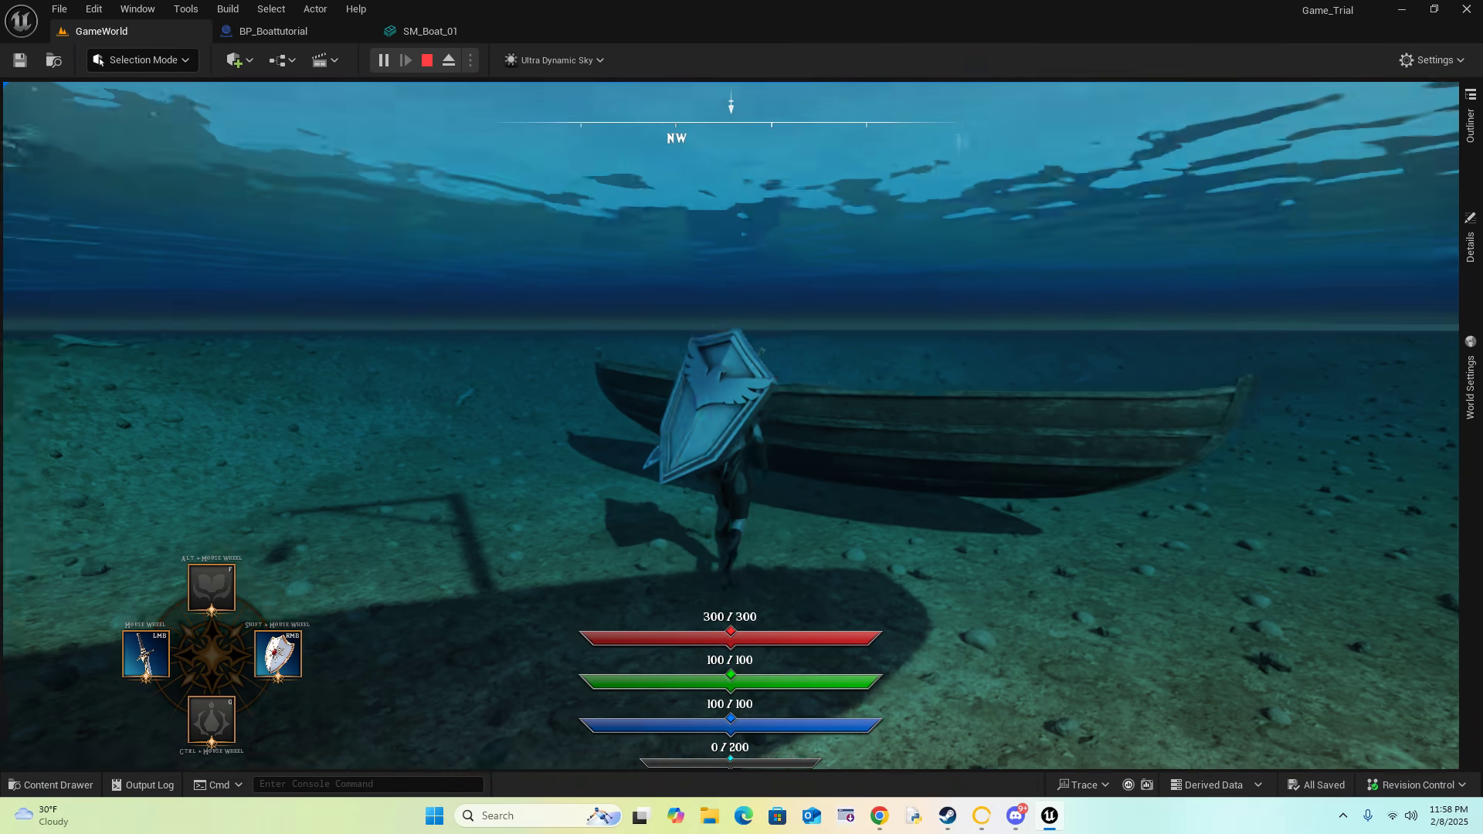
key("d")
key("d")
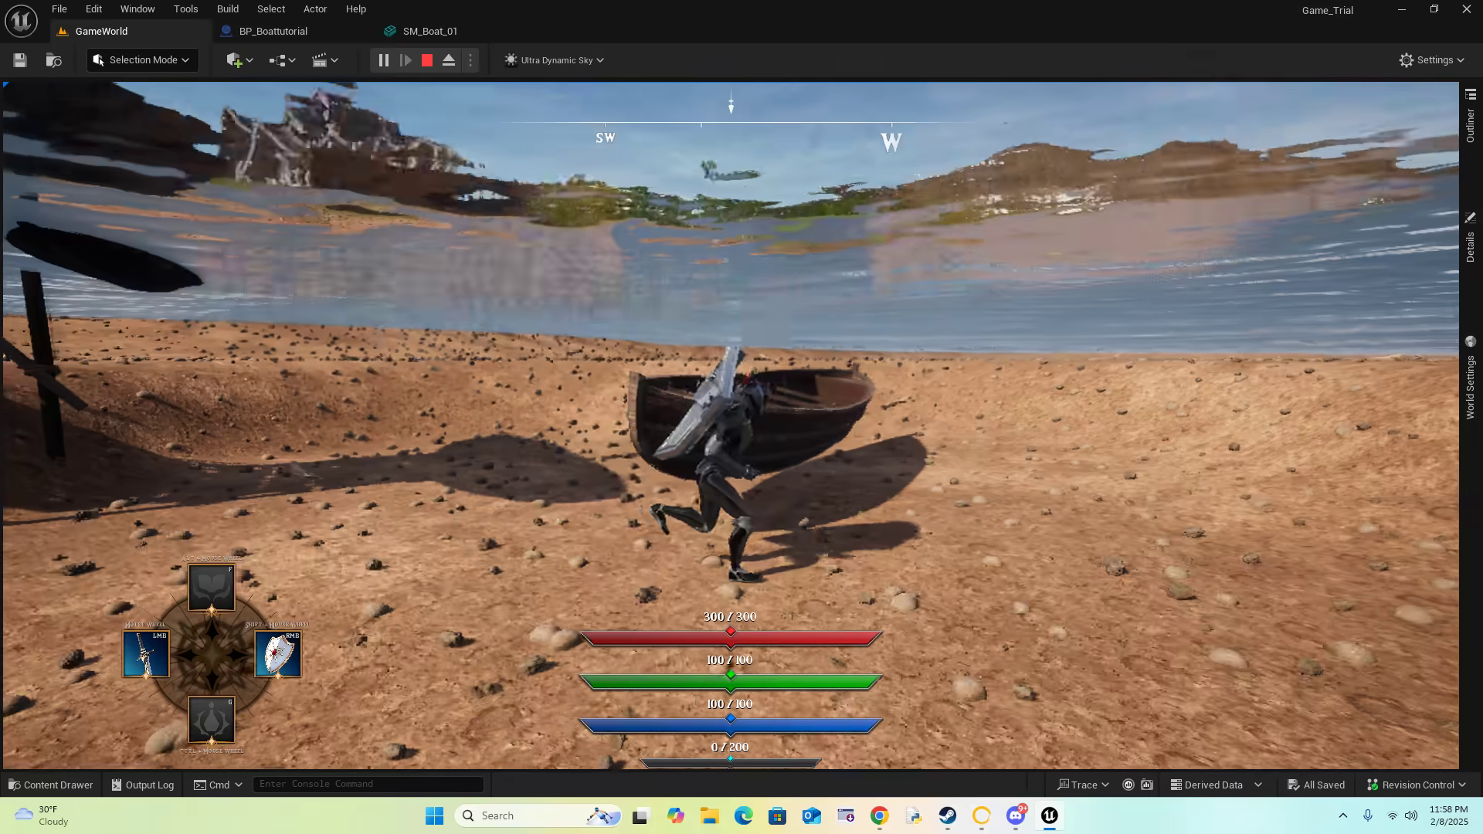
key("w")
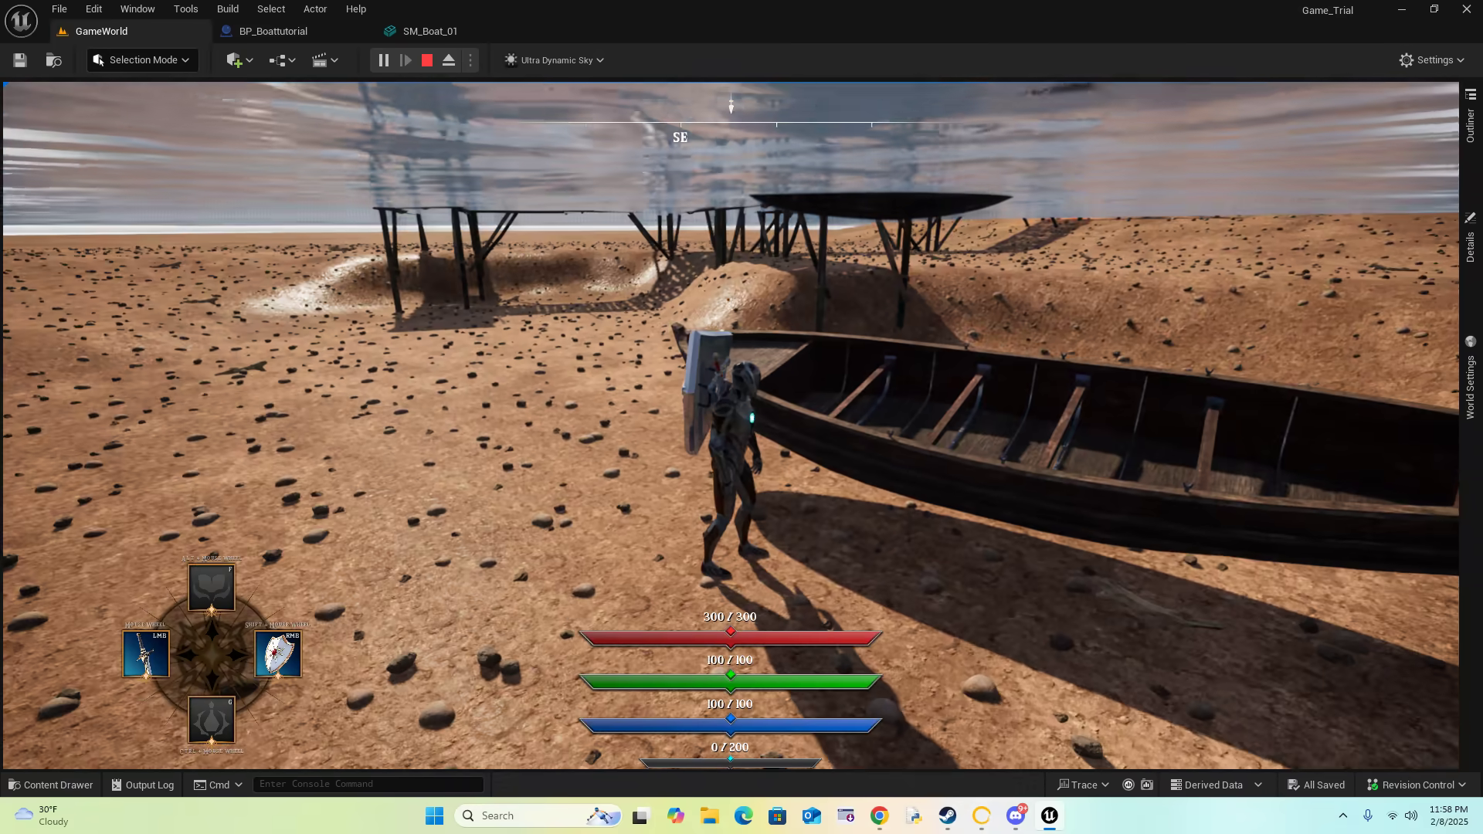
key("Escape")
key("s")
right_click_drag(732, 425, 603, 392)
key("w")
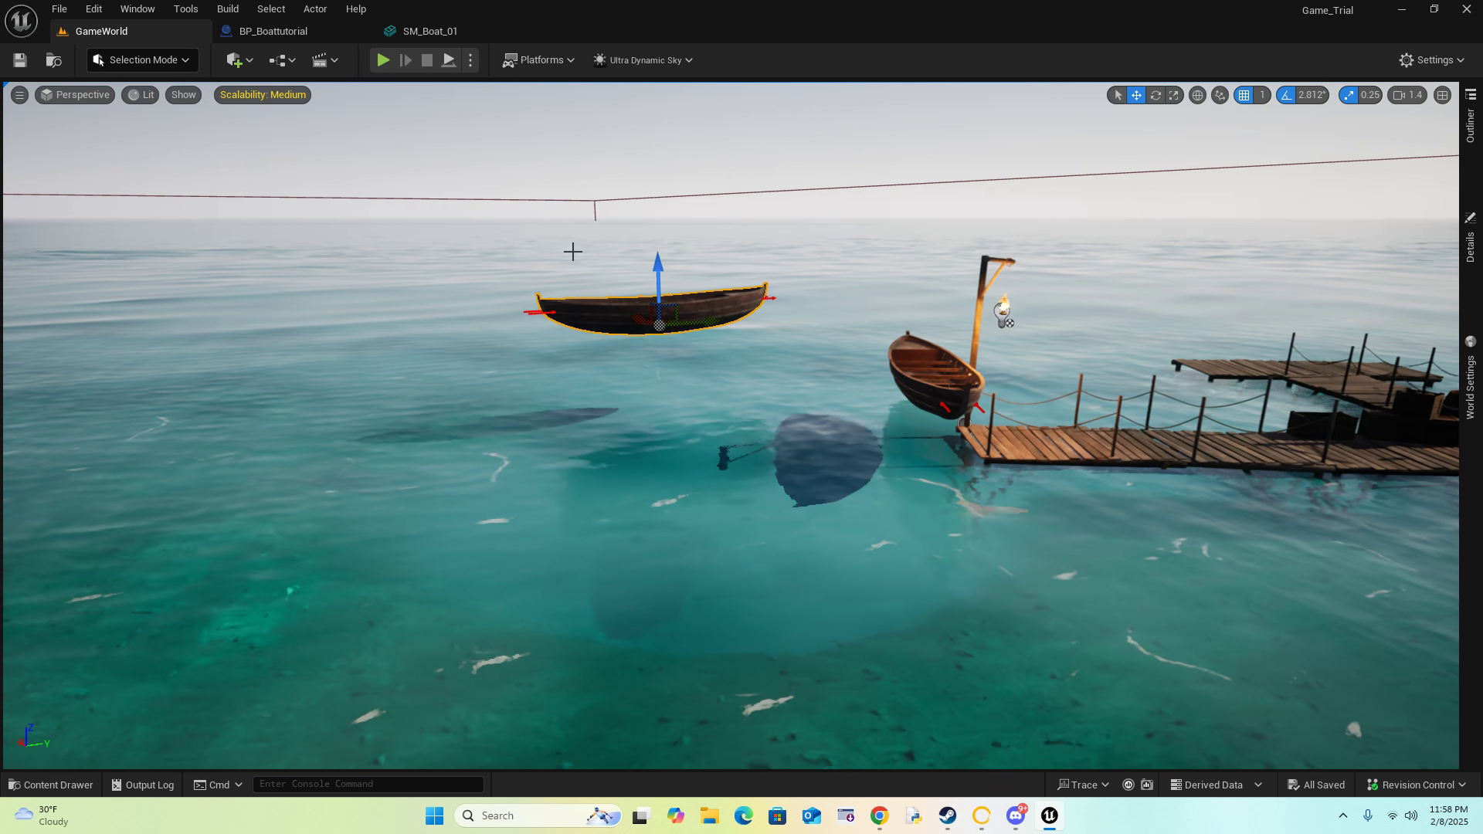
Step: Enable Start with Tick Enabled on the Buoyancy component of BP_Boattutorial, clear the property filter and save the Blueprint
left_click(312, 30)
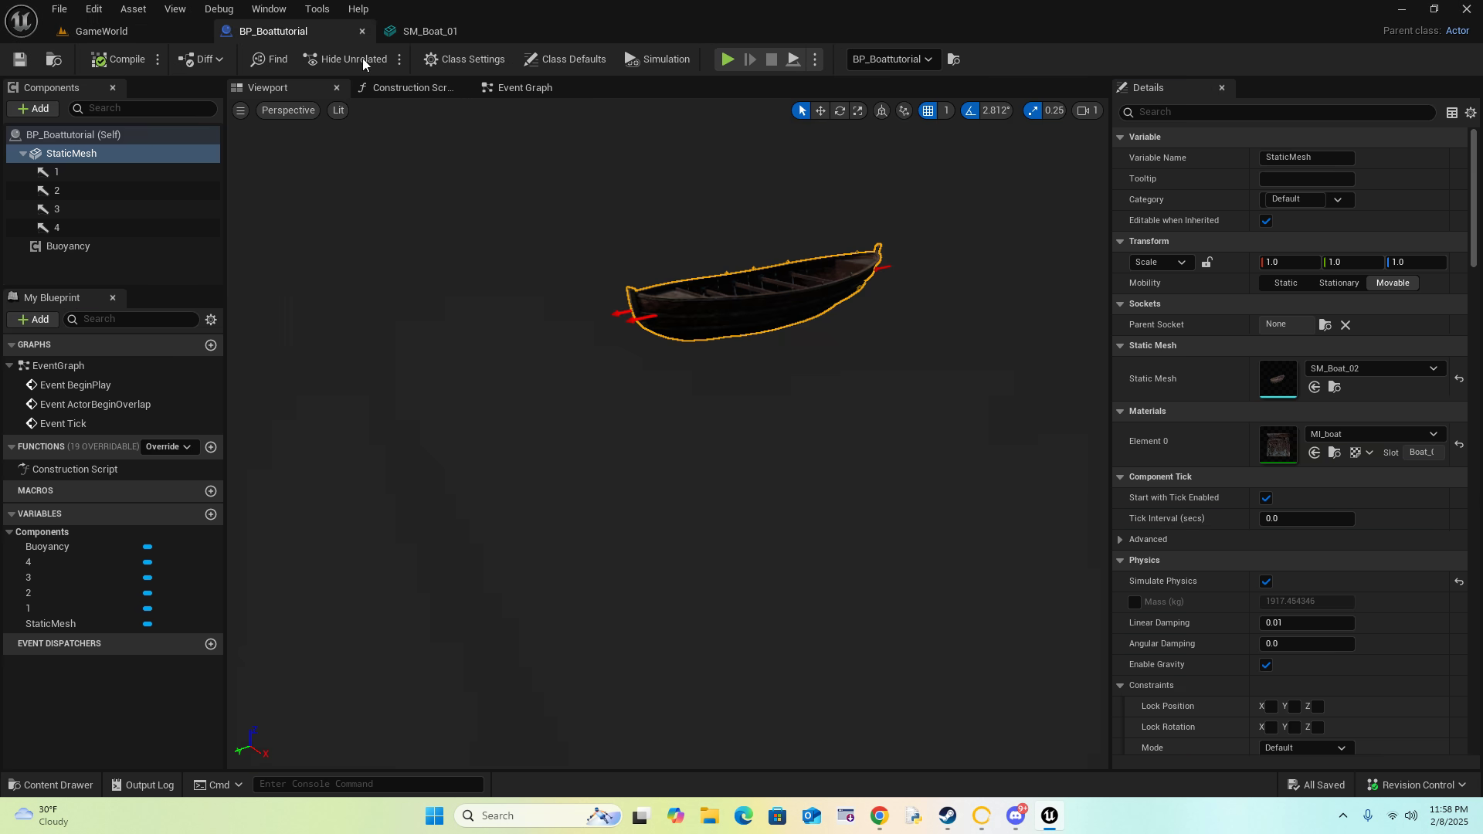
left_click(94, 246)
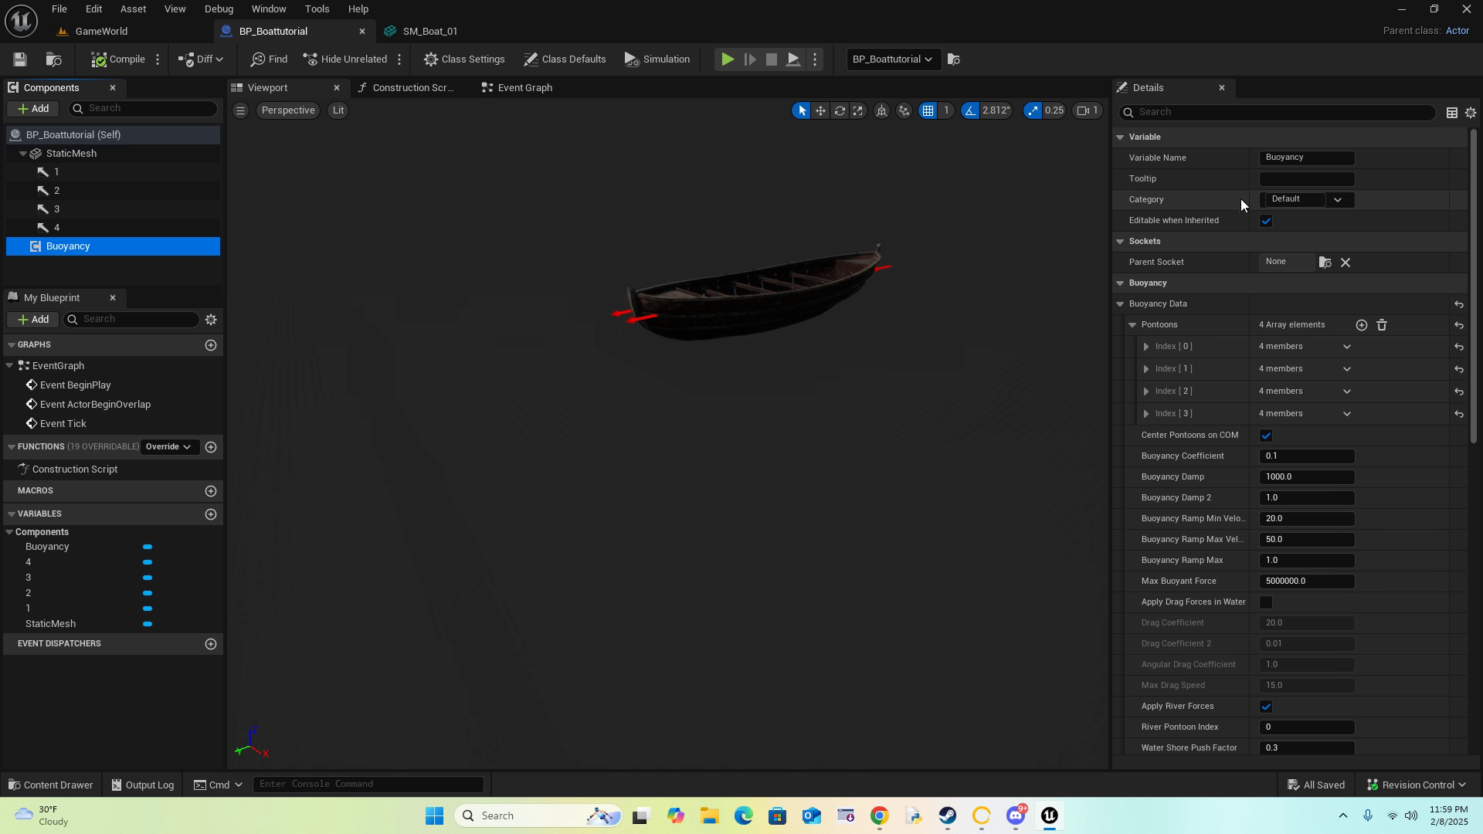
left_click(1205, 113)
type("tic")
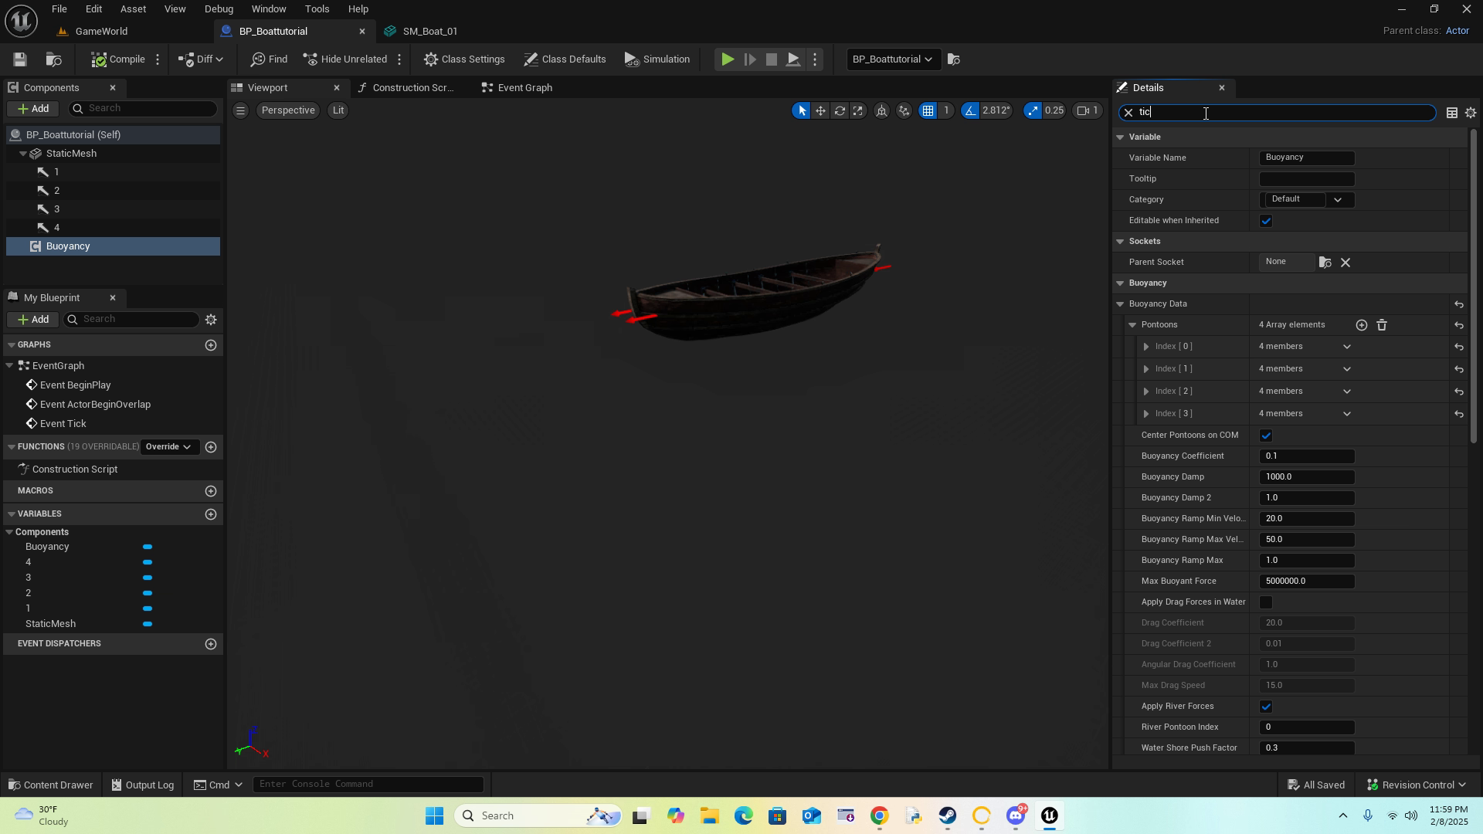
type("k")
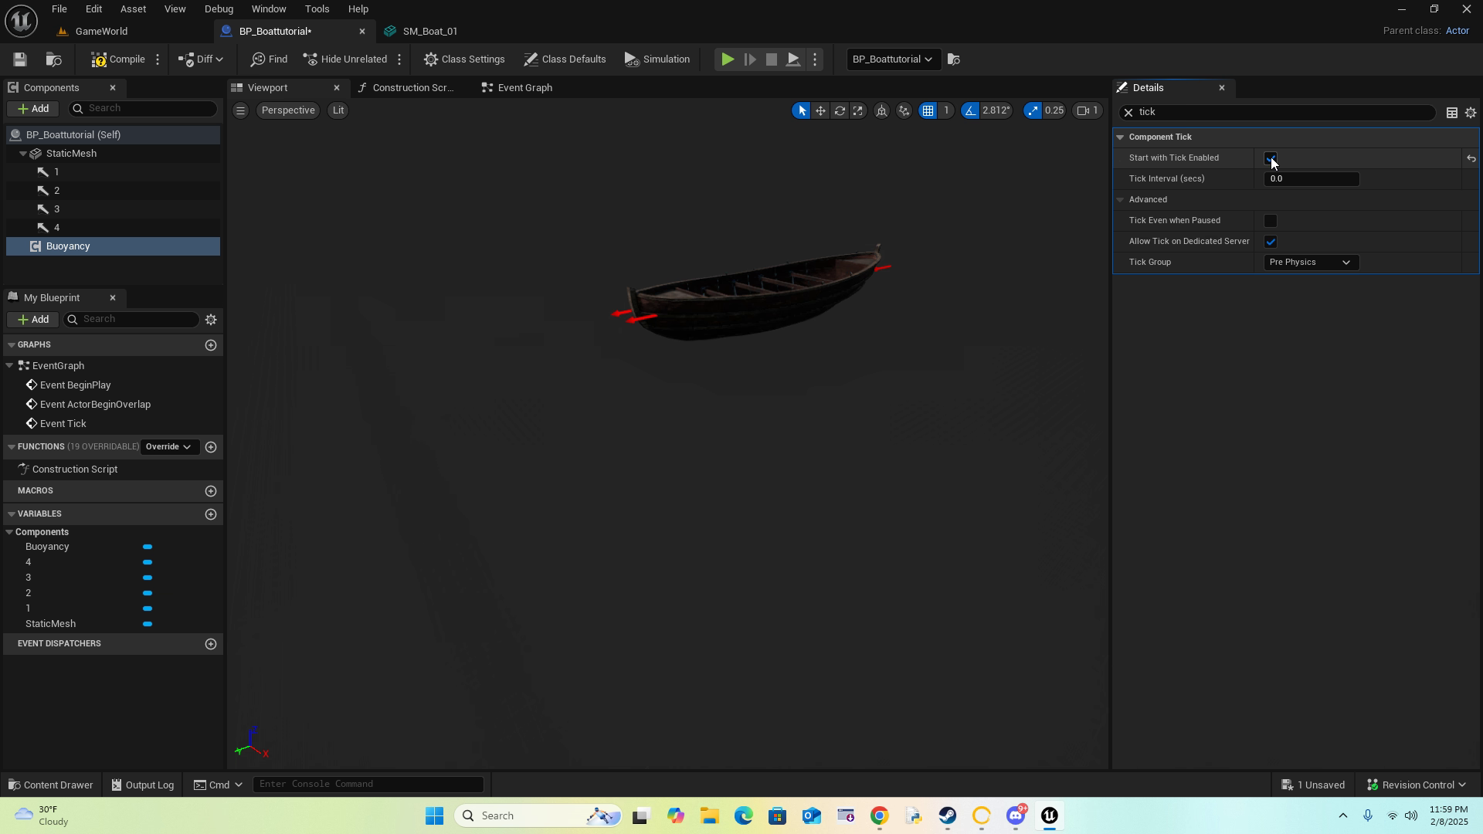
left_click(1129, 113)
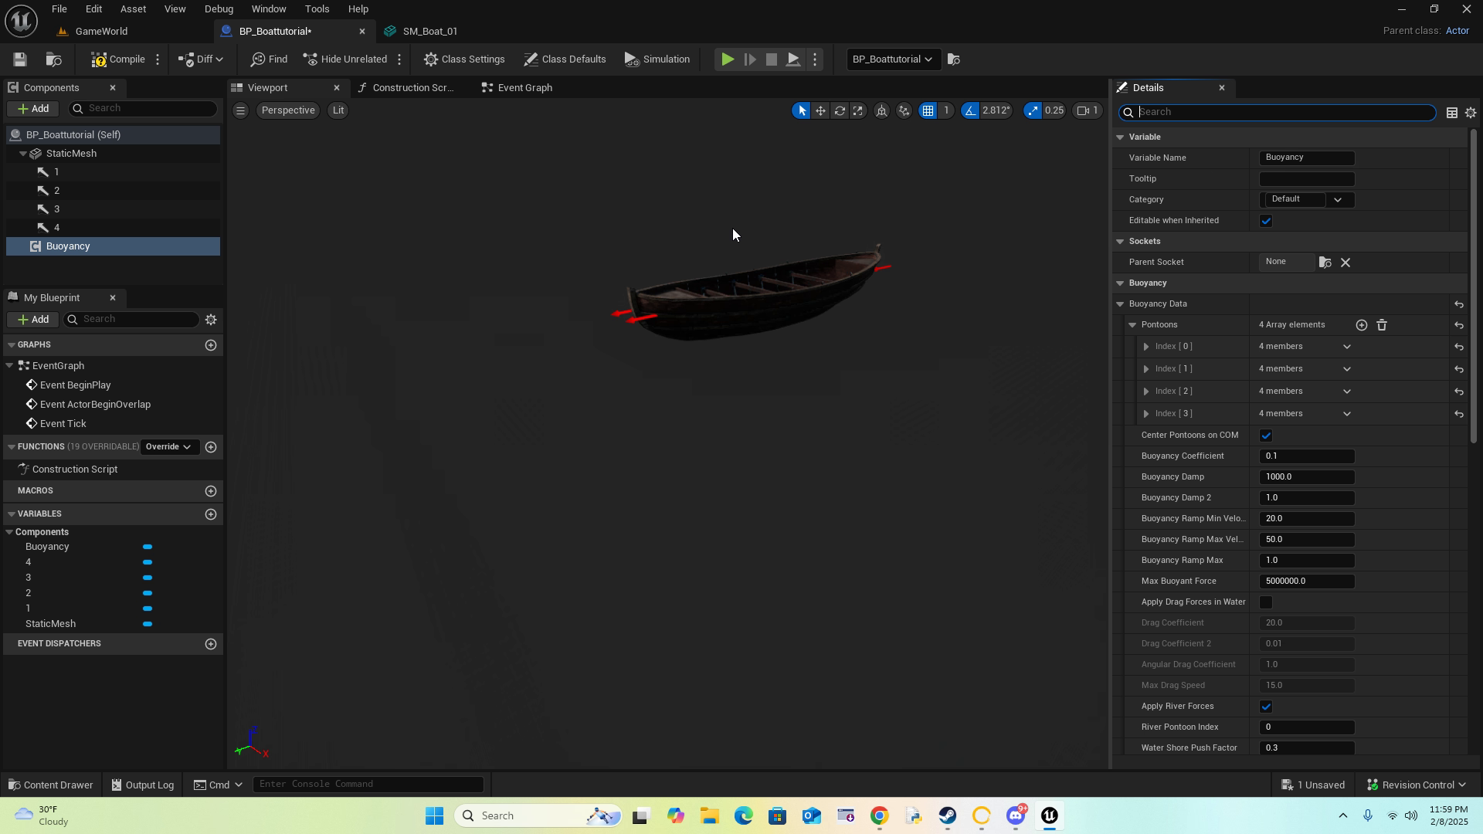
left_click(31, 62)
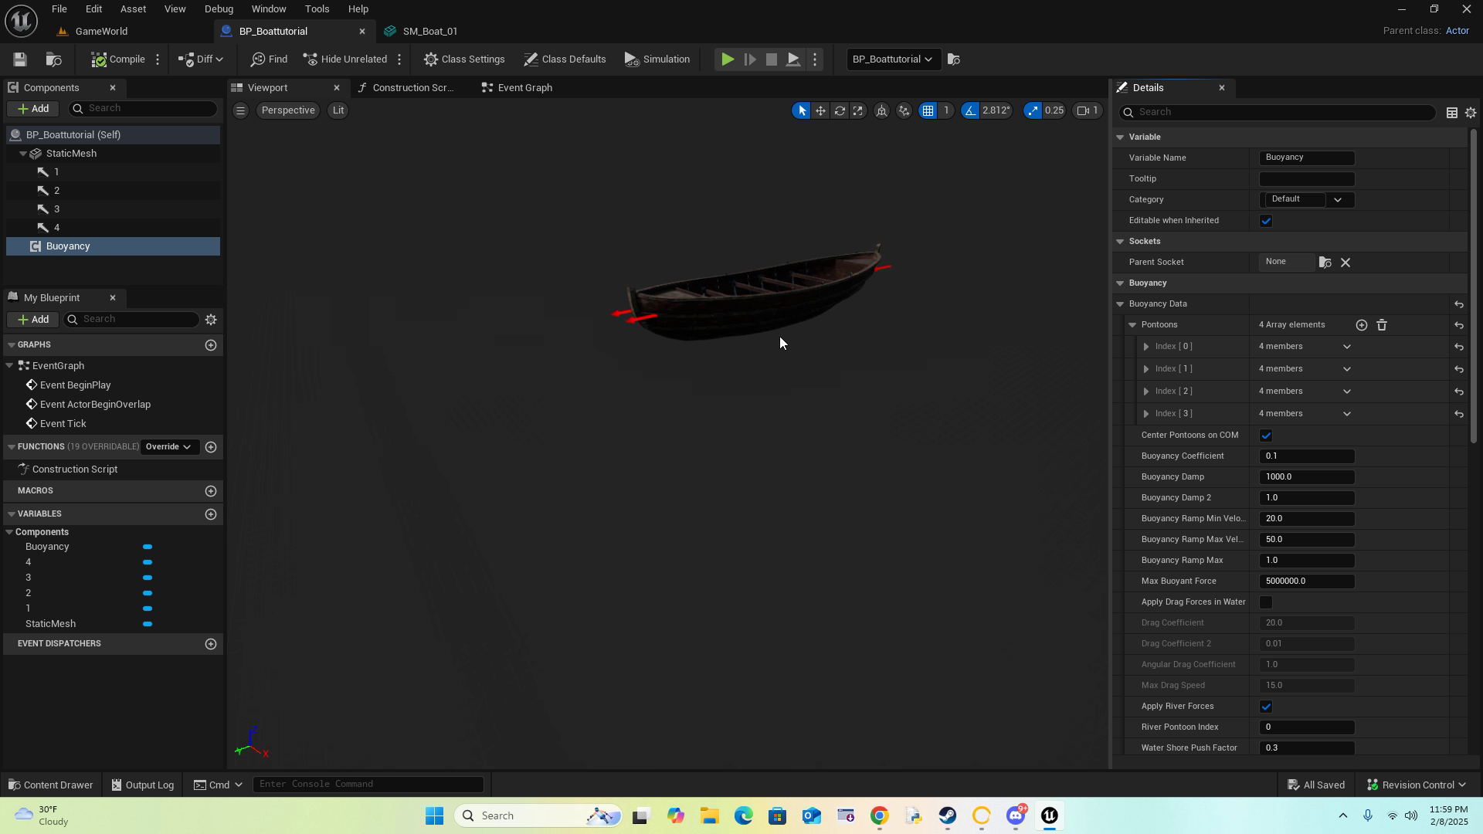
Step: Filter the StaticMesh component's properties in BP_Boattutorial by "collision" to check its collision preset
left_click(131, 31)
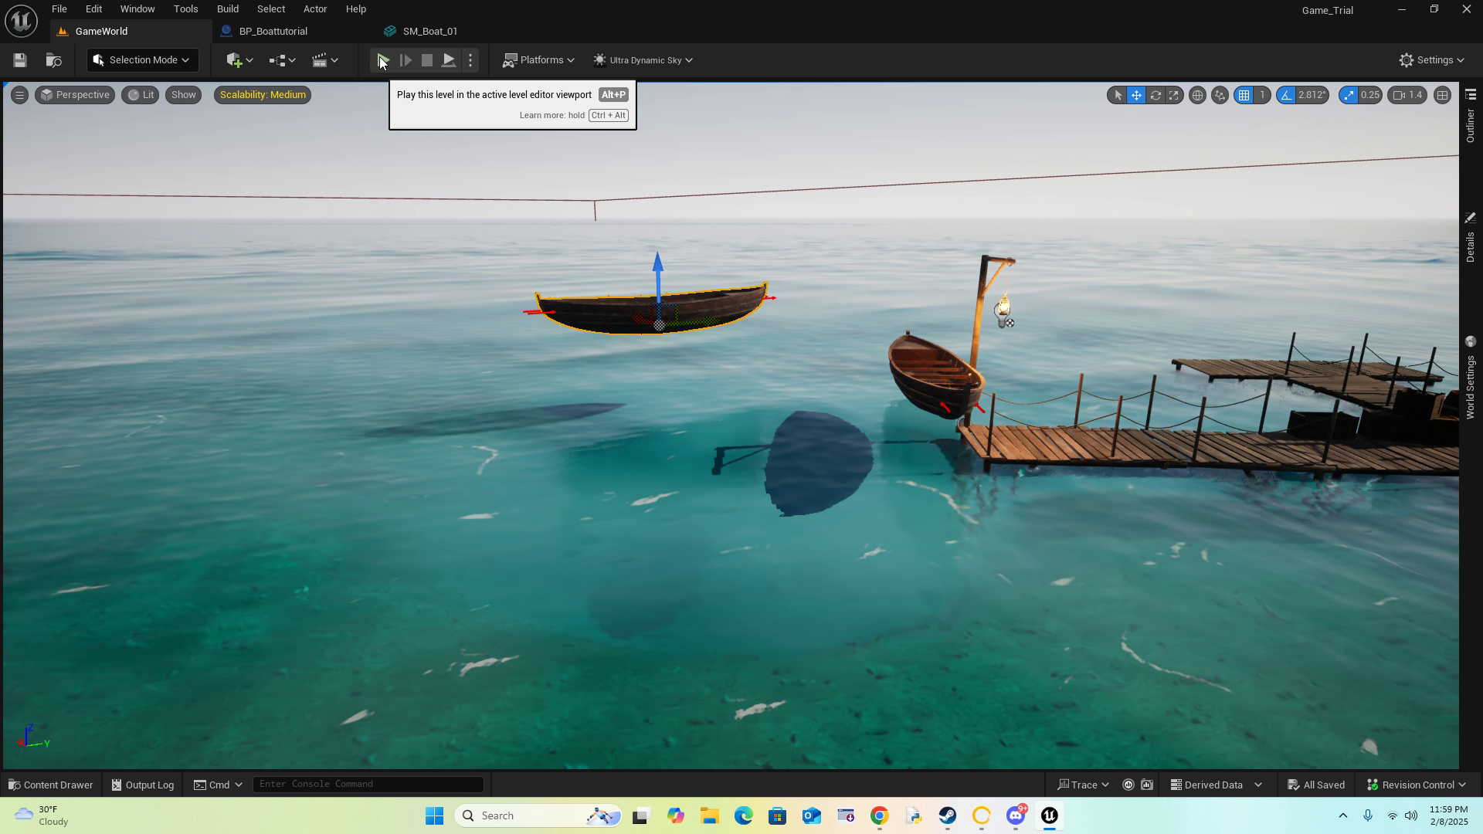
left_click(278, 32)
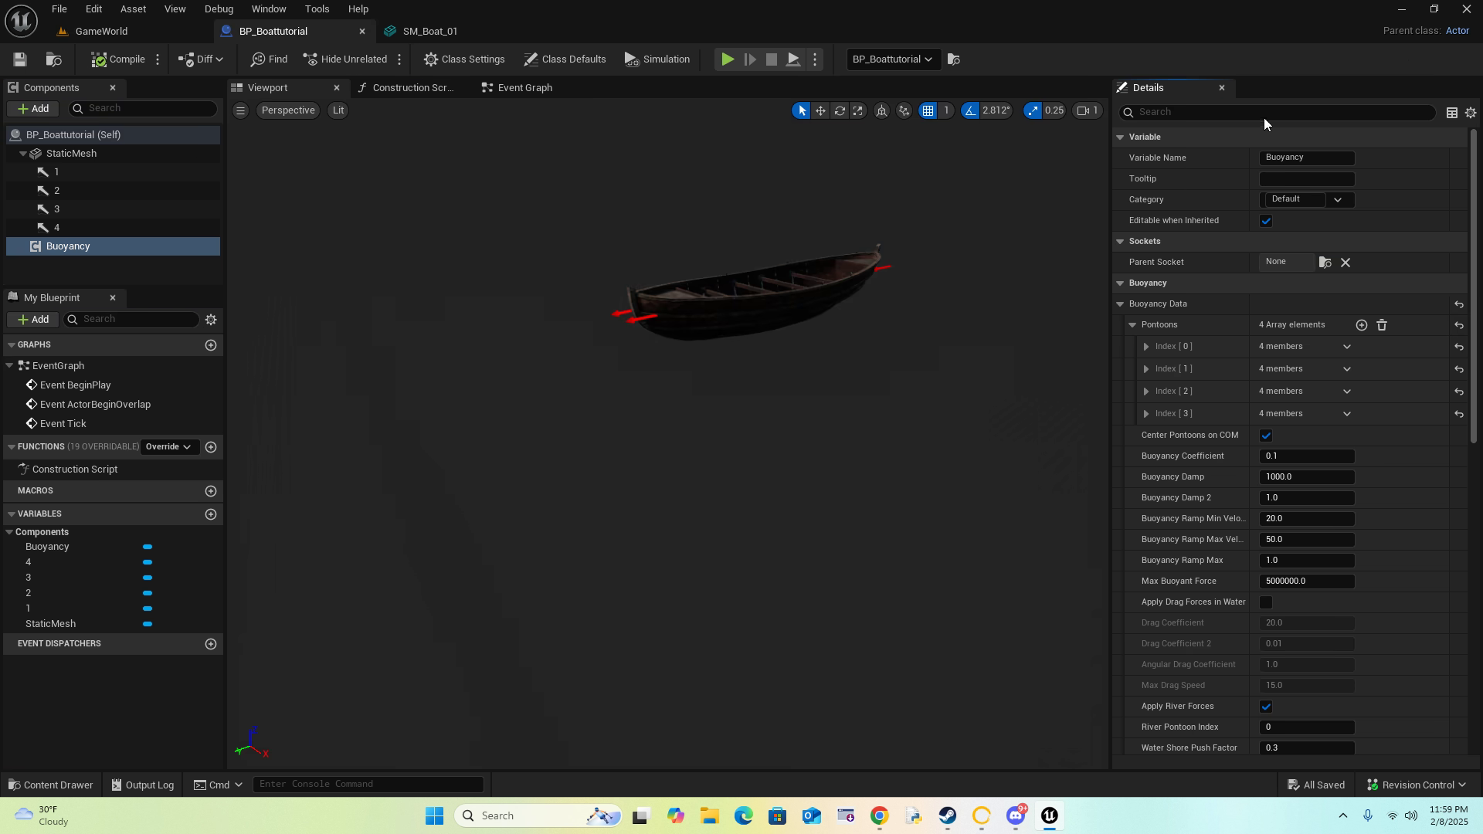
left_click(173, 155)
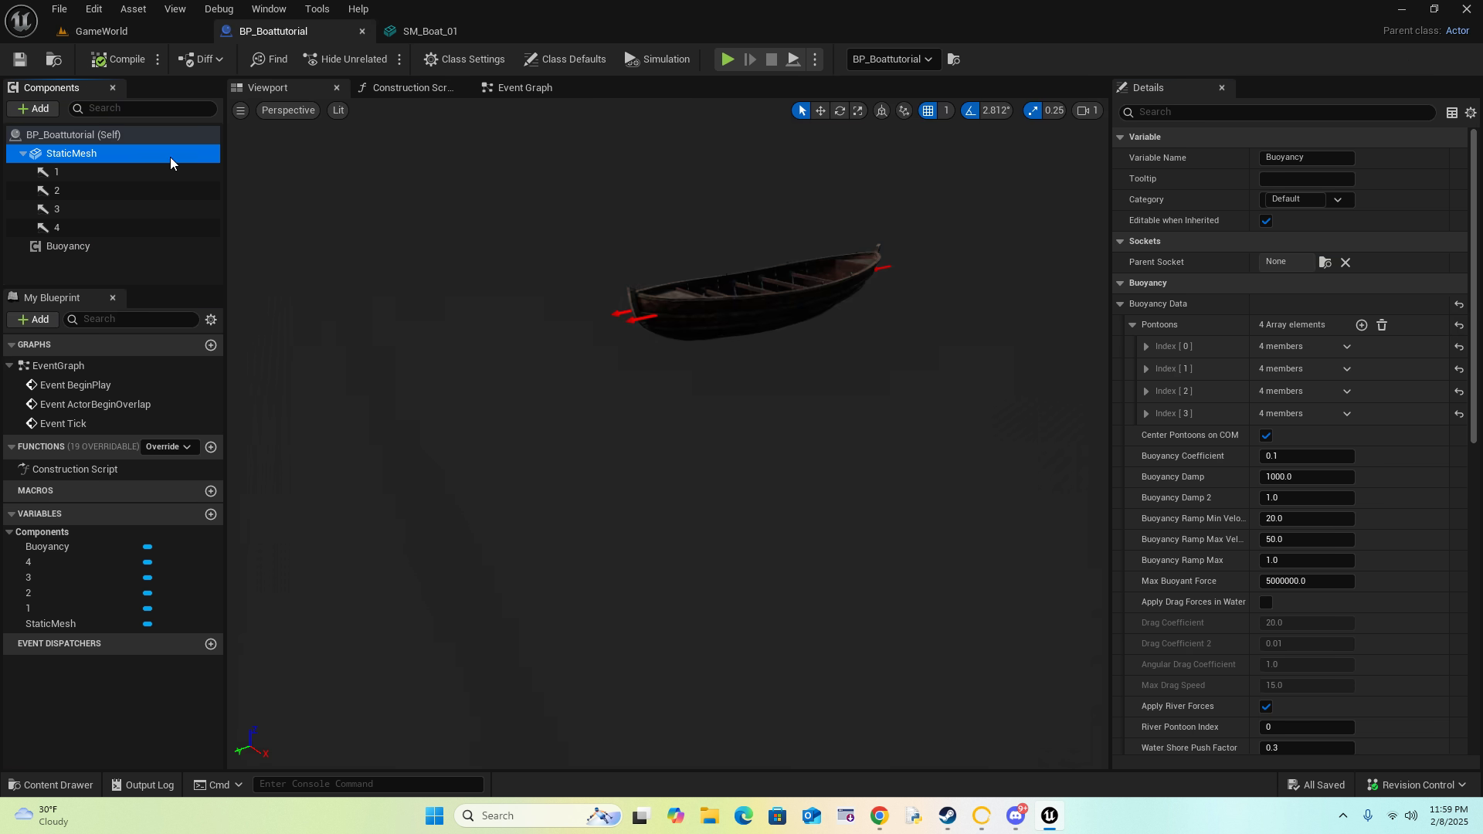
left_click(1178, 117)
type("collision")
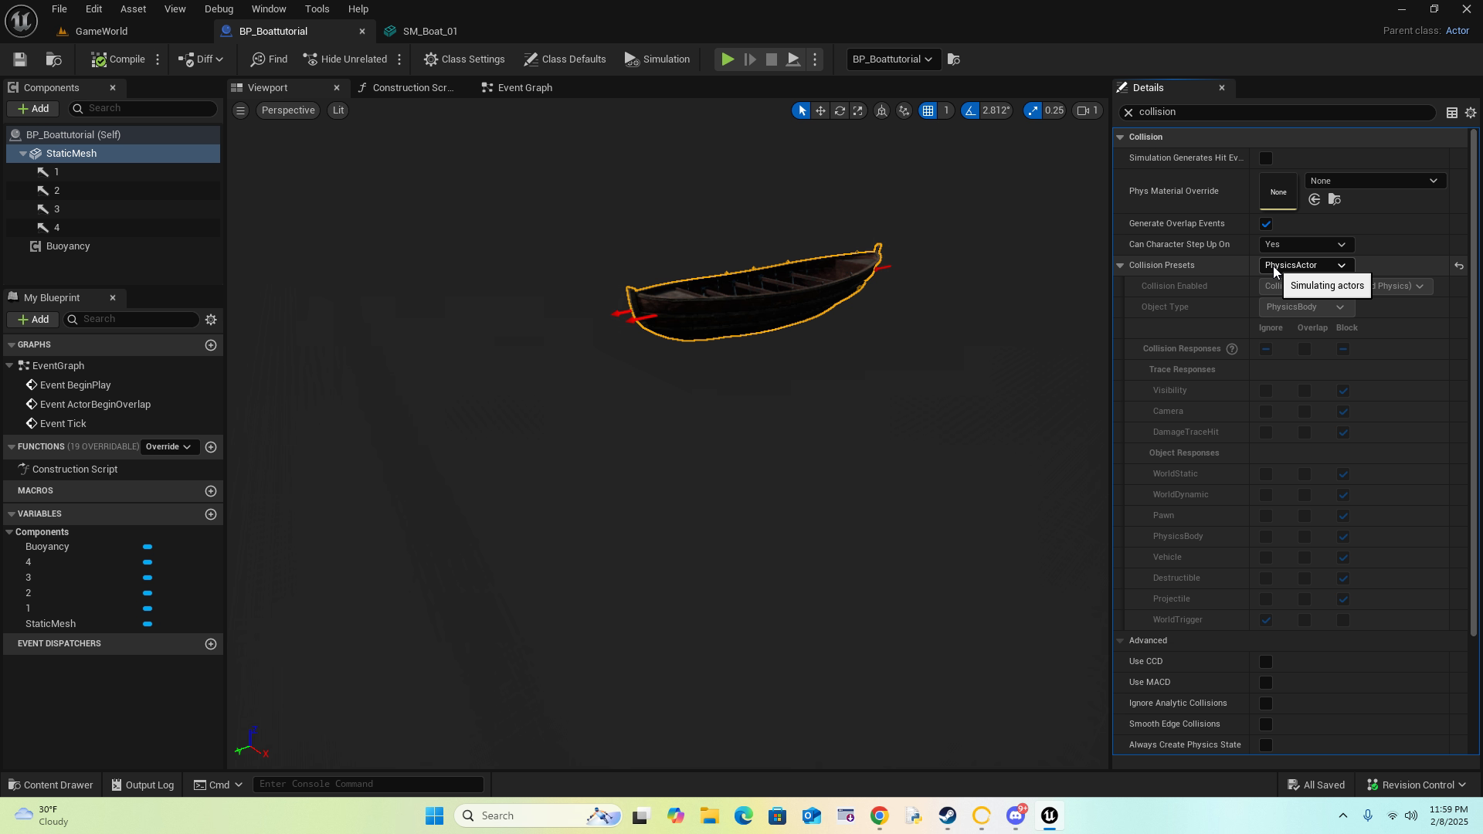
Step: Play the GameWorld level again and run the character from the grass into the water near the dock
left_click(83, 39)
left_click(383, 61)
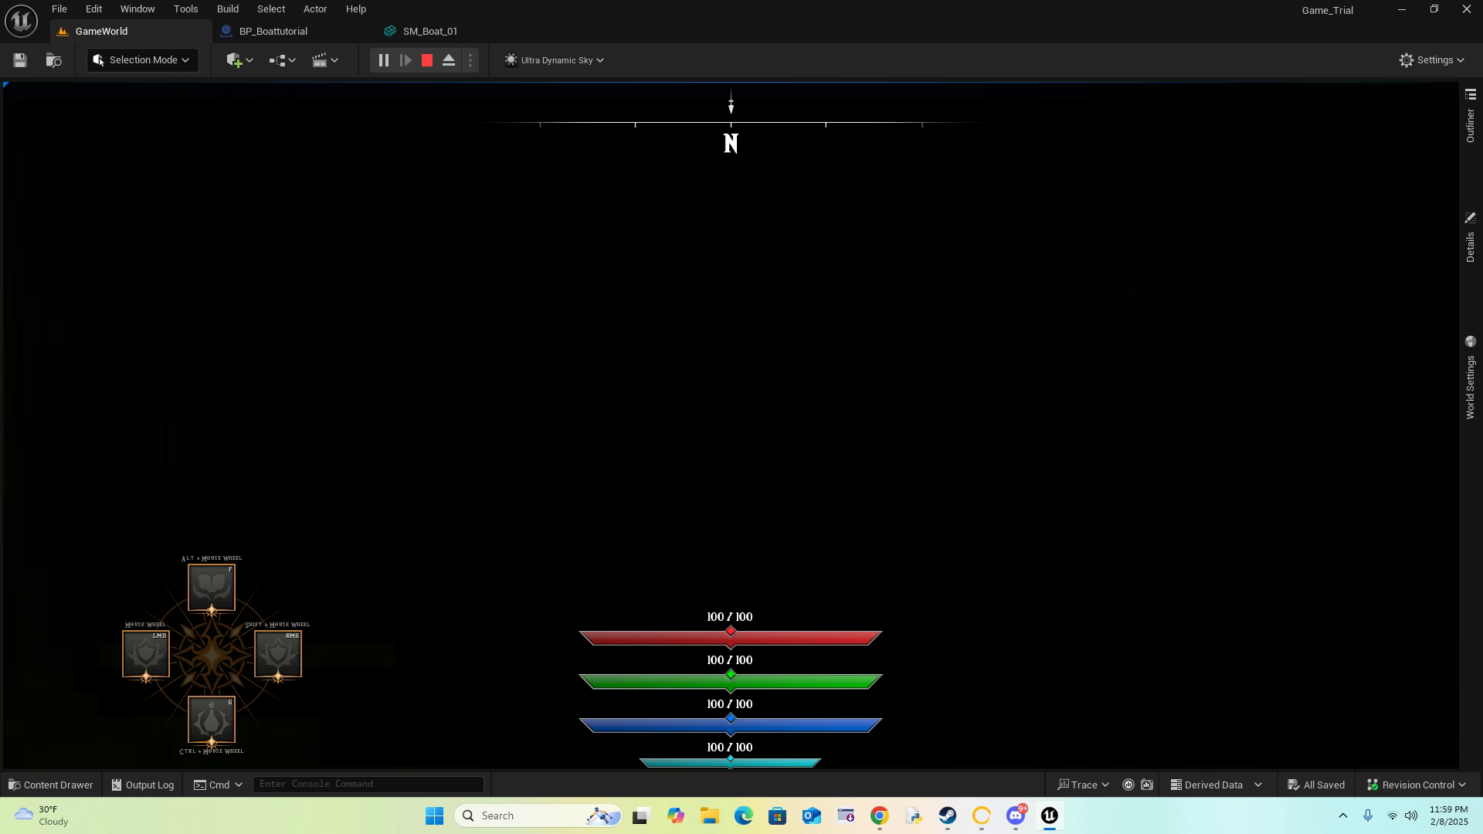
key("w")
key("shift")
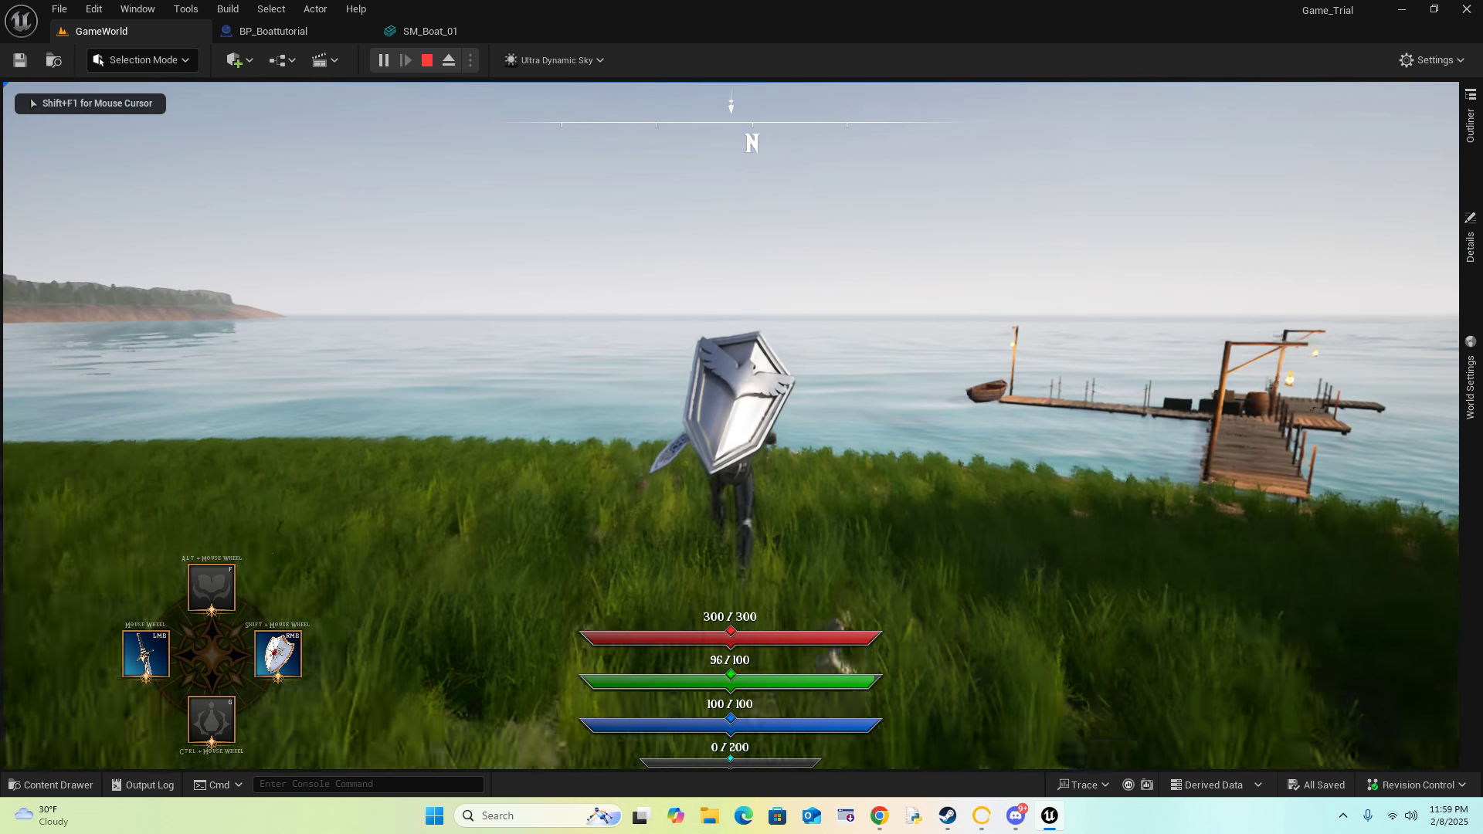
key("shift+w")
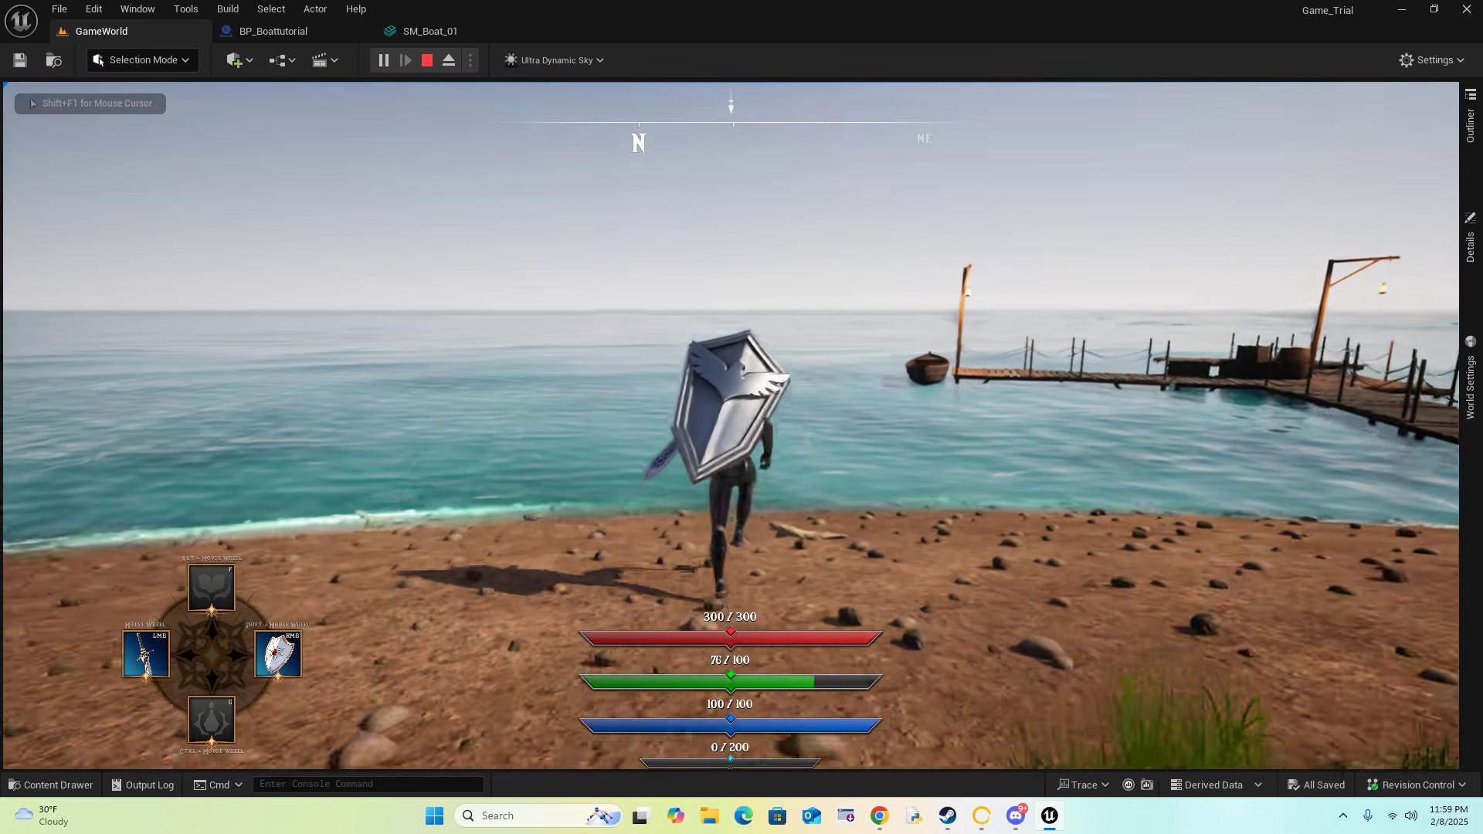
key("shift+w")
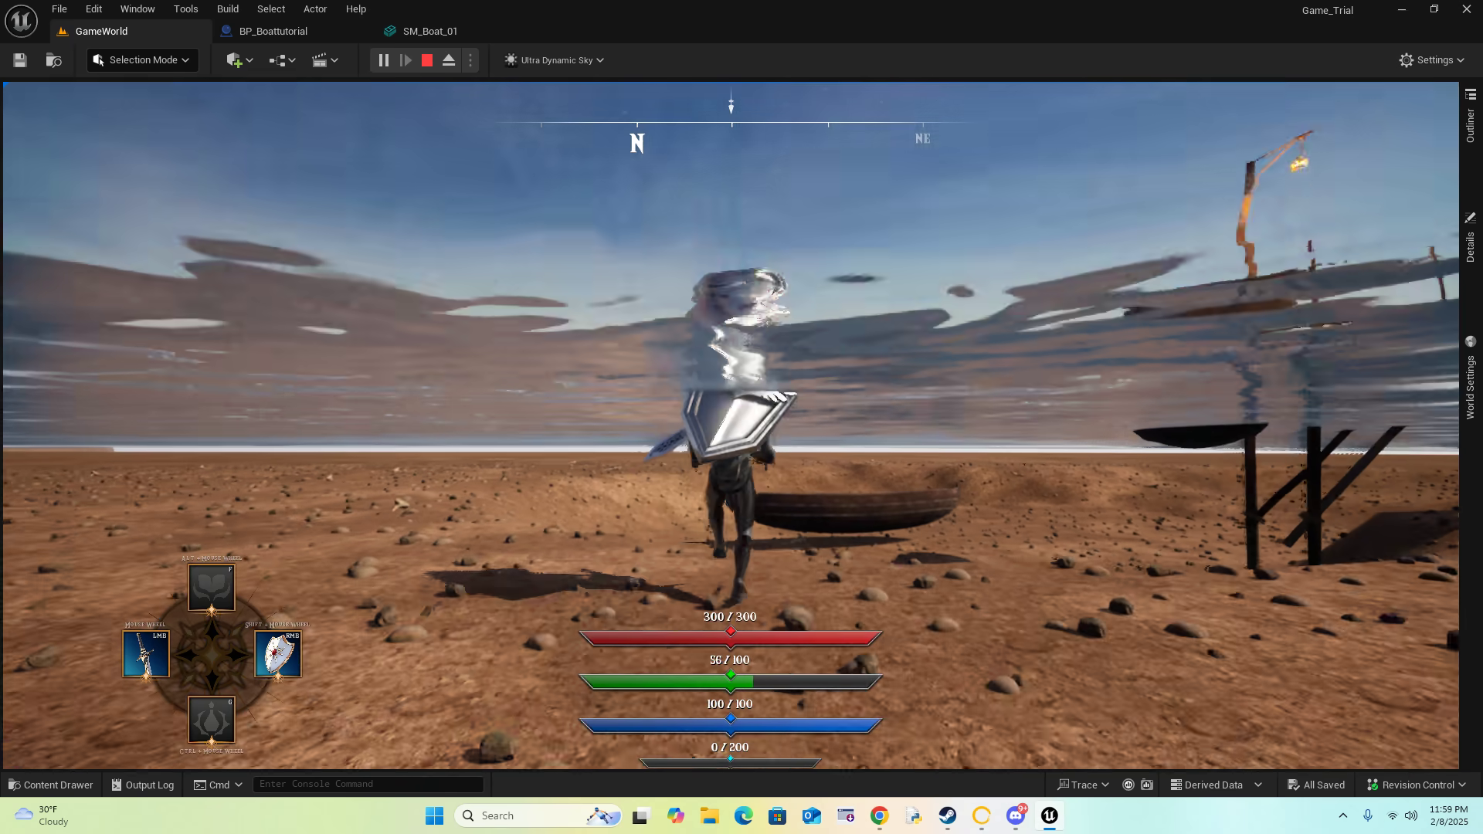
Step: Walk the character into and around the boat to check its buoyancy and collision, and stop playing
key("shift+w")
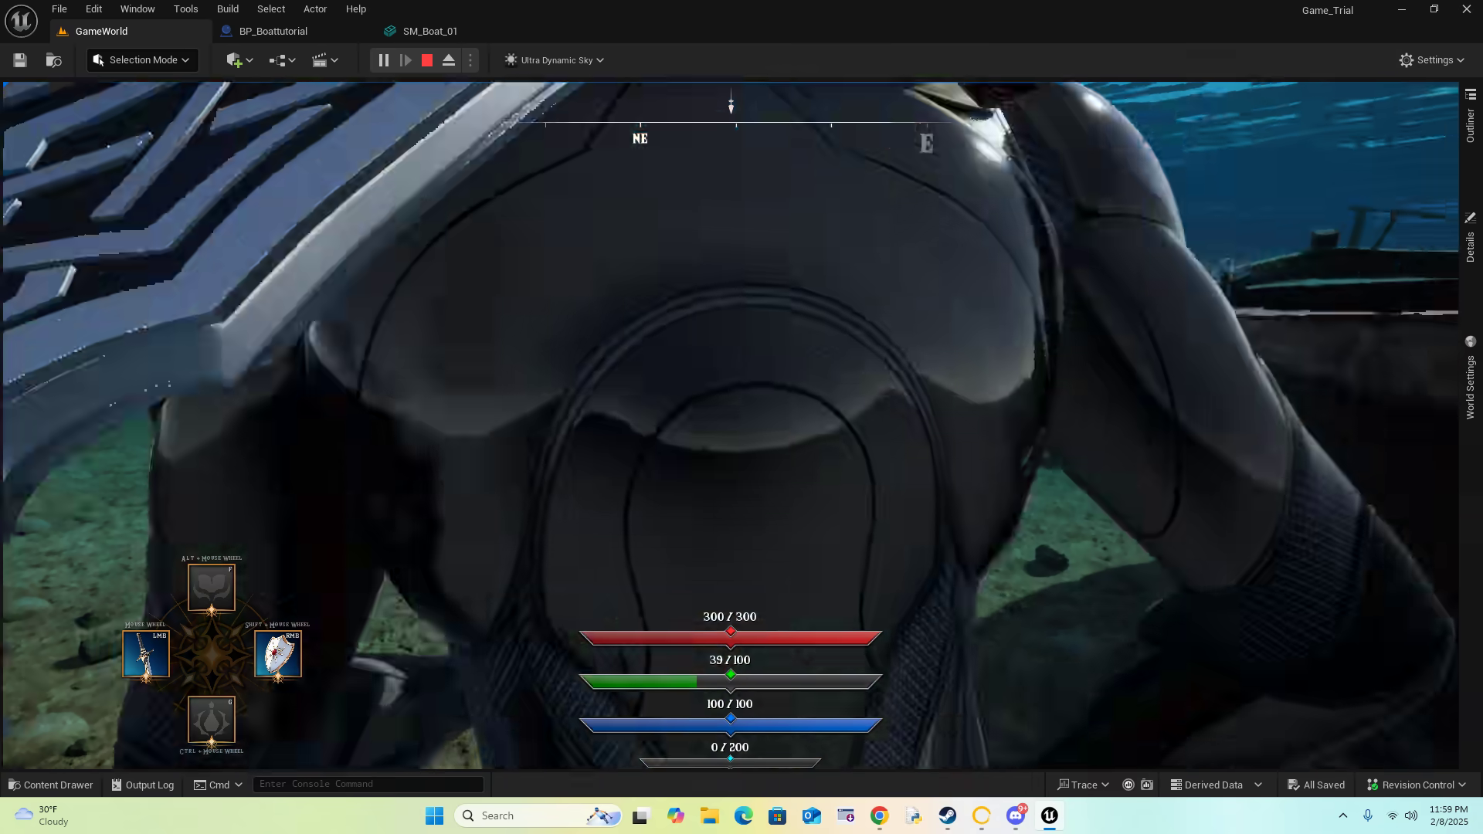
key("w")
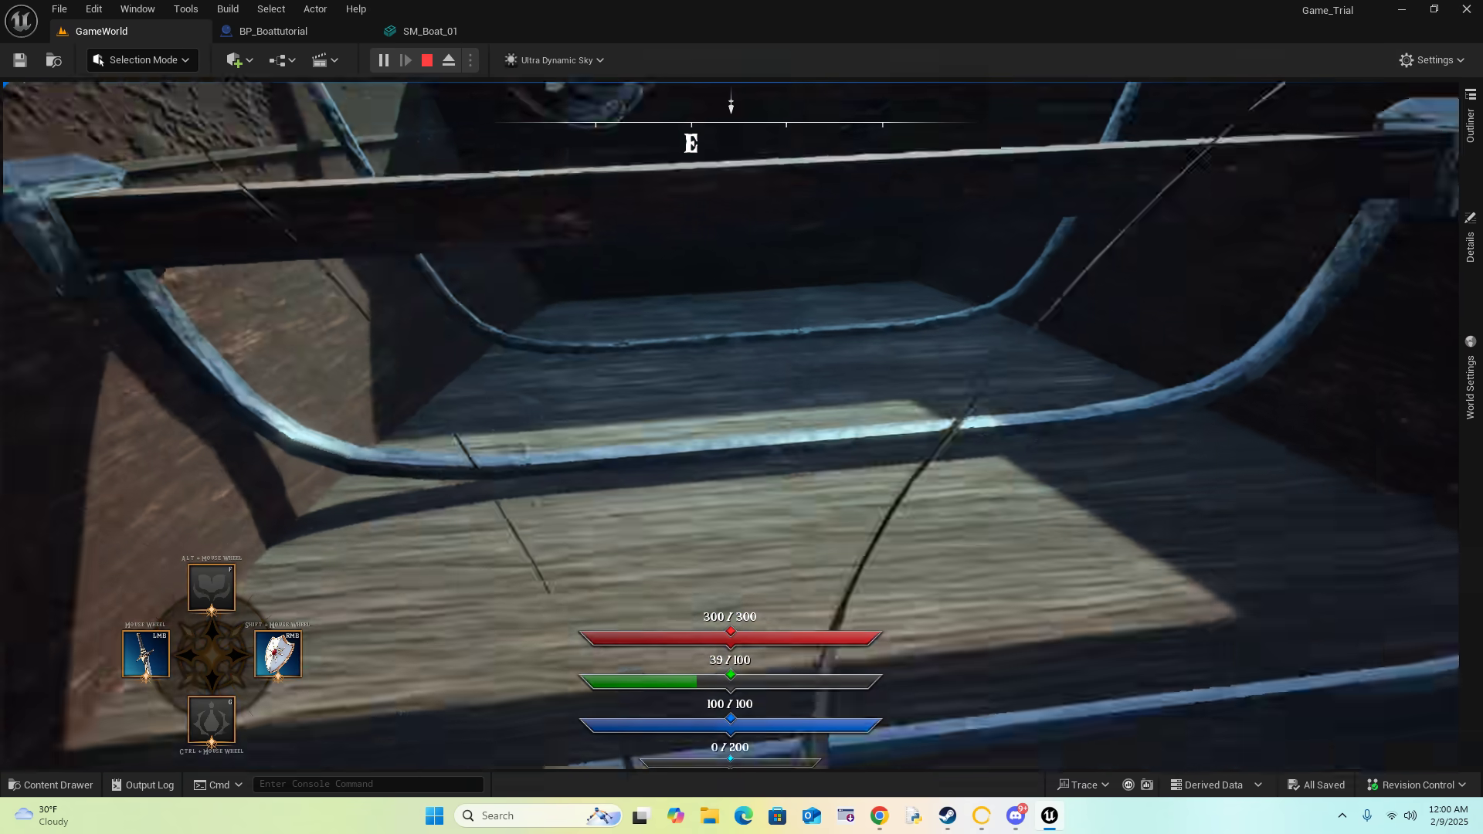
key("w")
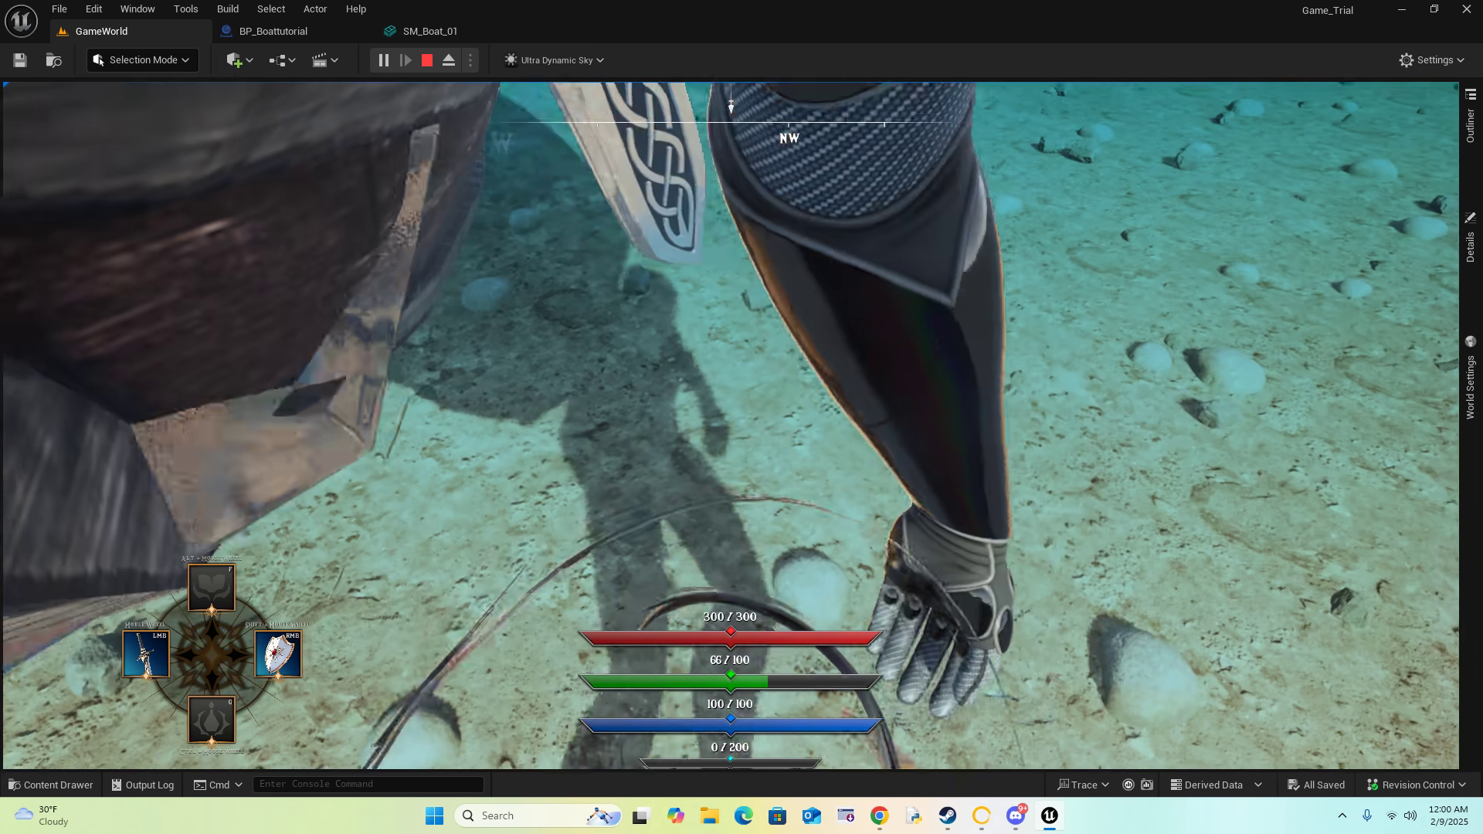
key("w")
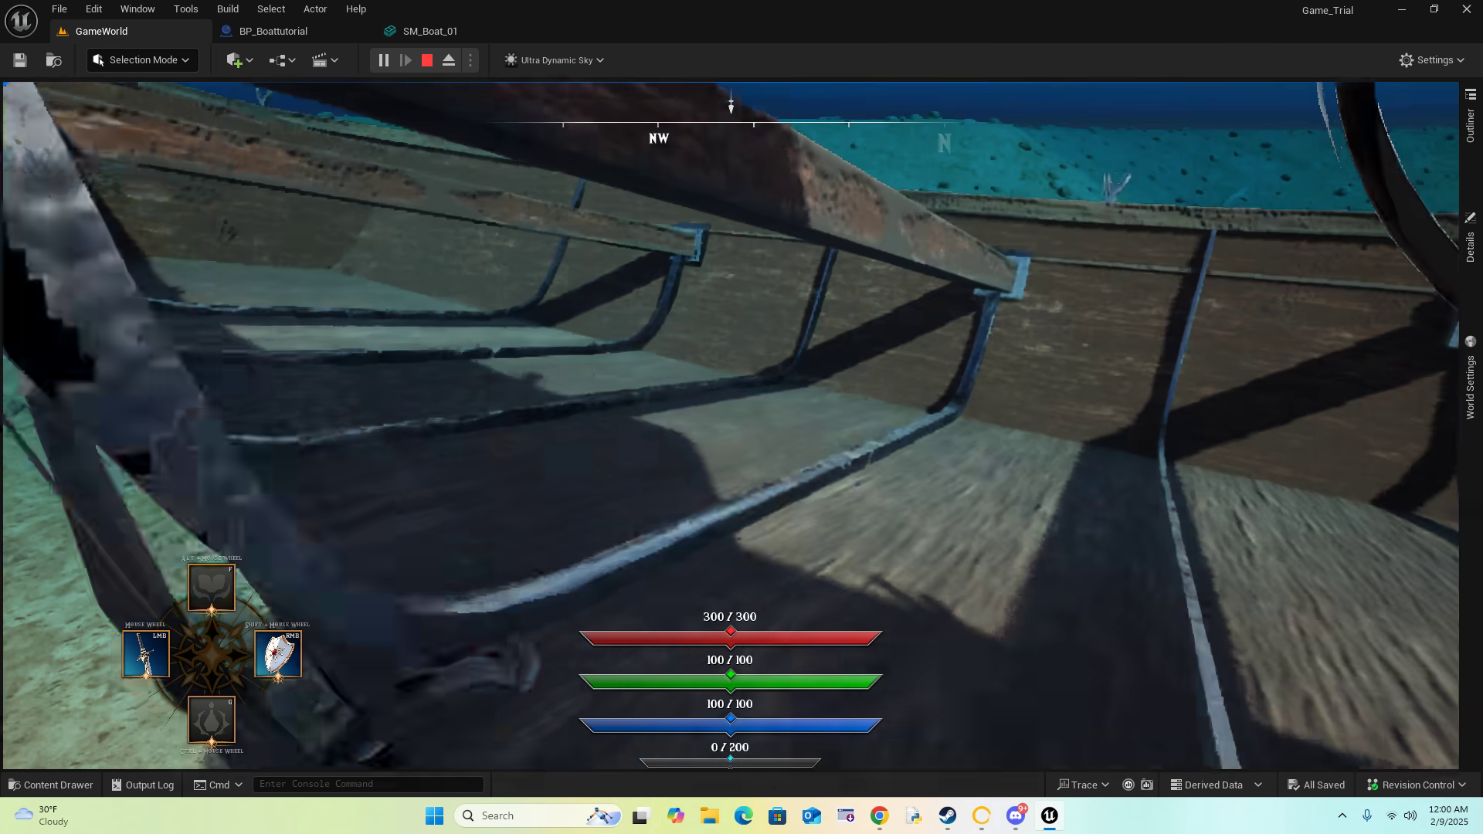
key("w")
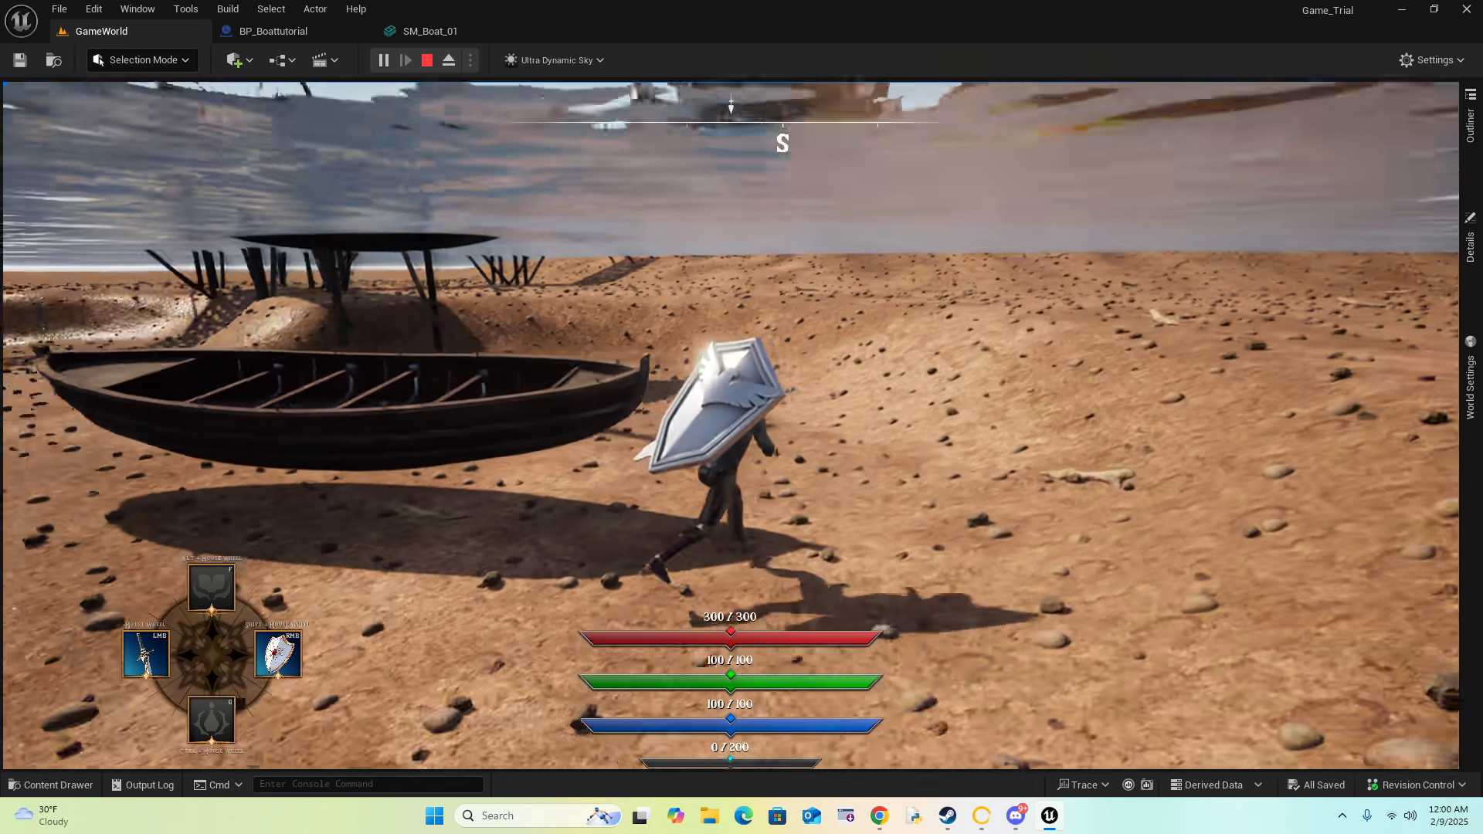
key("Escape")
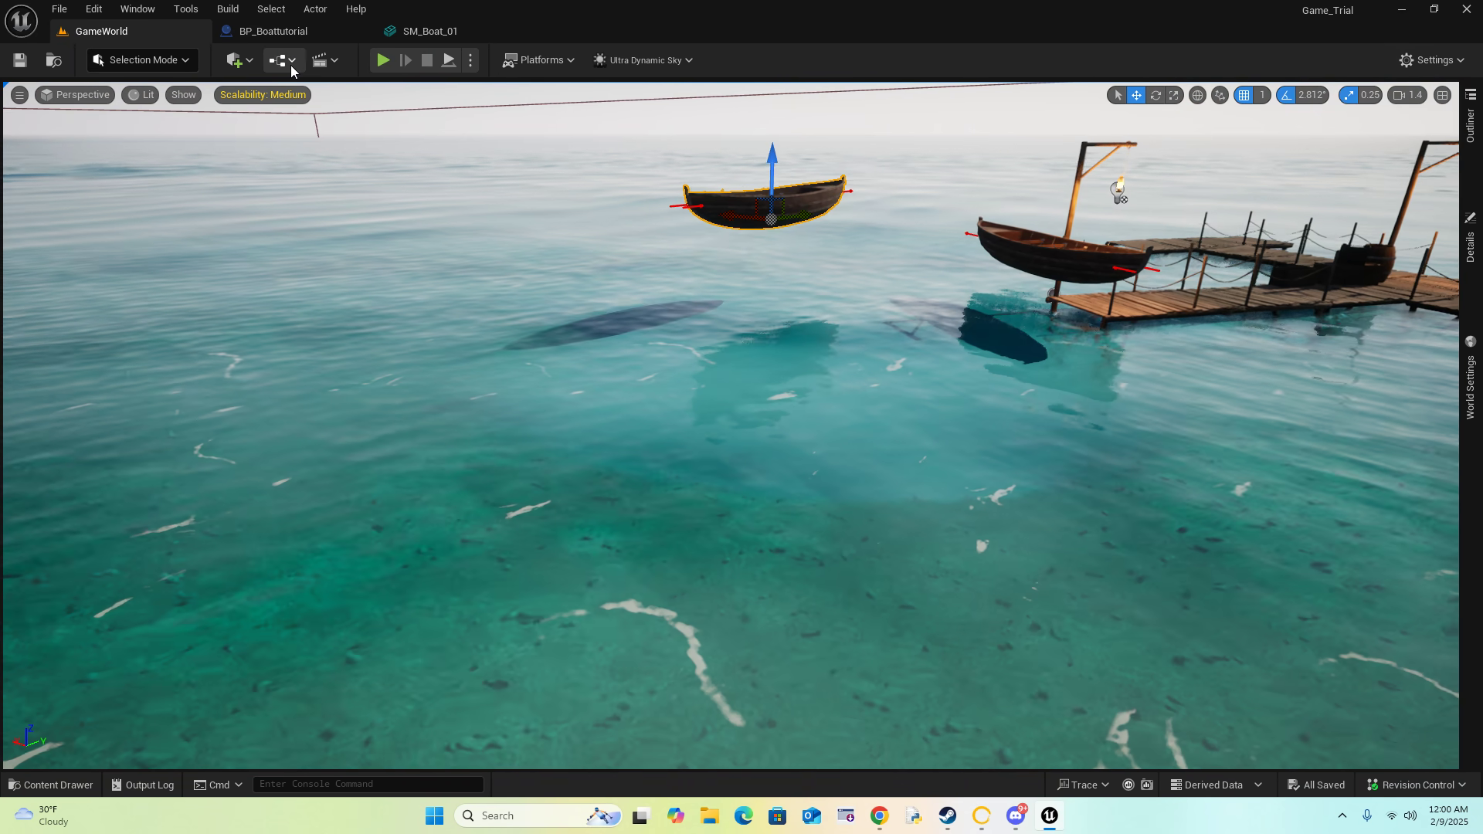
Step: Change the Collision Presets of the StaticMesh component in BP_Boattutorial to BlockAll
left_click(273, 31)
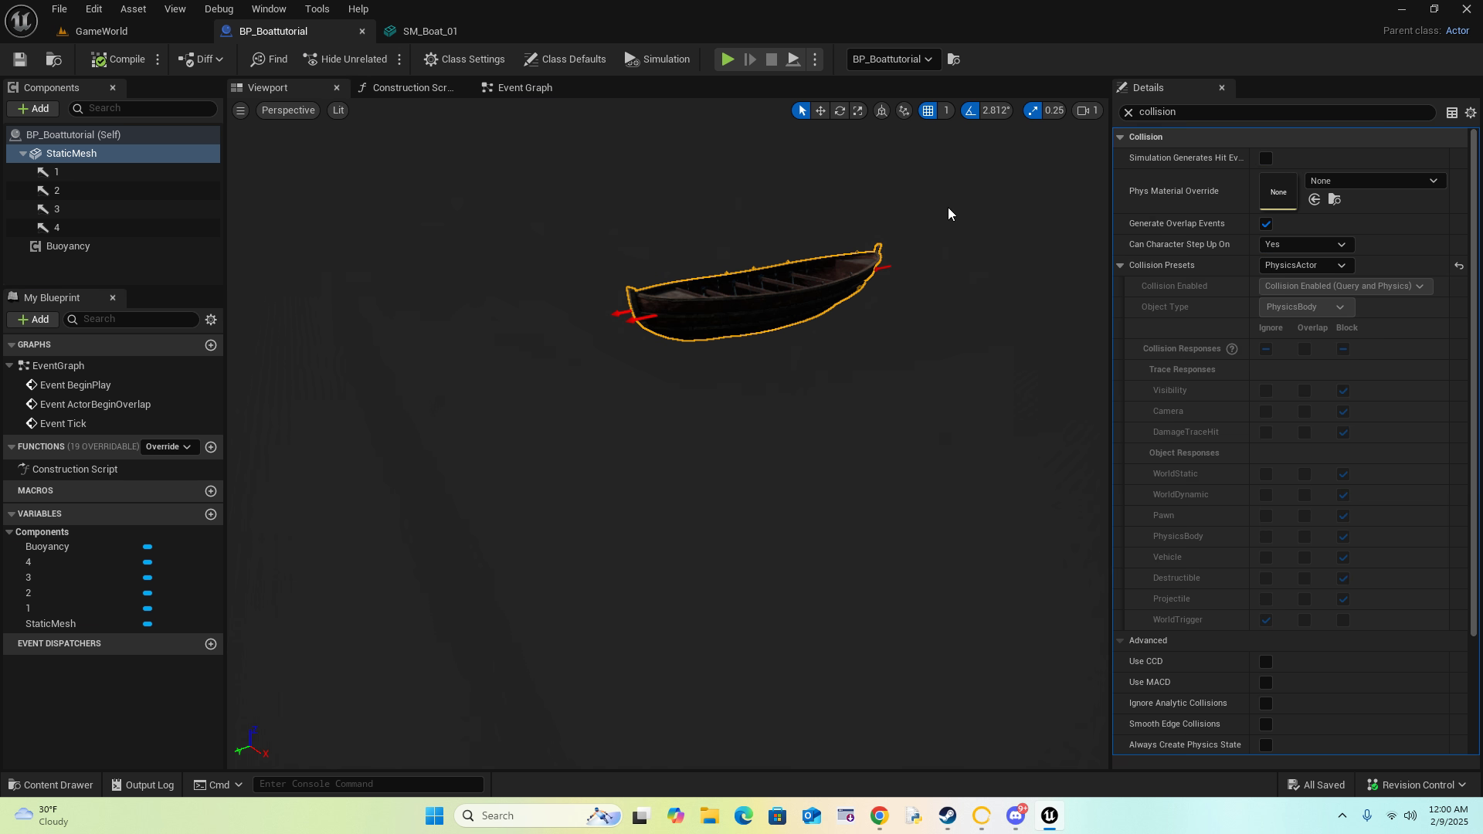
left_click(1319, 268)
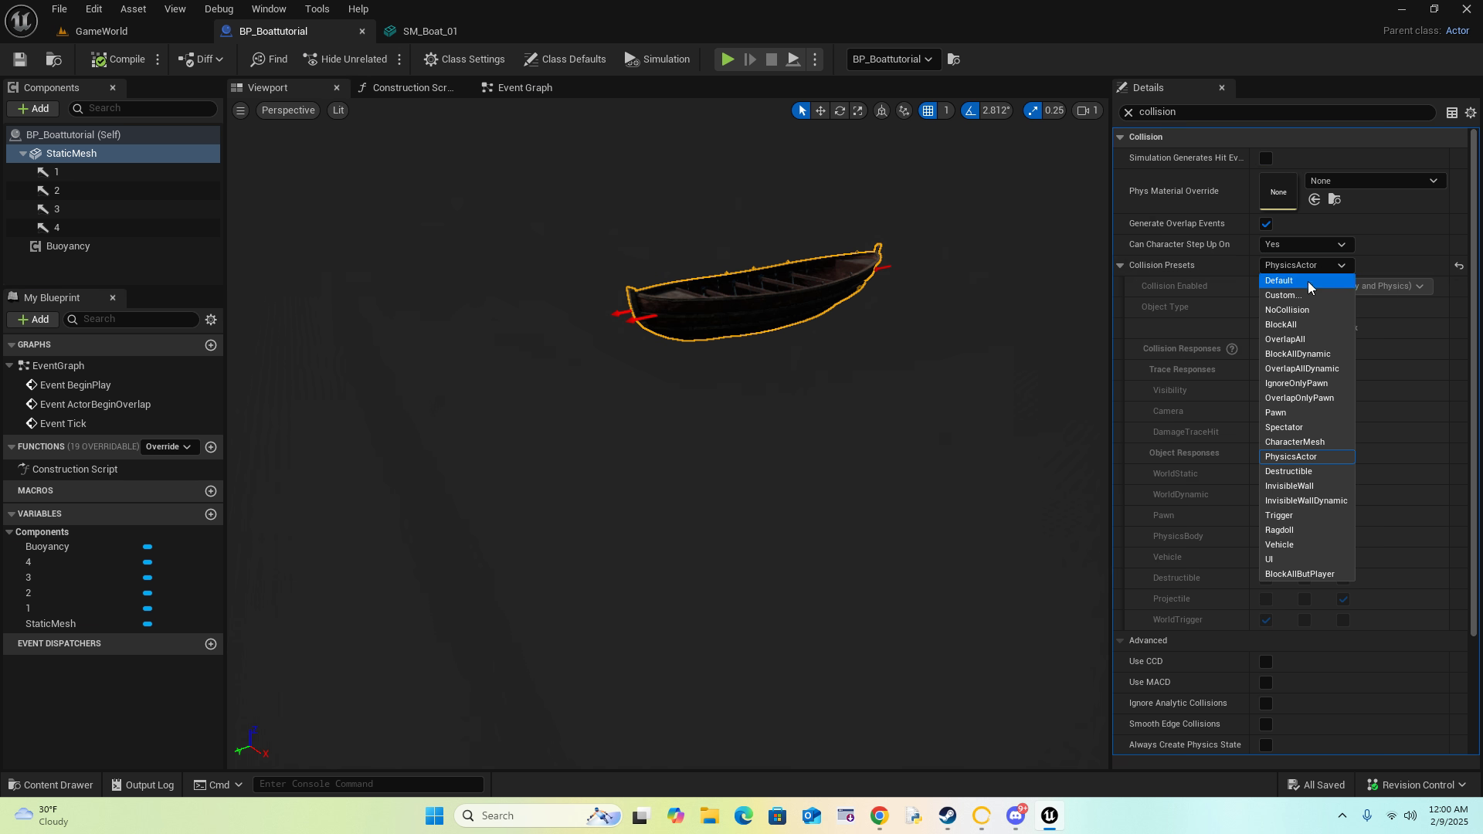
left_click(1320, 326)
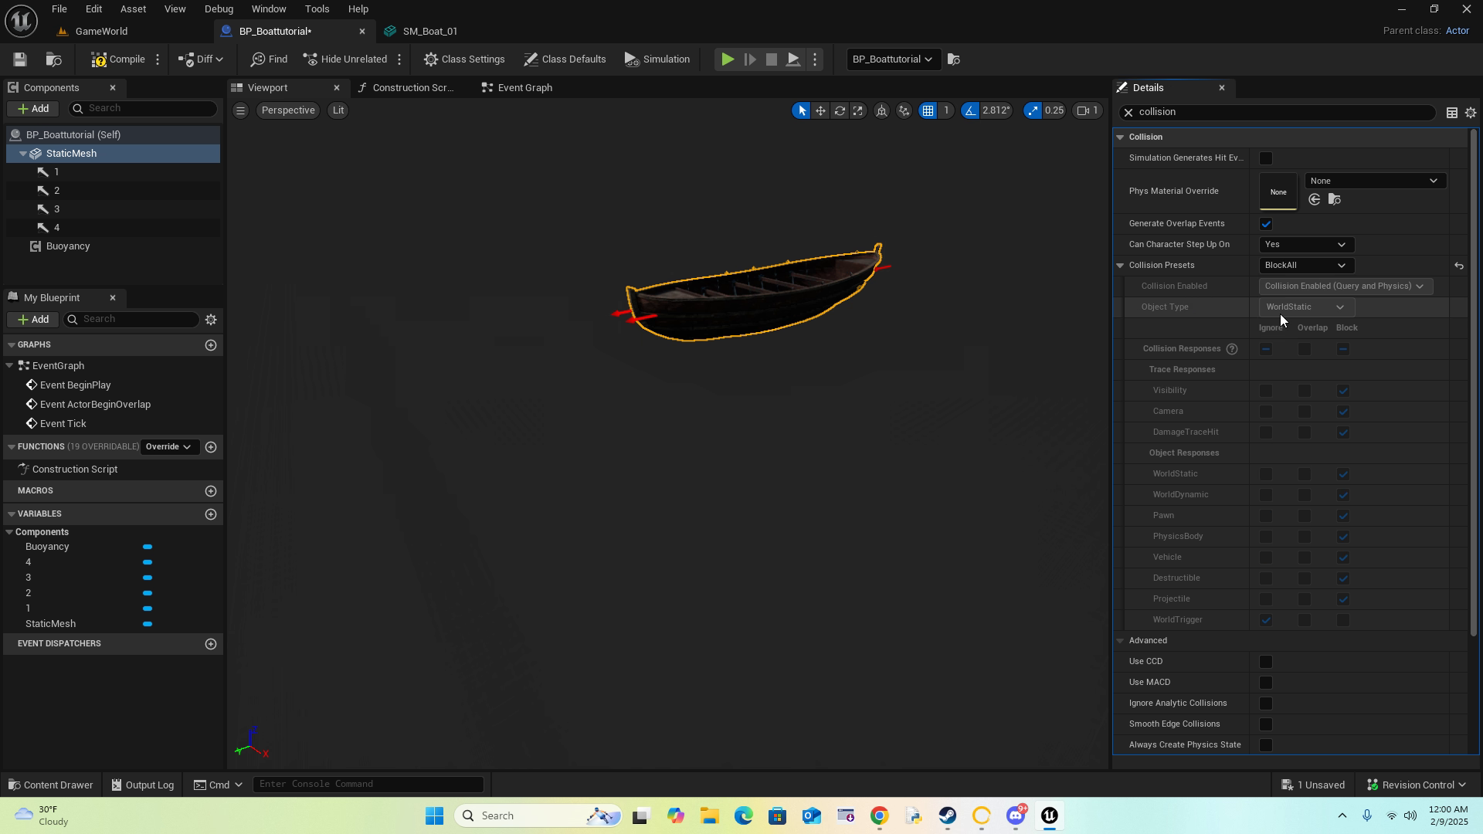
Step: Compile and save BP_Boattutorial with its BlockAll collision preset
left_click(99, 59)
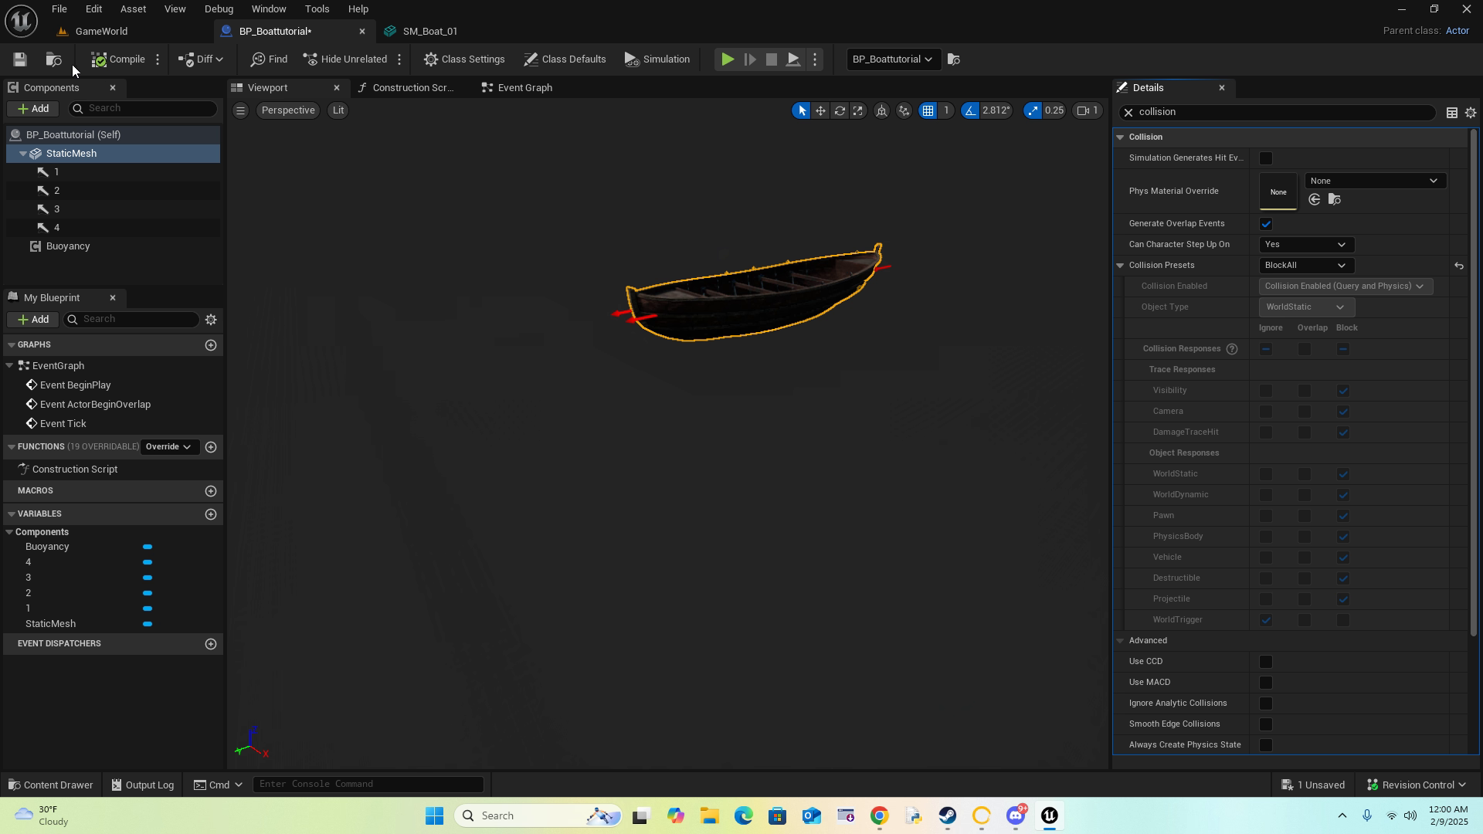
left_click(25, 61)
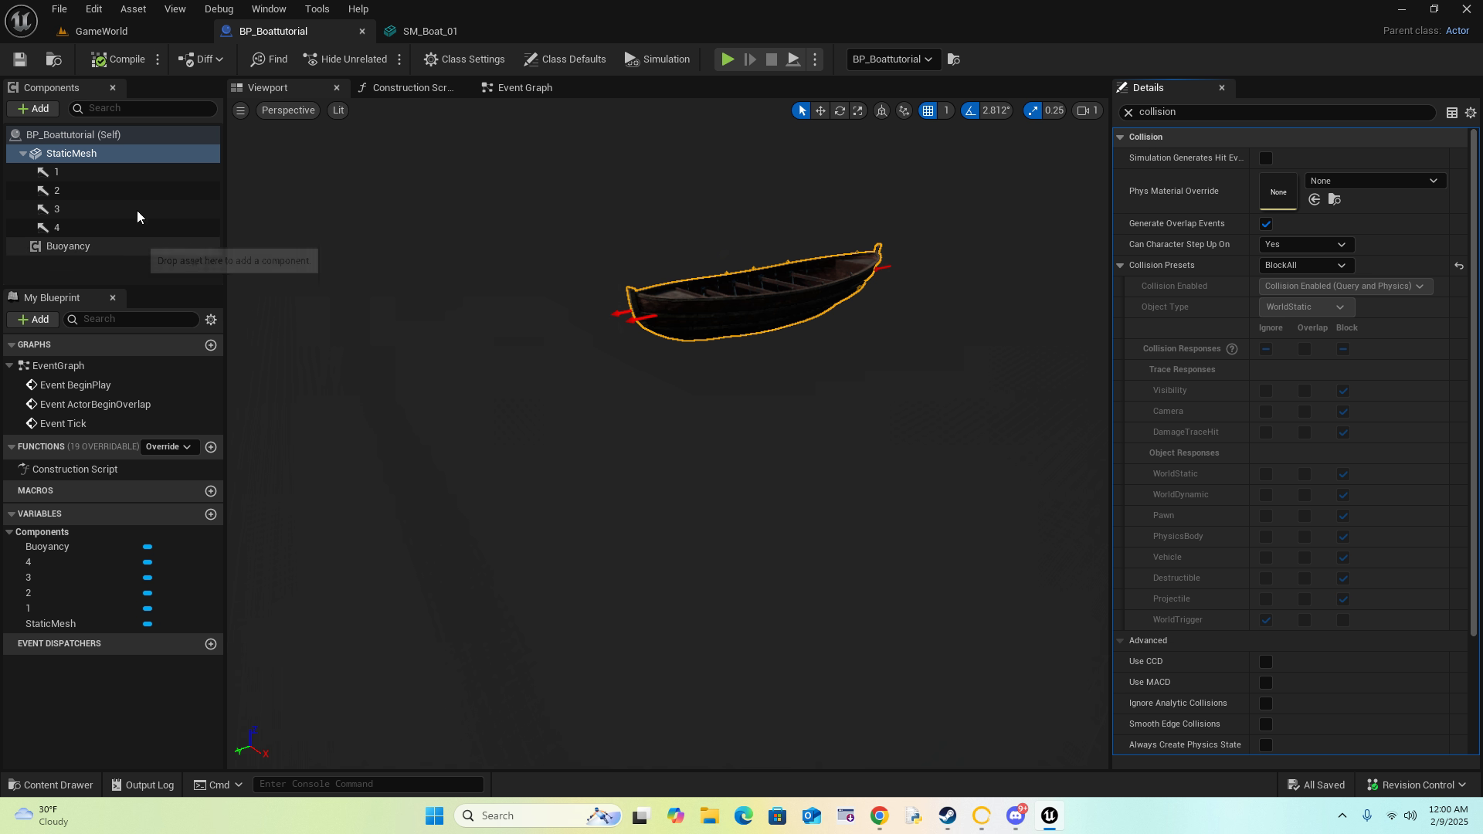
left_click(154, 149)
Step: Play the GameWorld level, run the character over the beach into the shallow water toward the moored boat, and stop playing
left_click(141, 29)
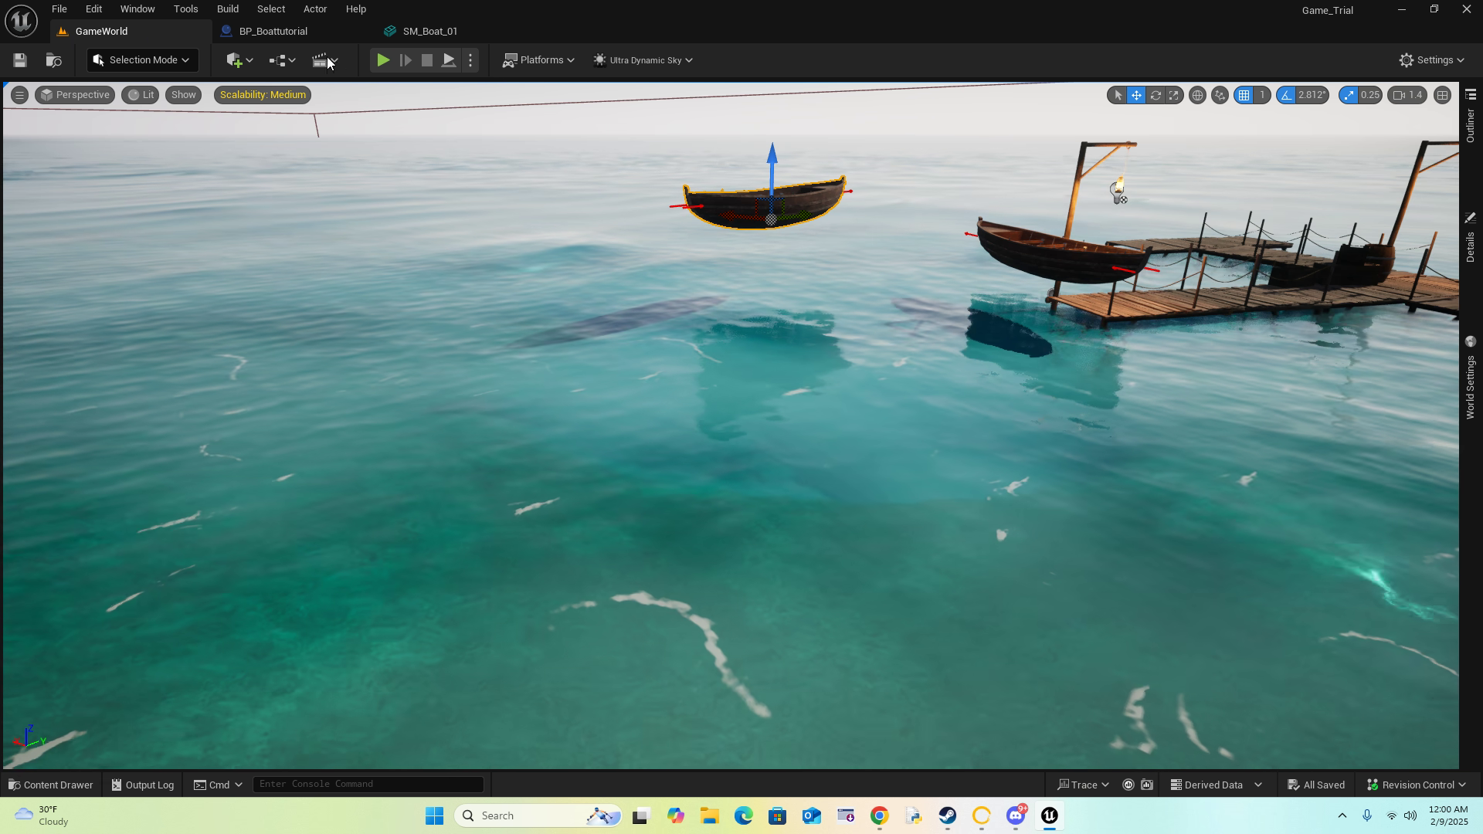
left_click(383, 59)
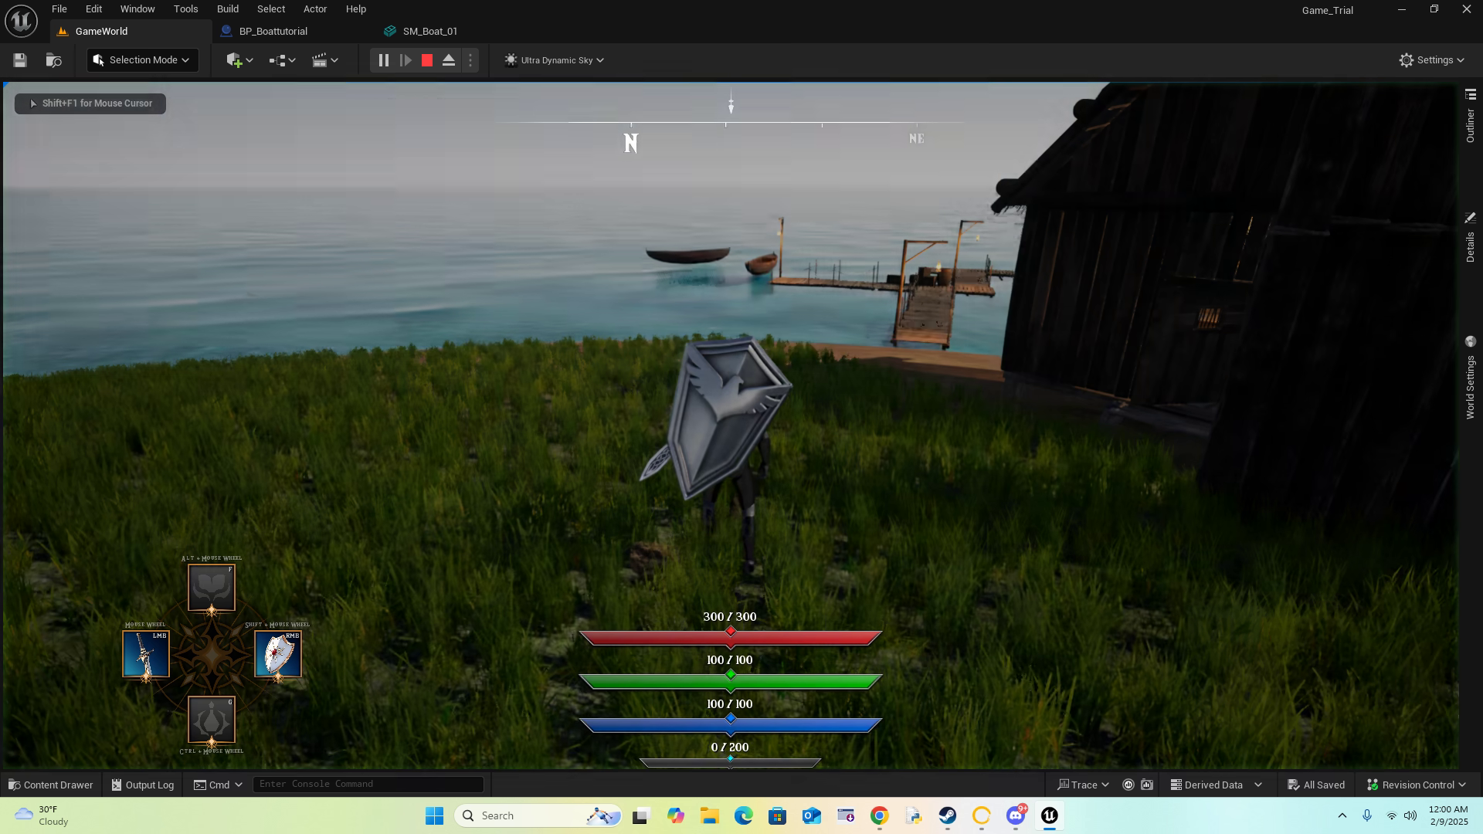
key("w")
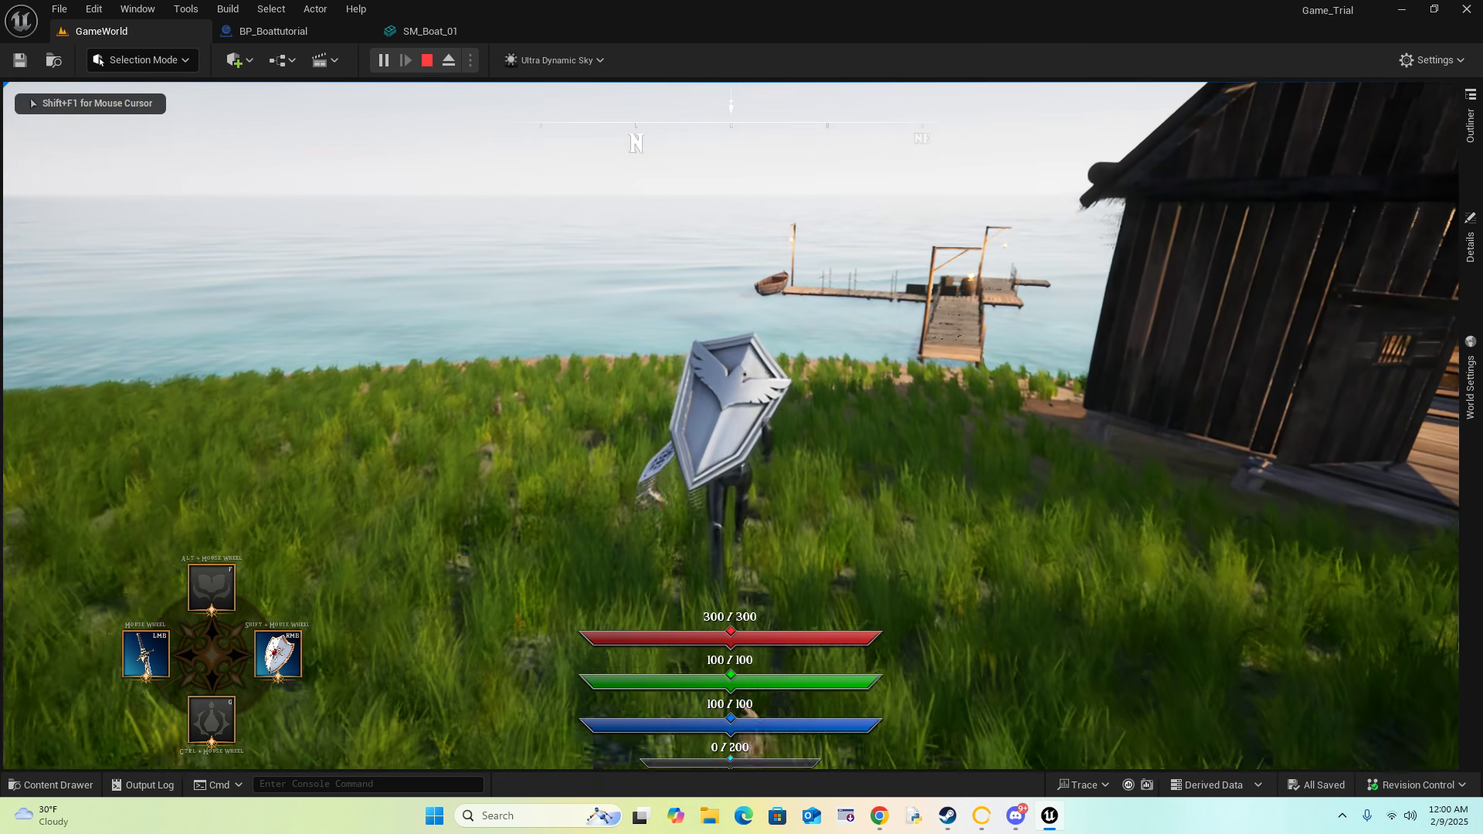
key("w")
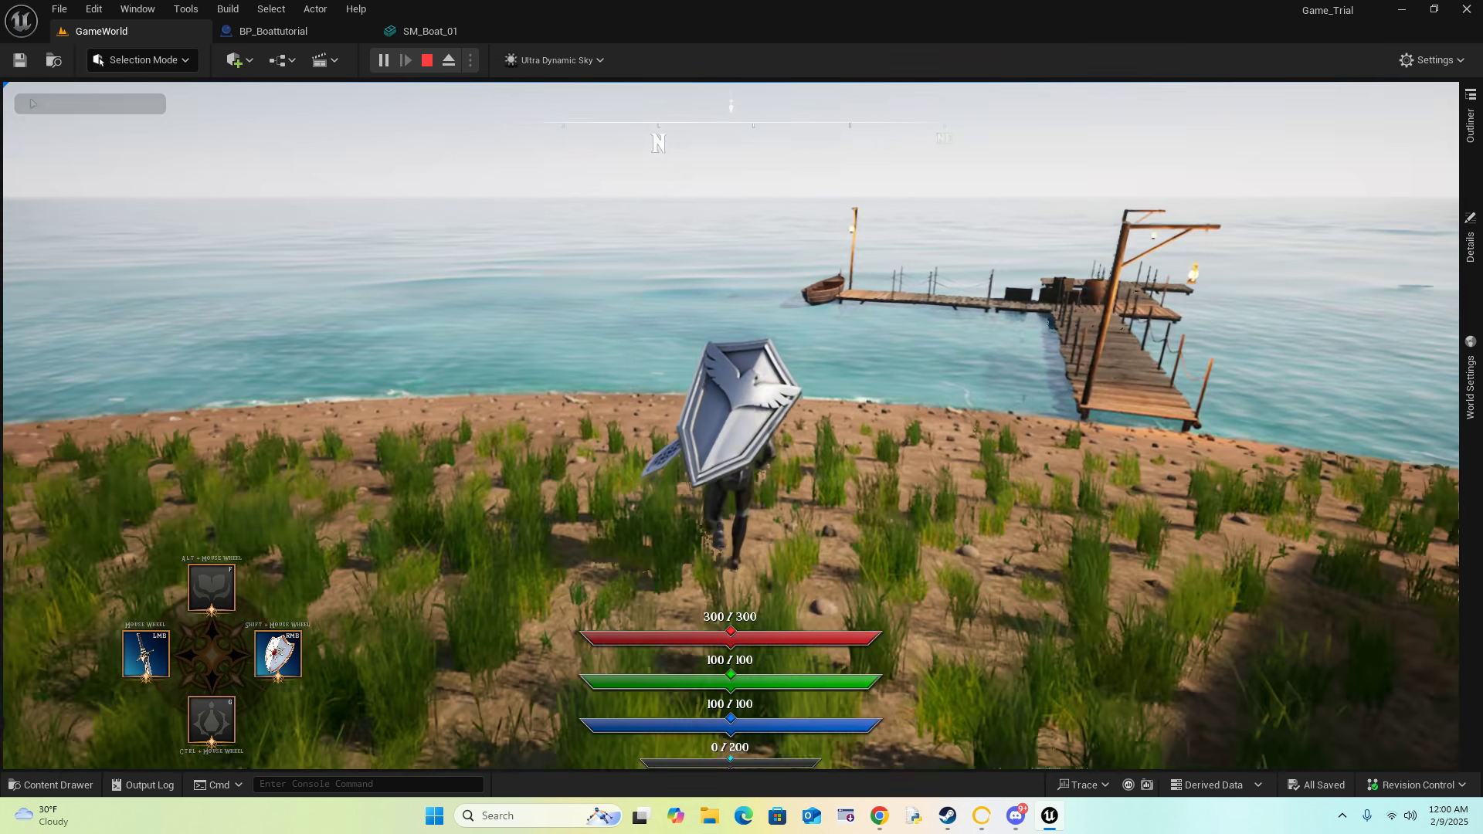
key("w")
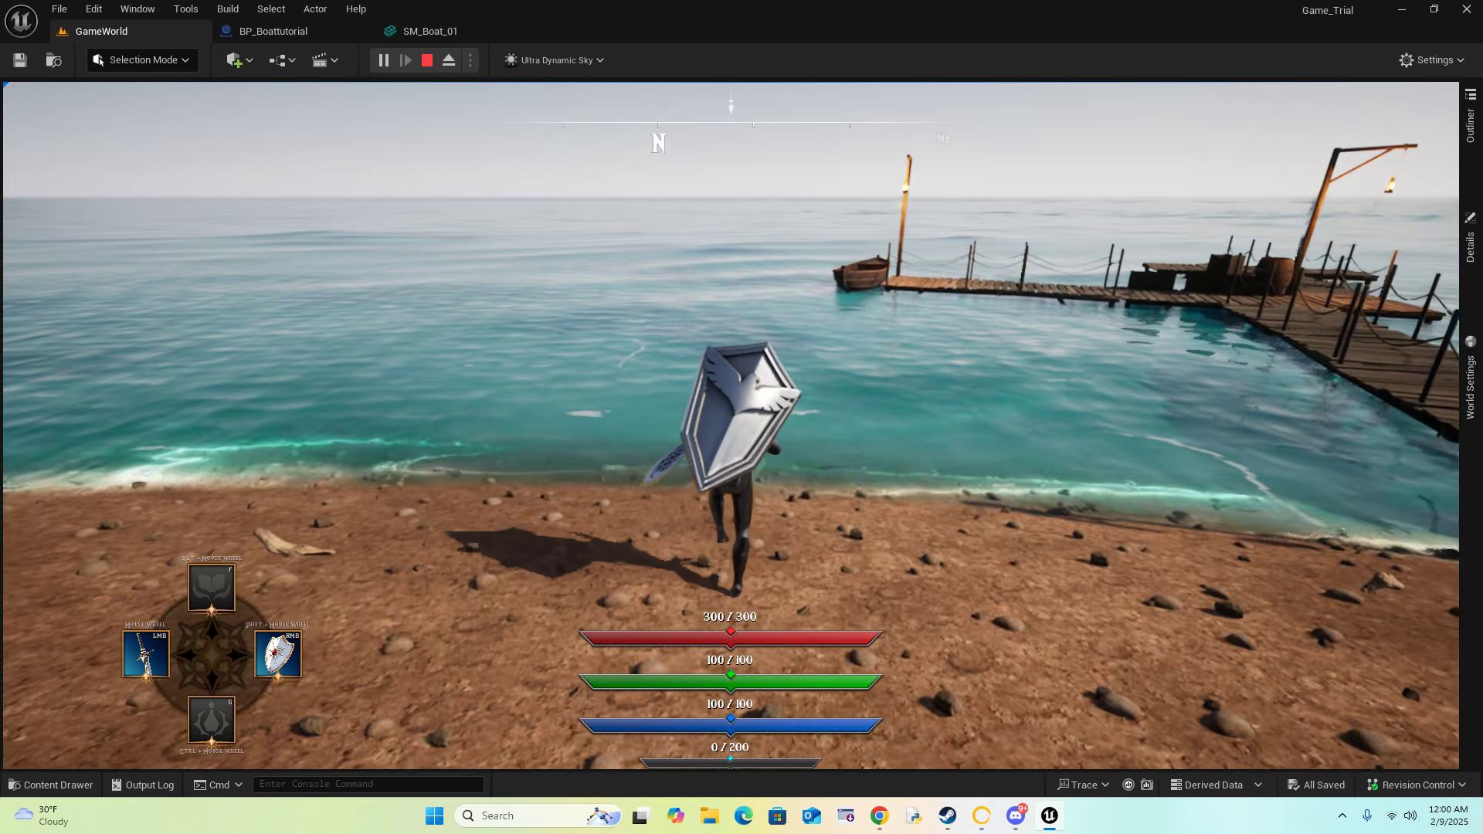
key("w")
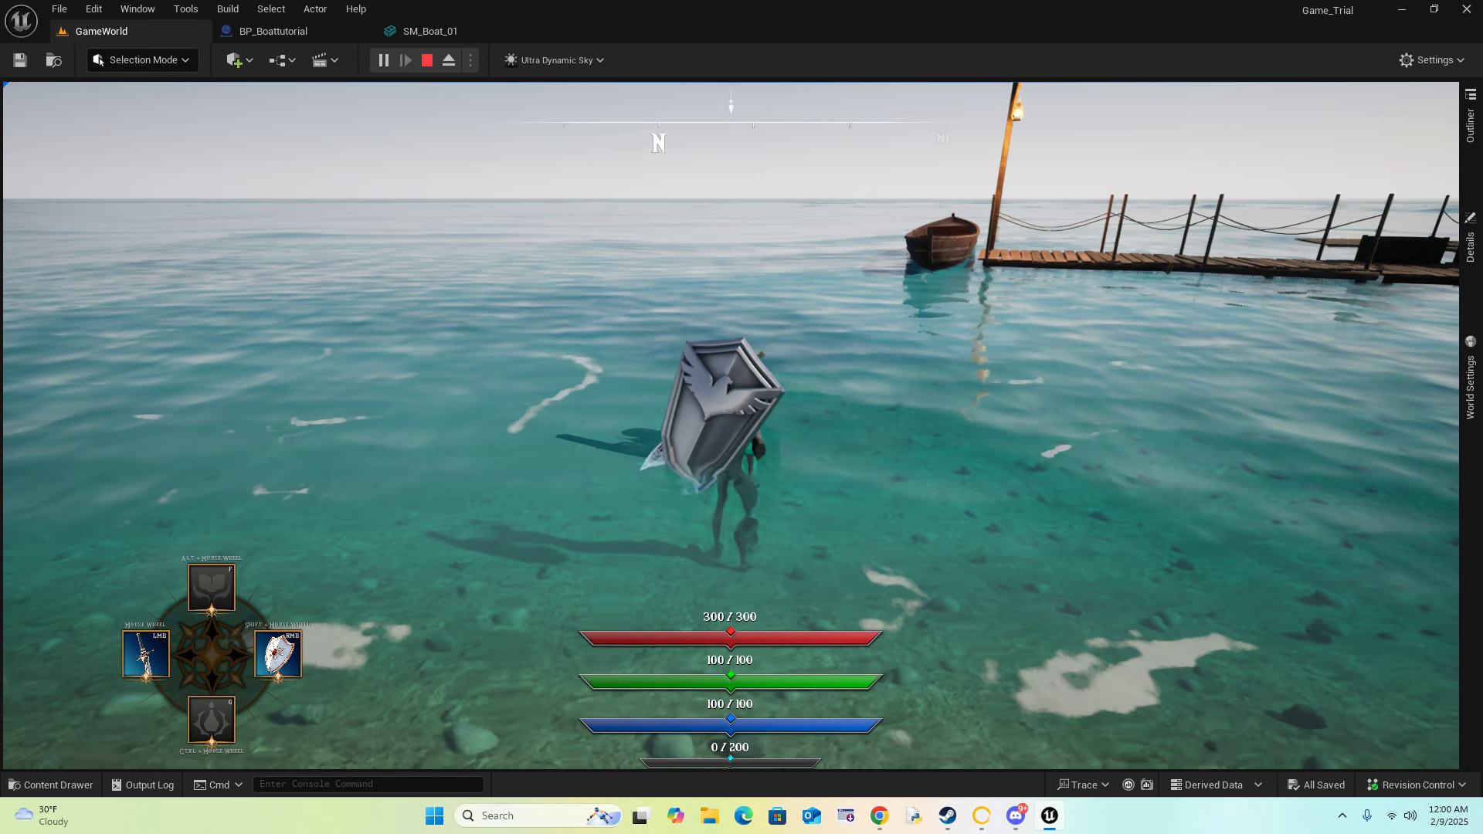
key("w")
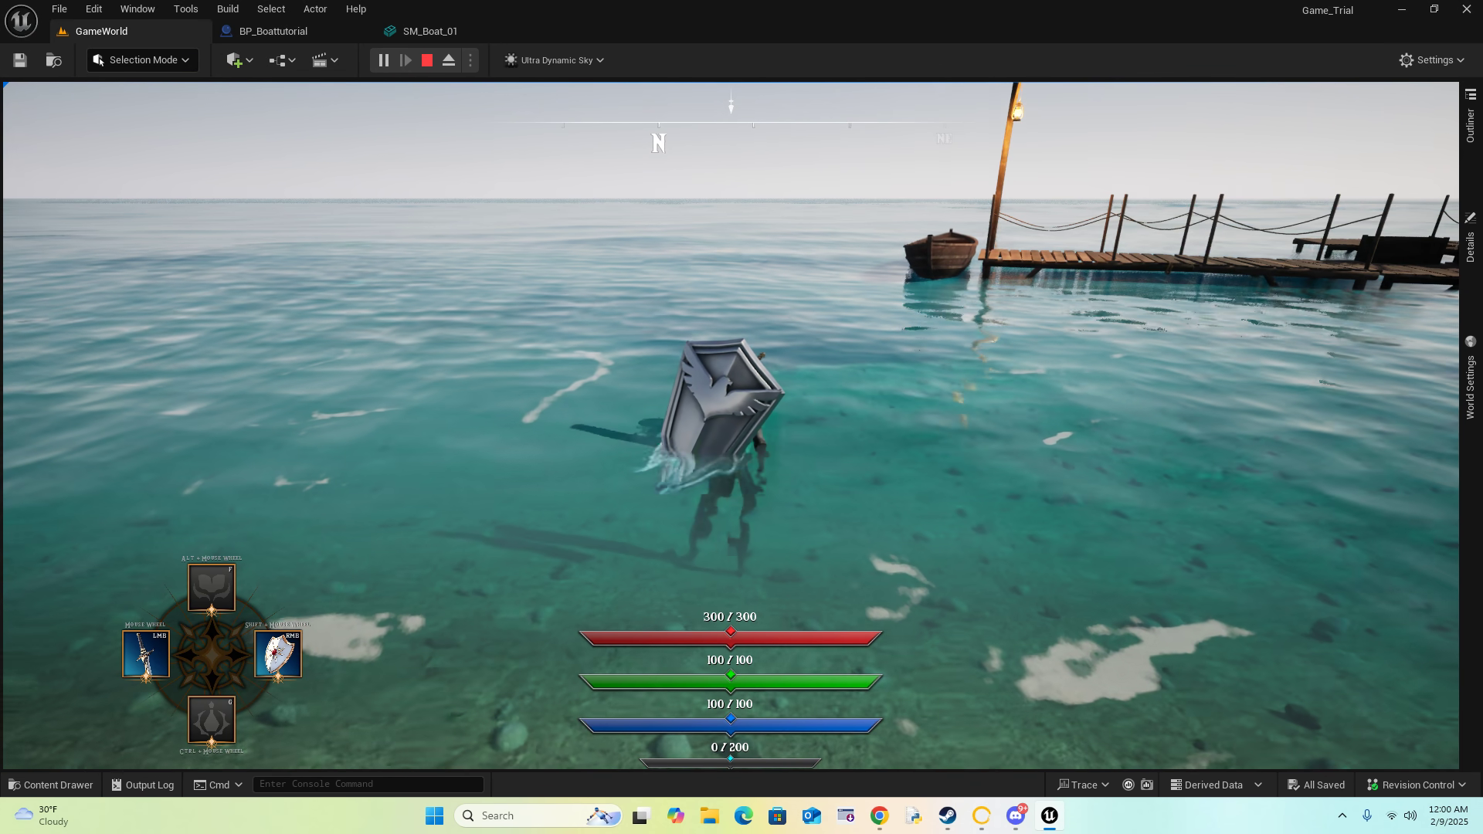
key("w")
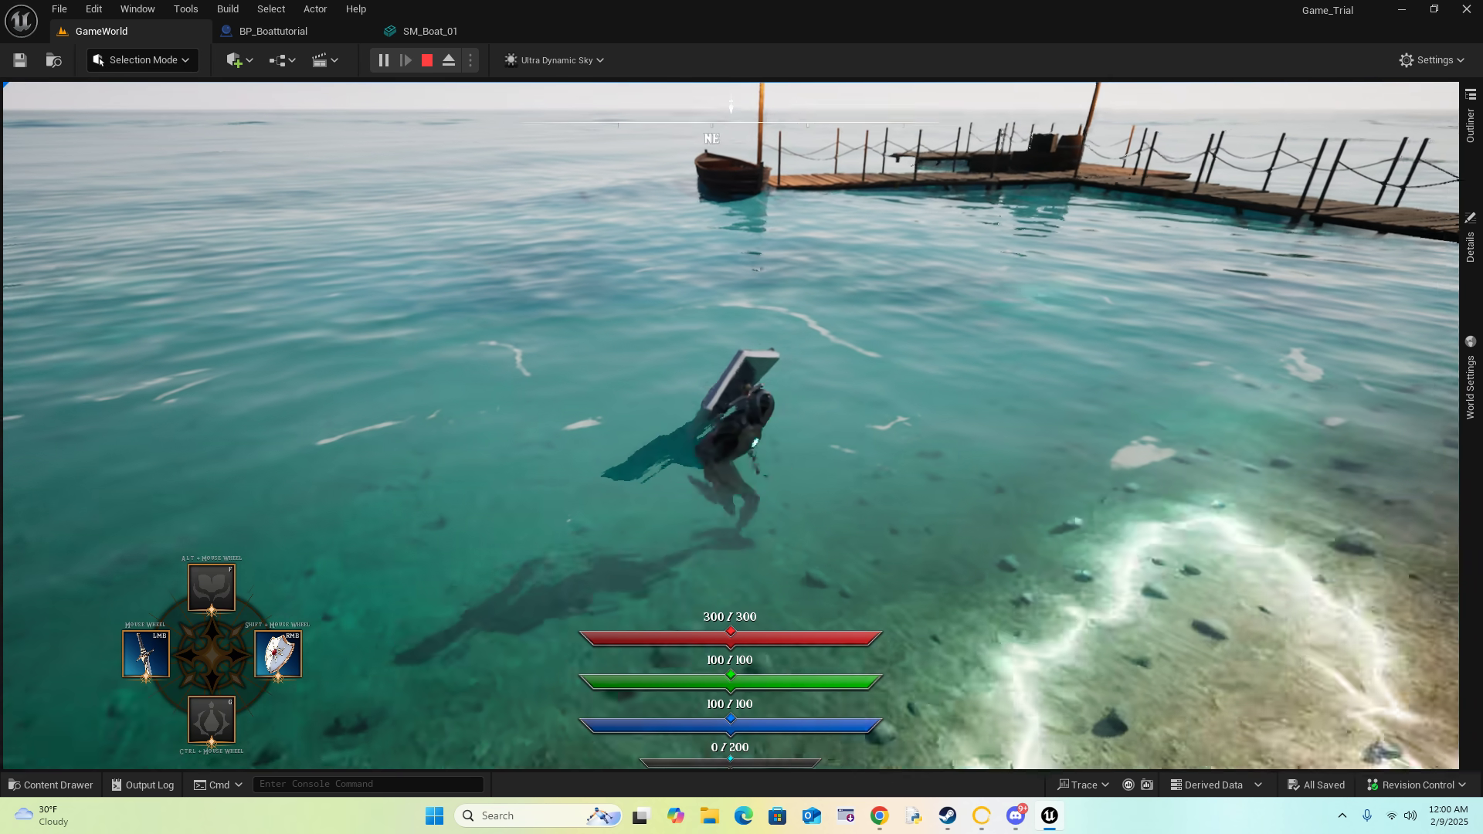
key("Escape")
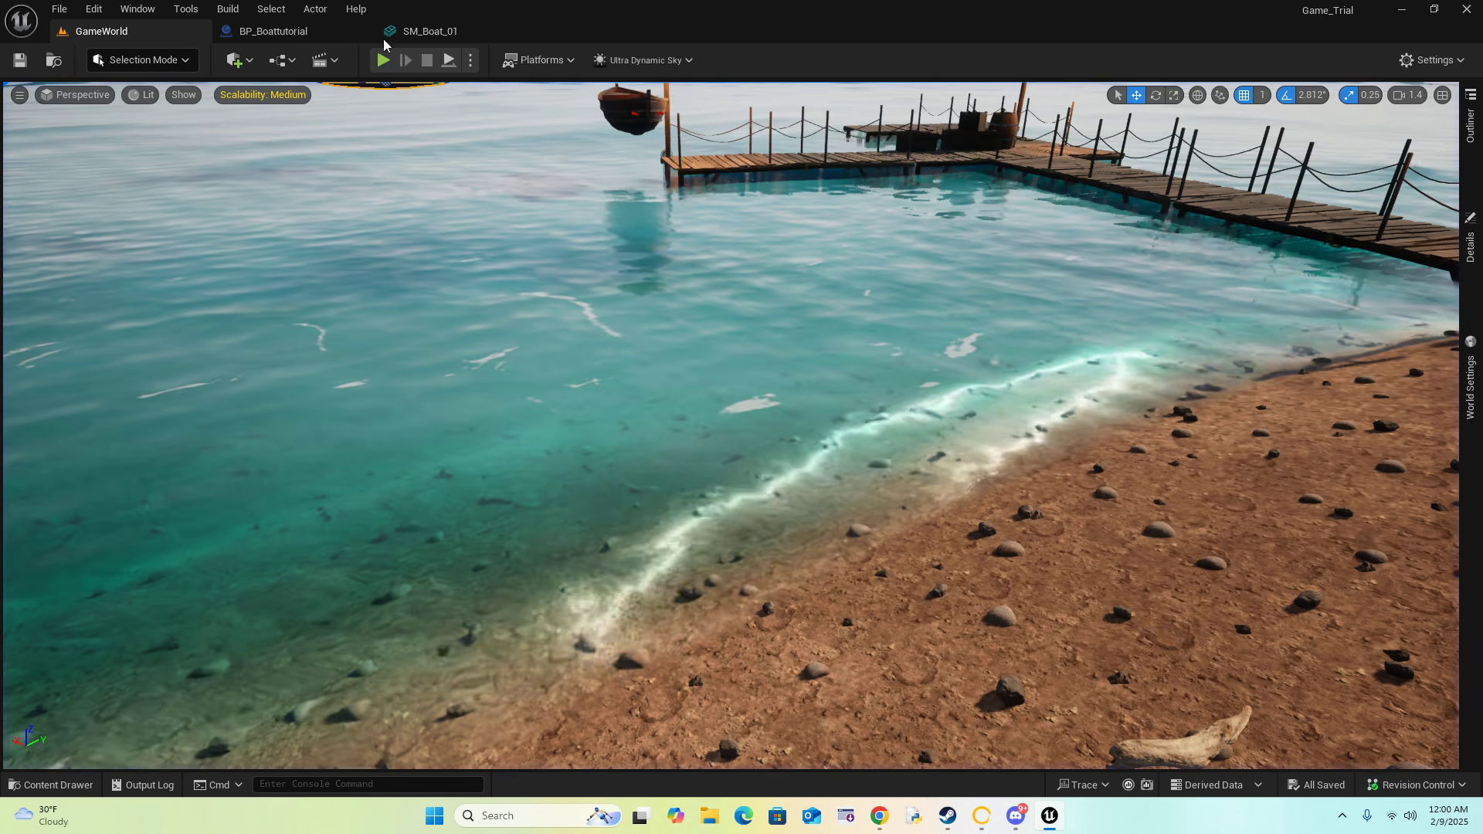
Step: Clear the property filter in BP_Boattutorial, open the StaticMesh component's SM_Boat_02 mesh and review the simplified collision types it offers
left_click(274, 31)
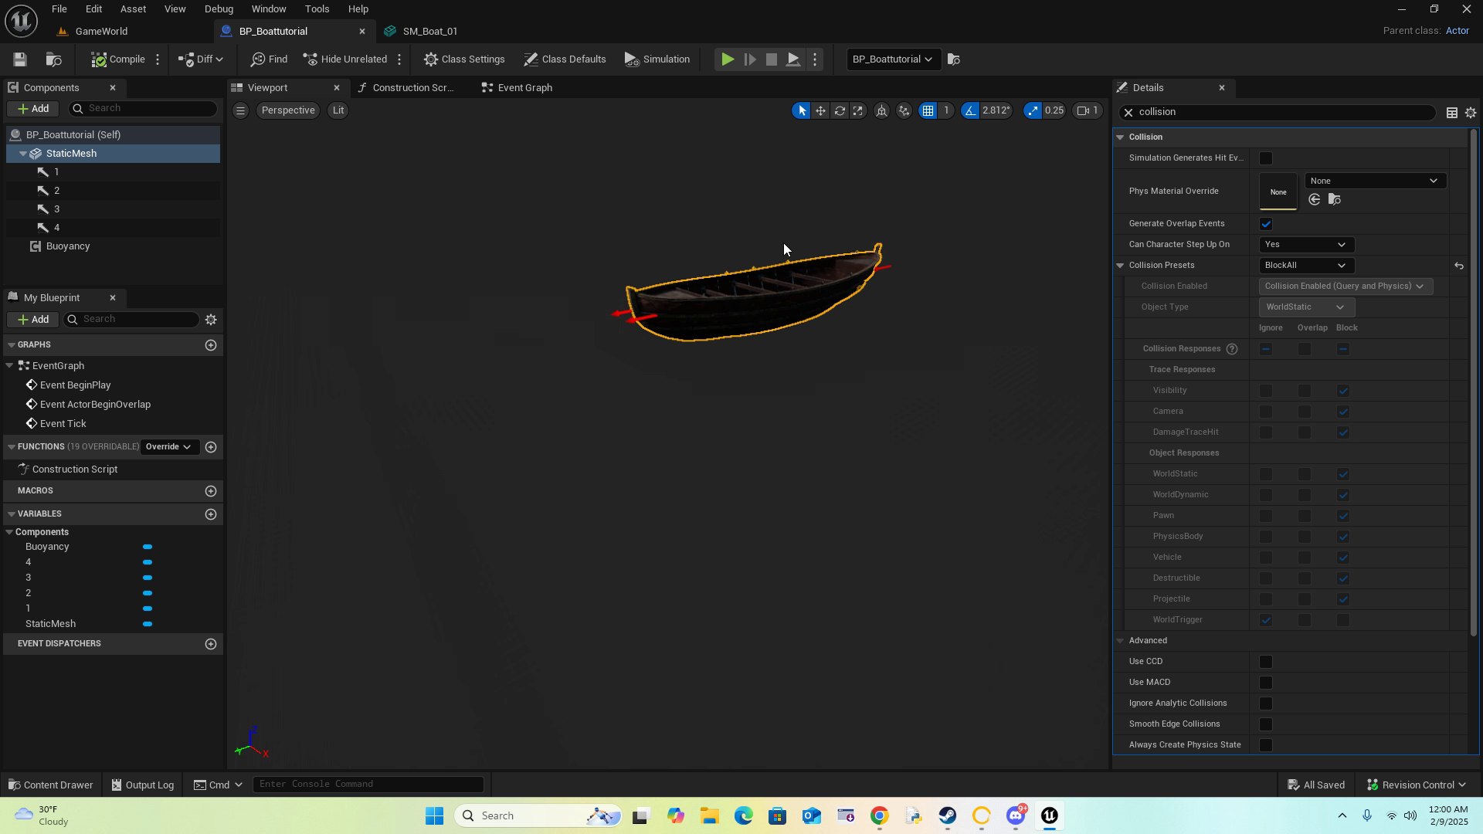
left_click(1129, 112)
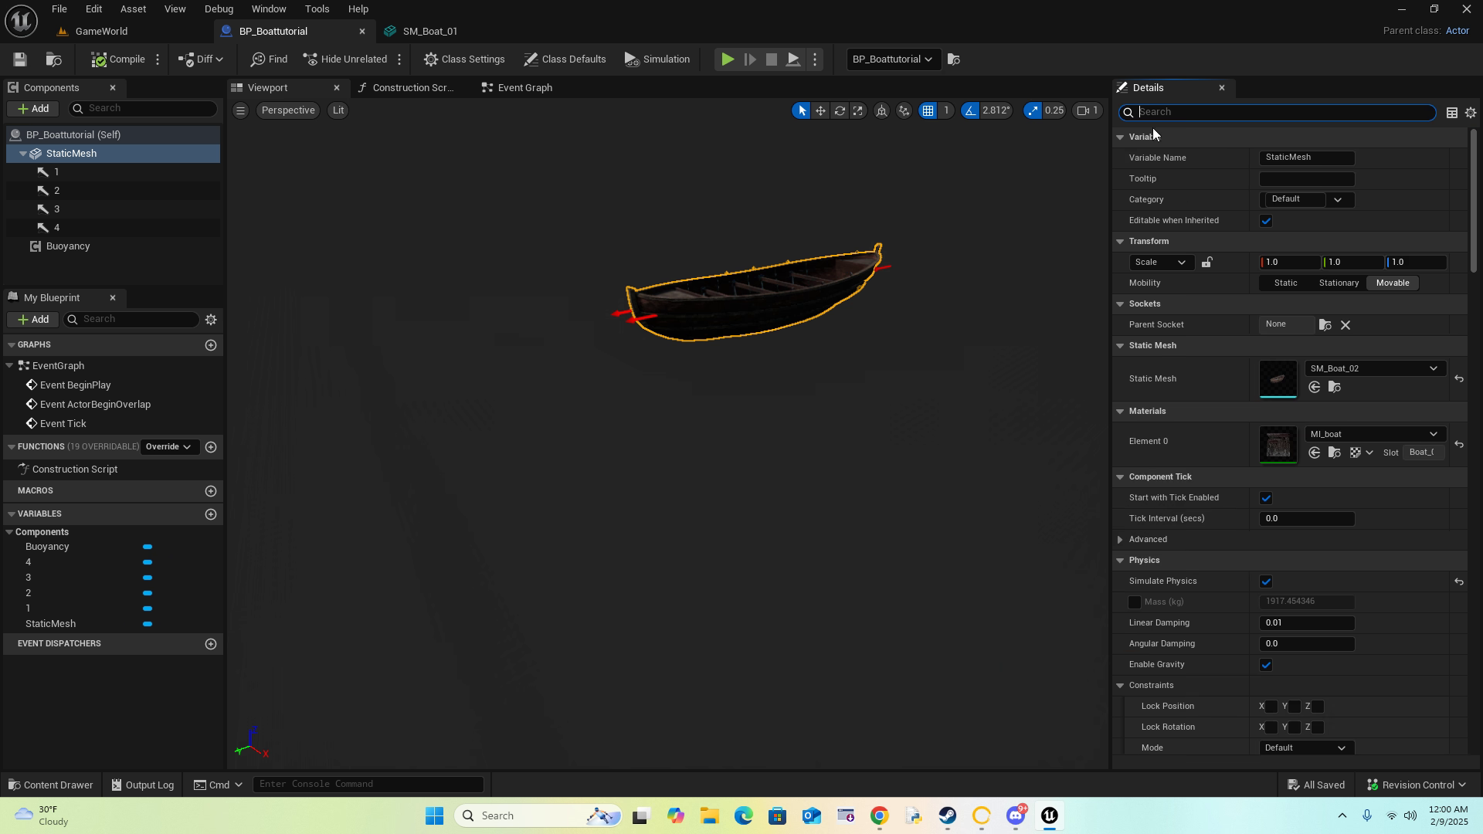
double_click(1271, 378)
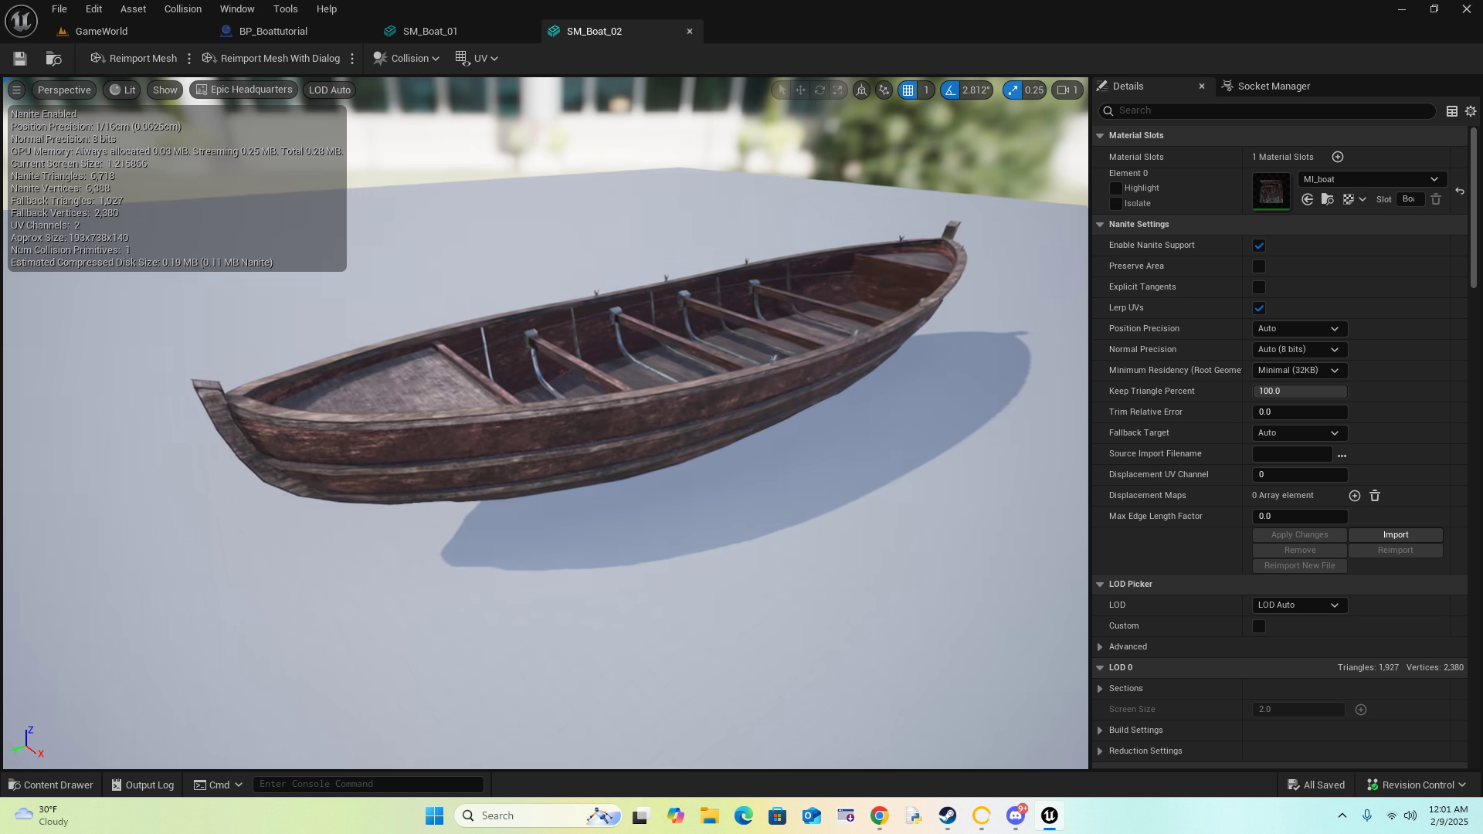
left_click(391, 63)
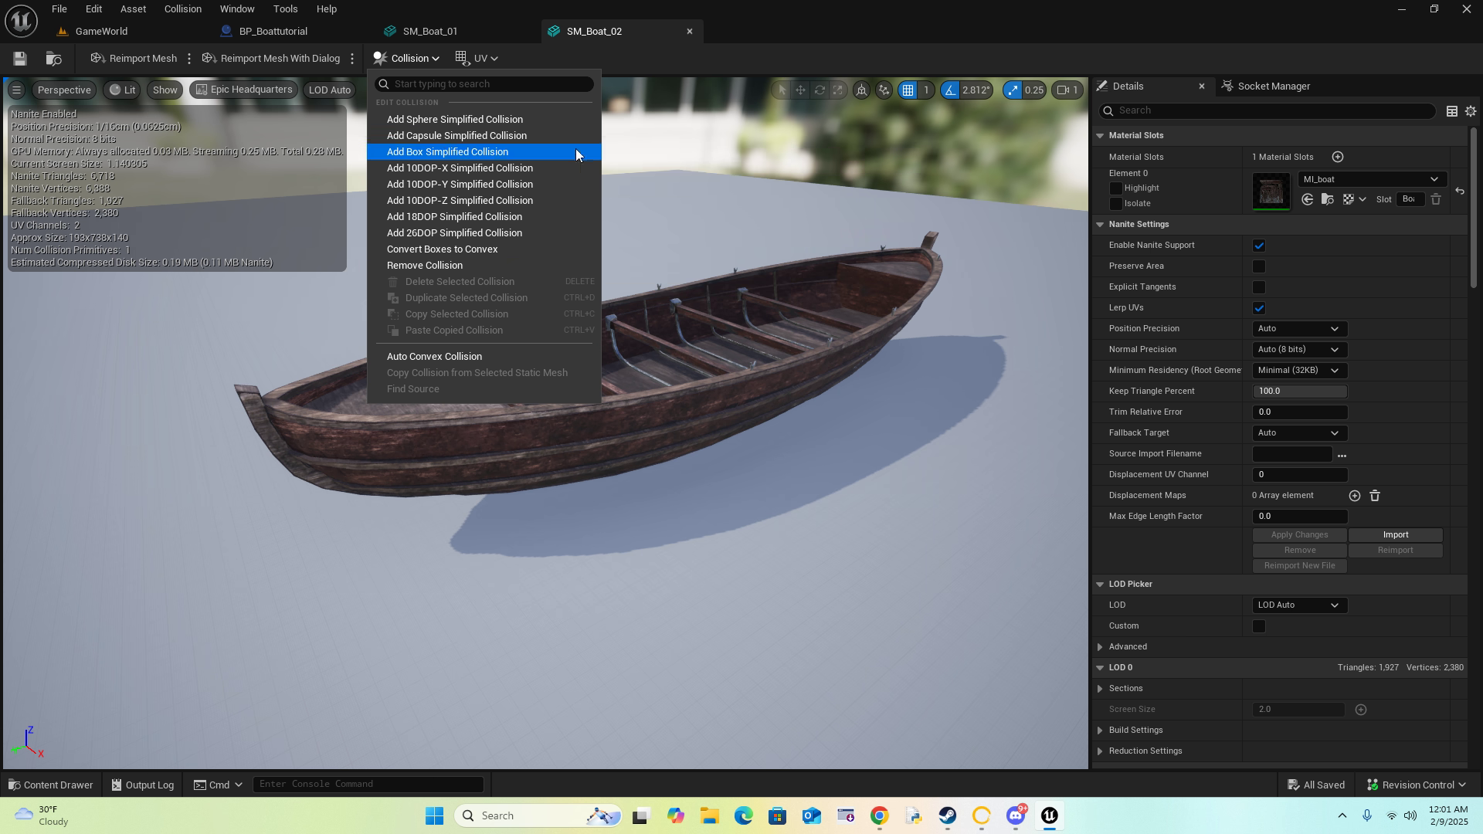
left_click(669, 136)
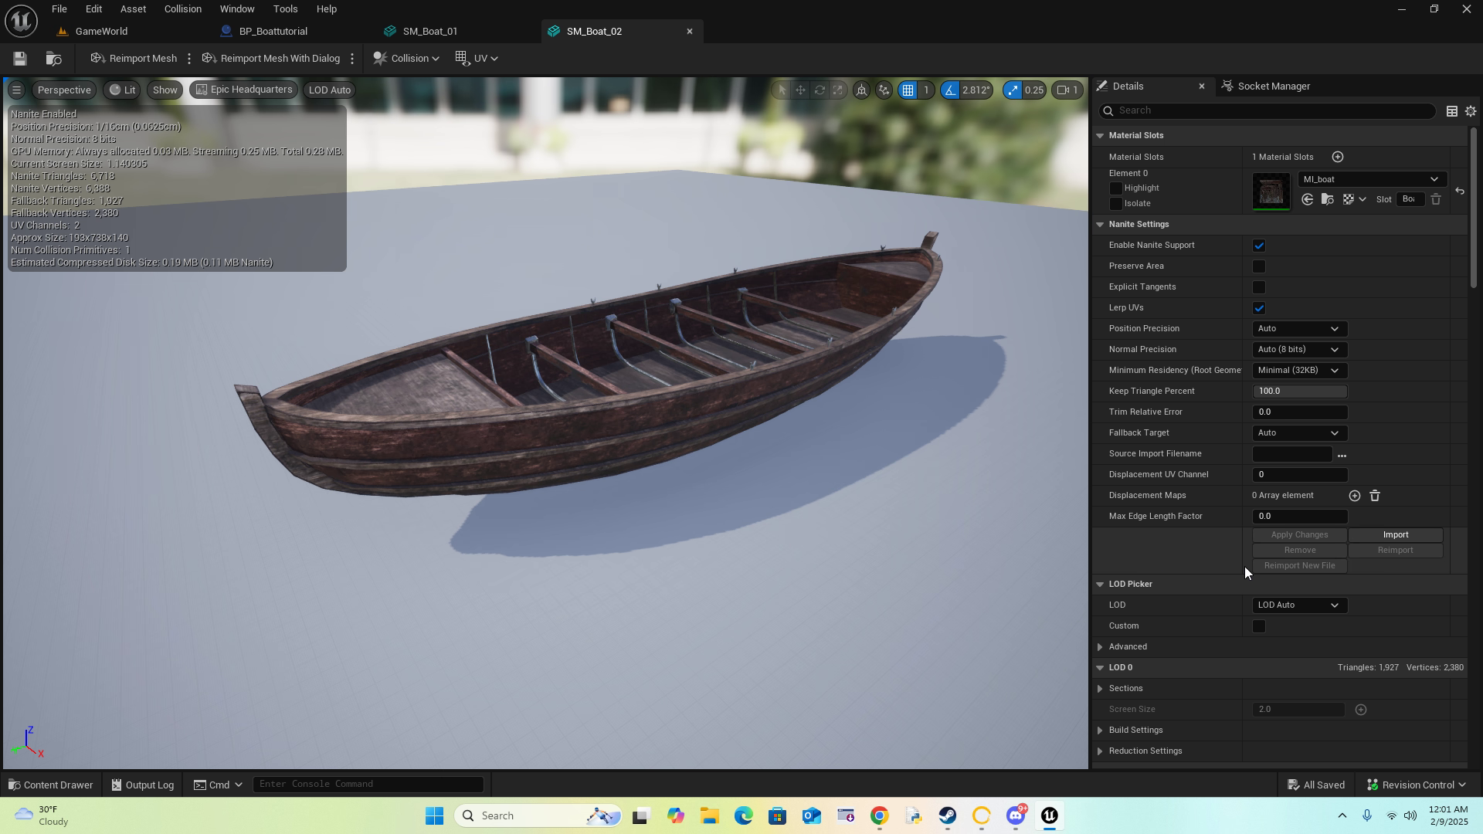
Step: Check the Collision Complexity options in the collision settings of SM_Boat_02 and keep Simple And Complex selected
scroll(1213, 385, "down", 15)
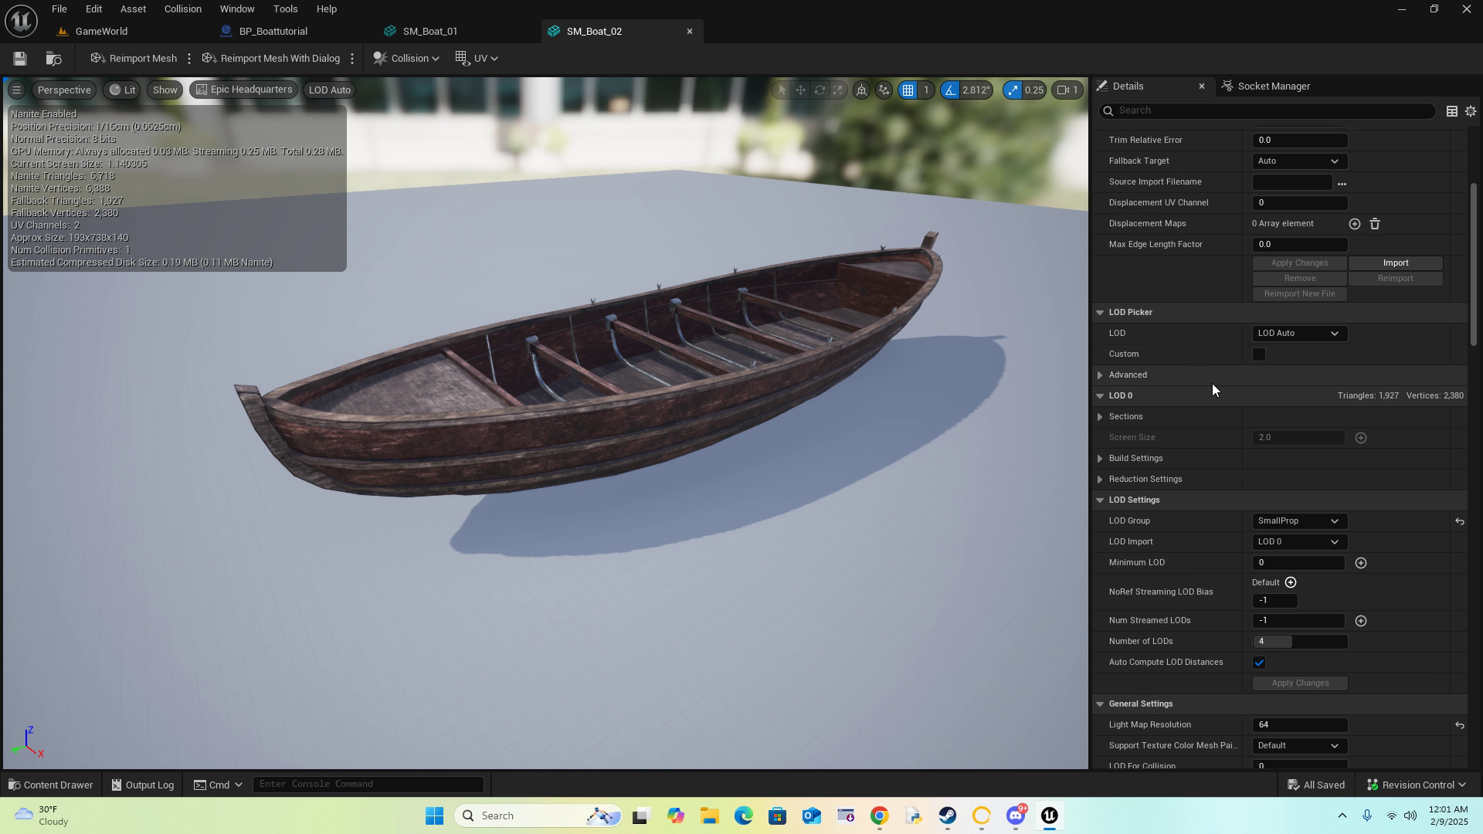
scroll(1219, 395, "down", 5)
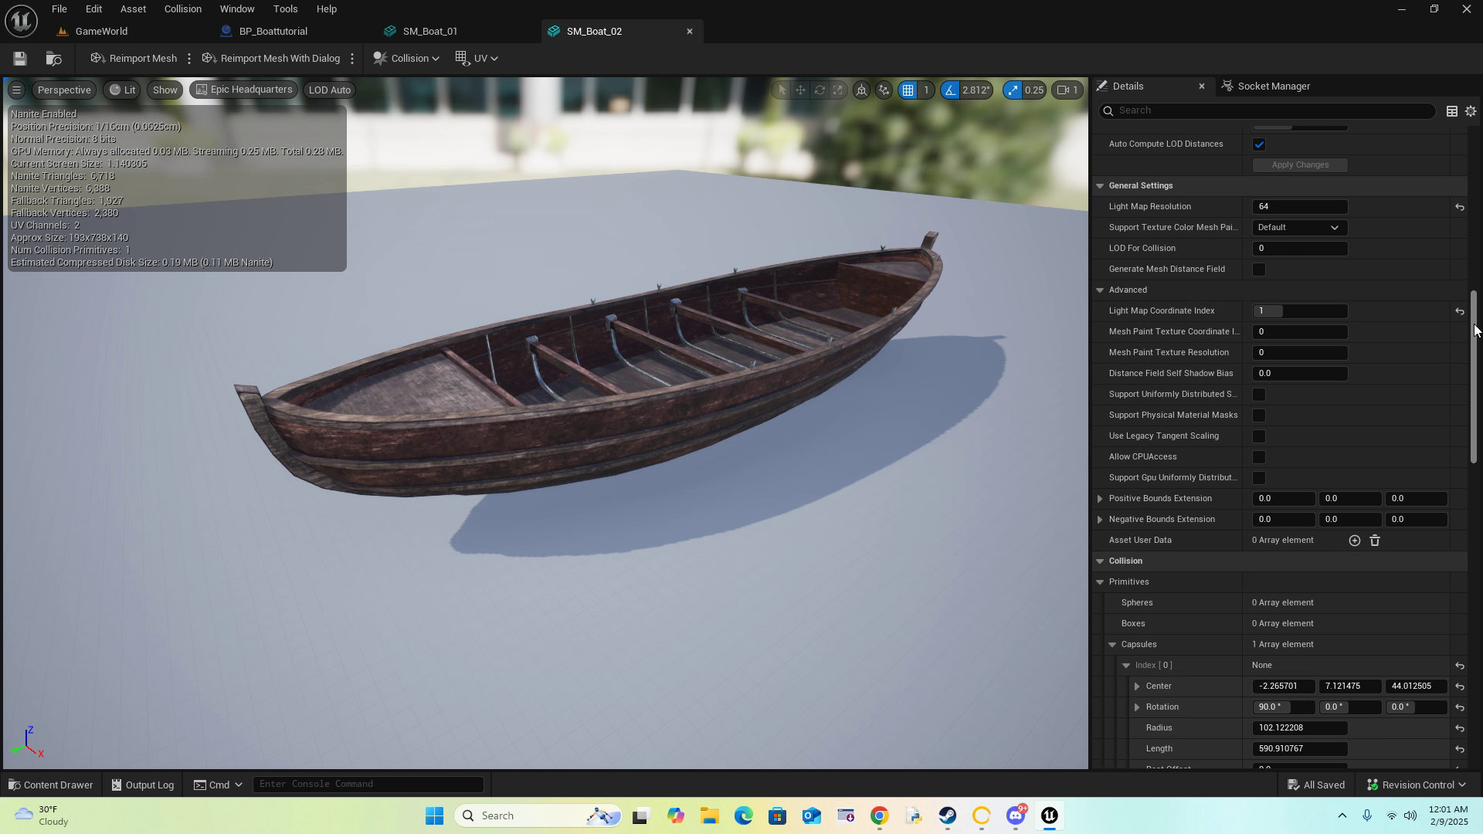
left_click_drag(1475, 330, 1473, 554)
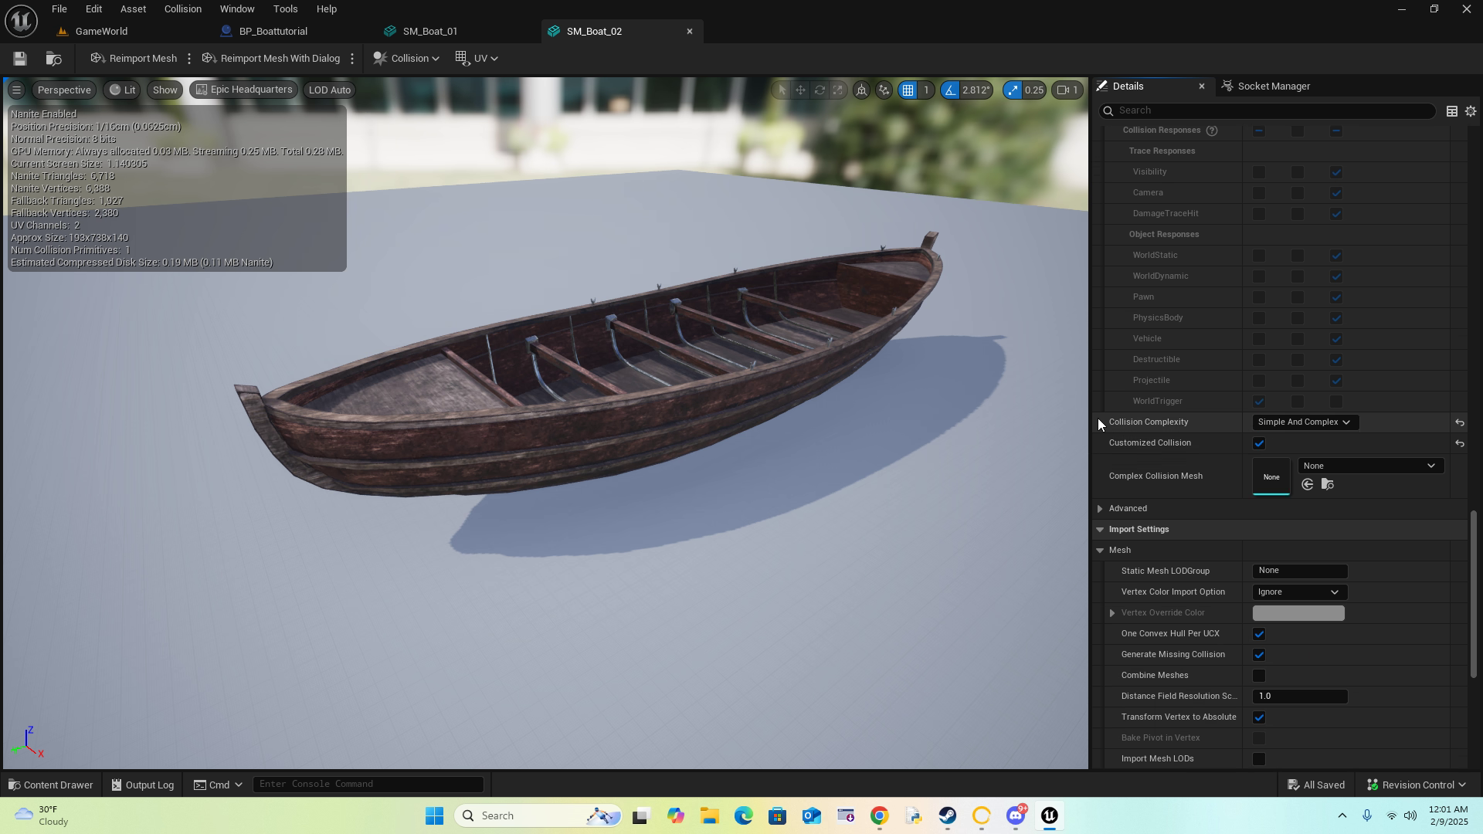
left_click(1301, 422)
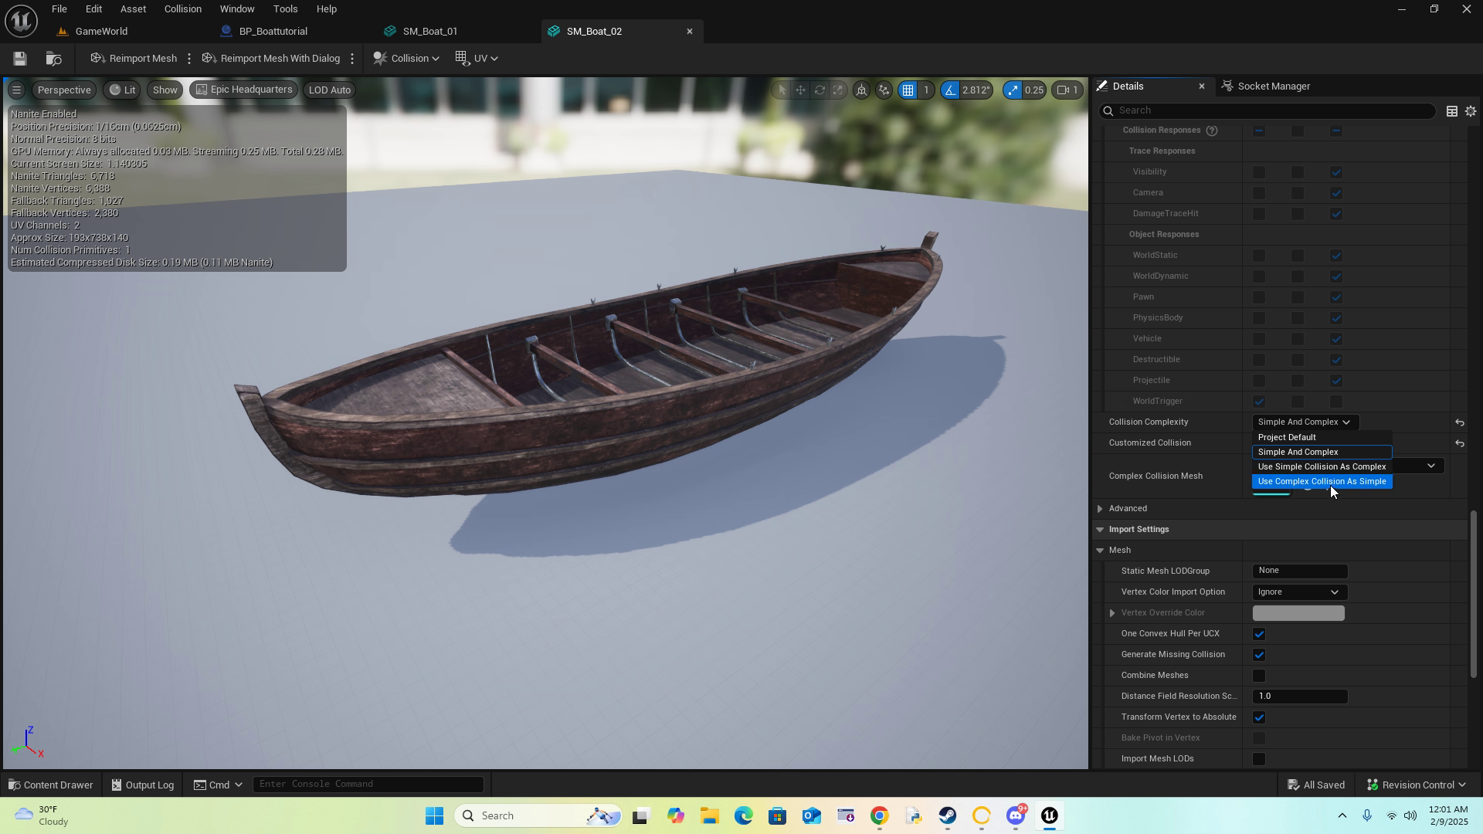
left_click(1301, 450)
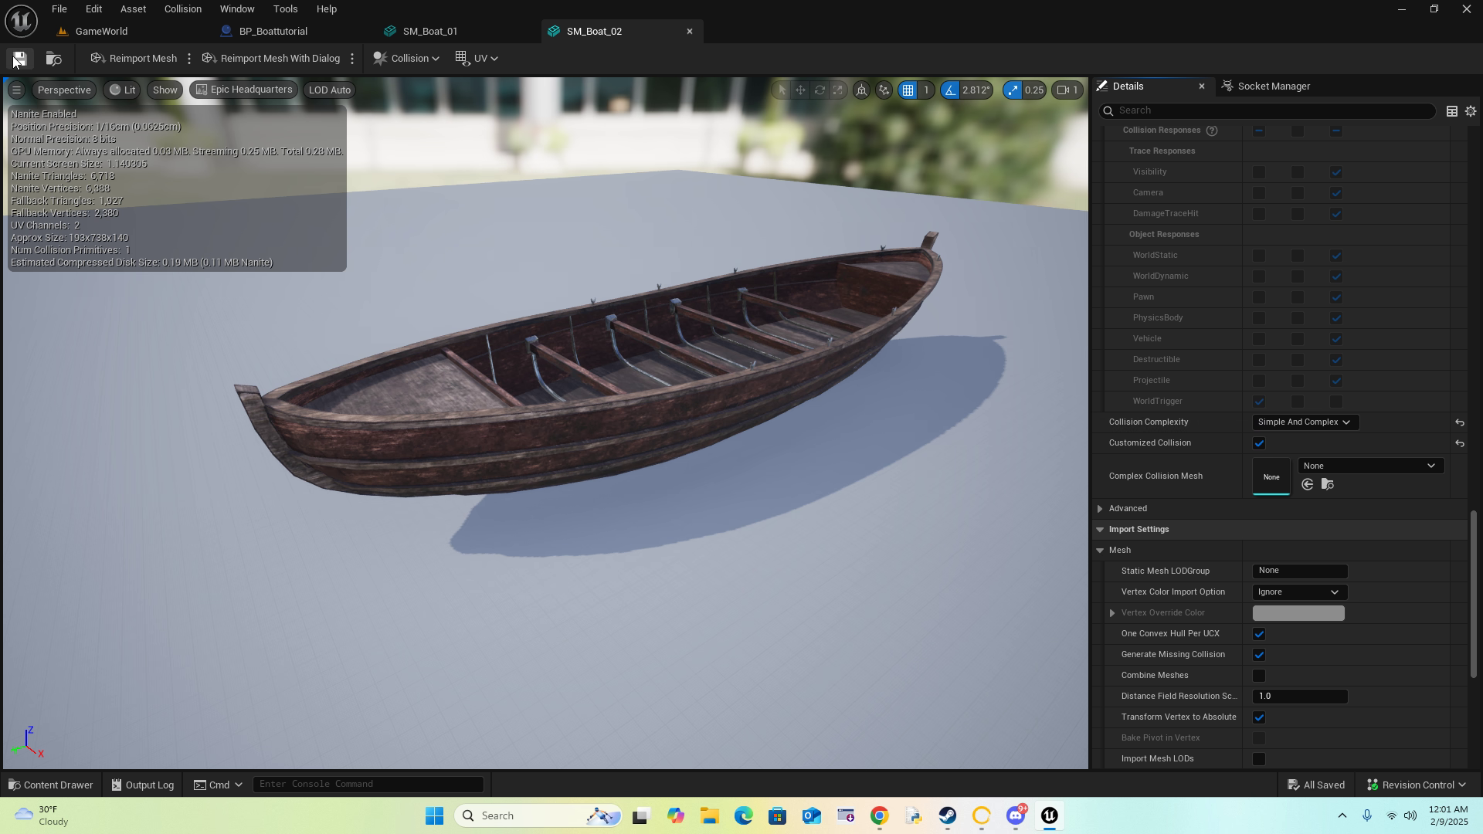
Step: Play the GameWorld level and sprint the character from the grass through the shallows to the boat floating in deeper water
left_click(109, 31)
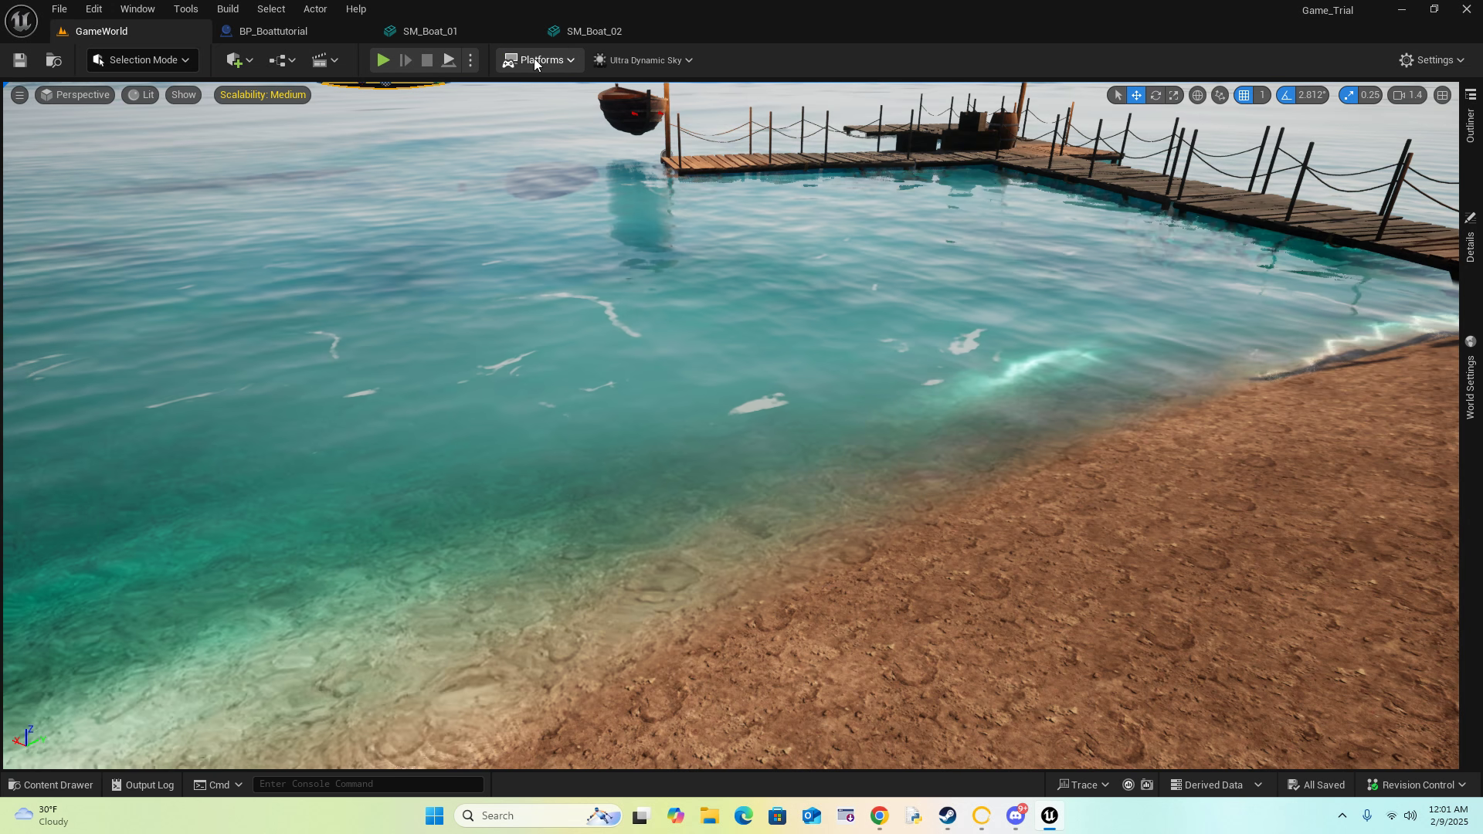
left_click(388, 67)
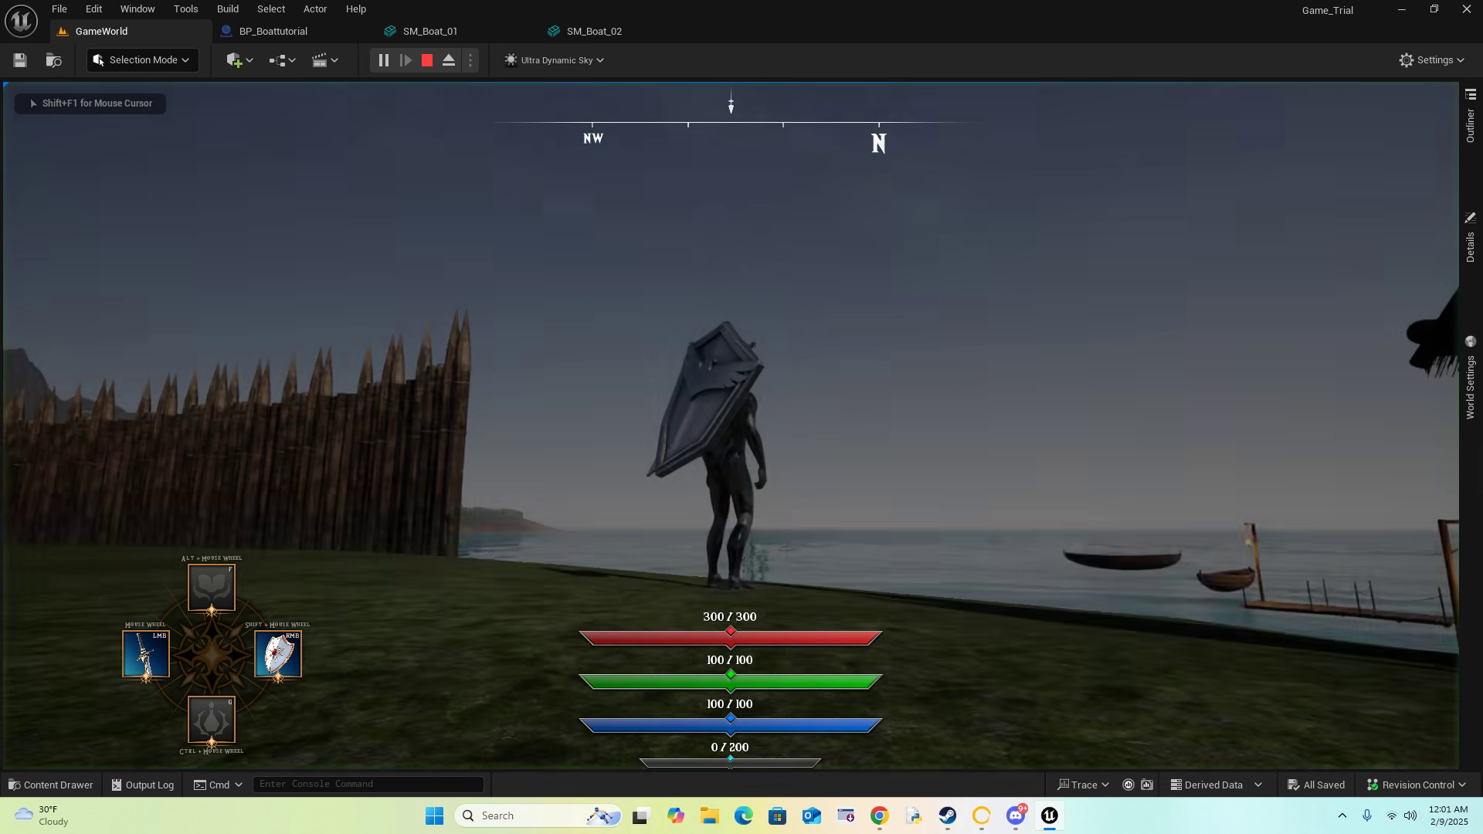
key("shift+w")
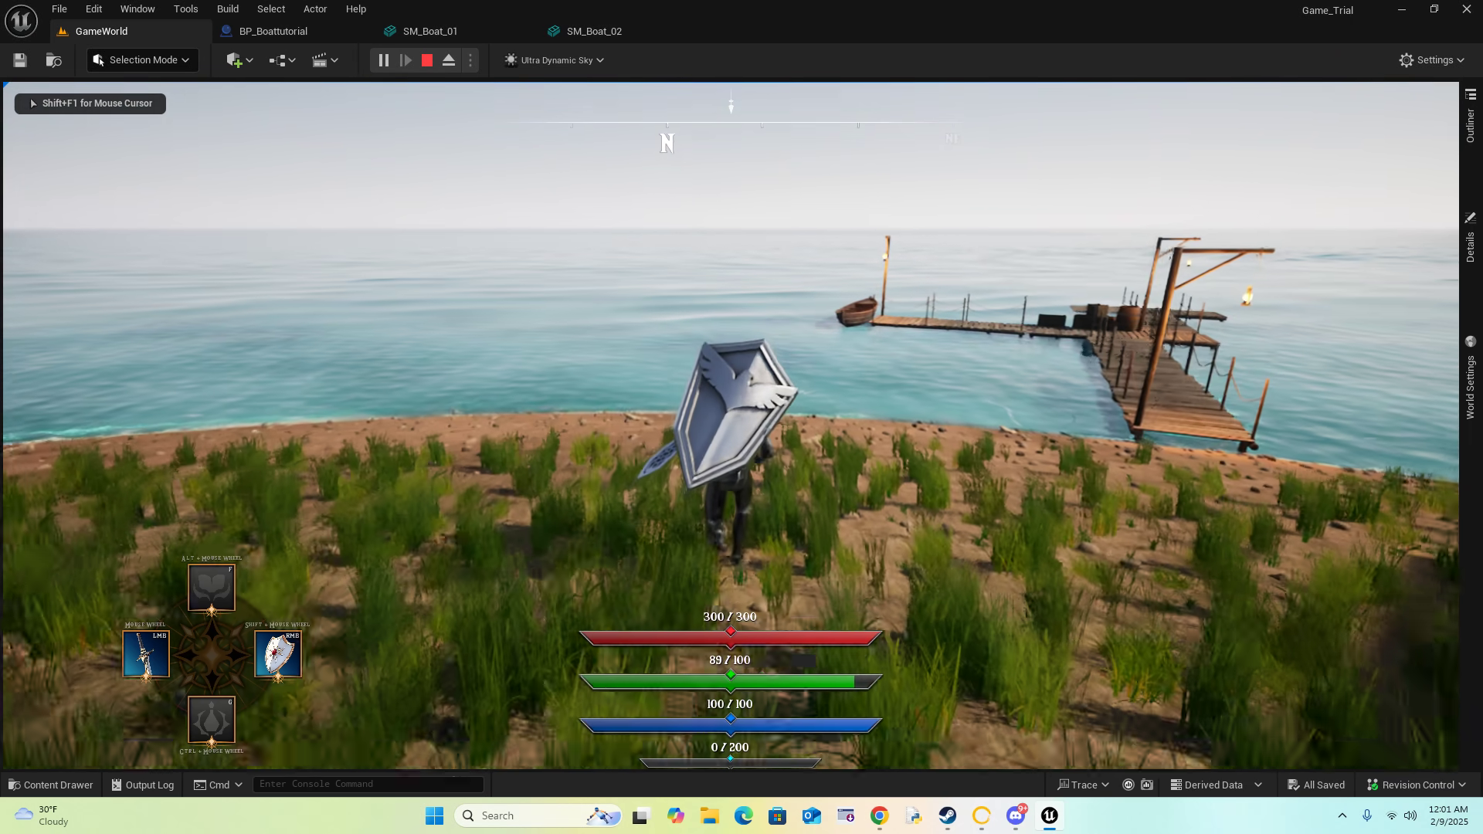
key("shift+w")
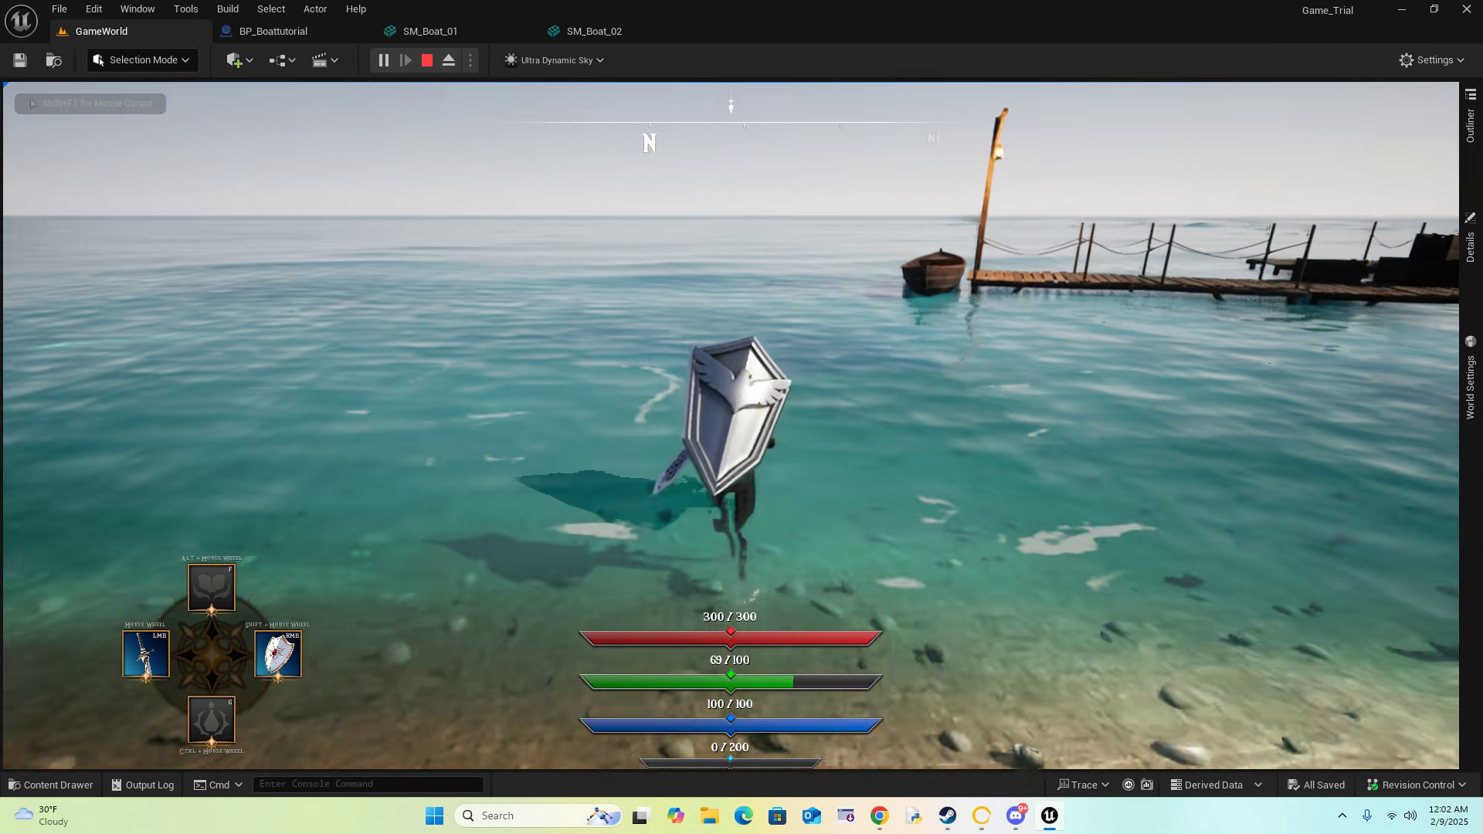
key("shift+w")
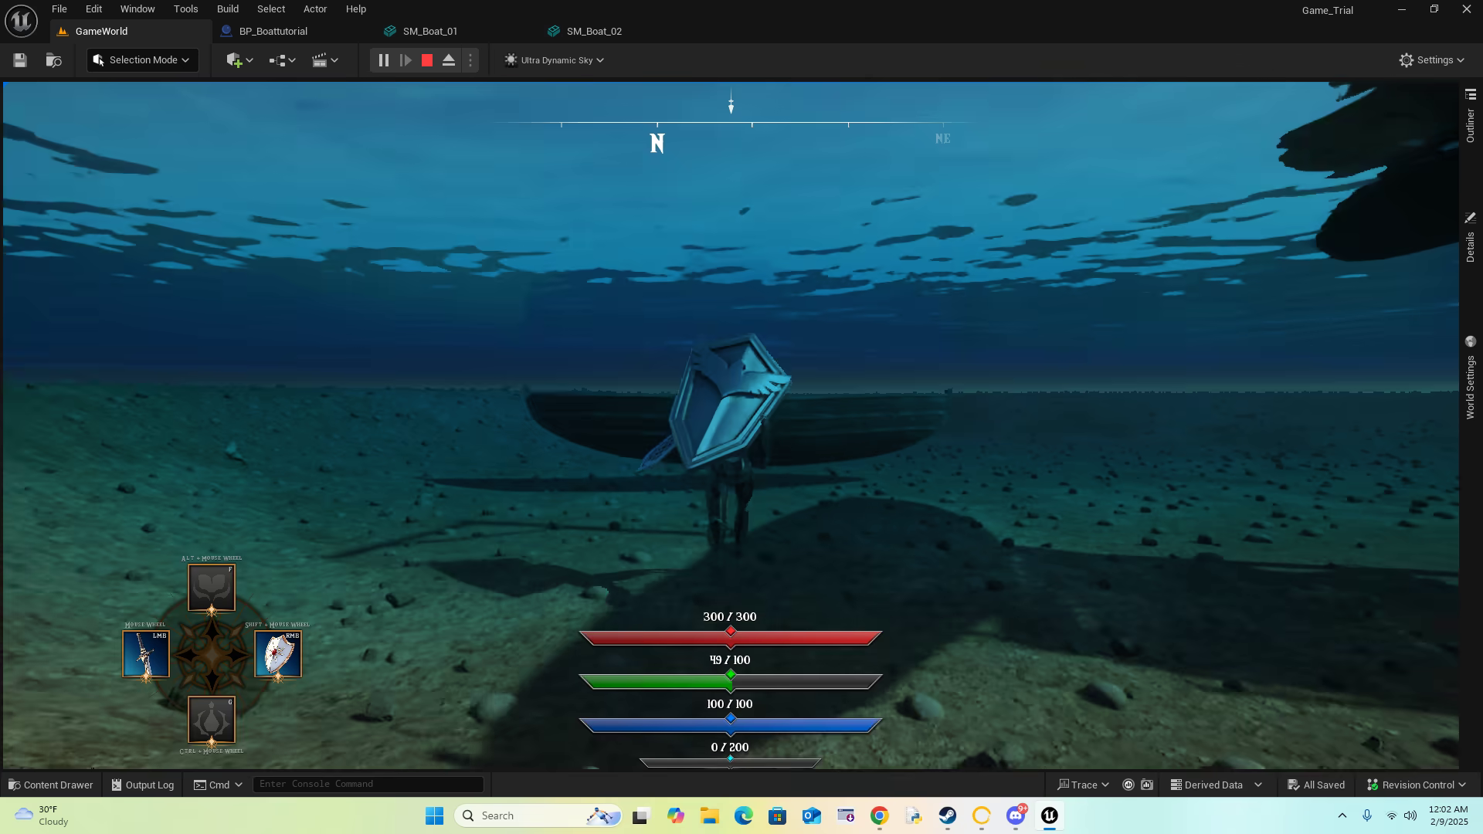
Step: Move the character against and around the boat's hull underwater to test its collision and physics, and stop playing
key("w")
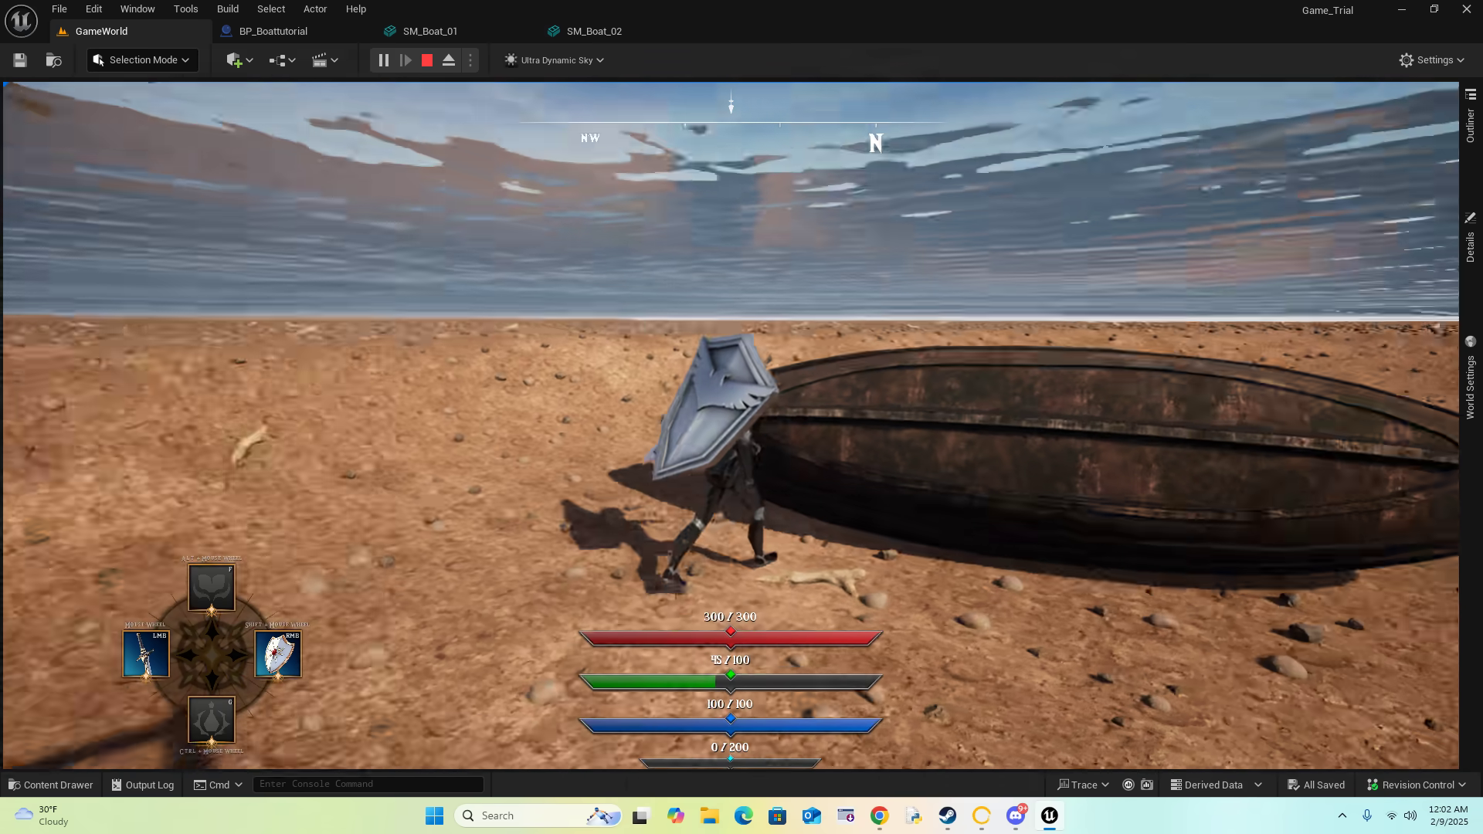
key("w")
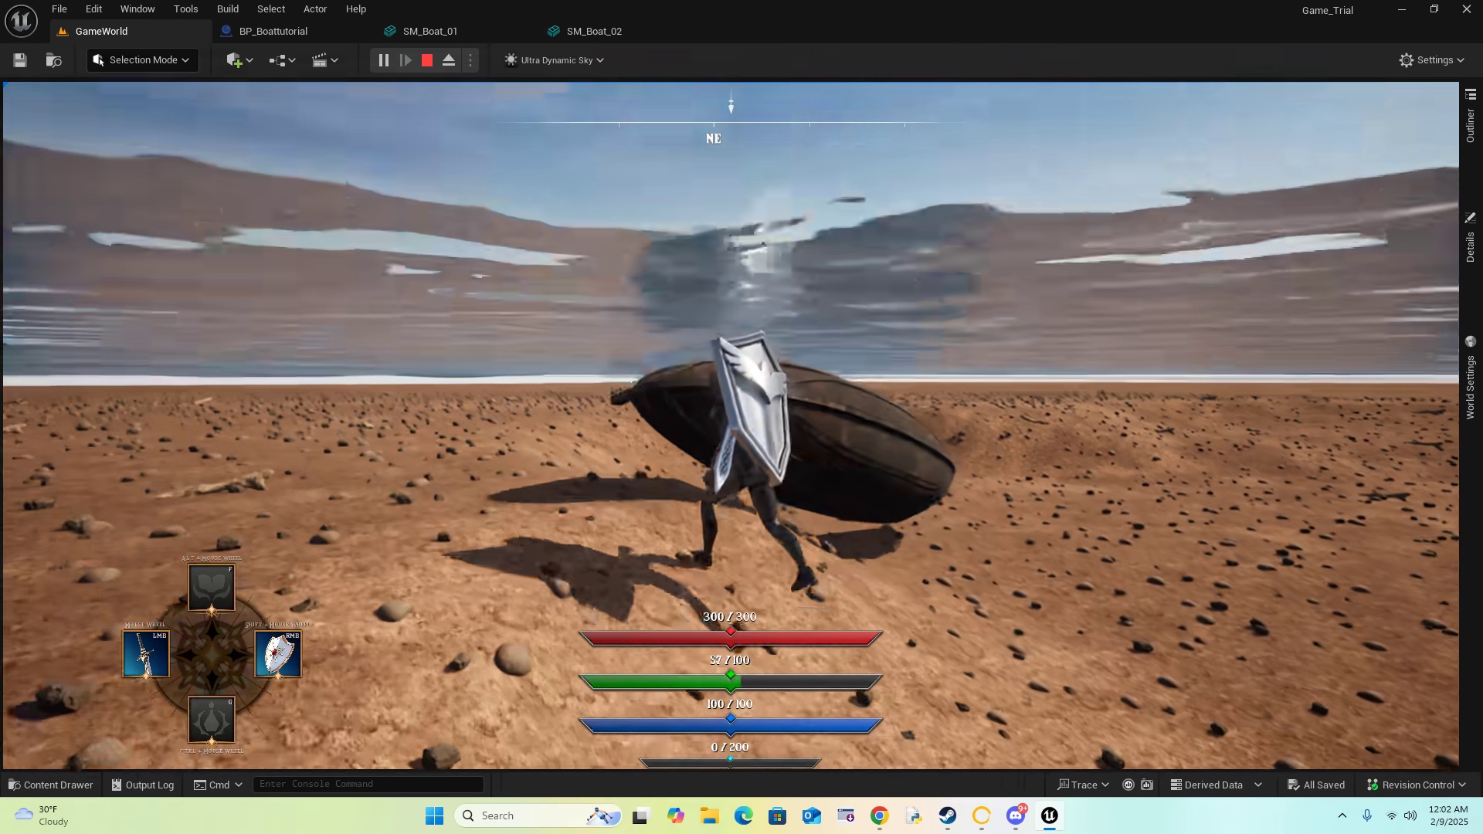
key("w")
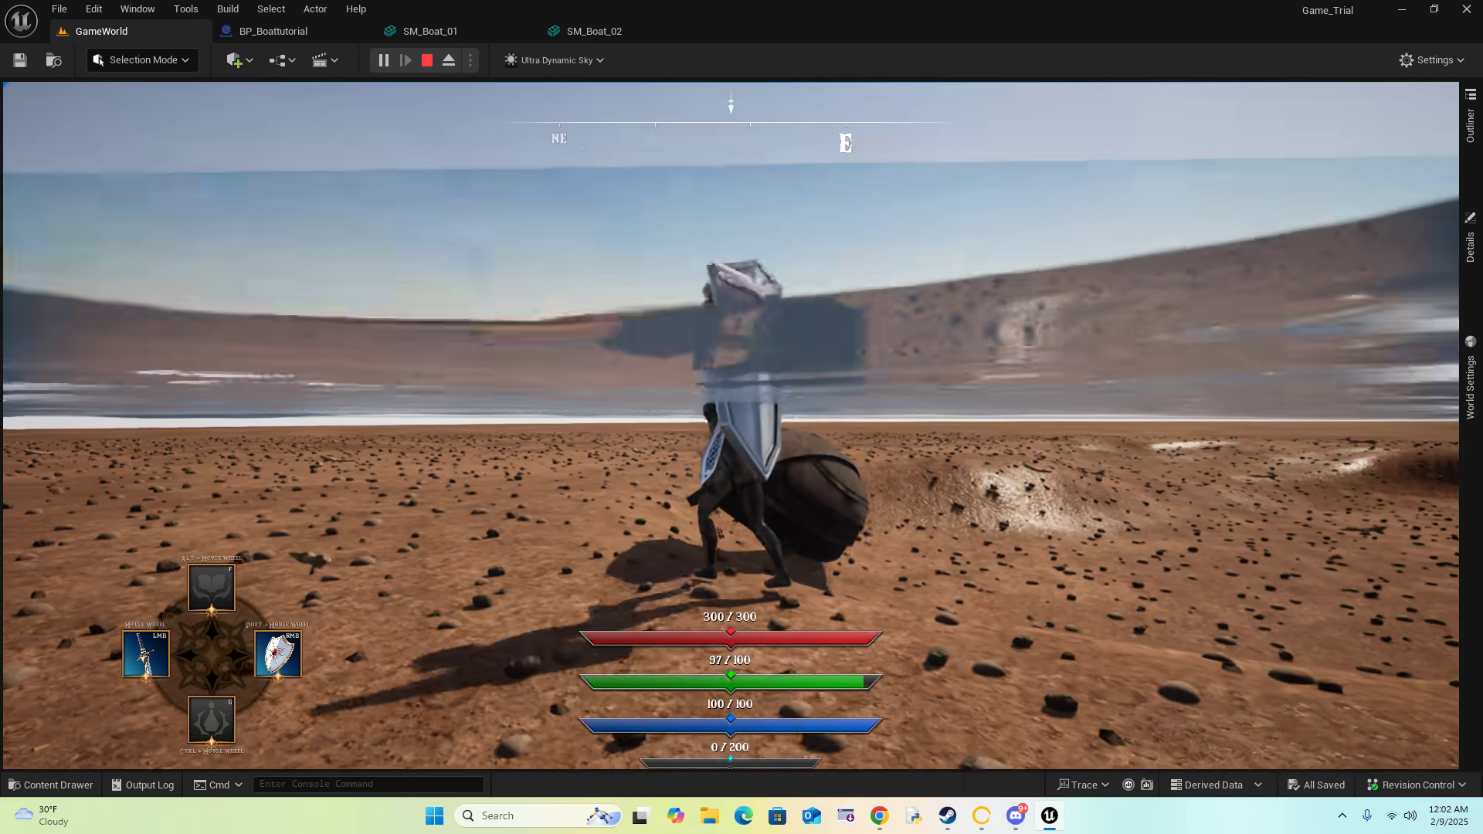
key("w")
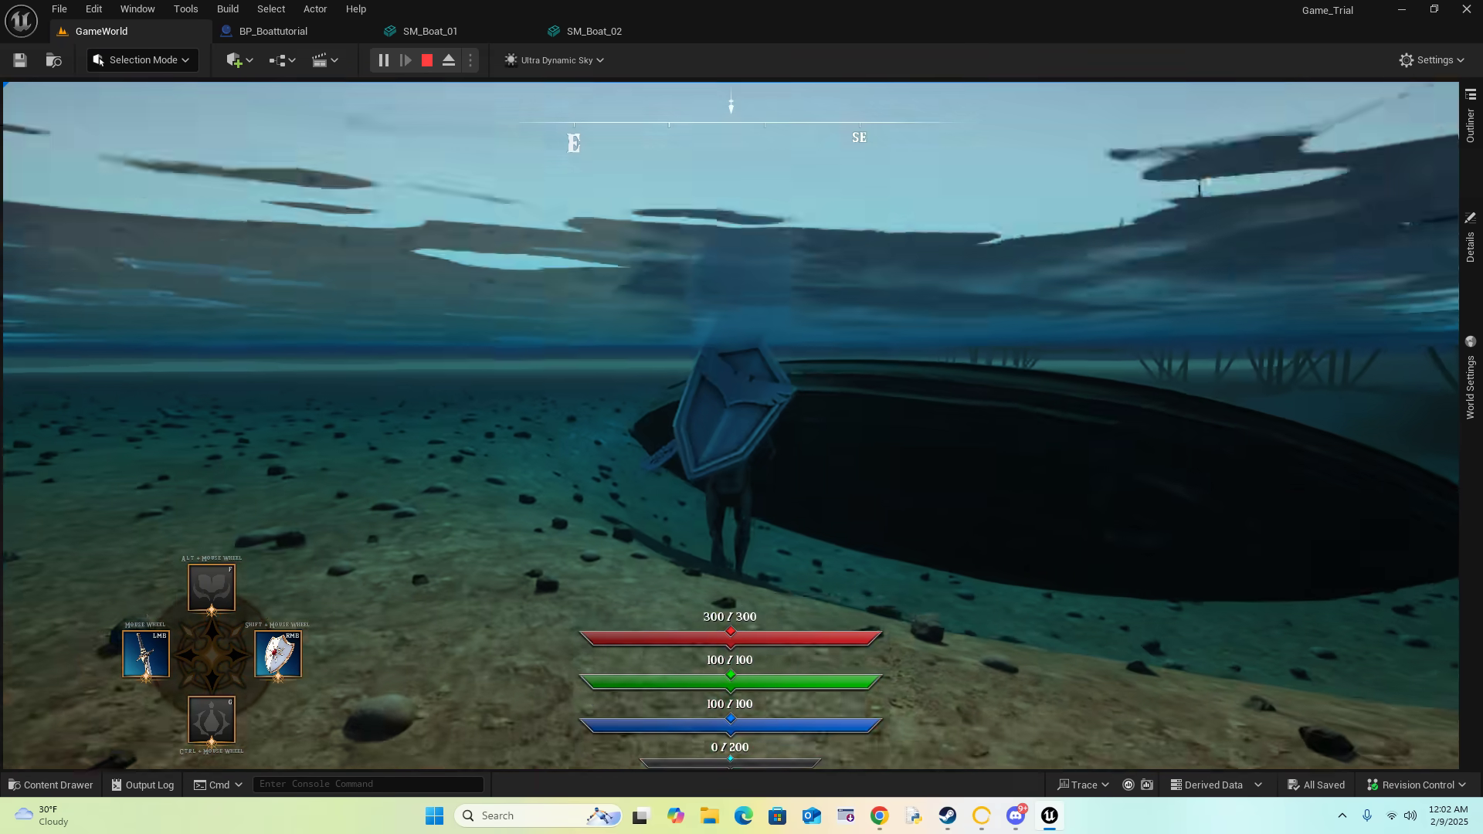
key("d")
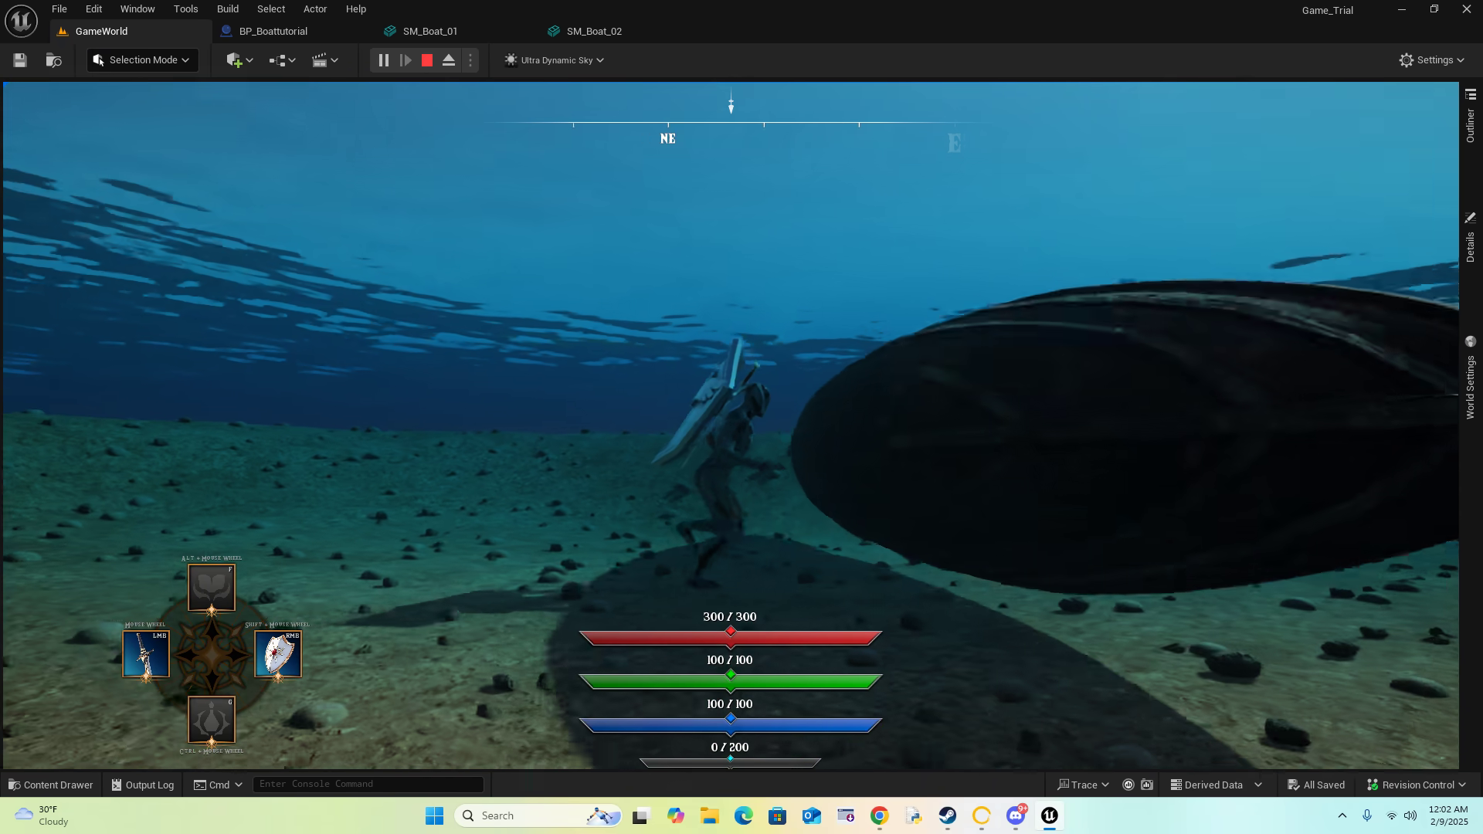
key("a")
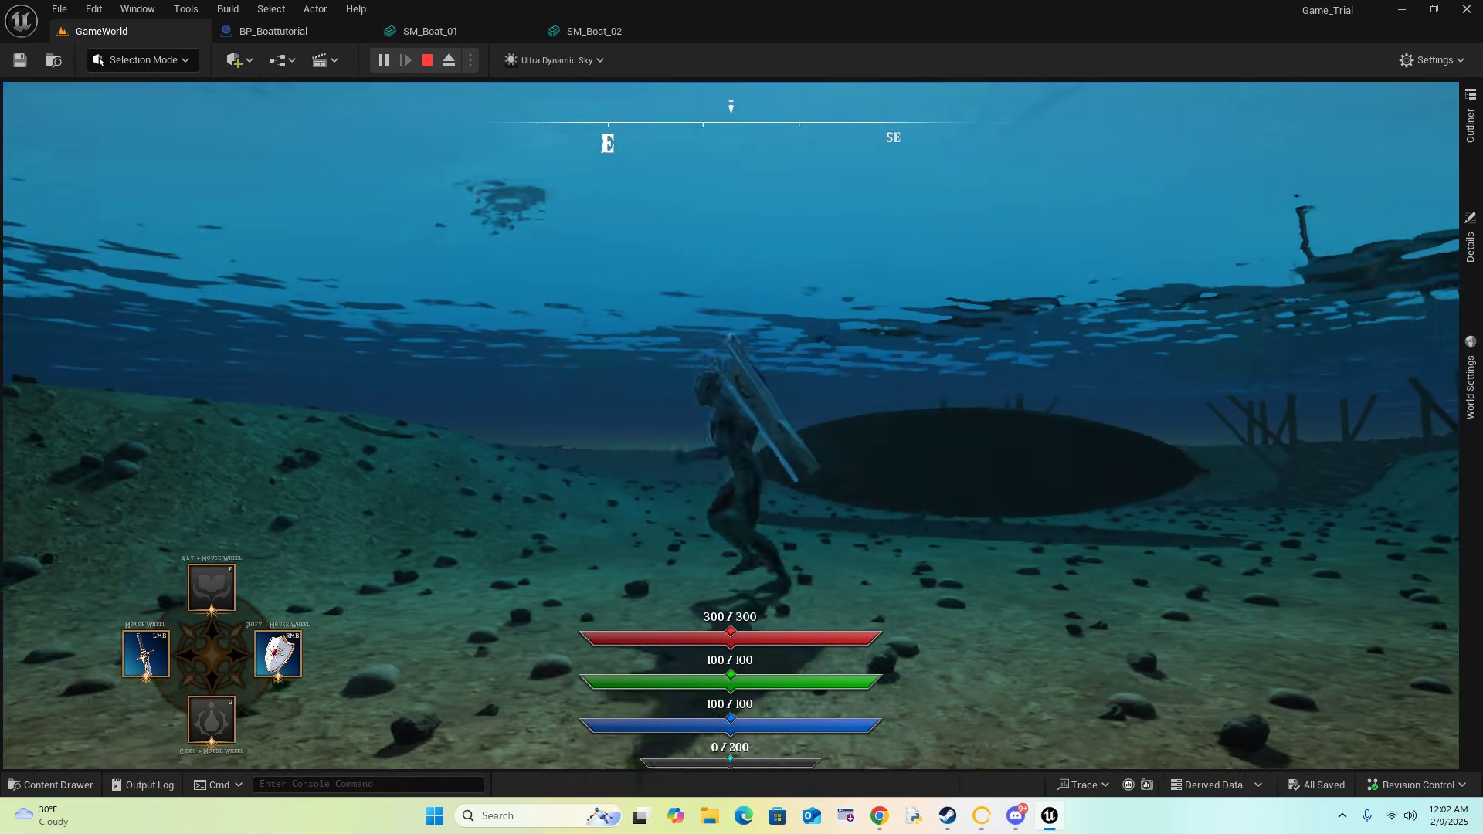
key("d")
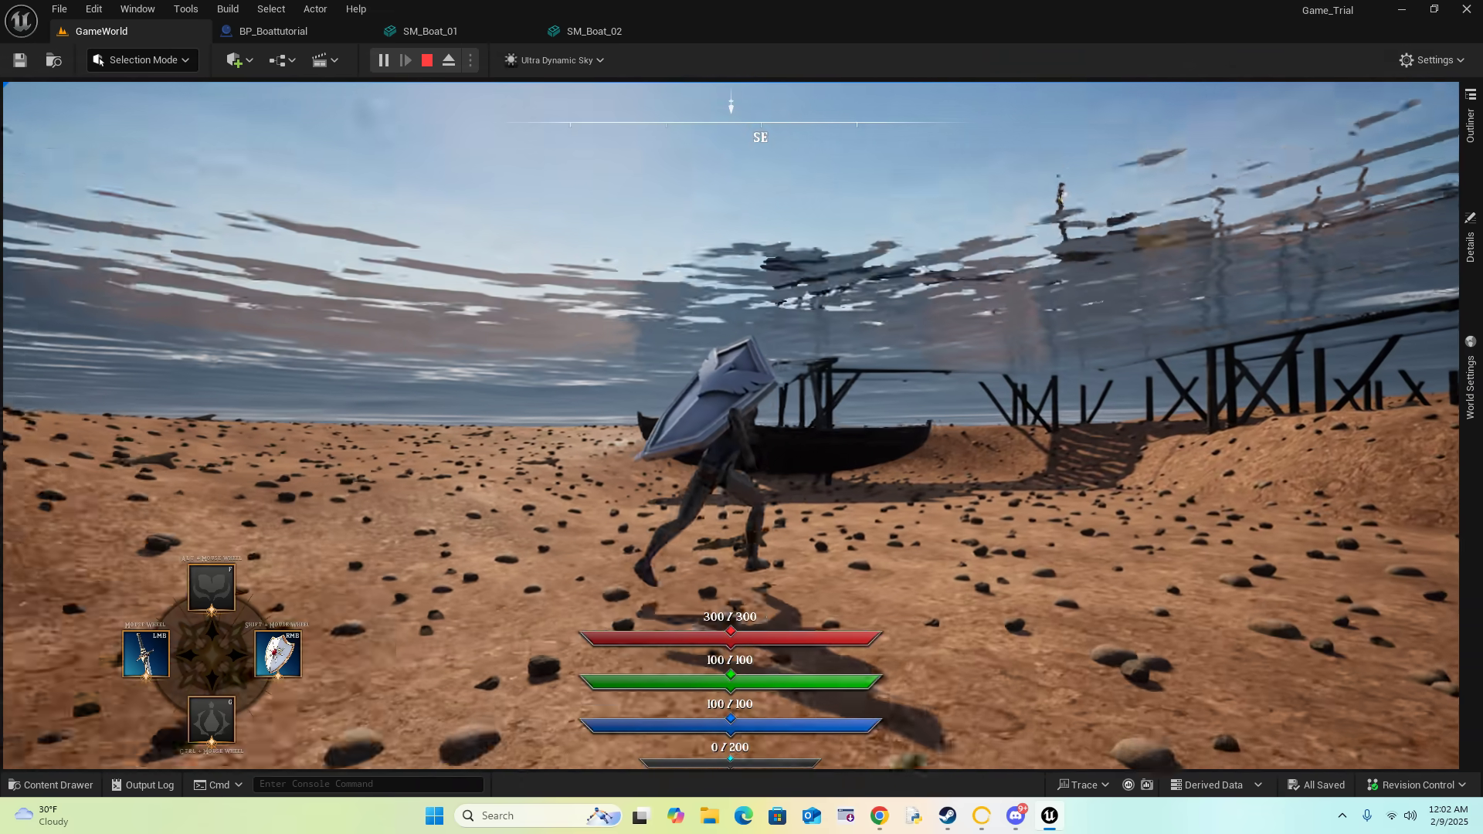
key("a")
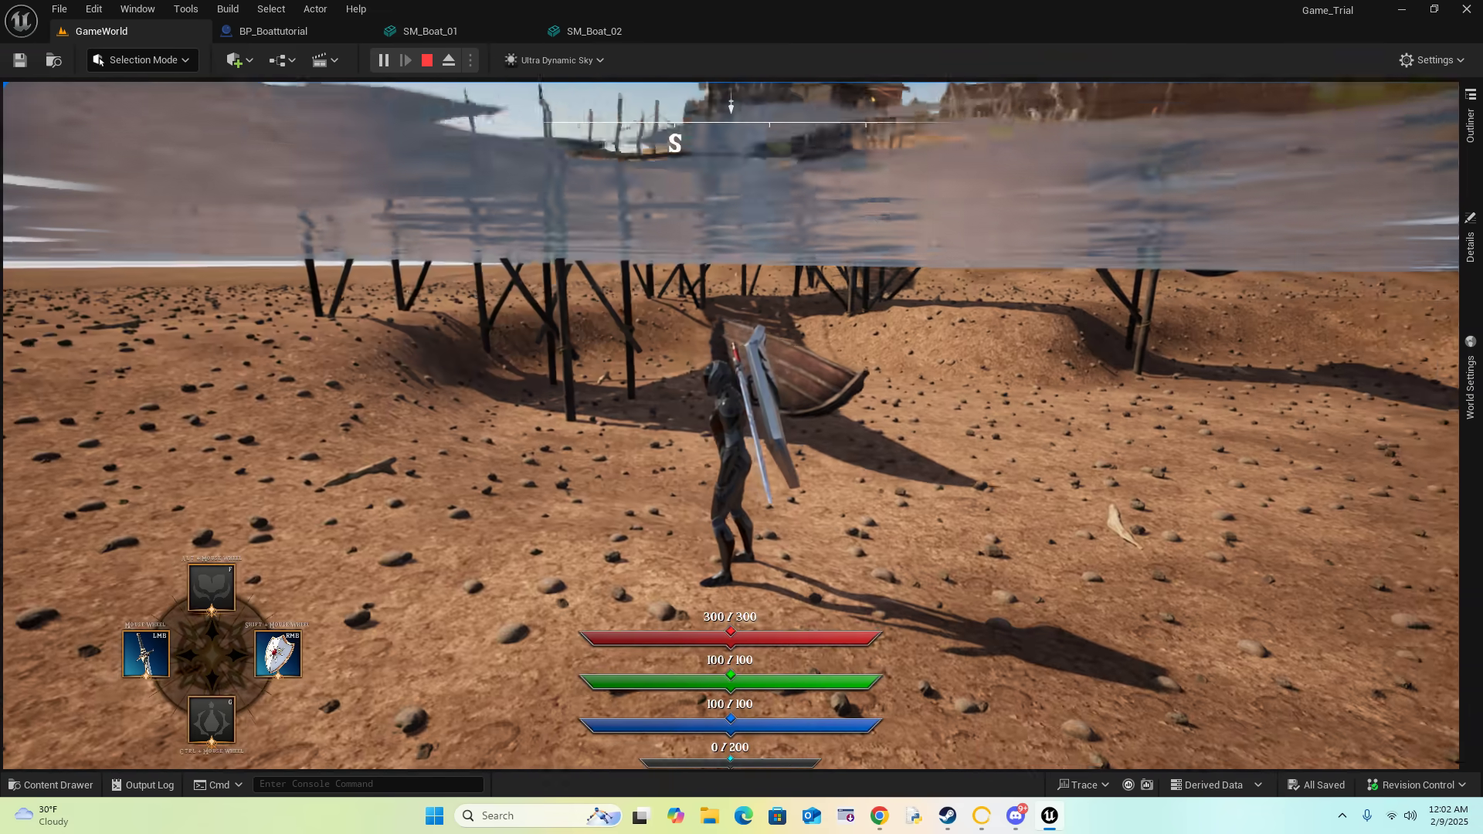
key("shift+F1")
key("Escape")
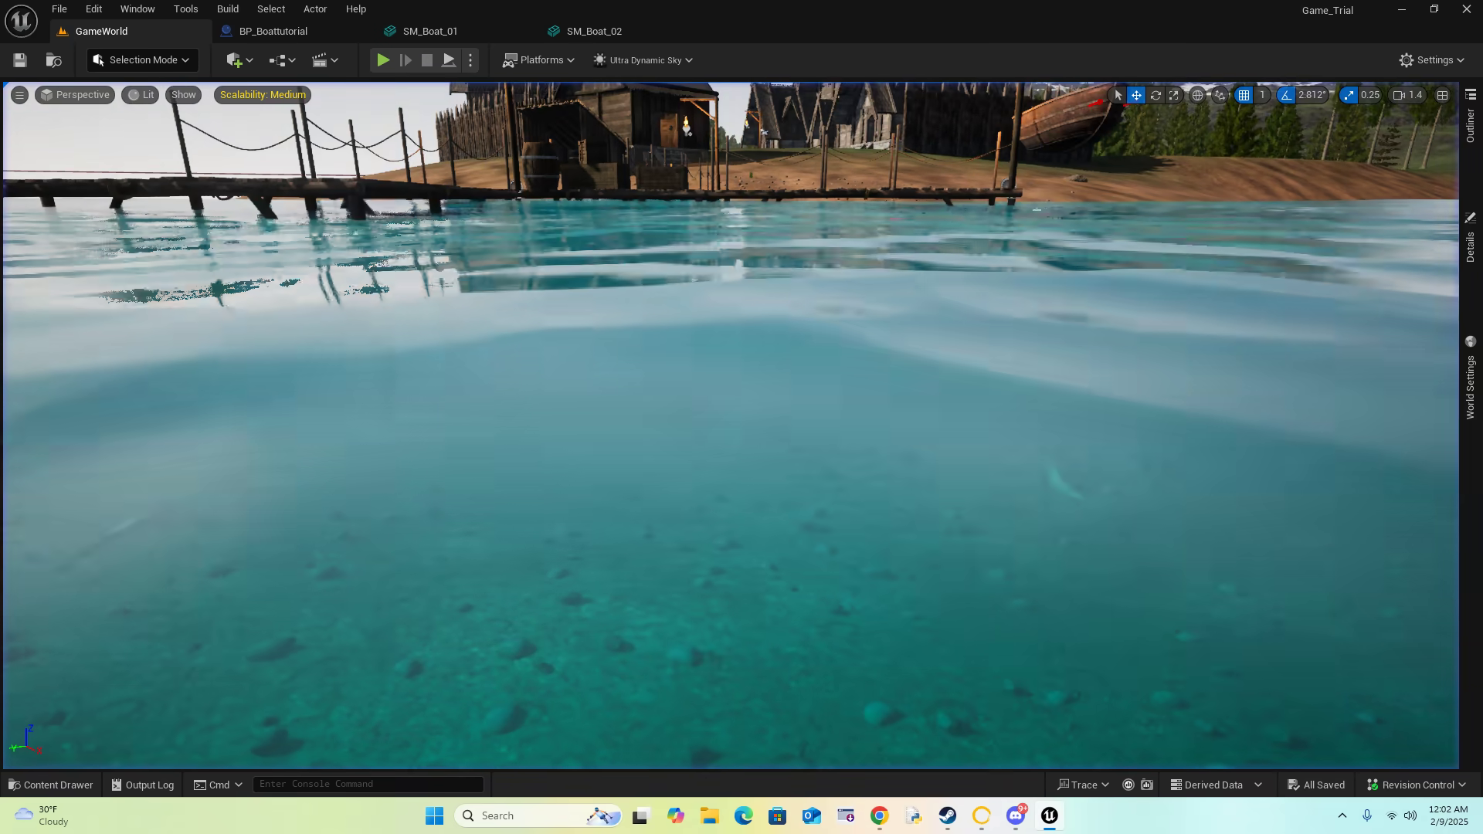
Step: Override the StaticMesh component's Mass in BP_Boattutorial with 100 kg and save the Blueprint
key("s")
right_click_drag(911, 158, 892, 248)
right_click_drag(679, 133, 417, 85)
key("d")
left_click(292, 36)
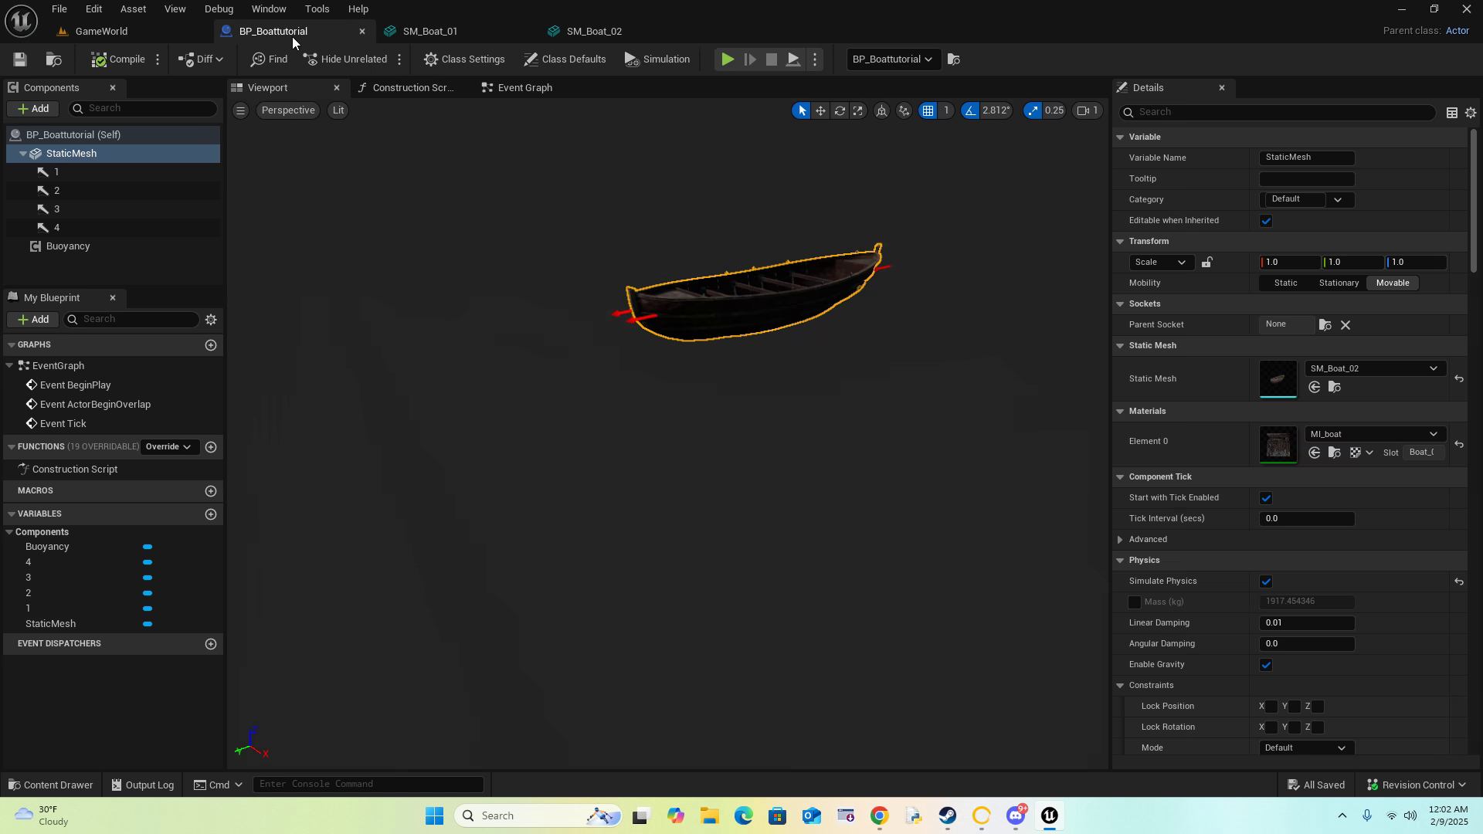
left_click(76, 159)
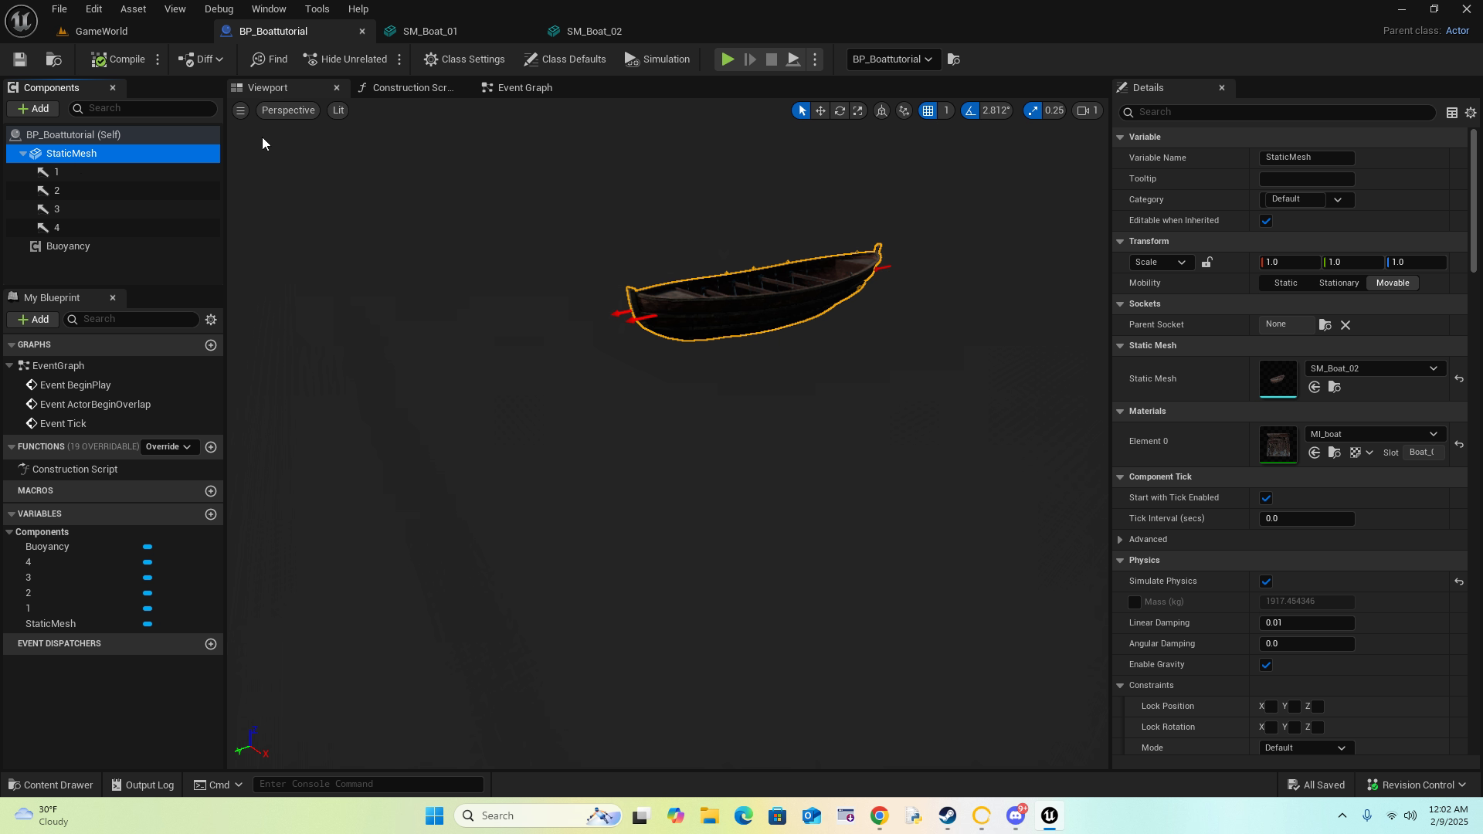
left_click(1233, 110)
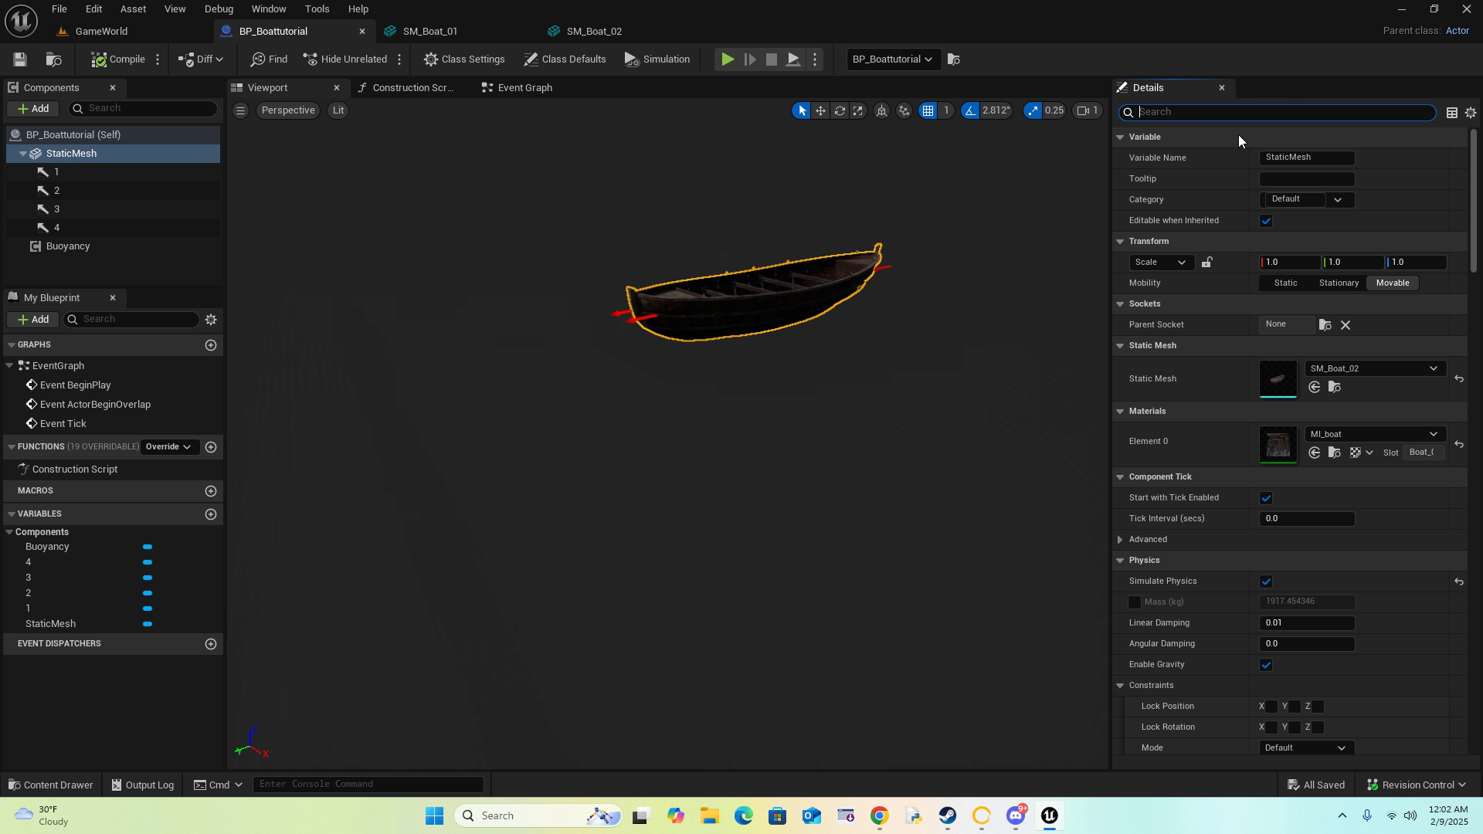
type("mass")
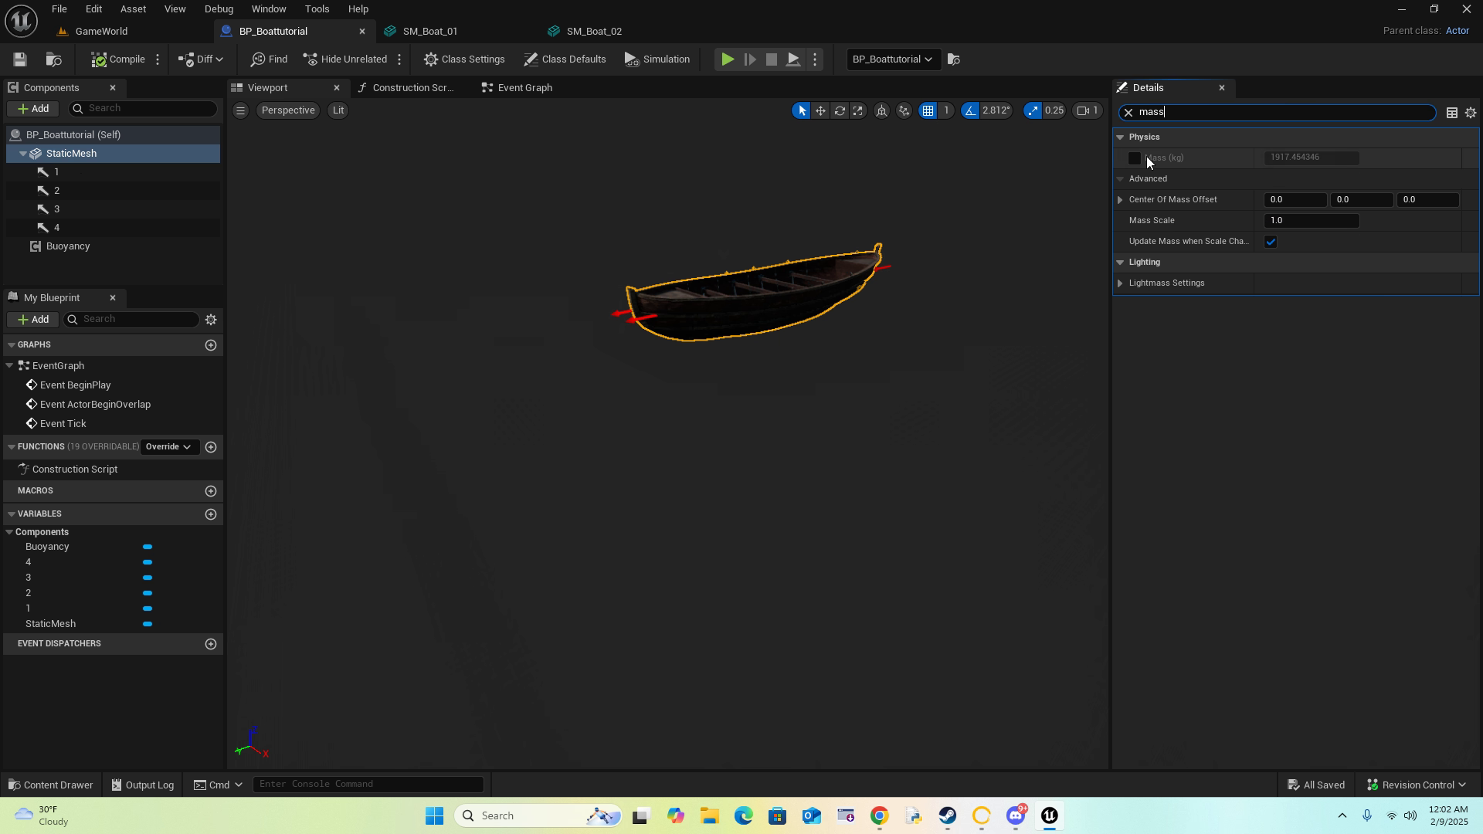
left_click(1137, 157)
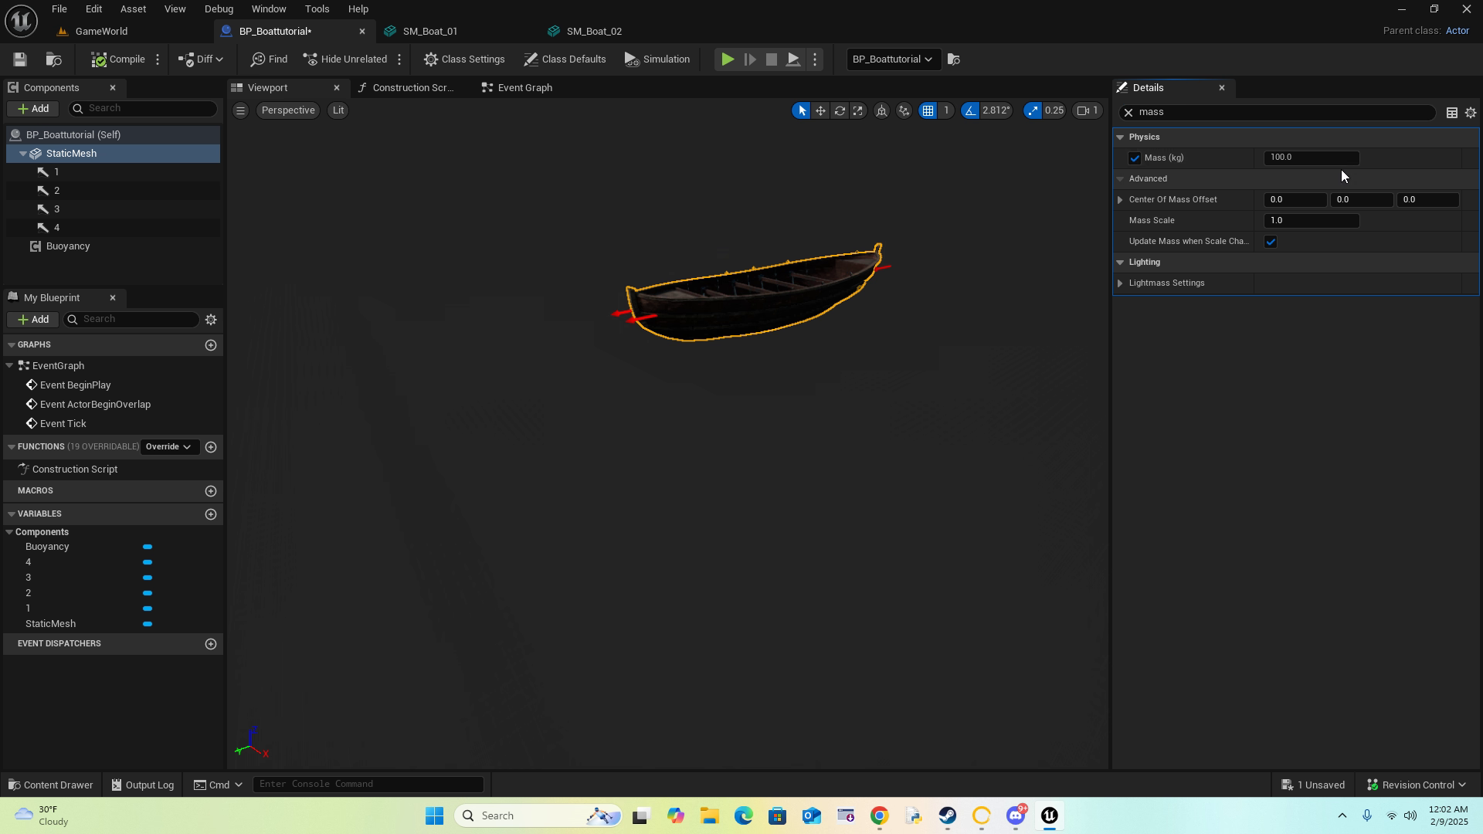
left_click(20, 60)
Step: Play the GameWorld level and run the character from the grass into the water up to the lightened boat to test pushing it
left_click(100, 33)
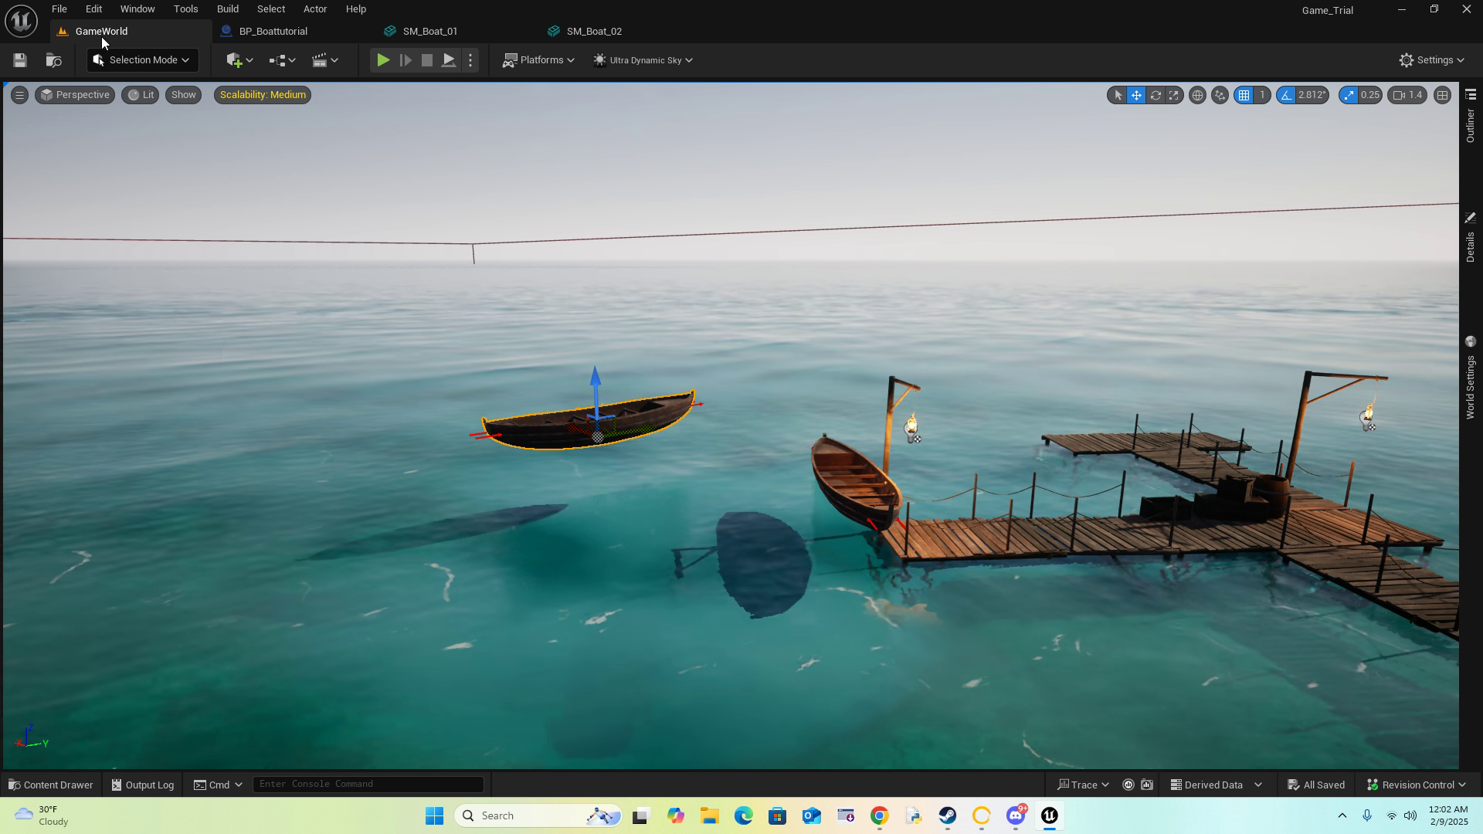
left_click(381, 60)
key("w")
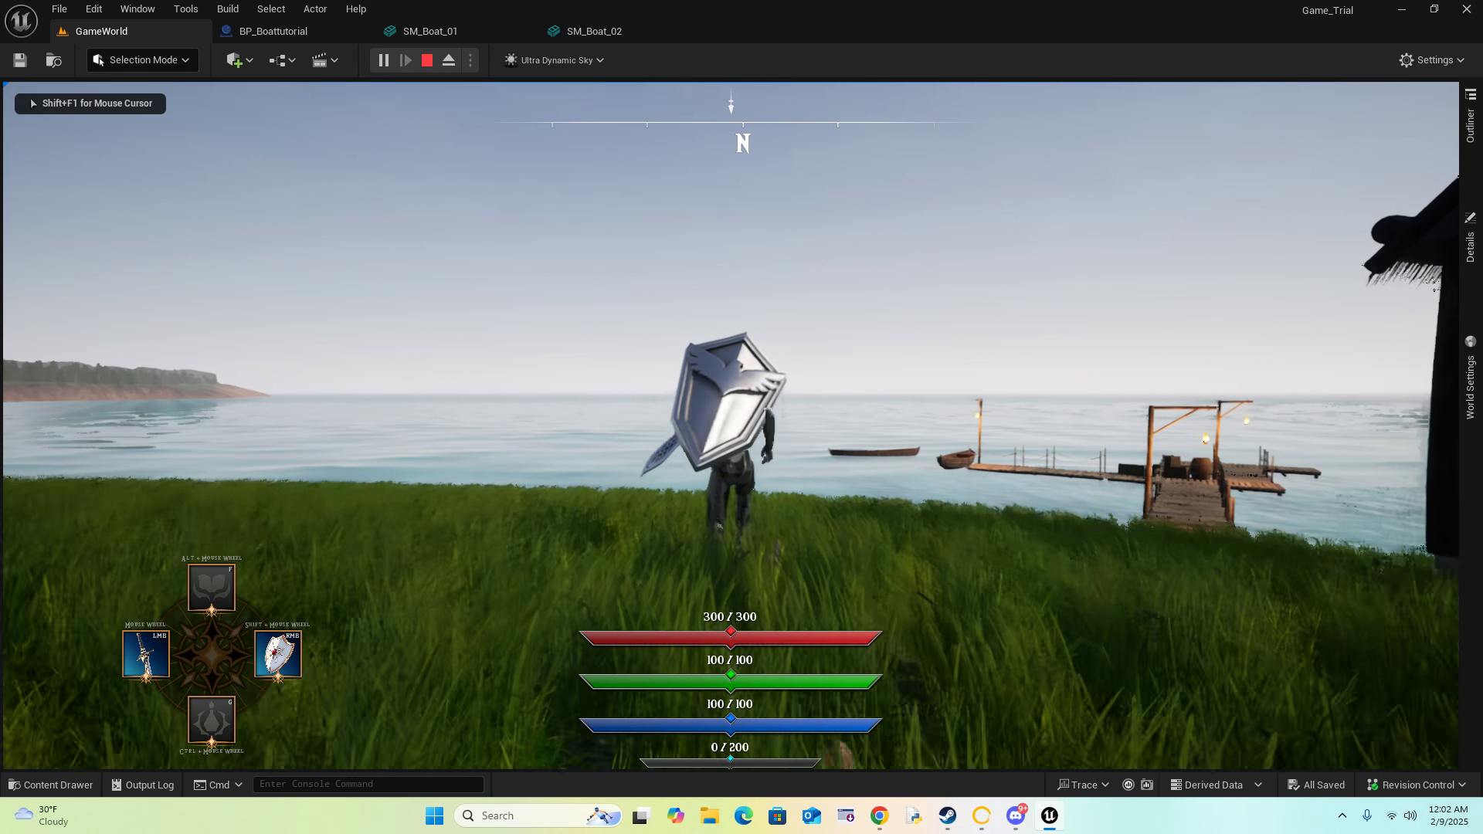
key("w")
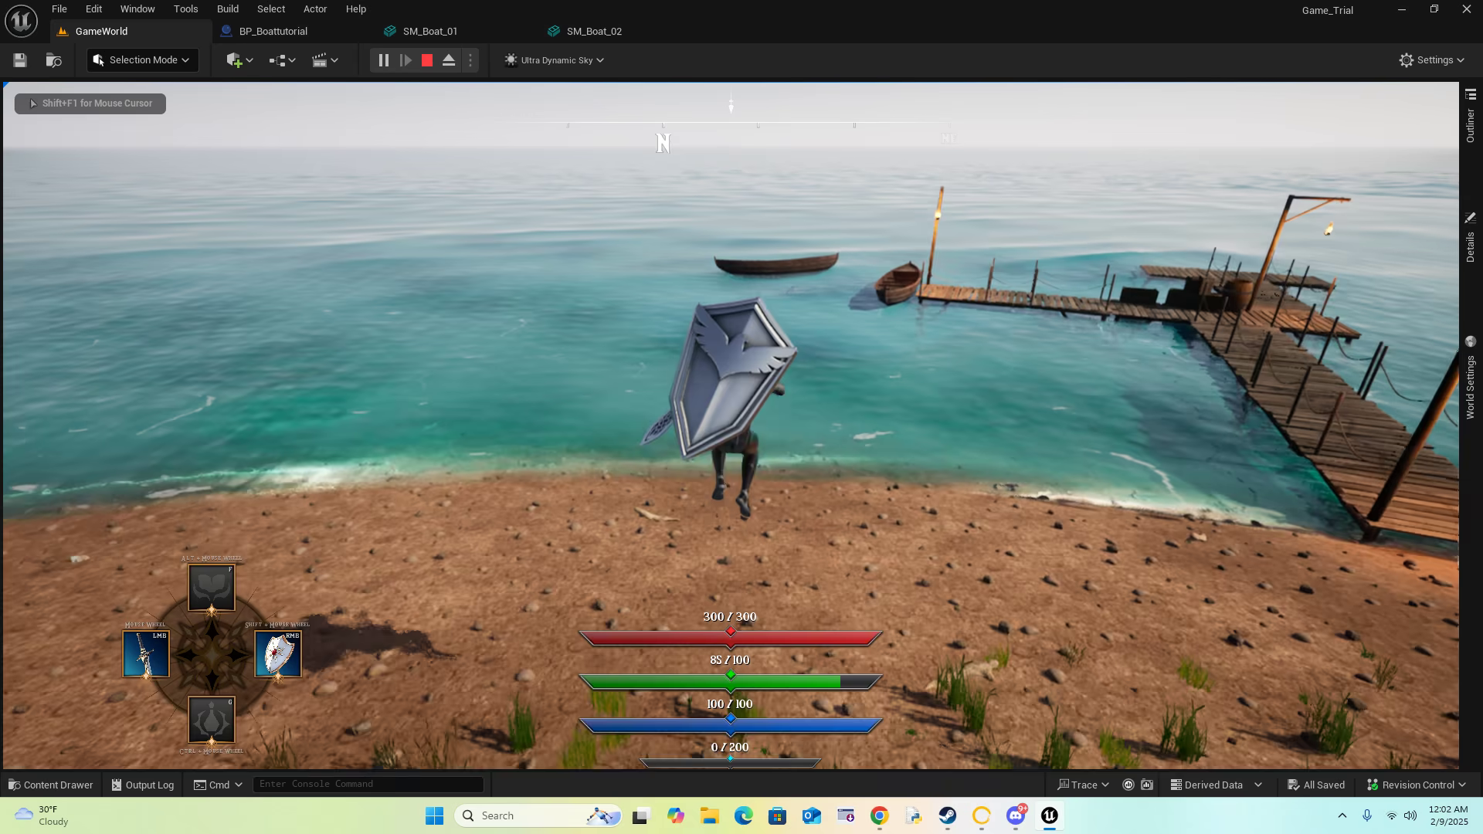
key("w")
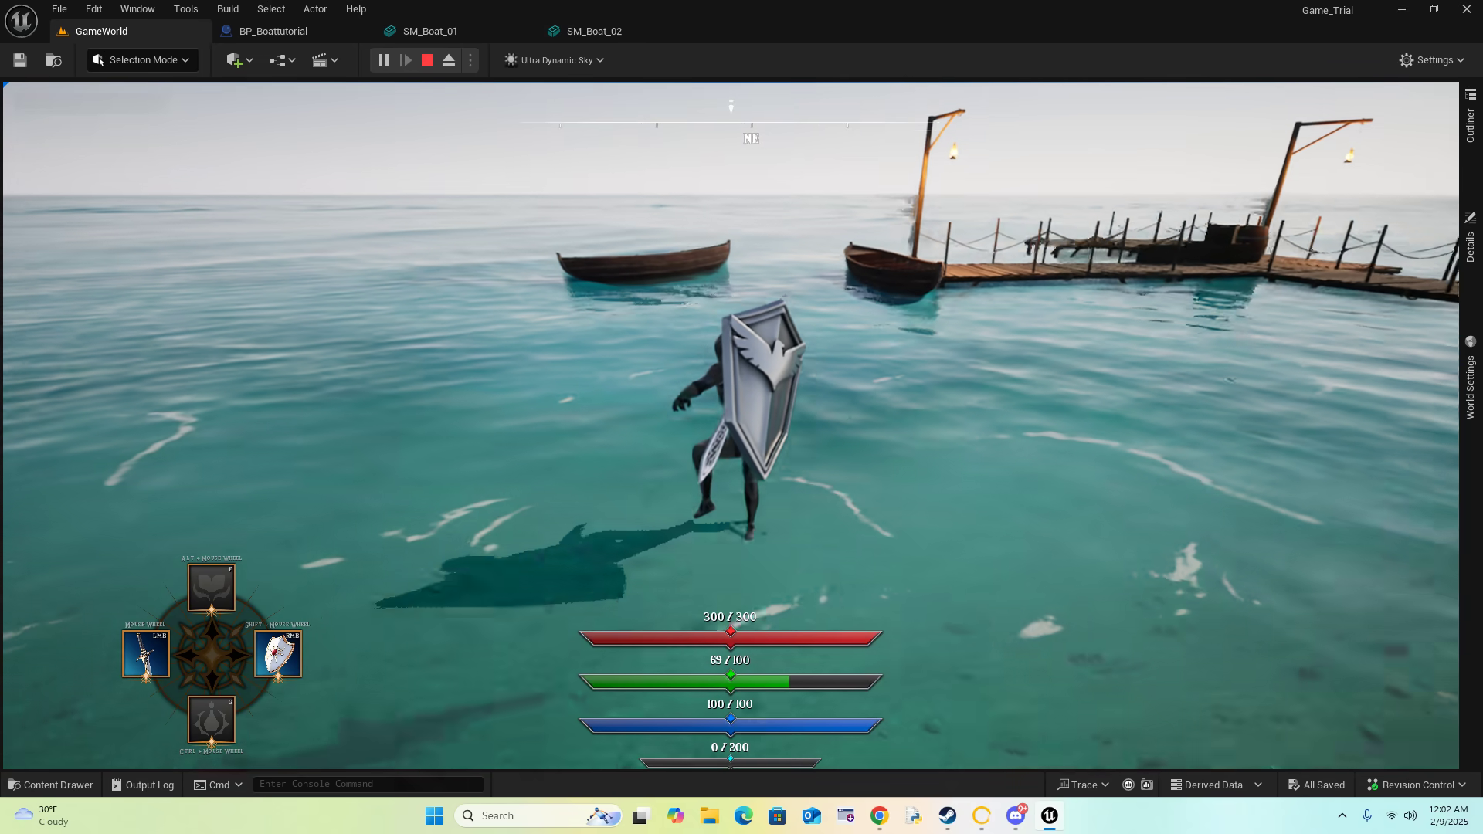
key("w")
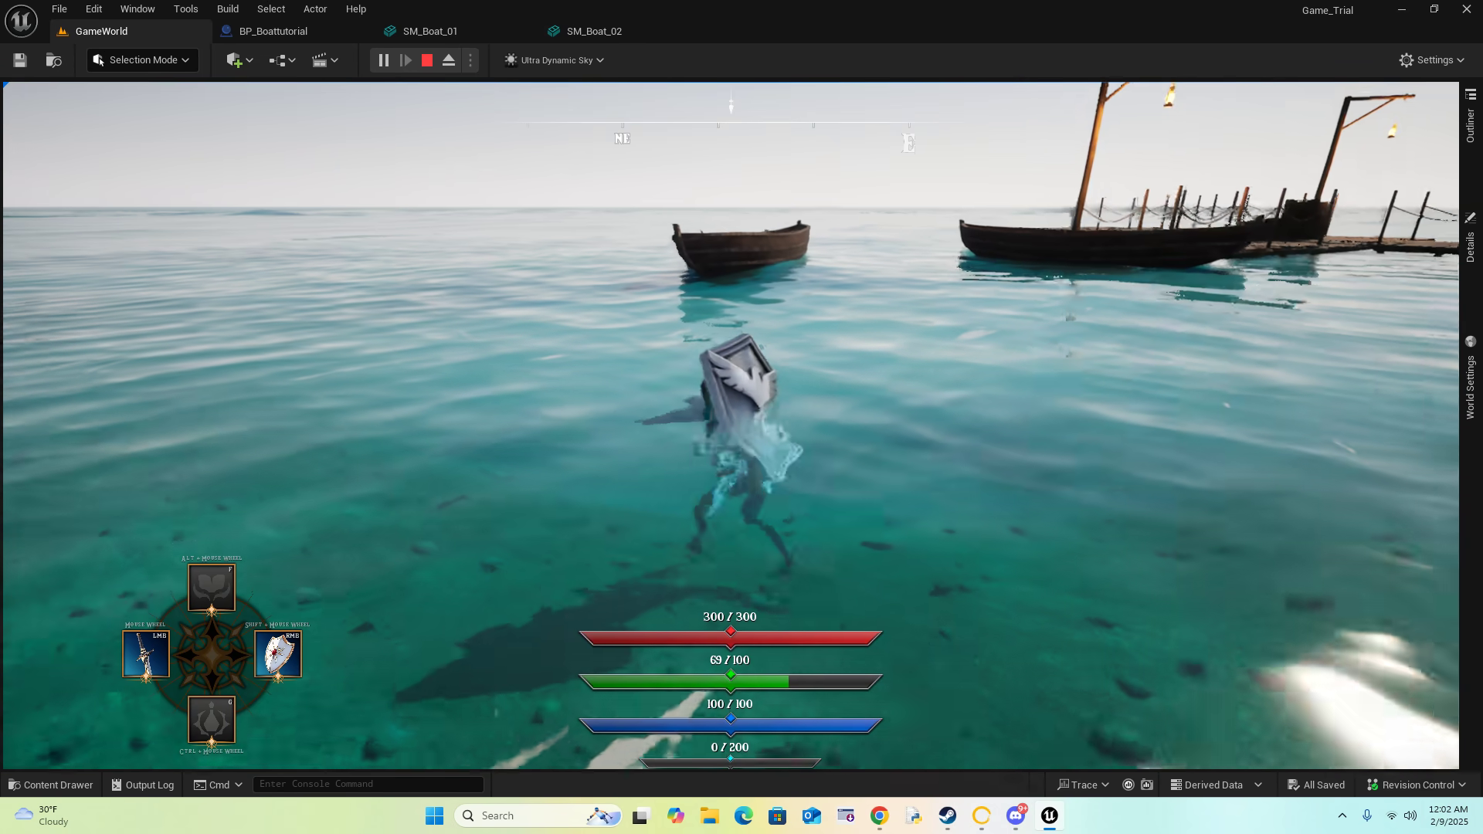
key("w")
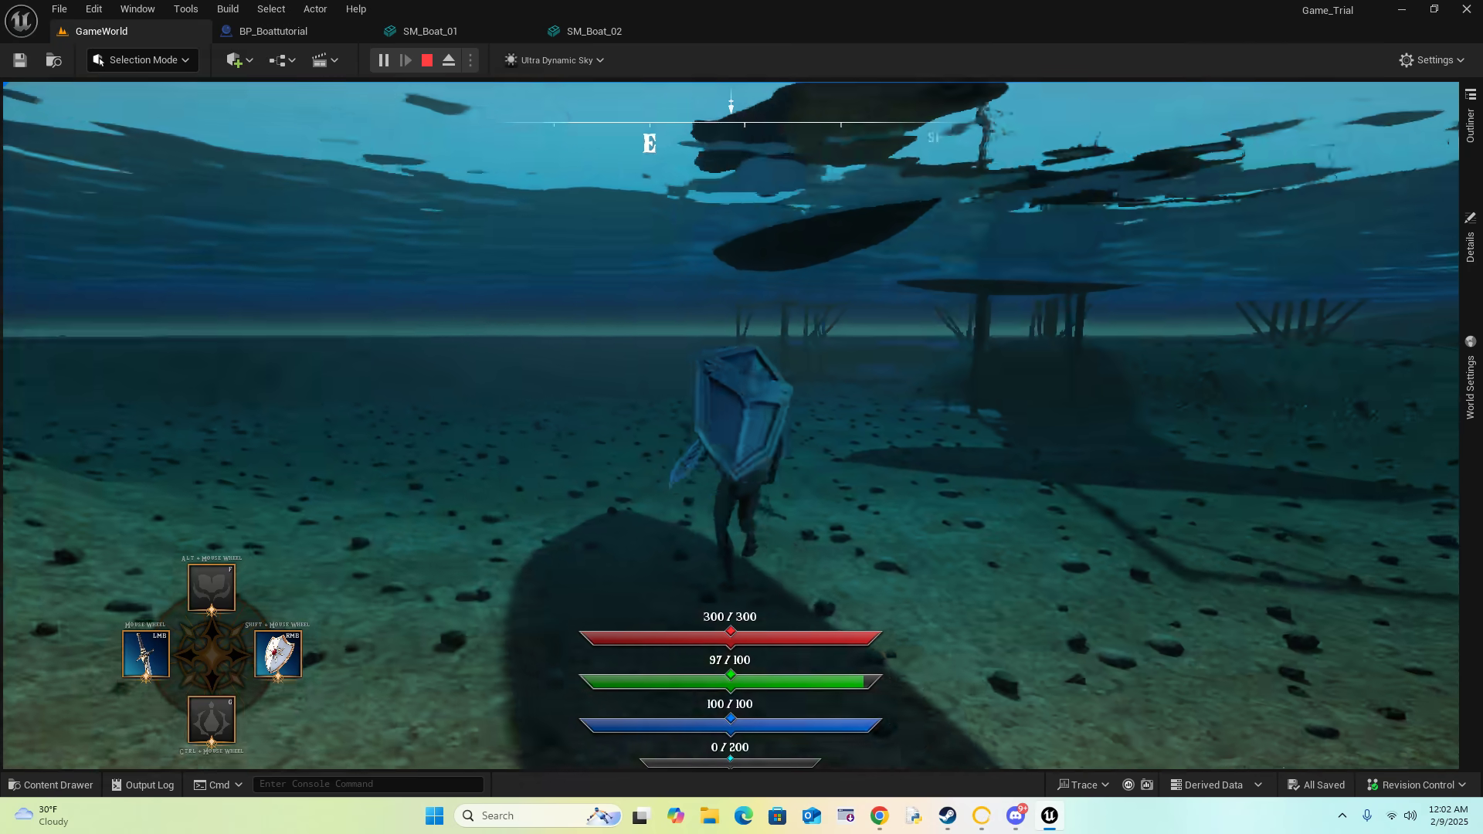
key("w")
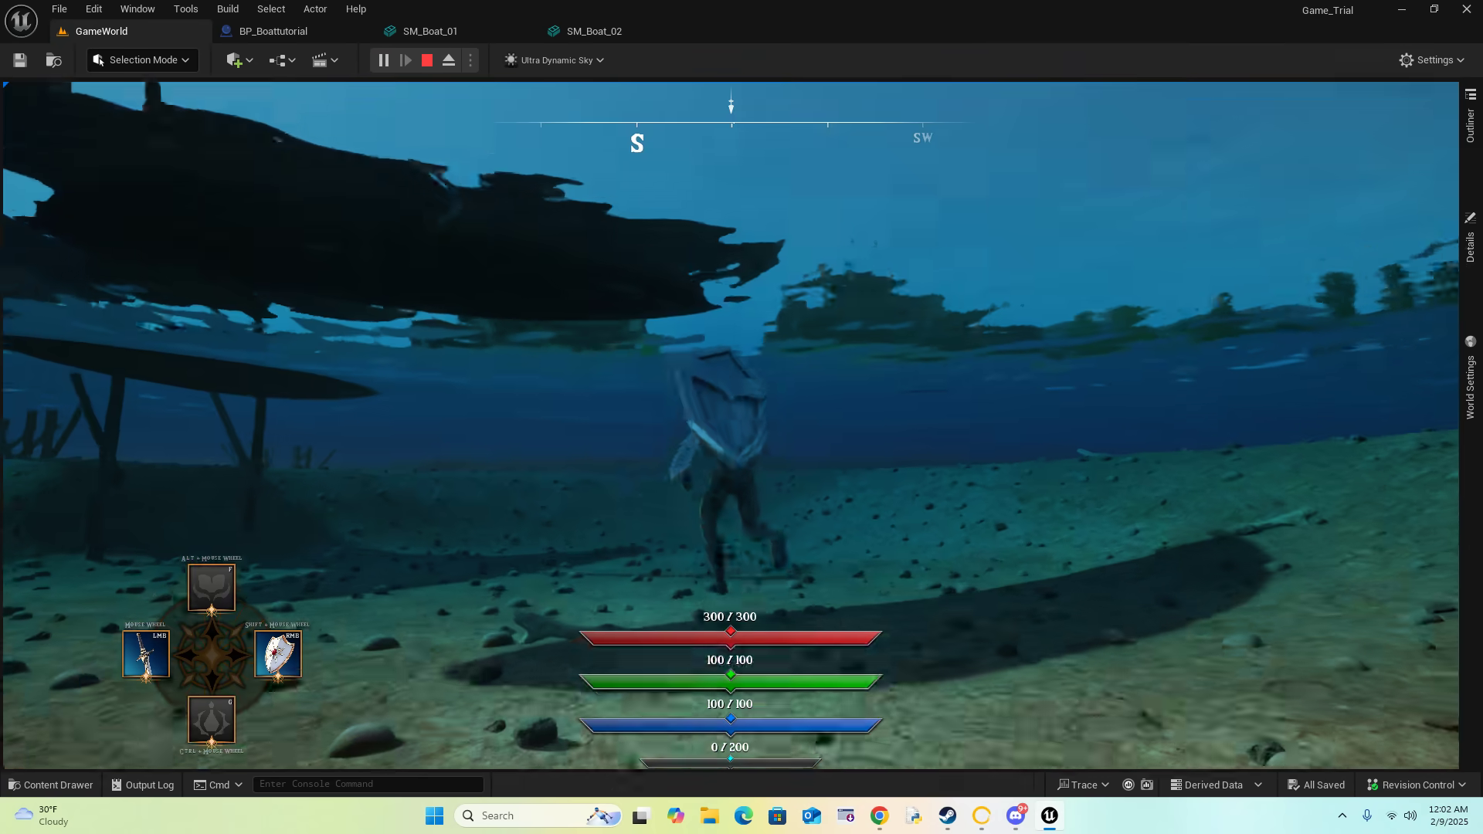
key("w")
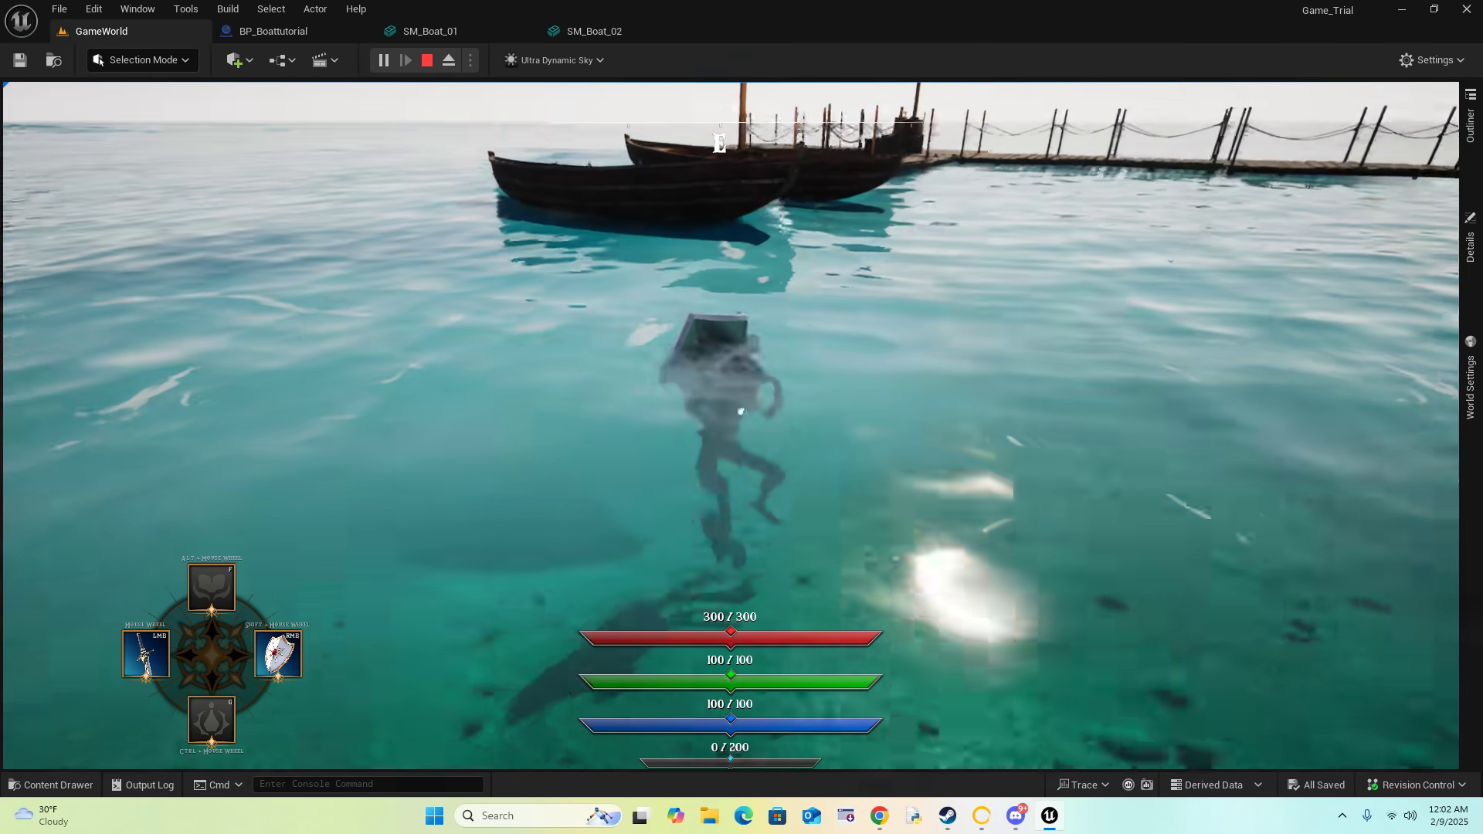
Step: Swim the character around the floating boat and push it out toward open water, and stop playing
key("d")
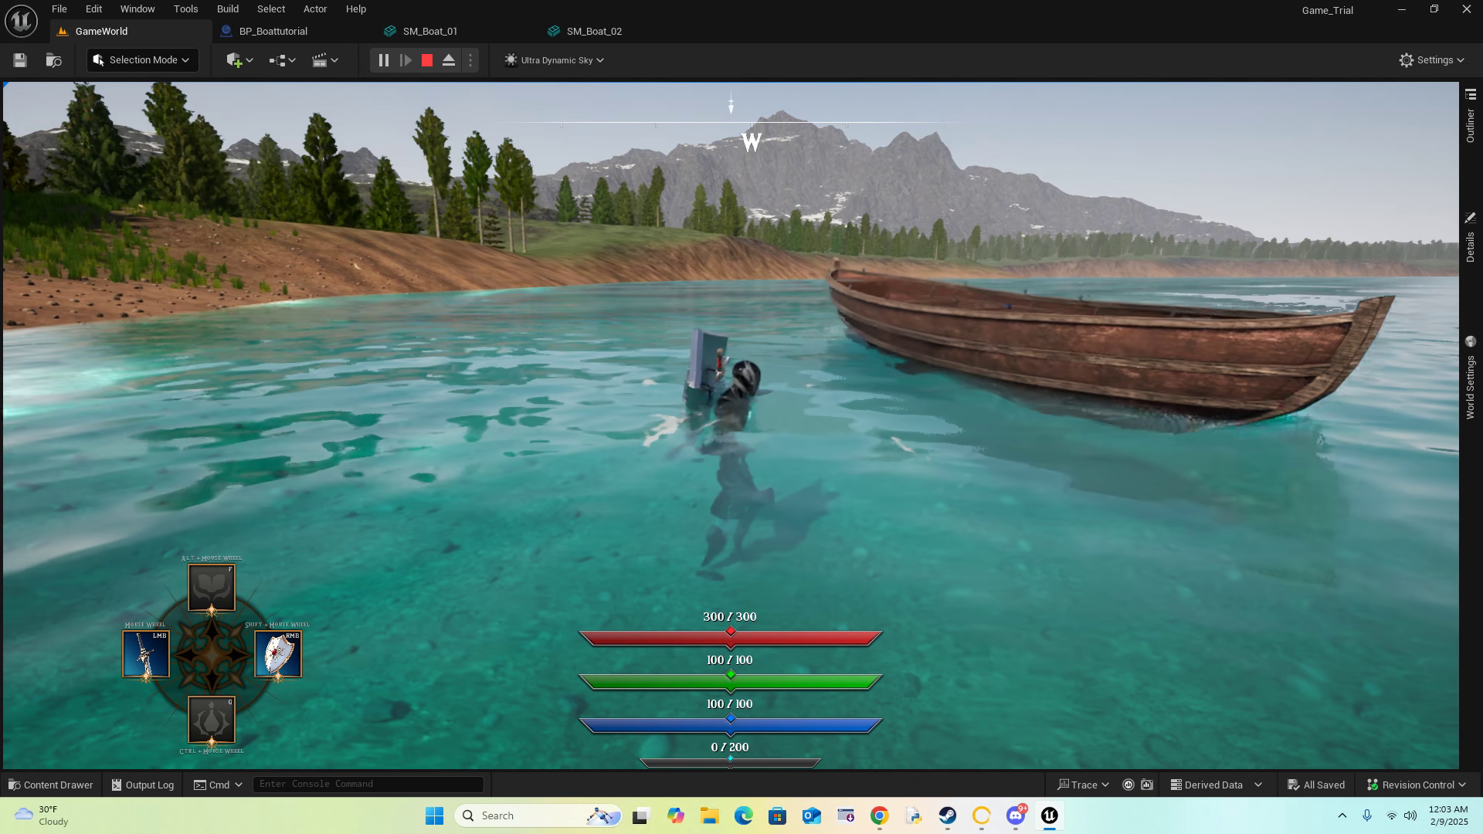
key("w")
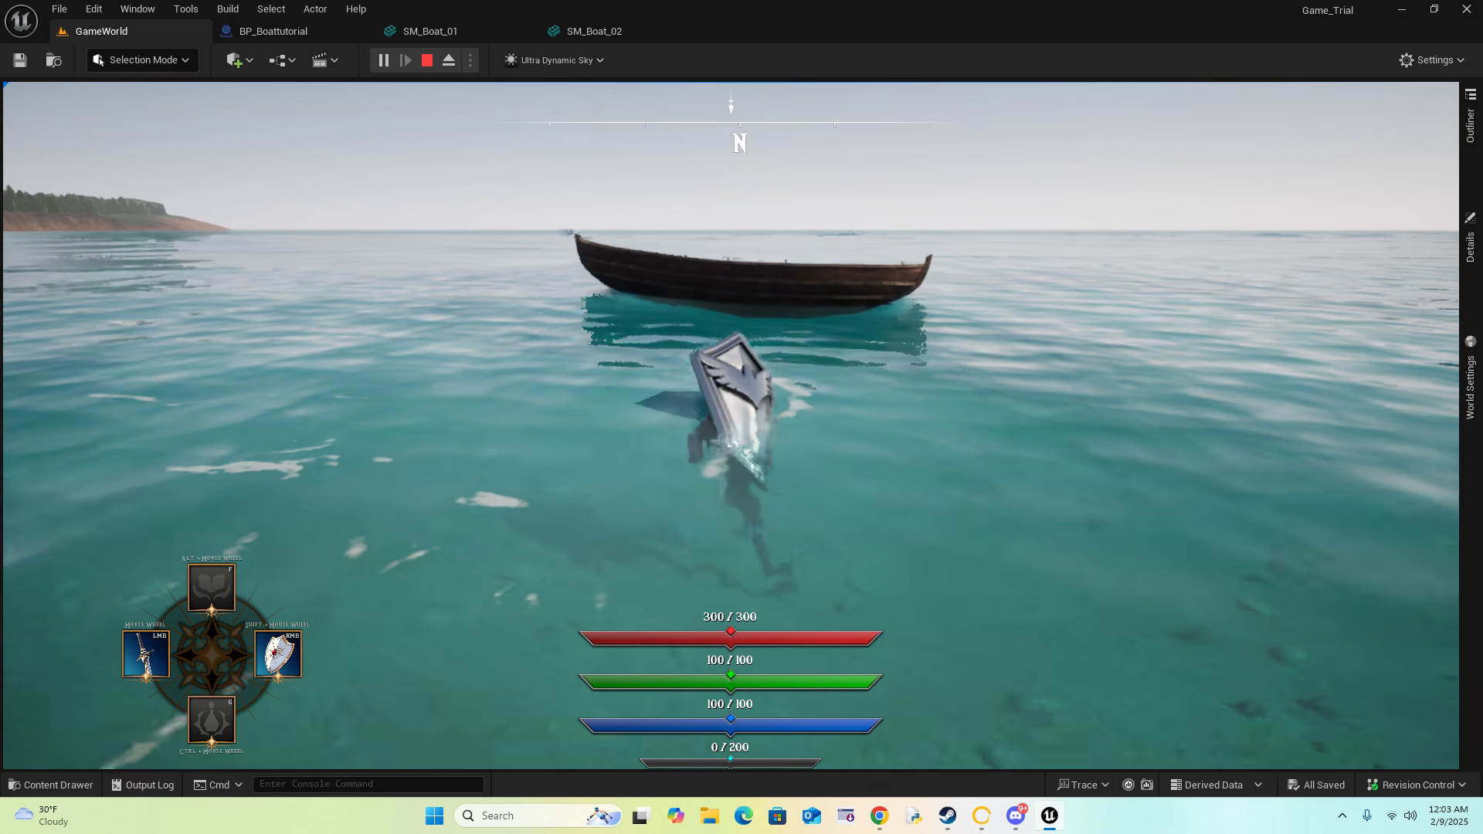
key("w")
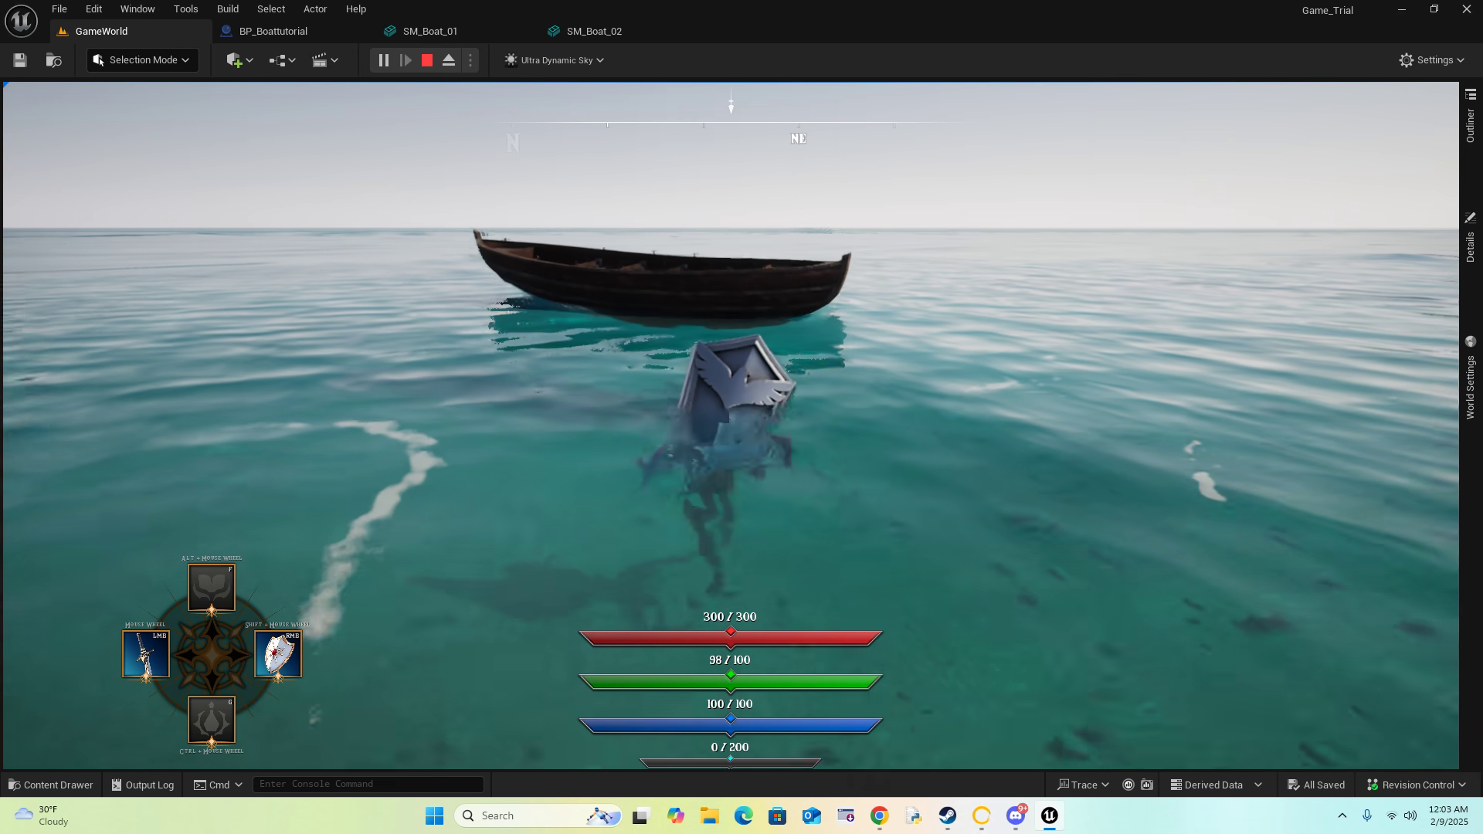
key("w")
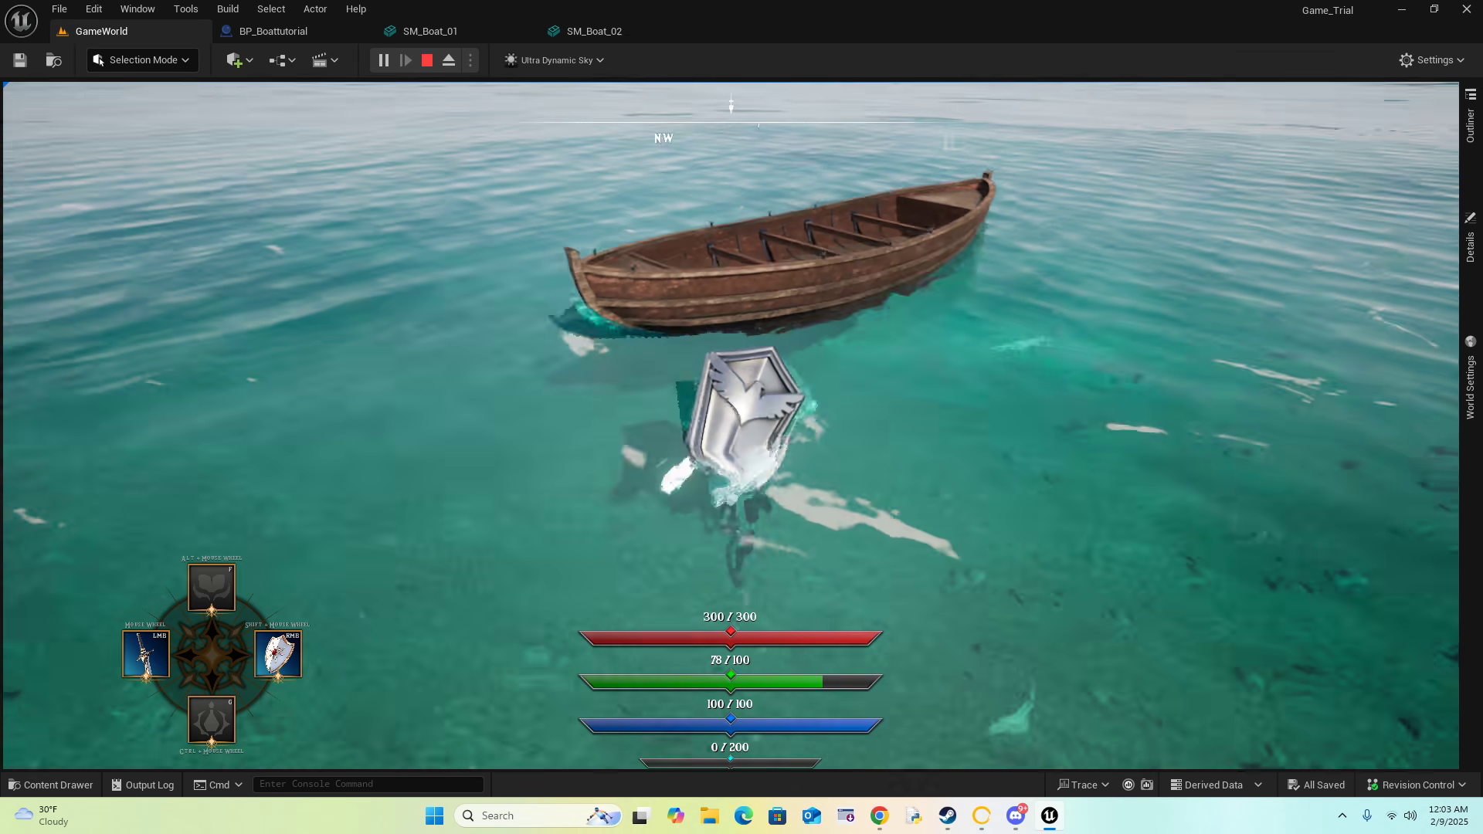
key("w")
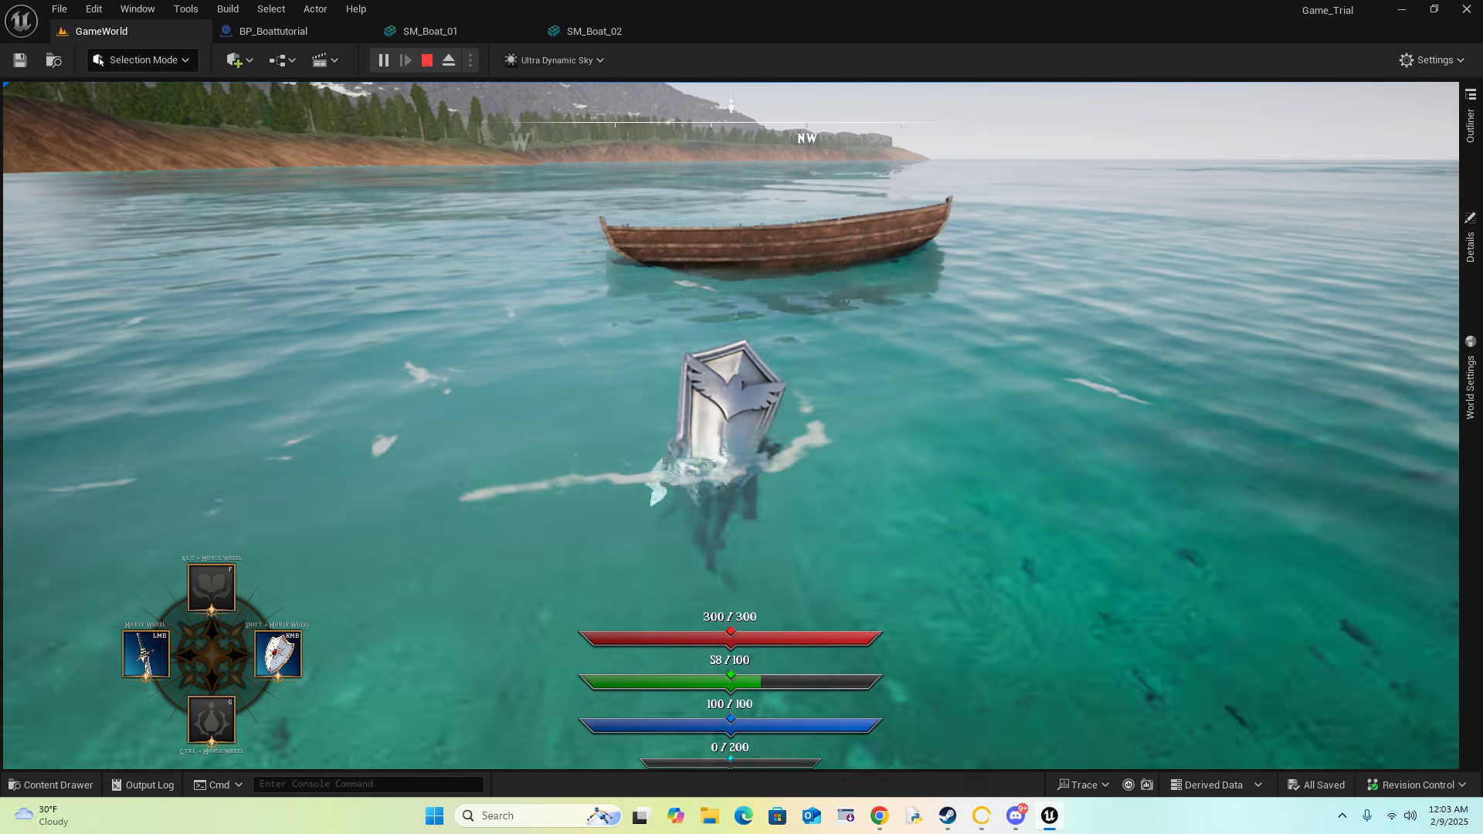
key("w")
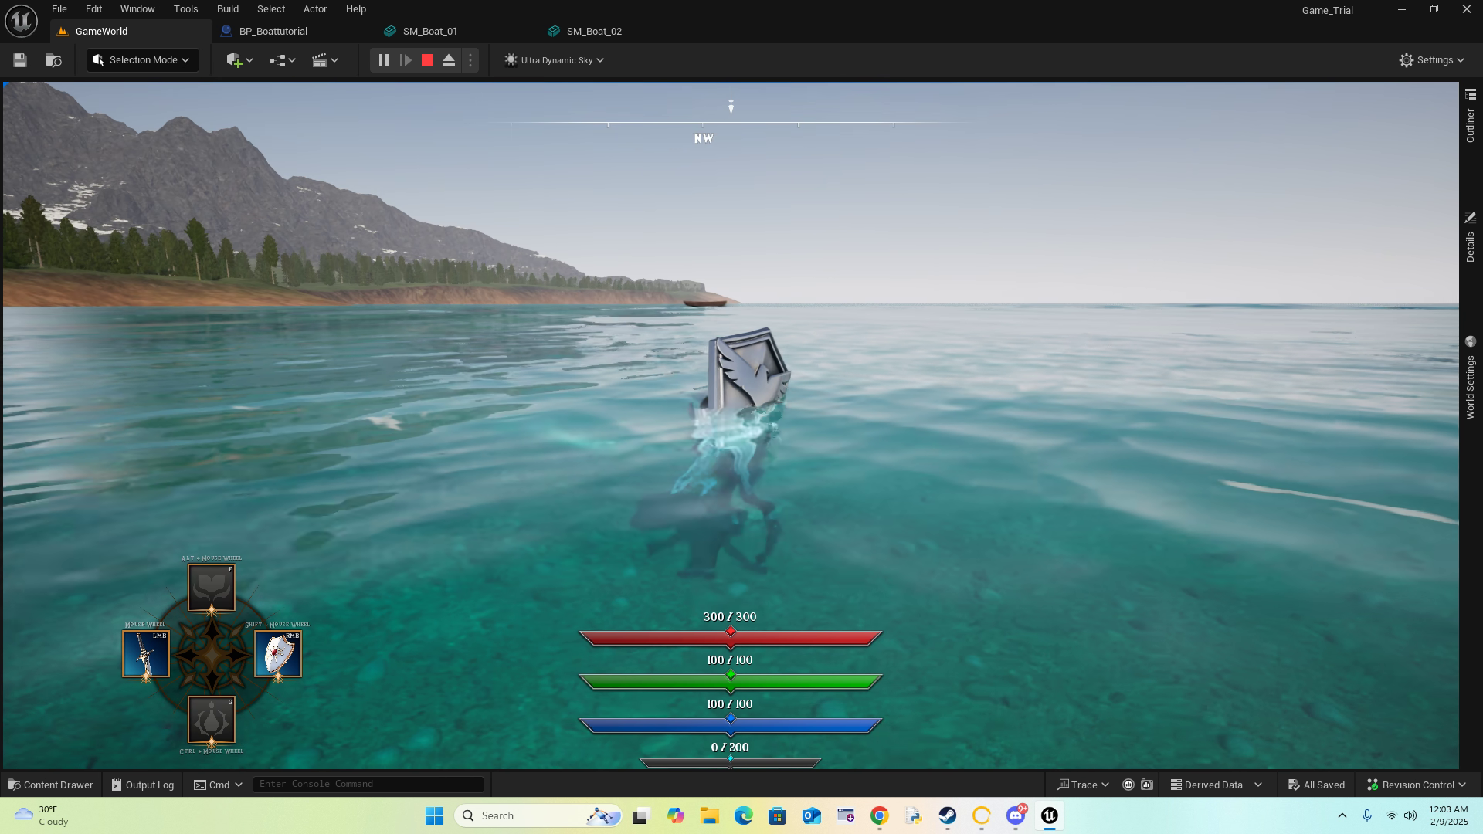
key("Escape")
Step: Set the Linear Damping of BP_Boattutorial's StaticMesh component to 3.0
right_click_drag(397, 123, 663, 106)
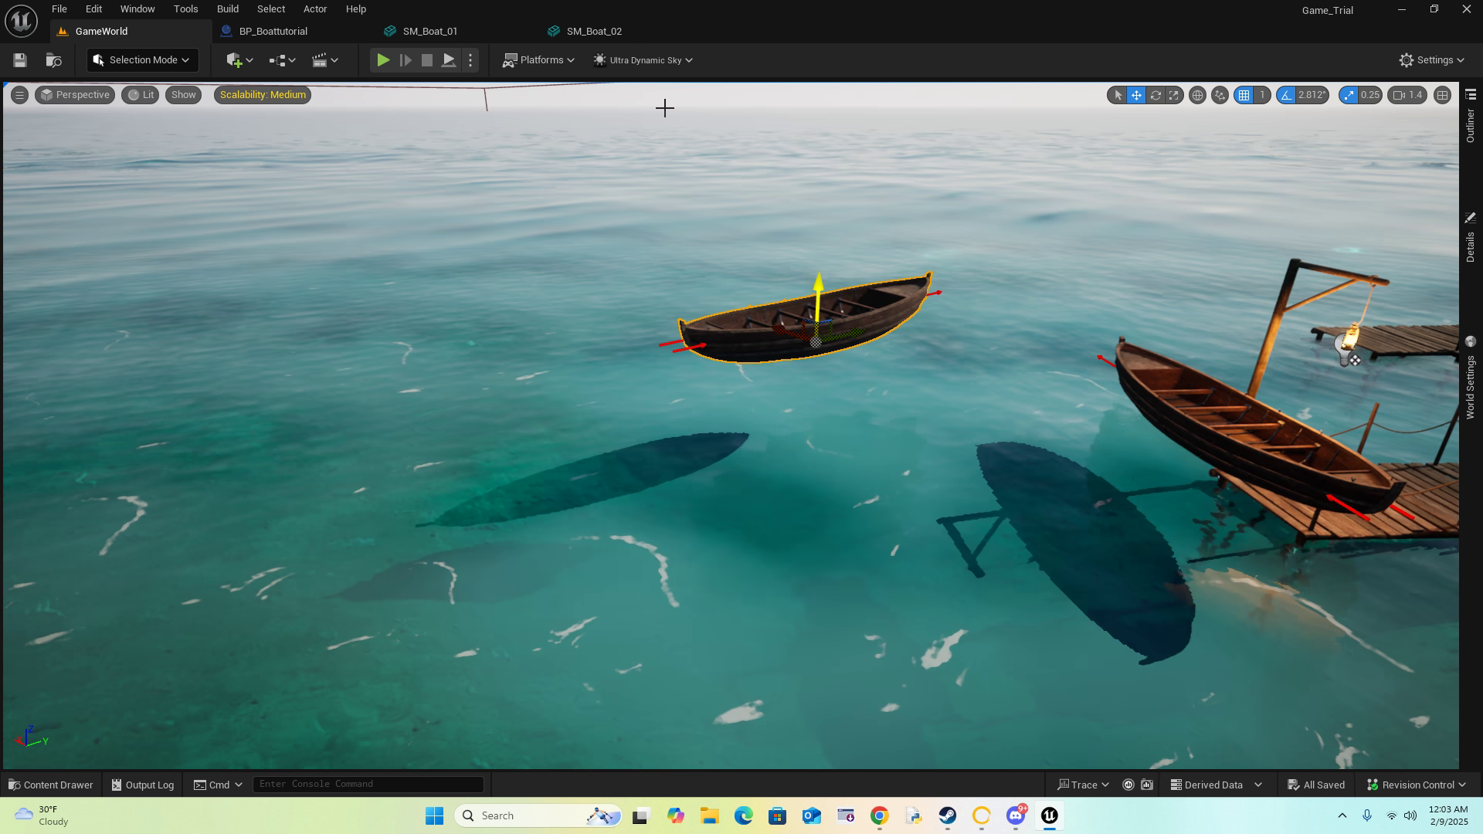
left_click(292, 35)
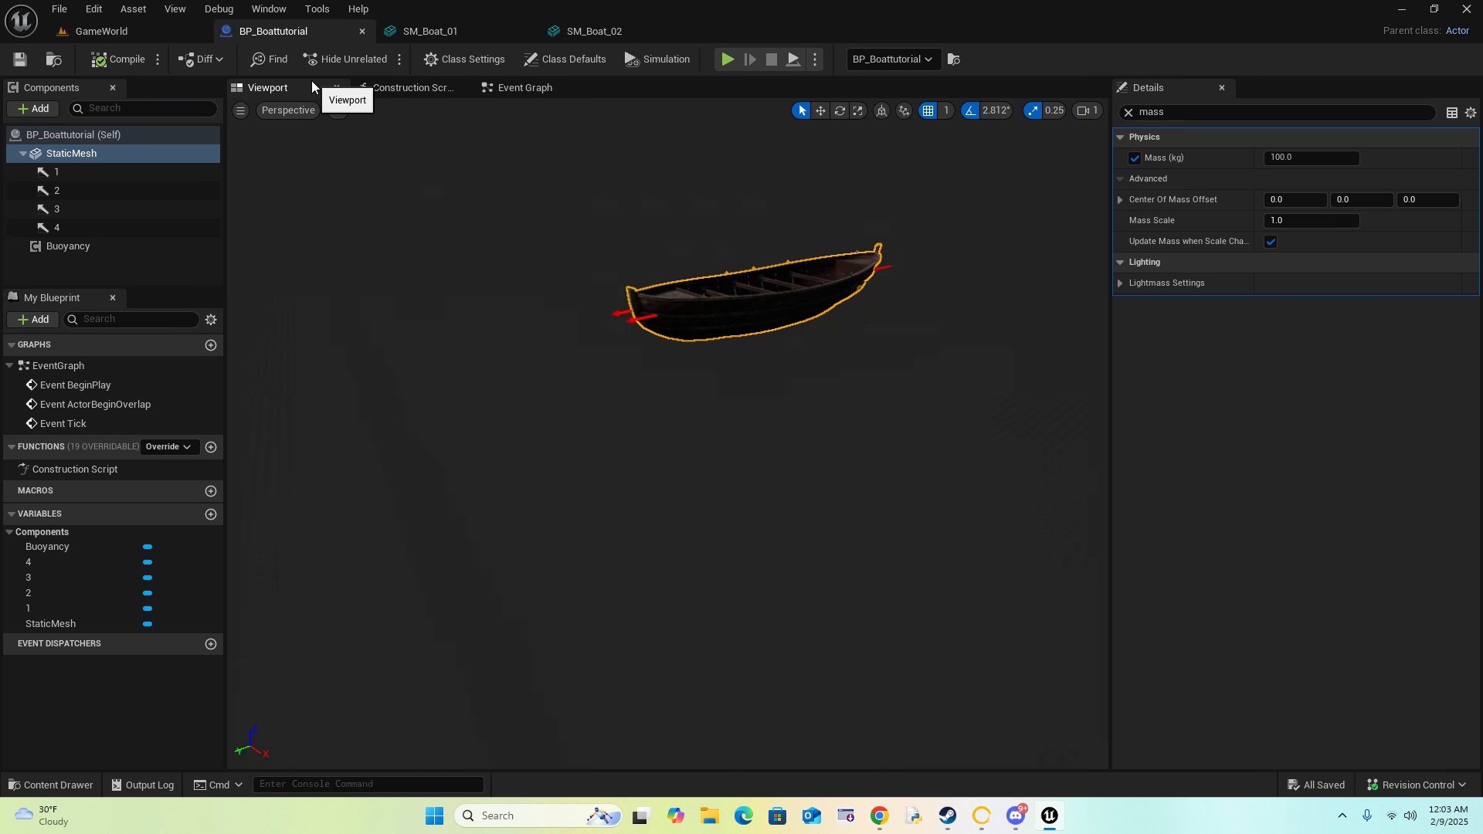
left_click(1128, 113)
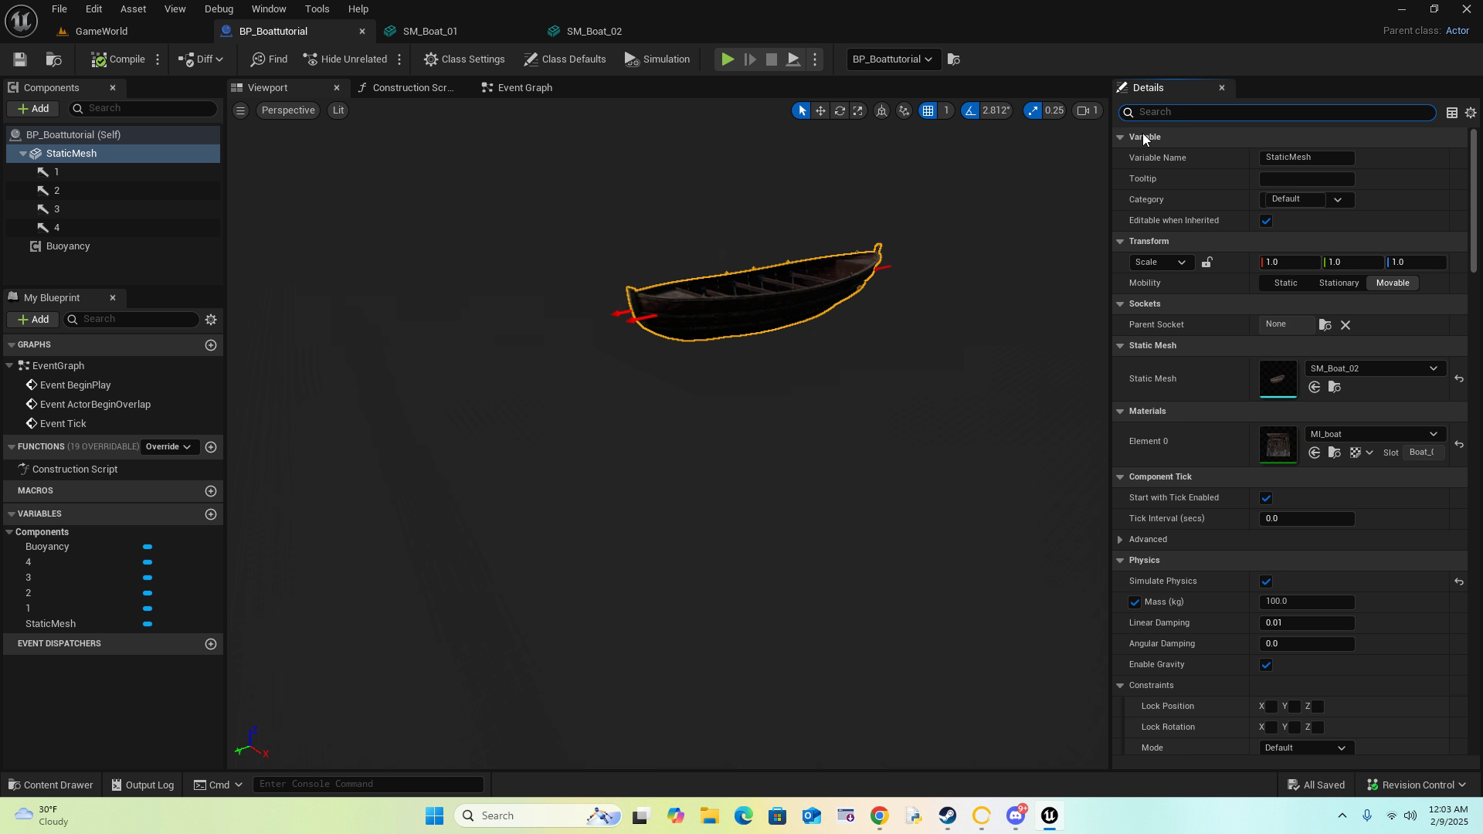
type("angul")
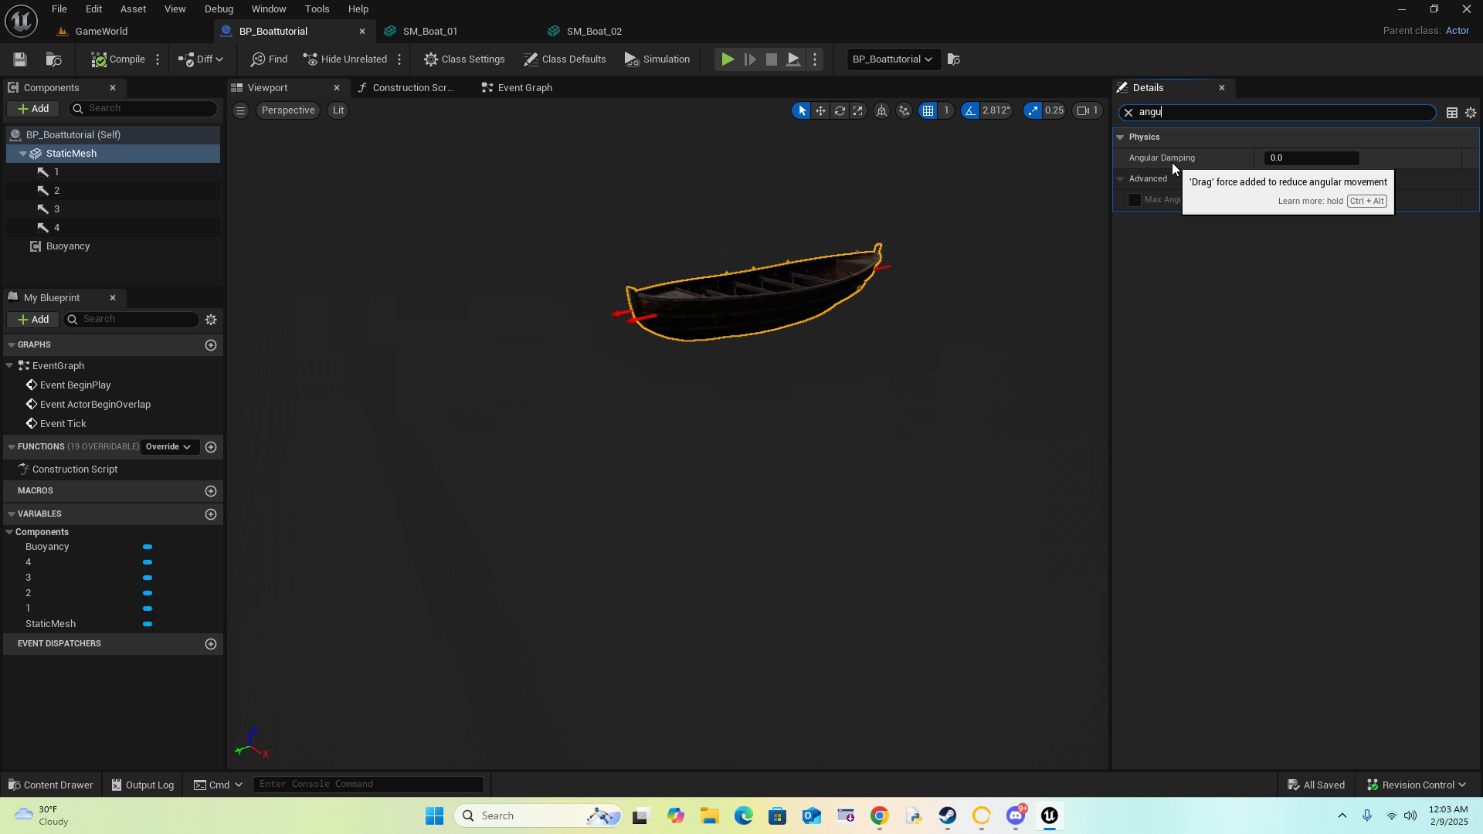
left_click(1129, 112)
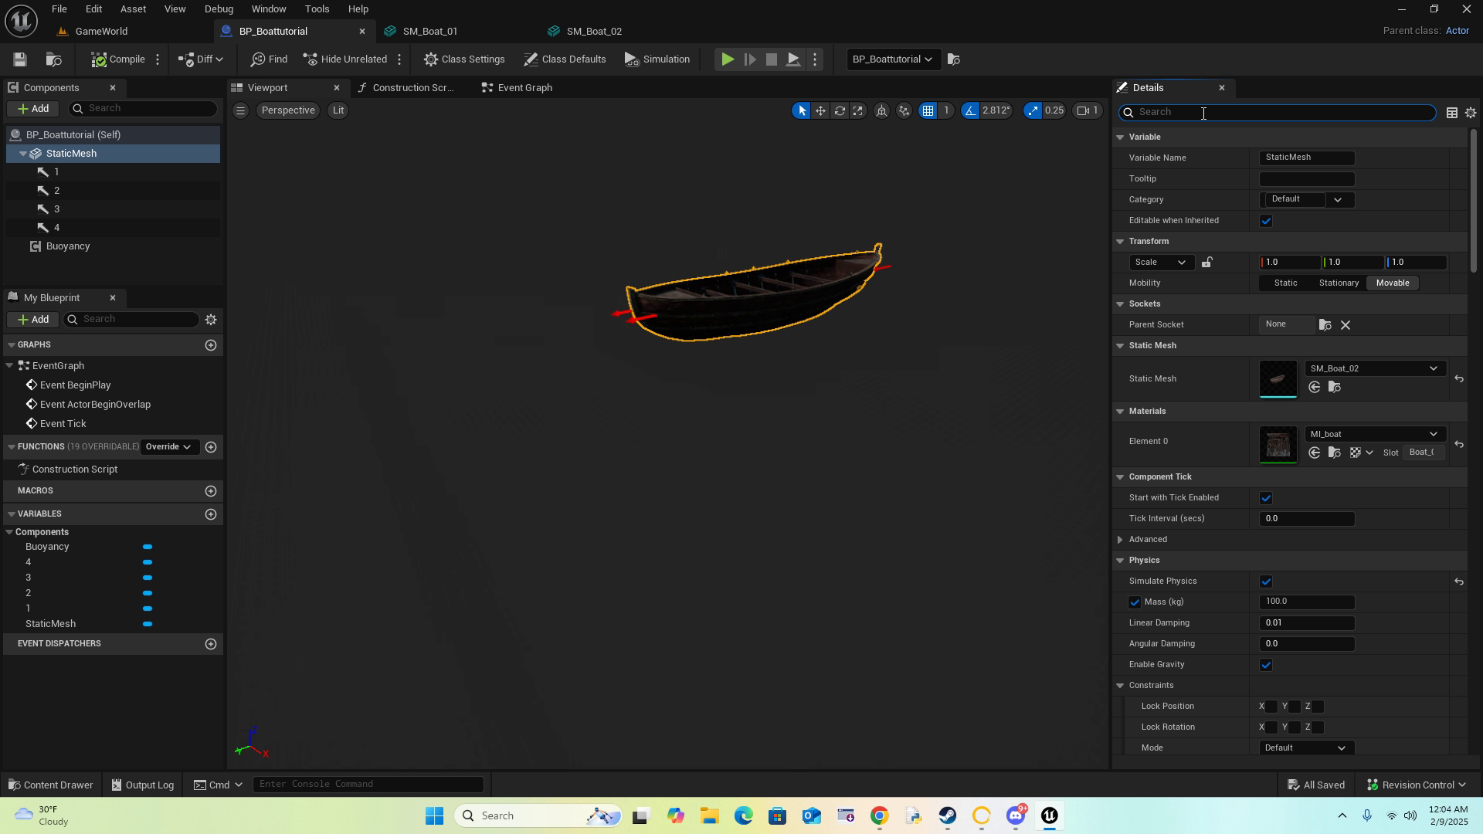
type("linear")
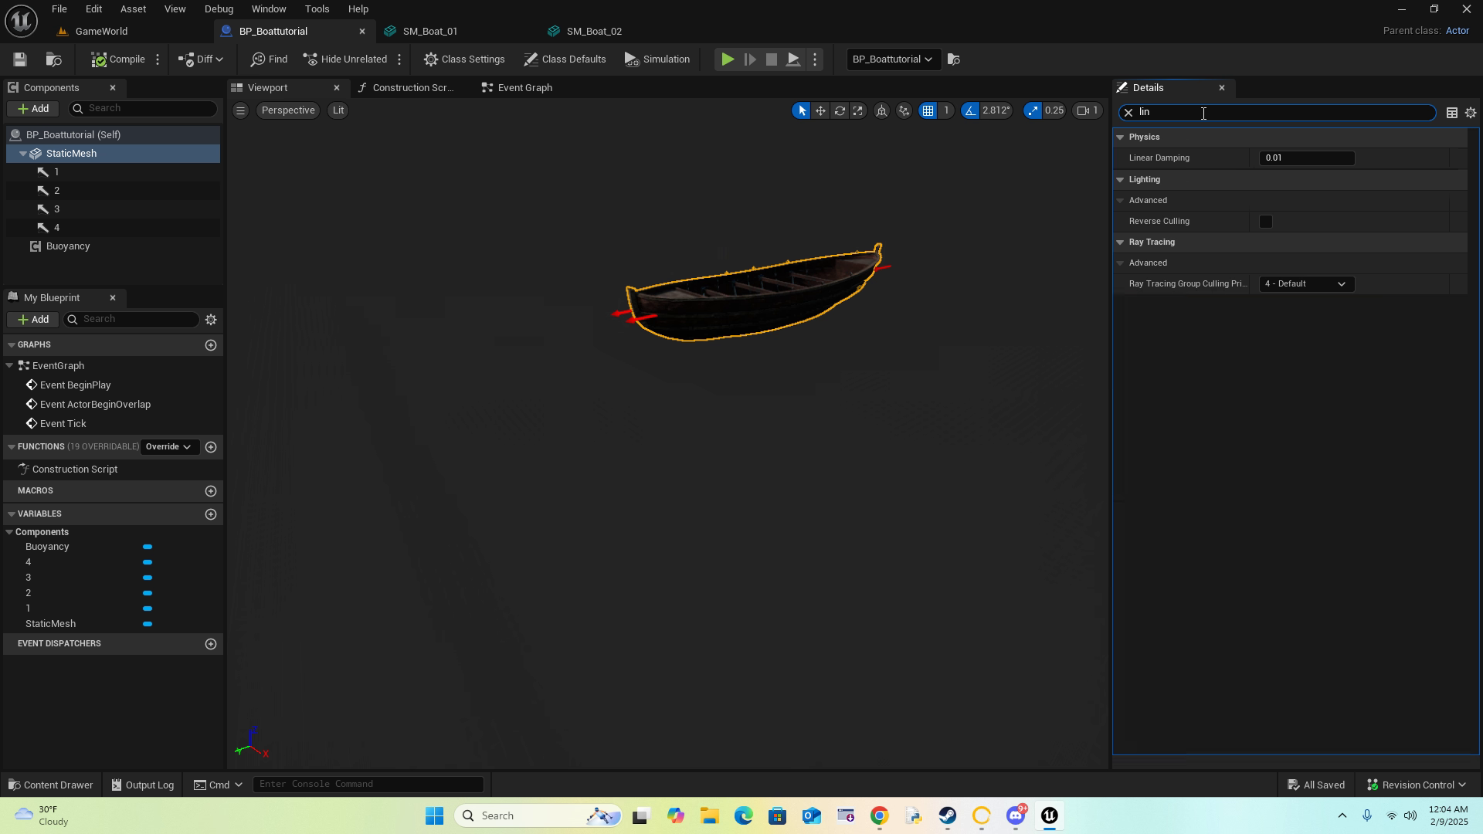
left_click(1309, 156)
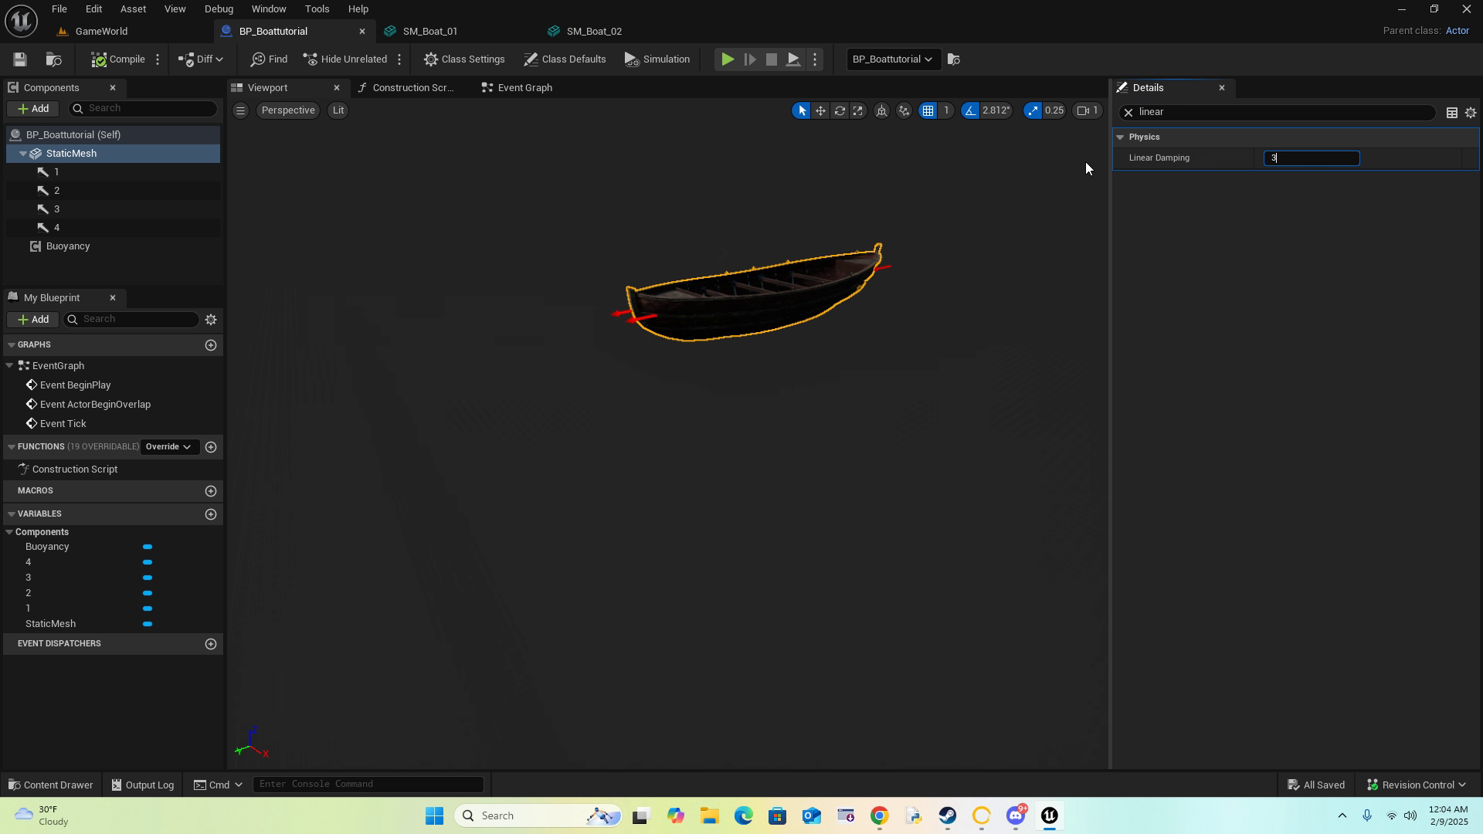
key("Return")
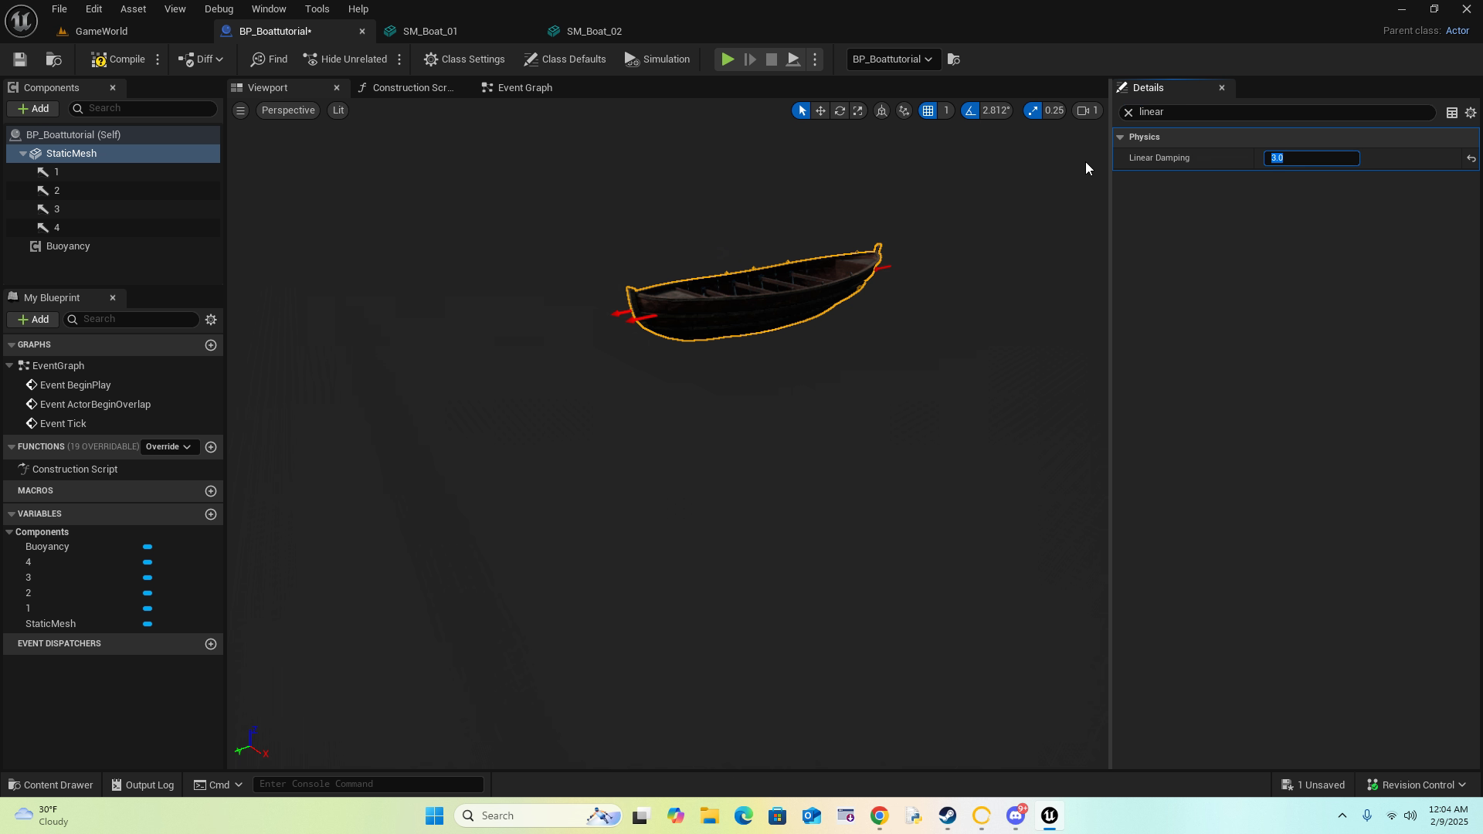
Step: Set the StaticMesh component's Angular Damping to 3.0, and compile and save the Blueprint
left_click(1129, 112)
type("angular")
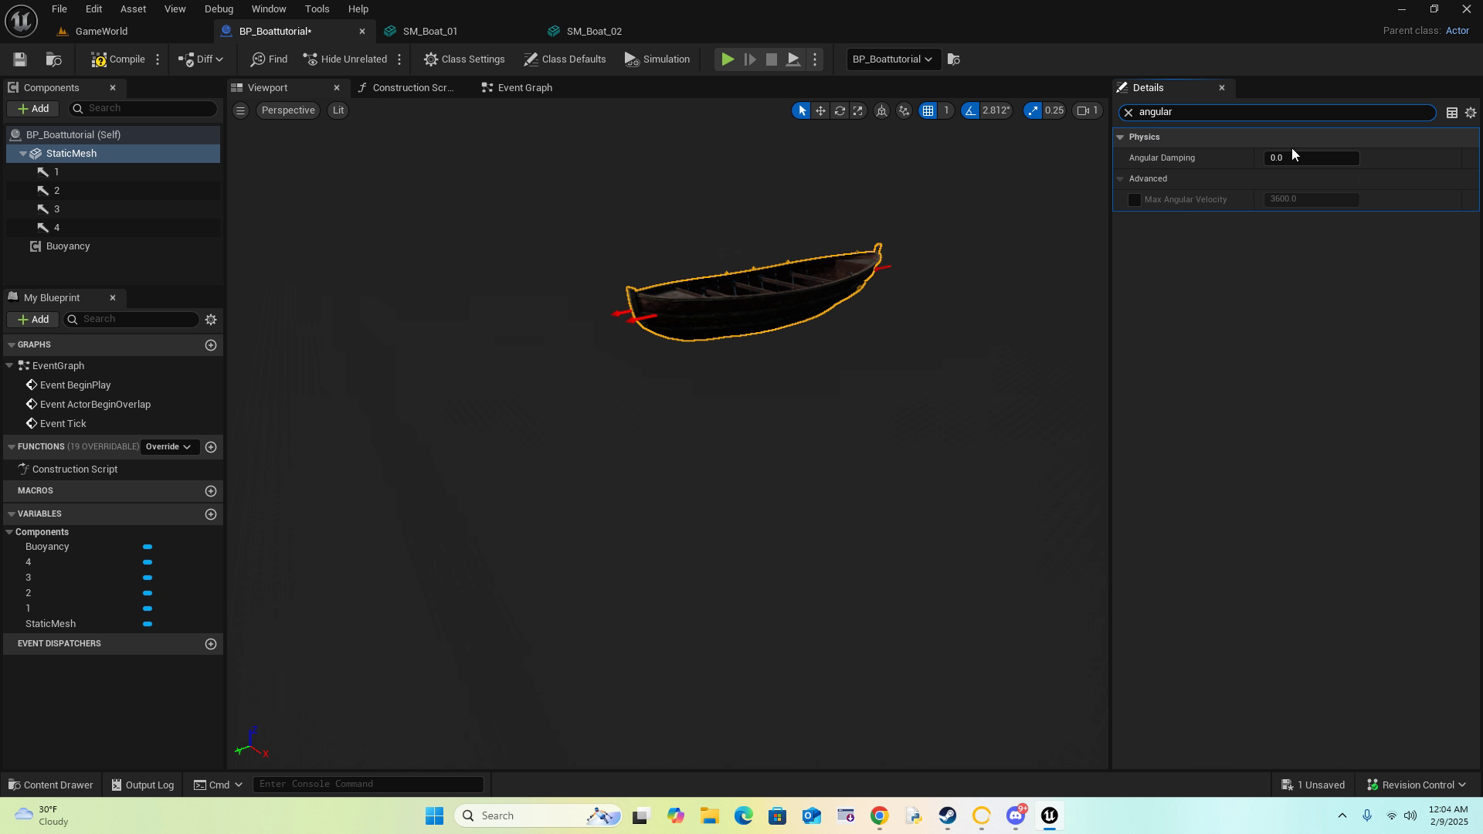
left_click(1303, 159)
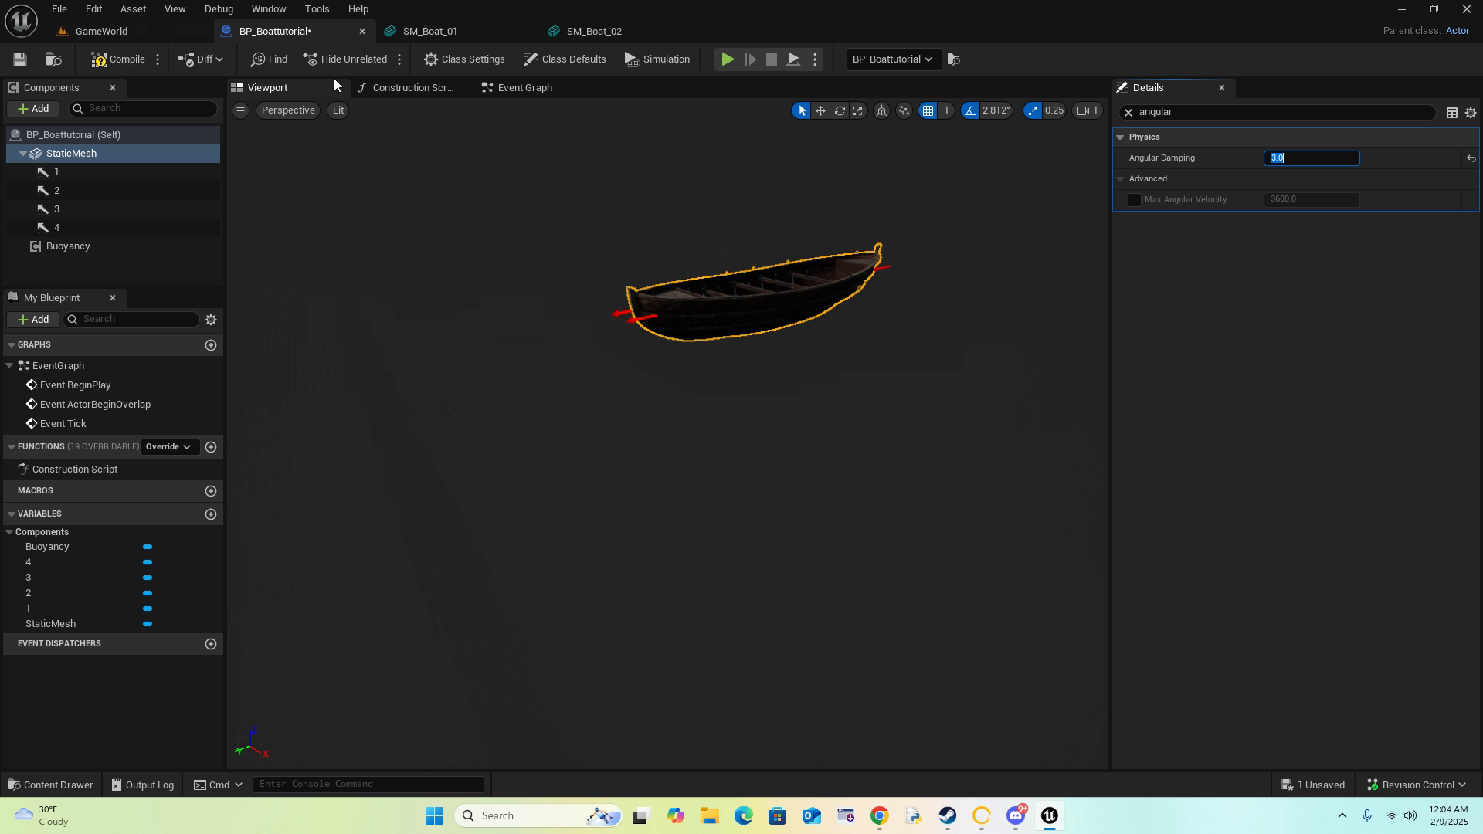
left_click(108, 62)
left_click(108, 62)
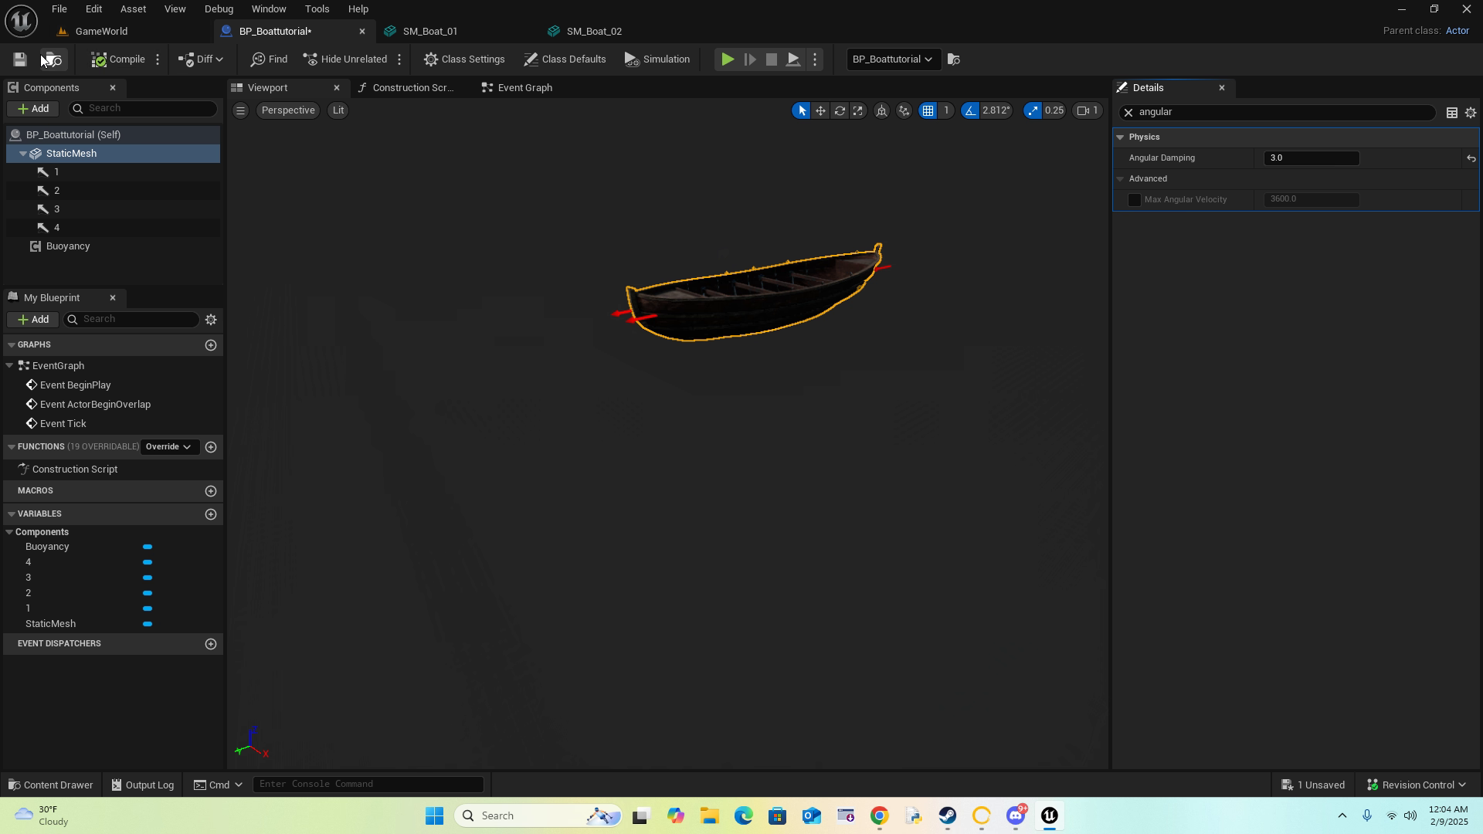
Step: Play the GameWorld level briefly with the new damping values and stop playing
left_click(101, 31)
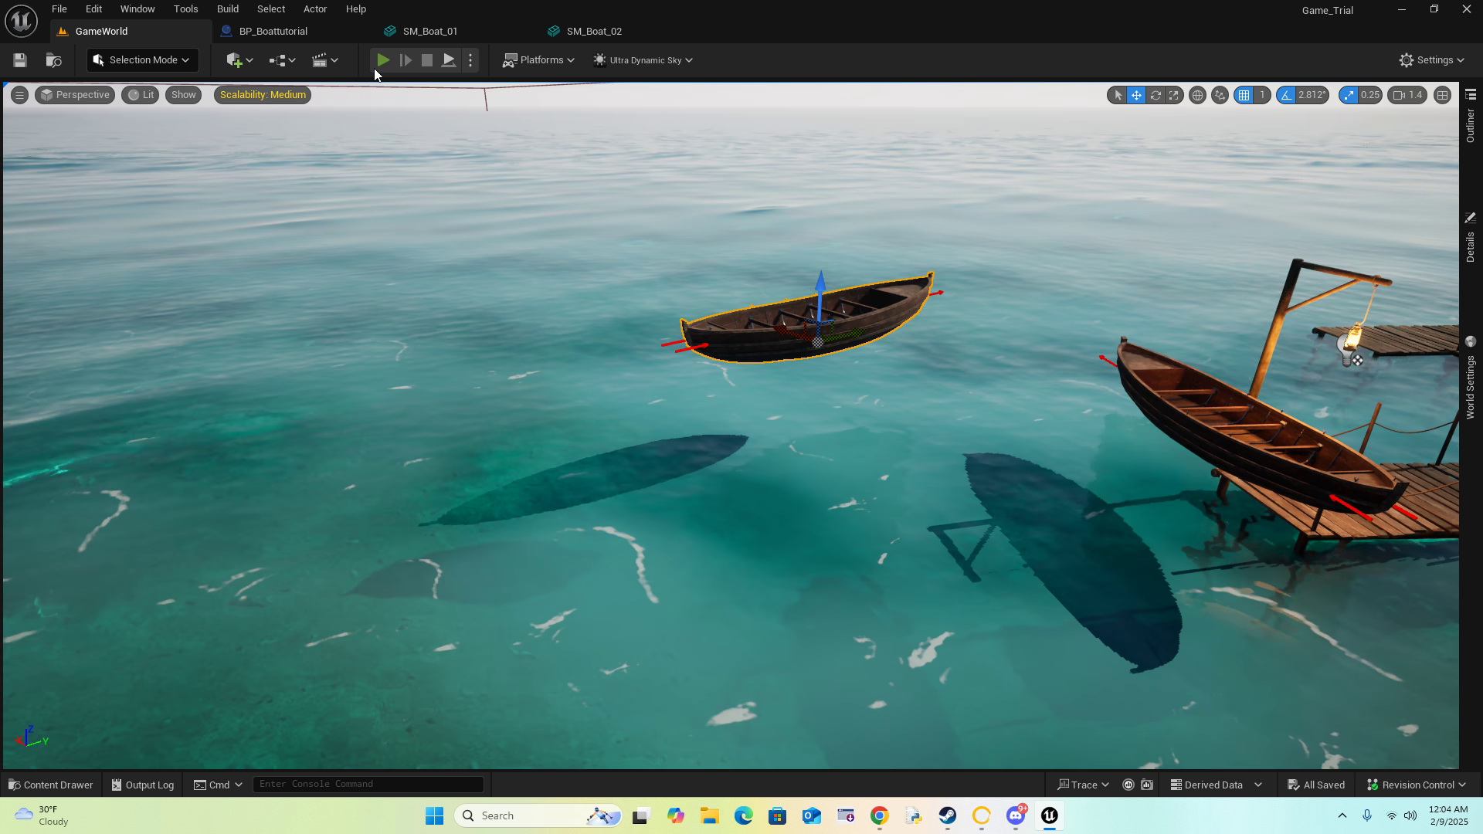
left_click(383, 62)
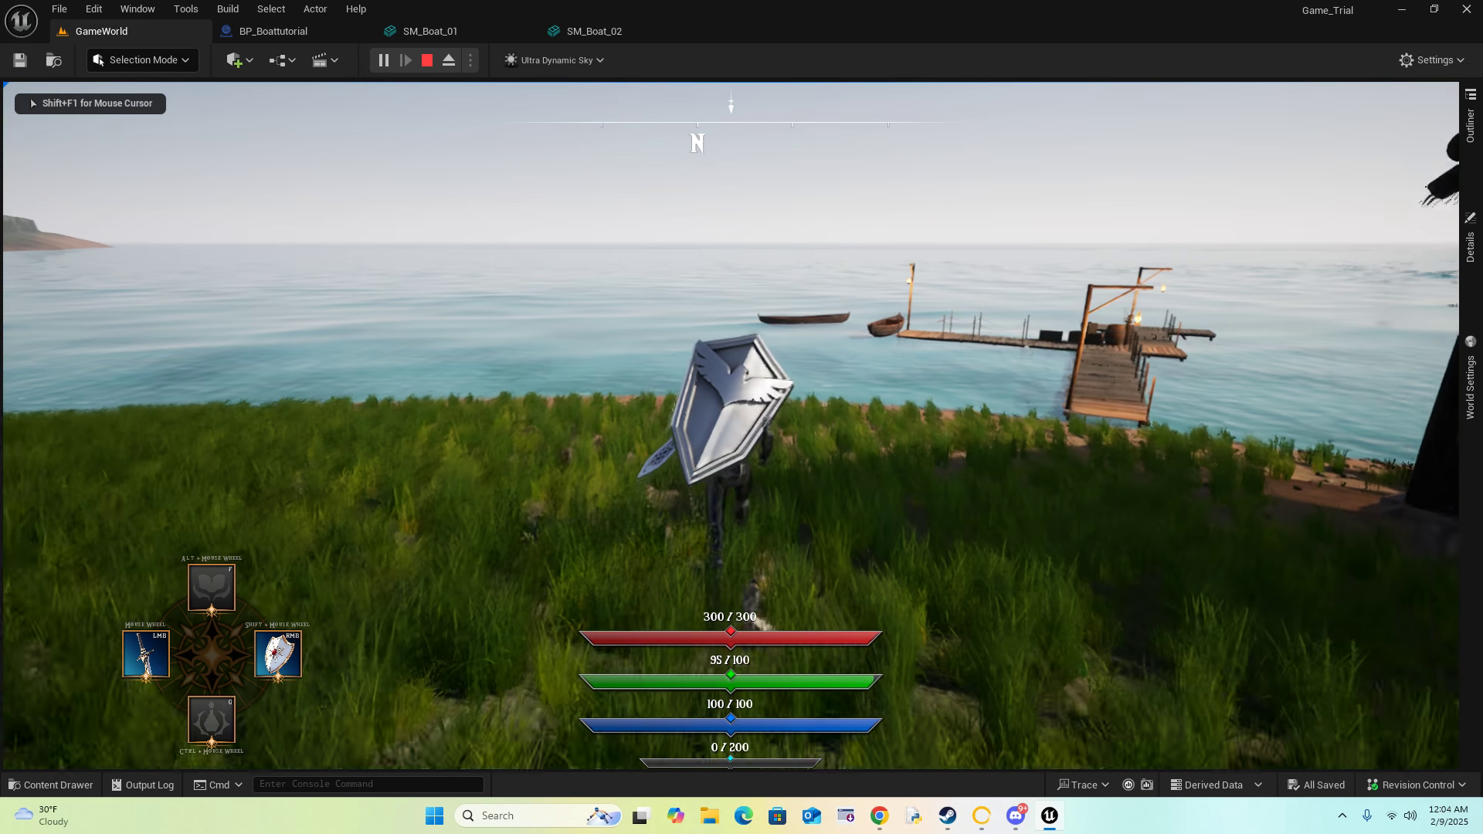
key("Escape")
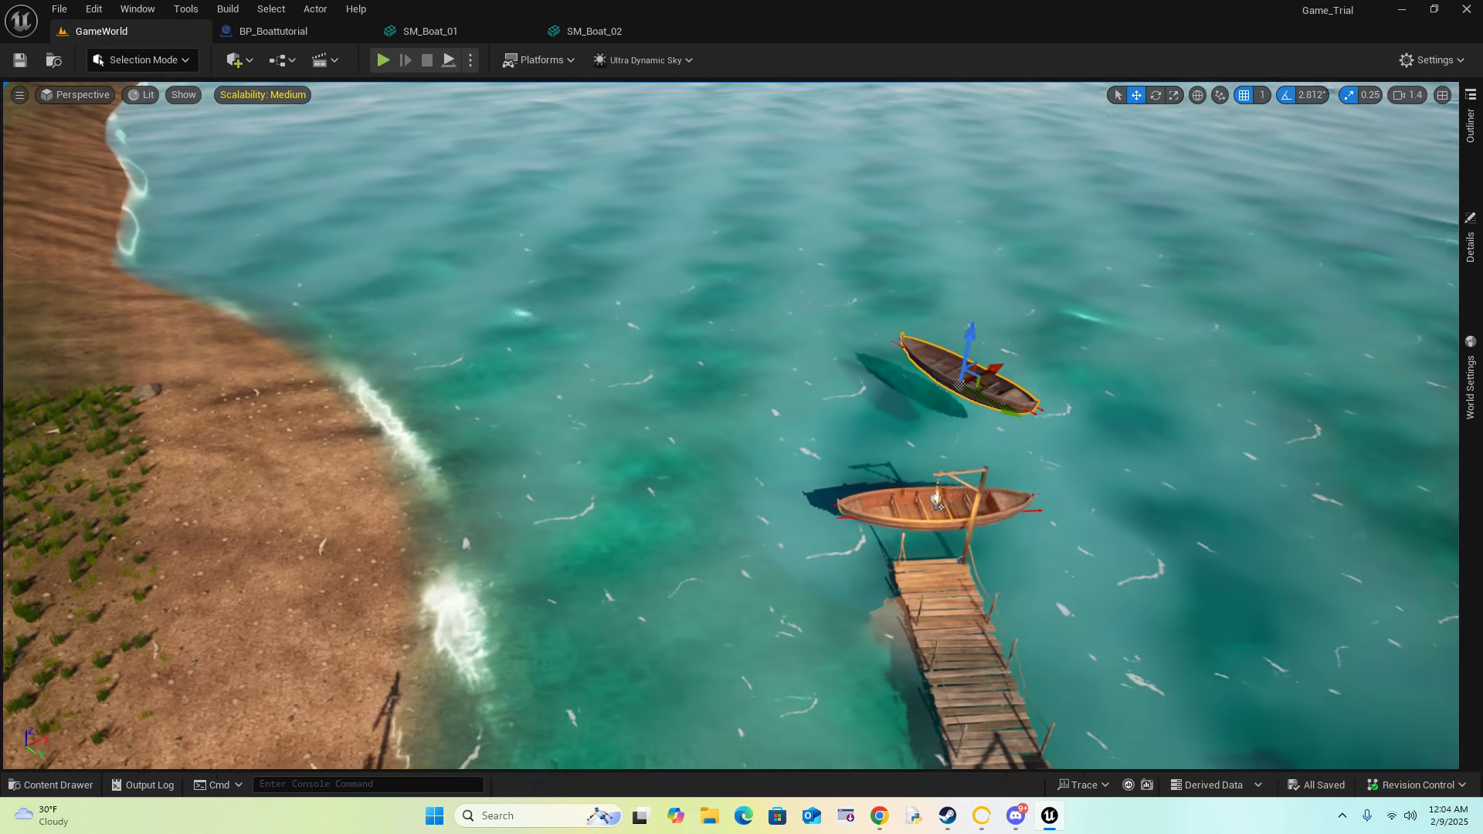
Step: Move the selected boat beside the platform at the pier's far end, rotate it about 31 degrees horizontally, and save the level
right_click_drag(949, 342, 718, 342)
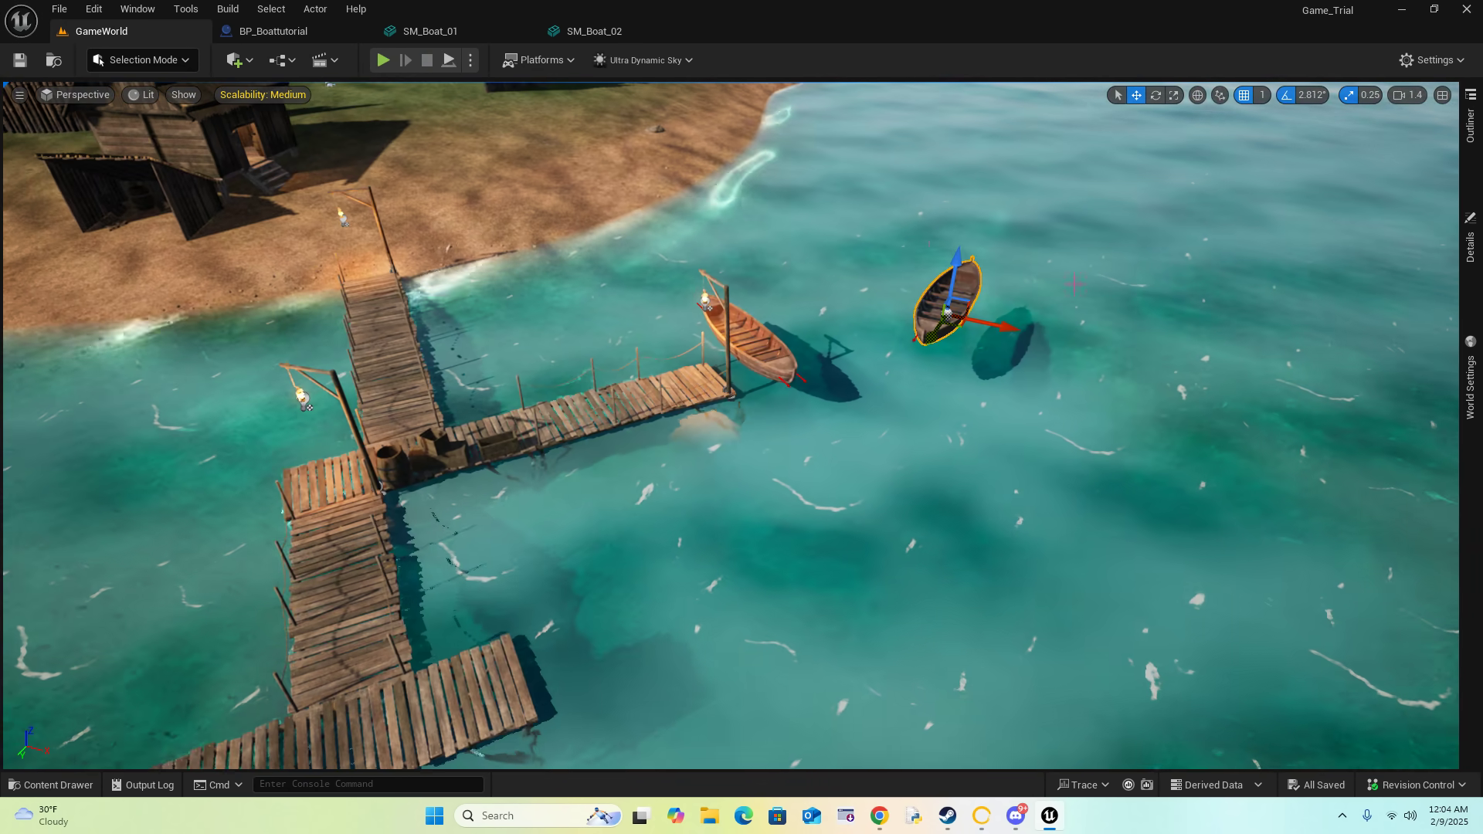
left_click_drag(949, 313, 705, 646)
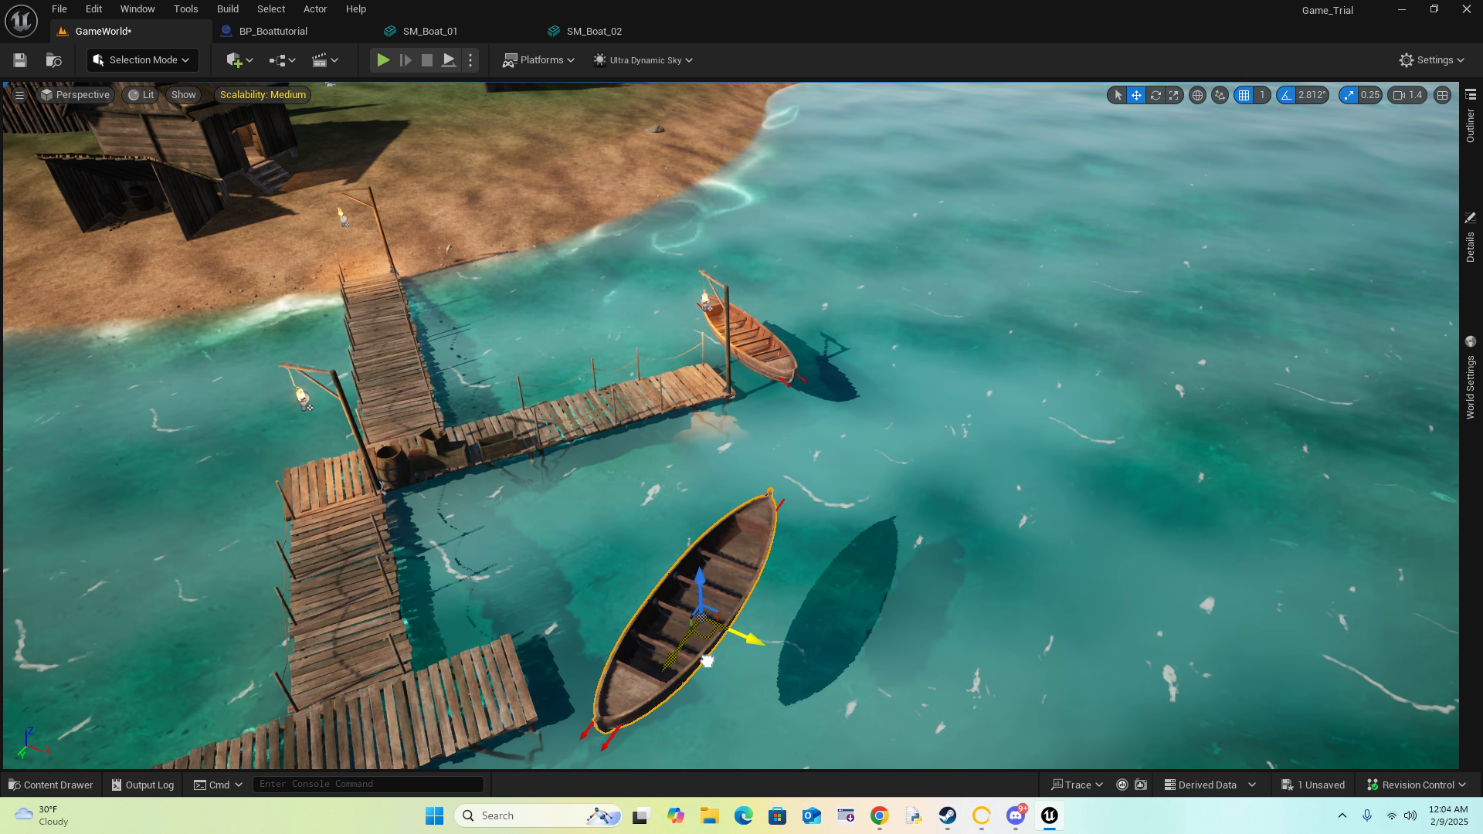
key("f")
mouse_move(705, 646)
right_mouse_down()
mouse_move(741, 564)
mouse_move(714, 633)
right_mouse_up()
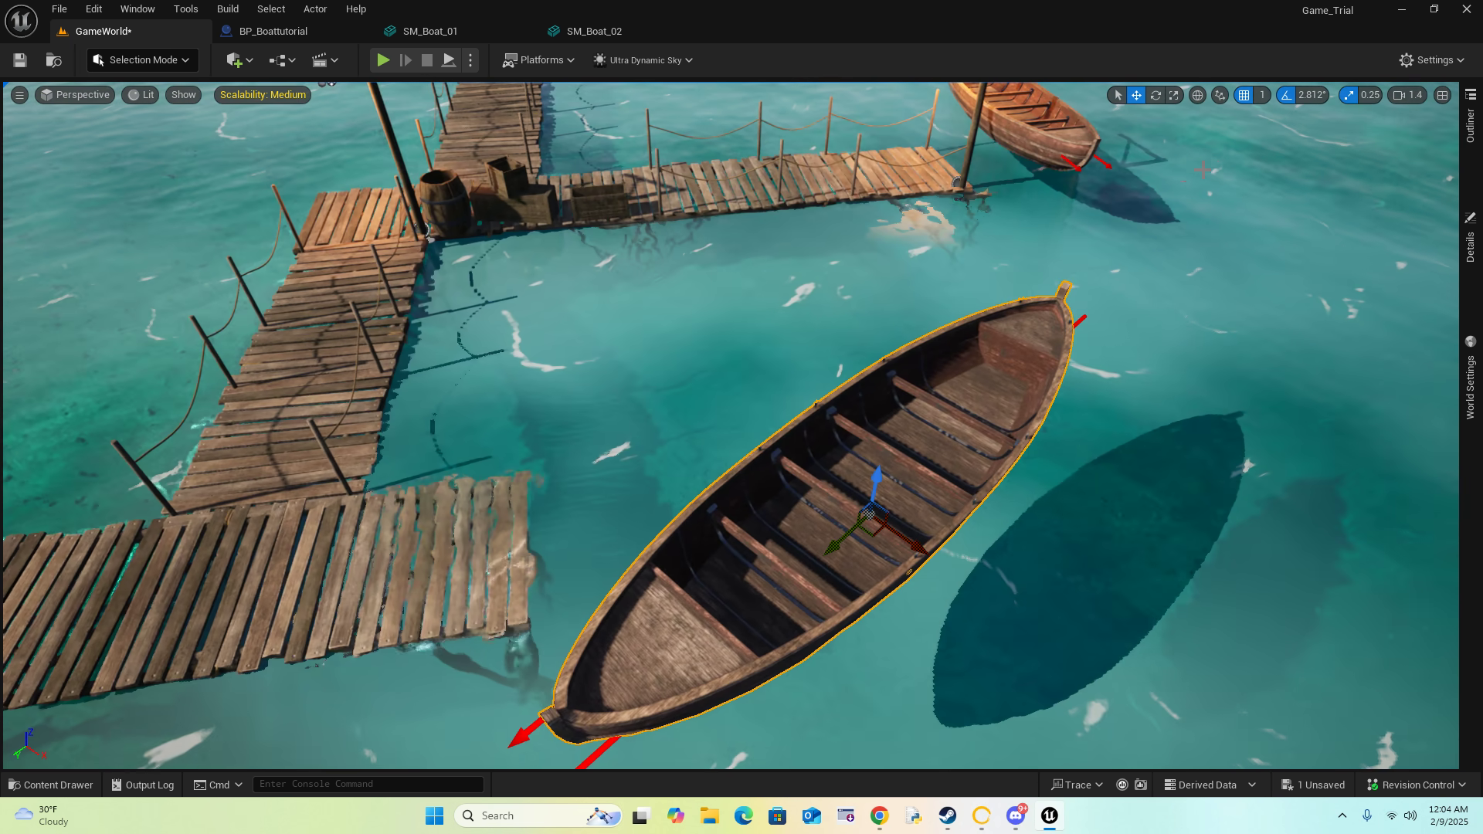
left_click(1156, 95)
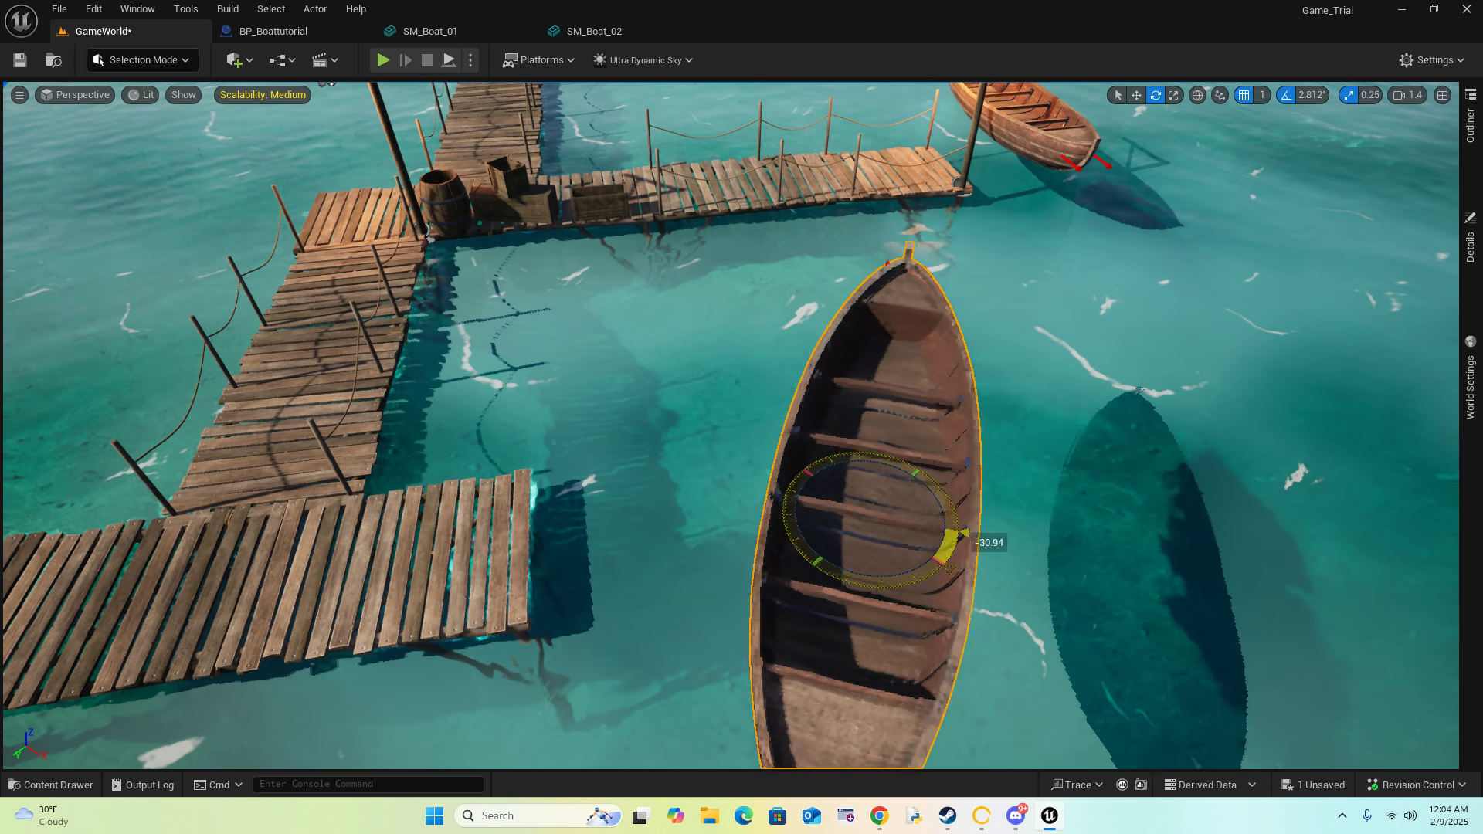
left_click_drag(950, 570, 954, 552)
right_click_drag(954, 552, 1012, 626)
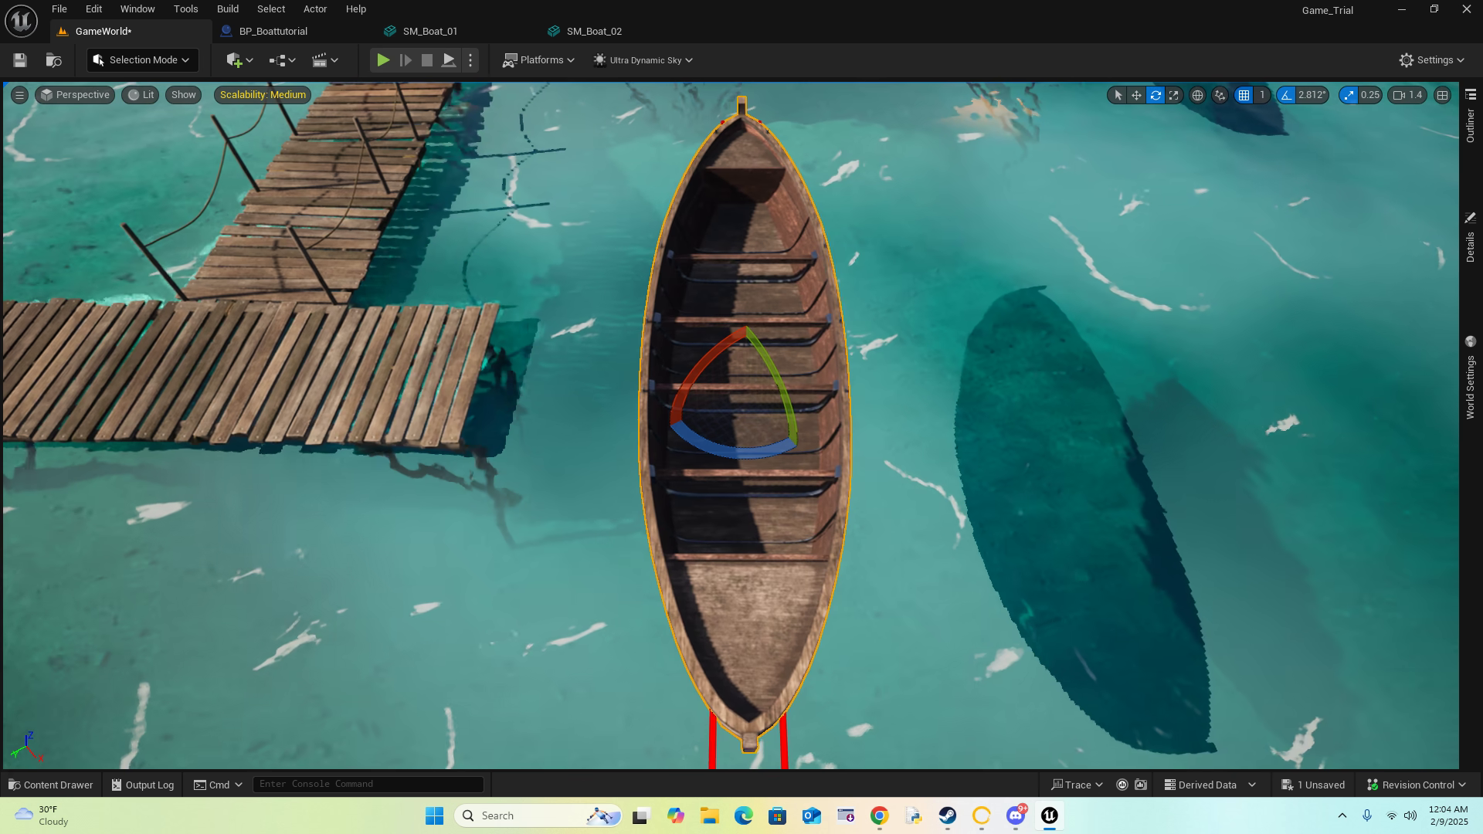
left_click(1137, 95)
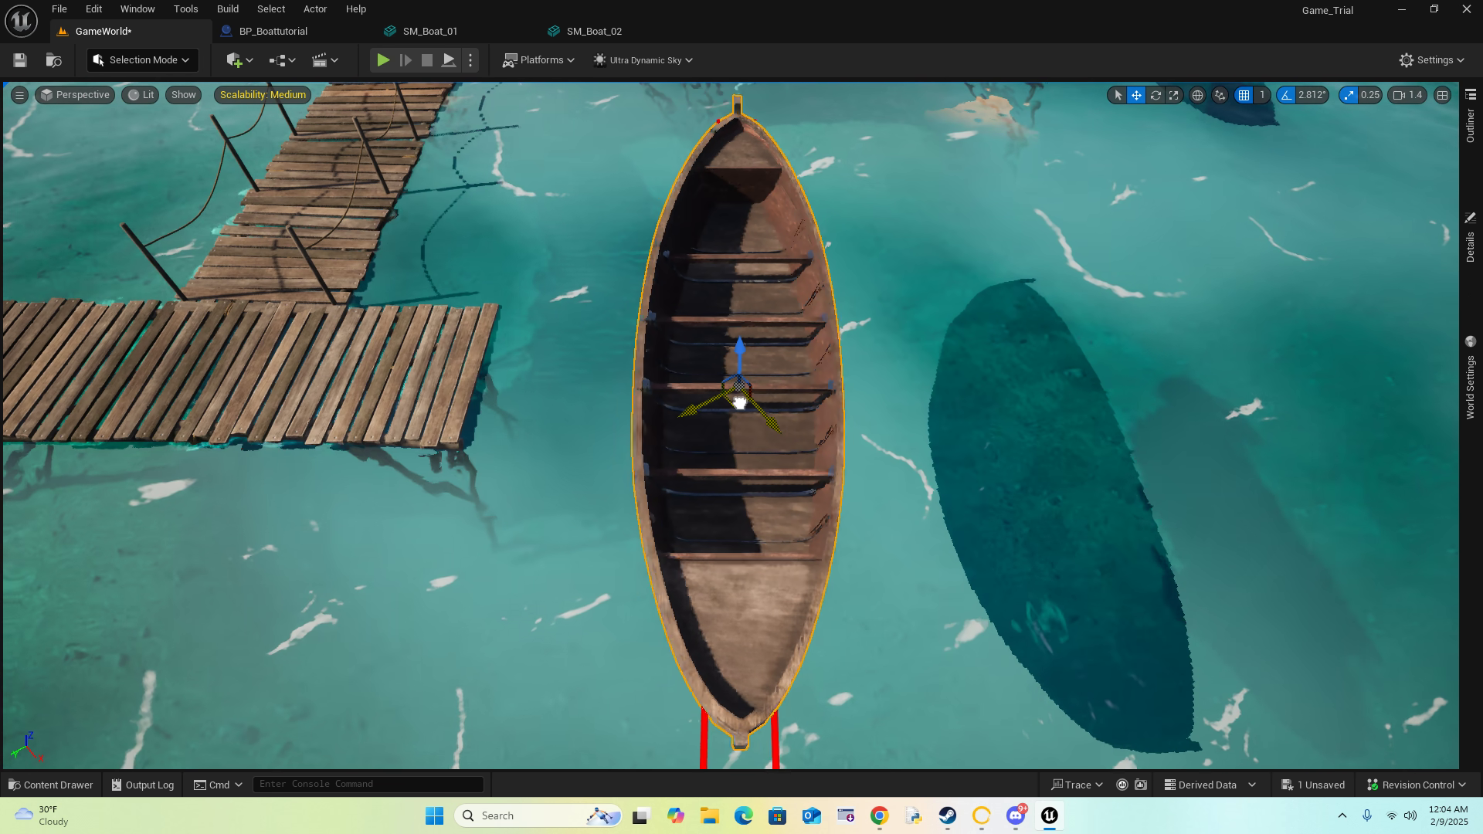
right_click_drag(613, 323, 580, 325)
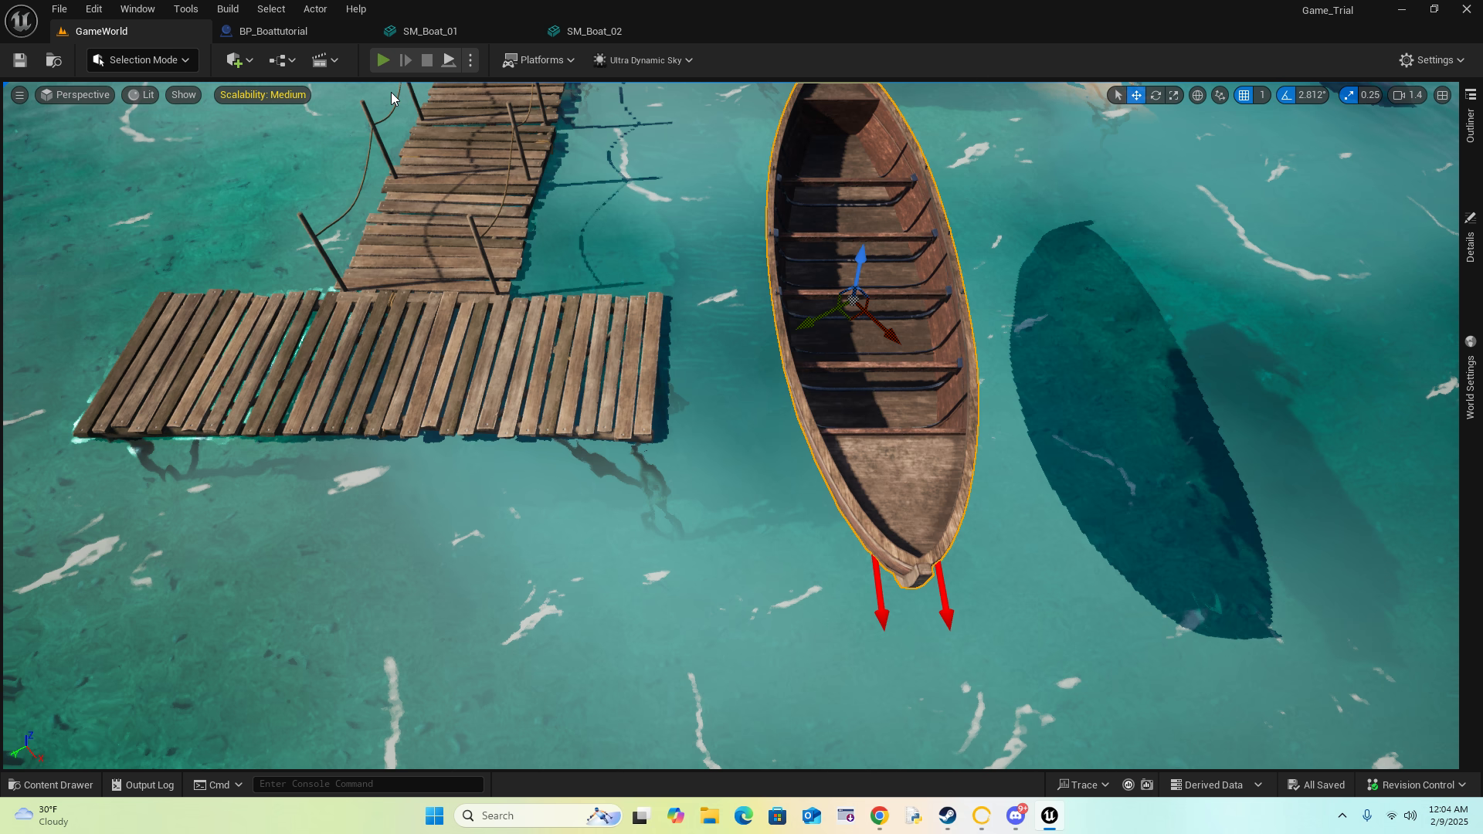
Step: Play the level, run the character along the pier, jump onto the boat, swim away from it, and stop playing
left_click(383, 59)
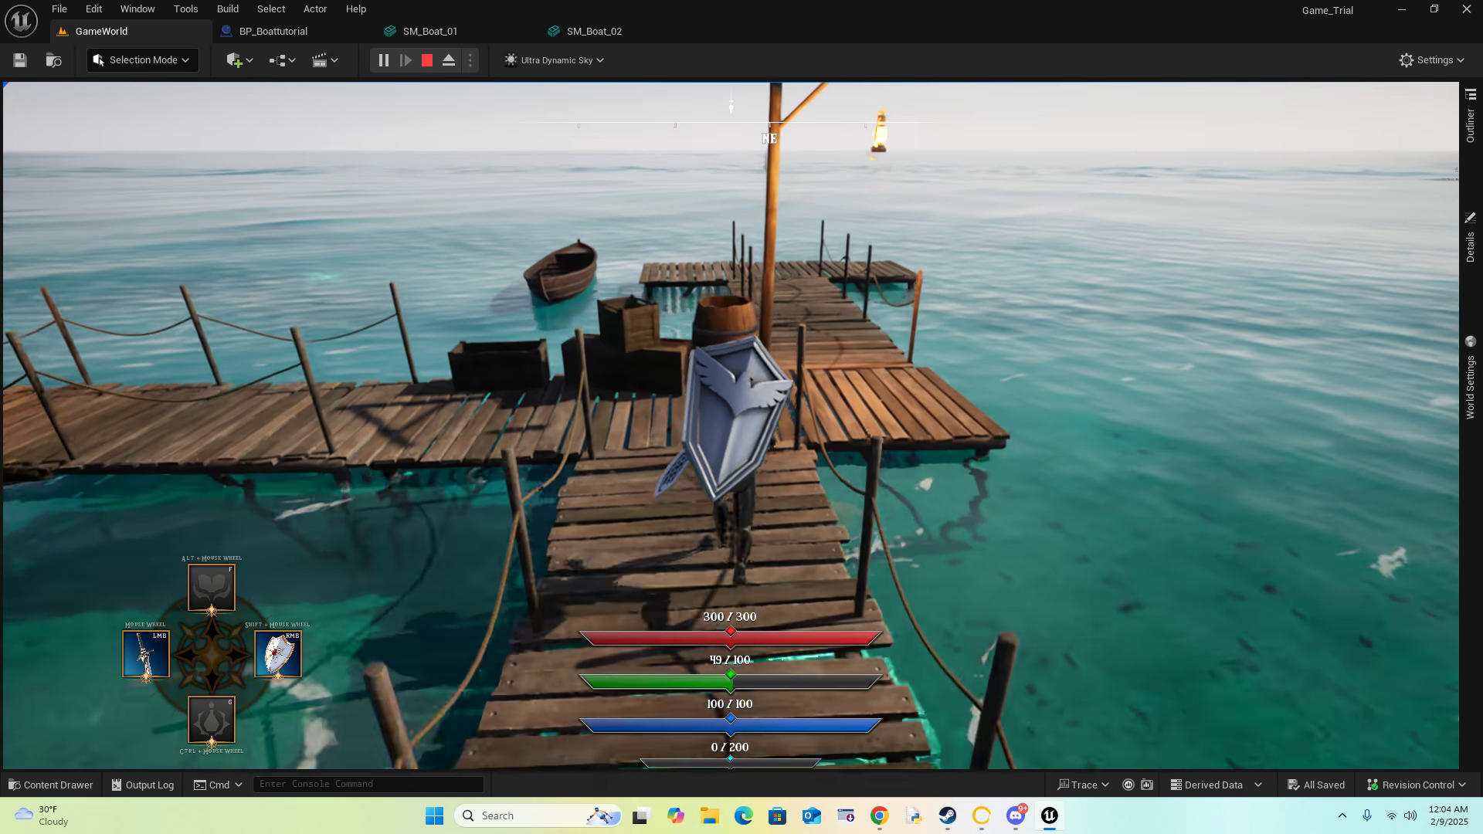
key("w")
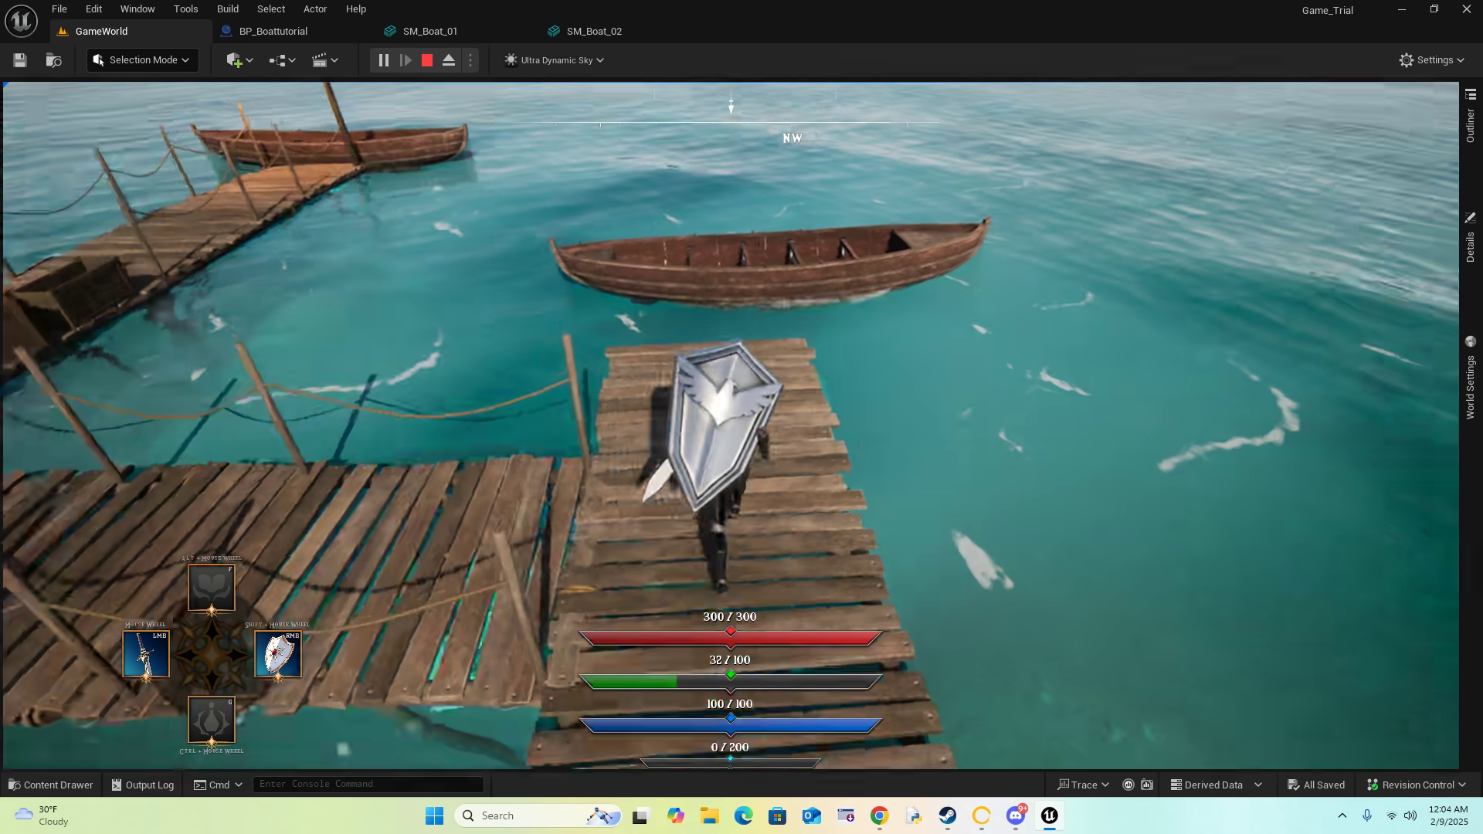
key("w")
key("space")
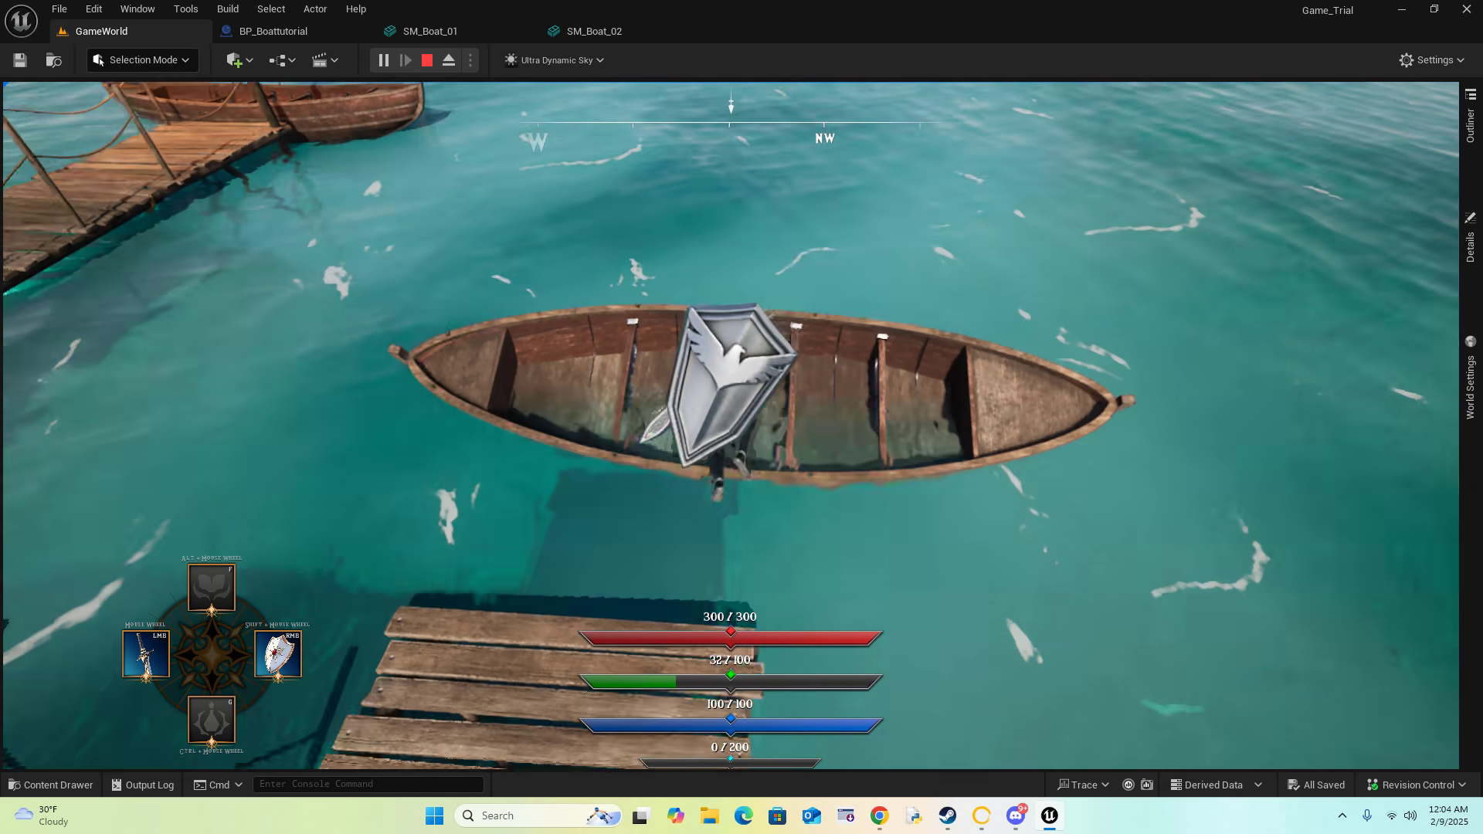
key("d")
key("d")
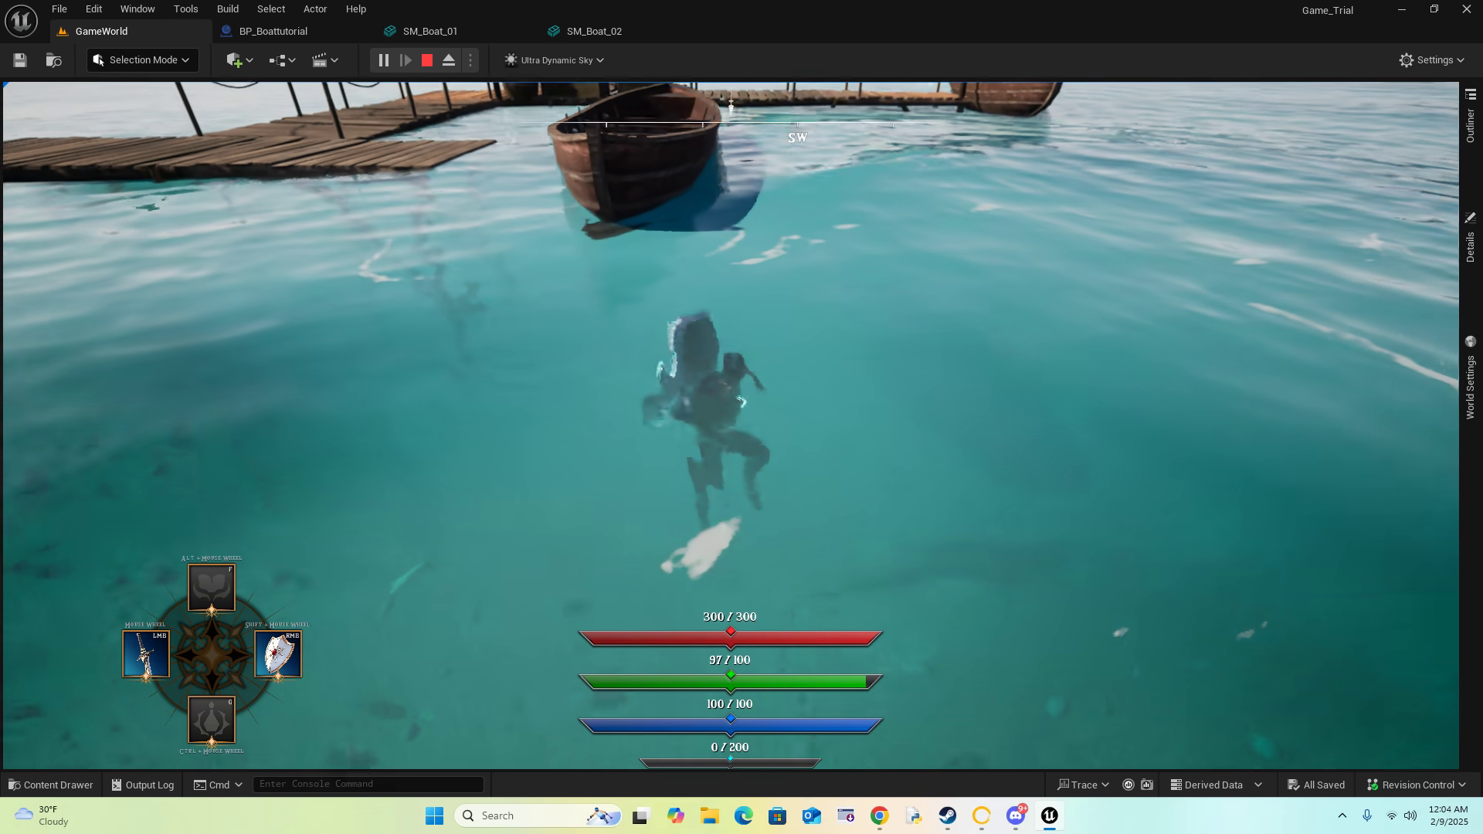
key("w")
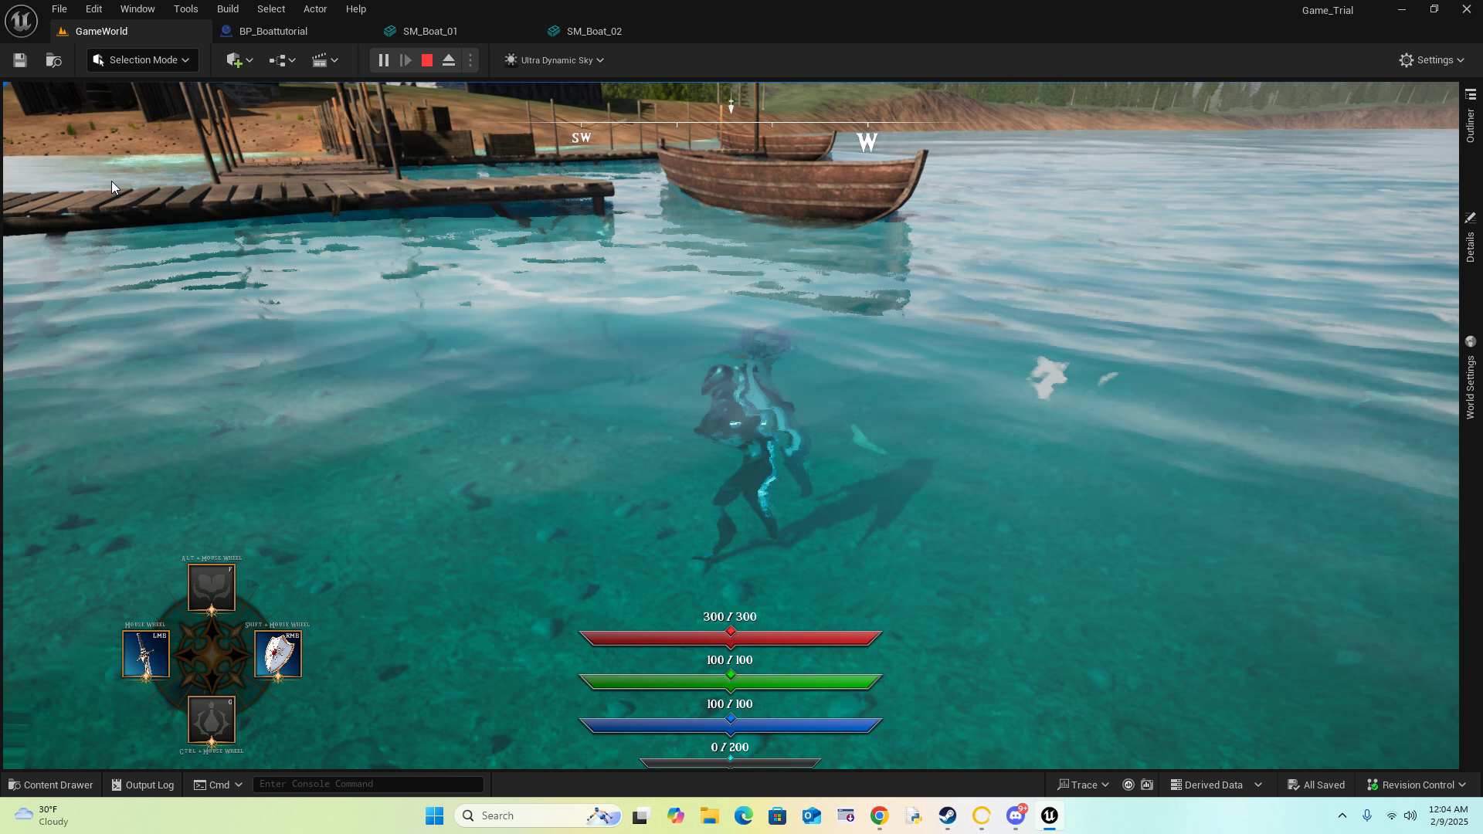
key("Escape")
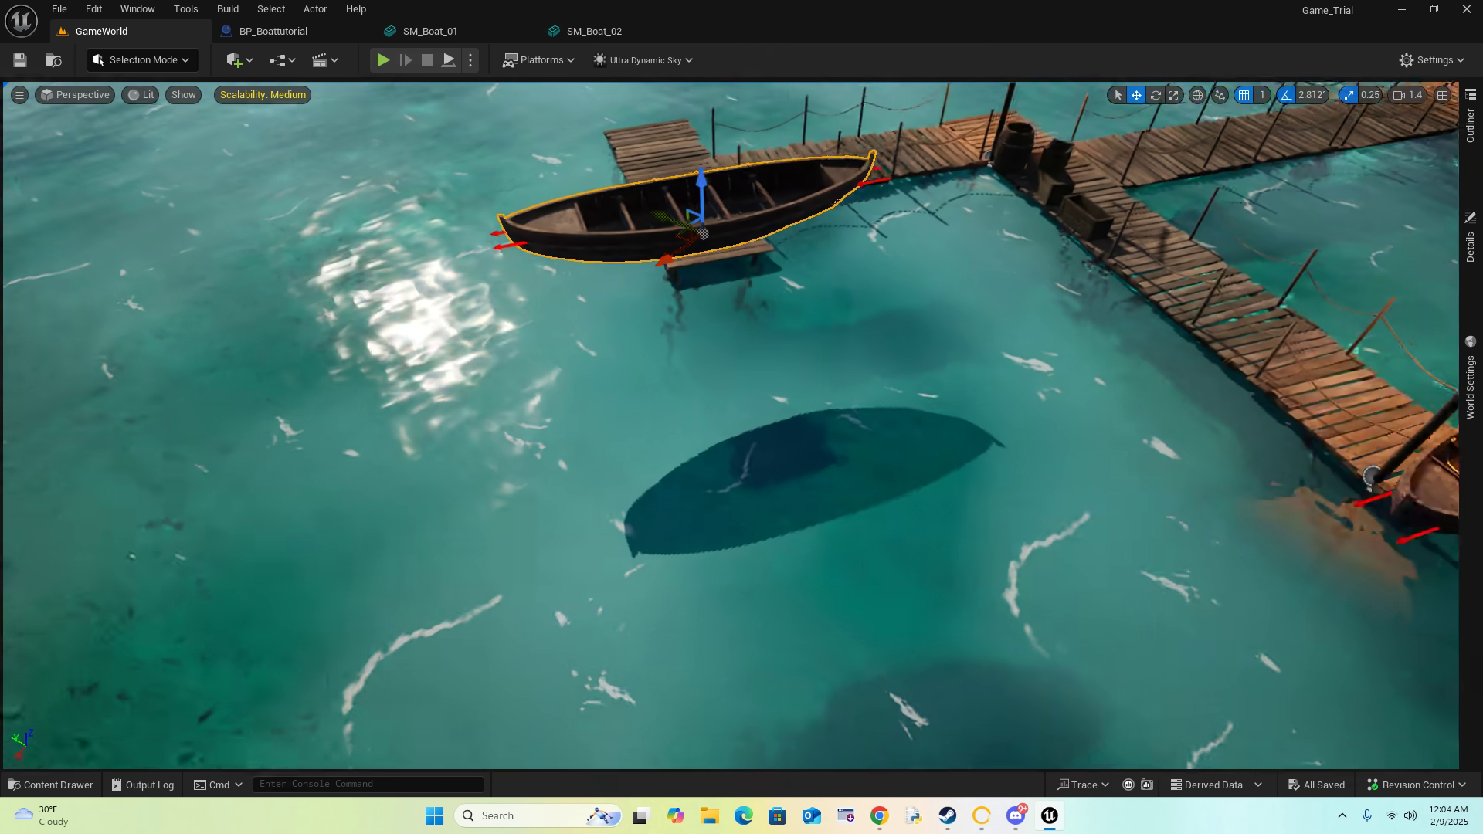
Step: Move the boat to the shore side of the moored boat, and play the level, running the character into the water toward it
scroll(561, 272, "down", 3)
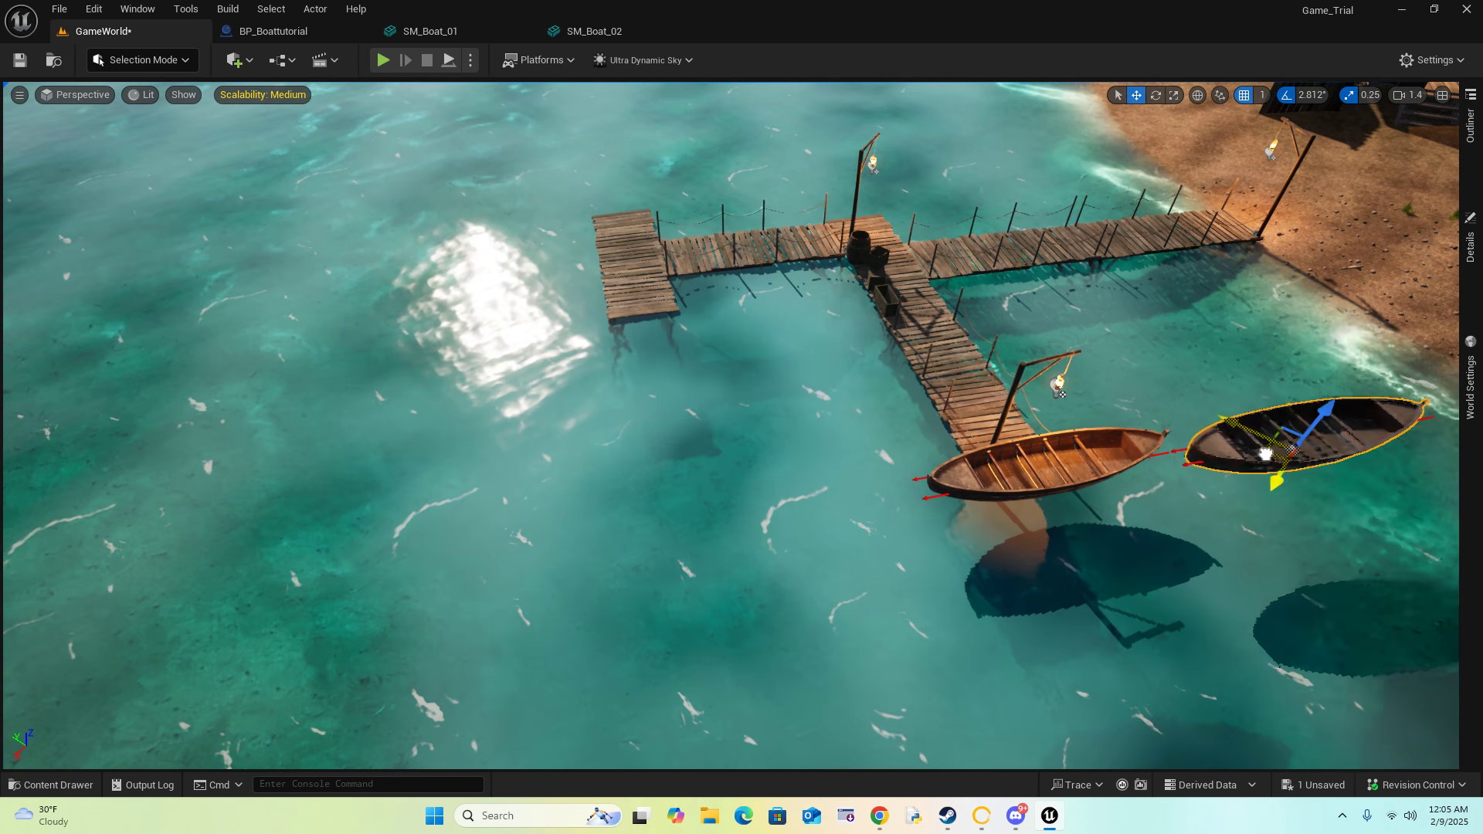
key("f")
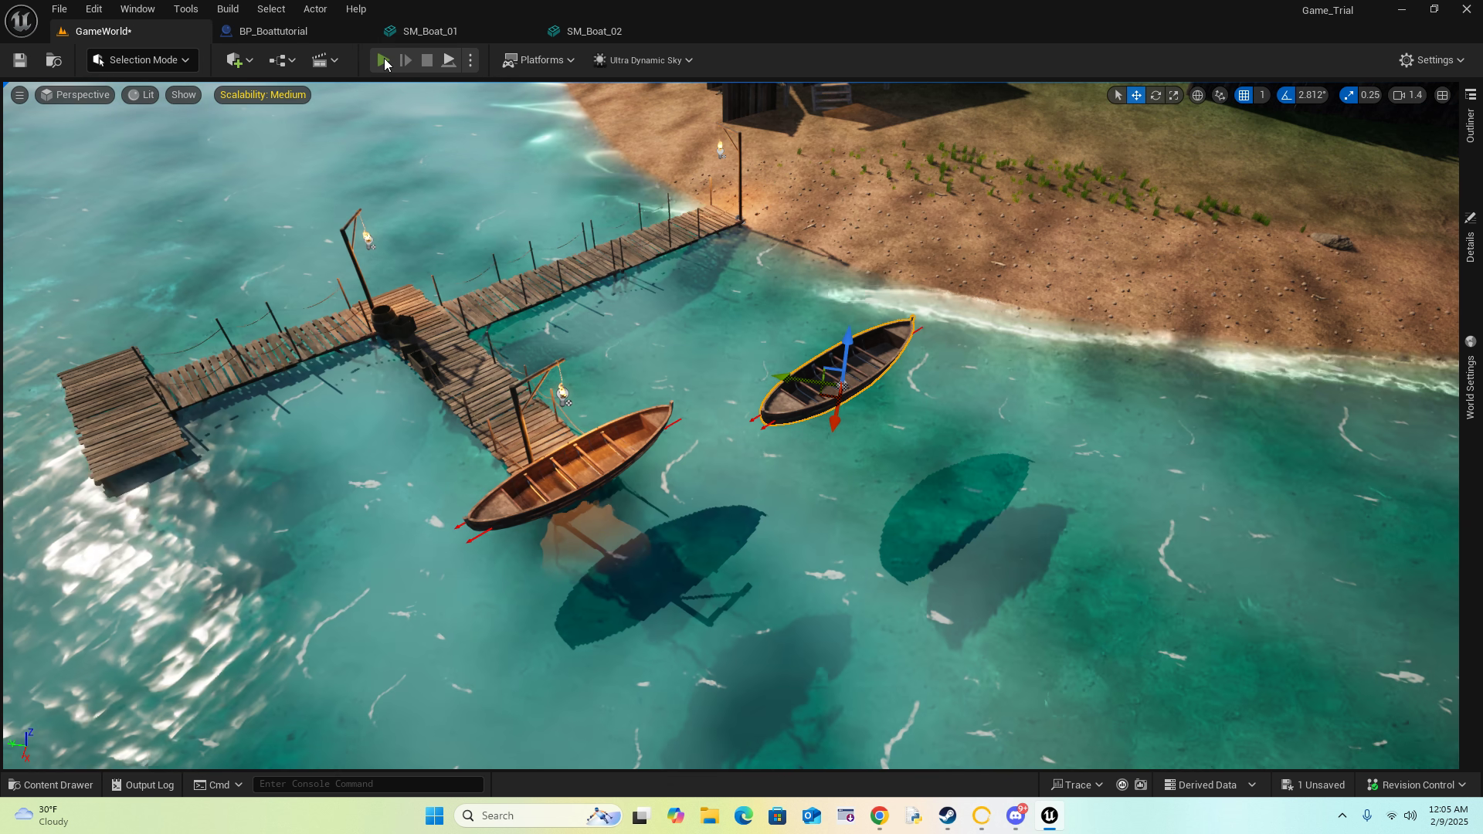
left_click(384, 61)
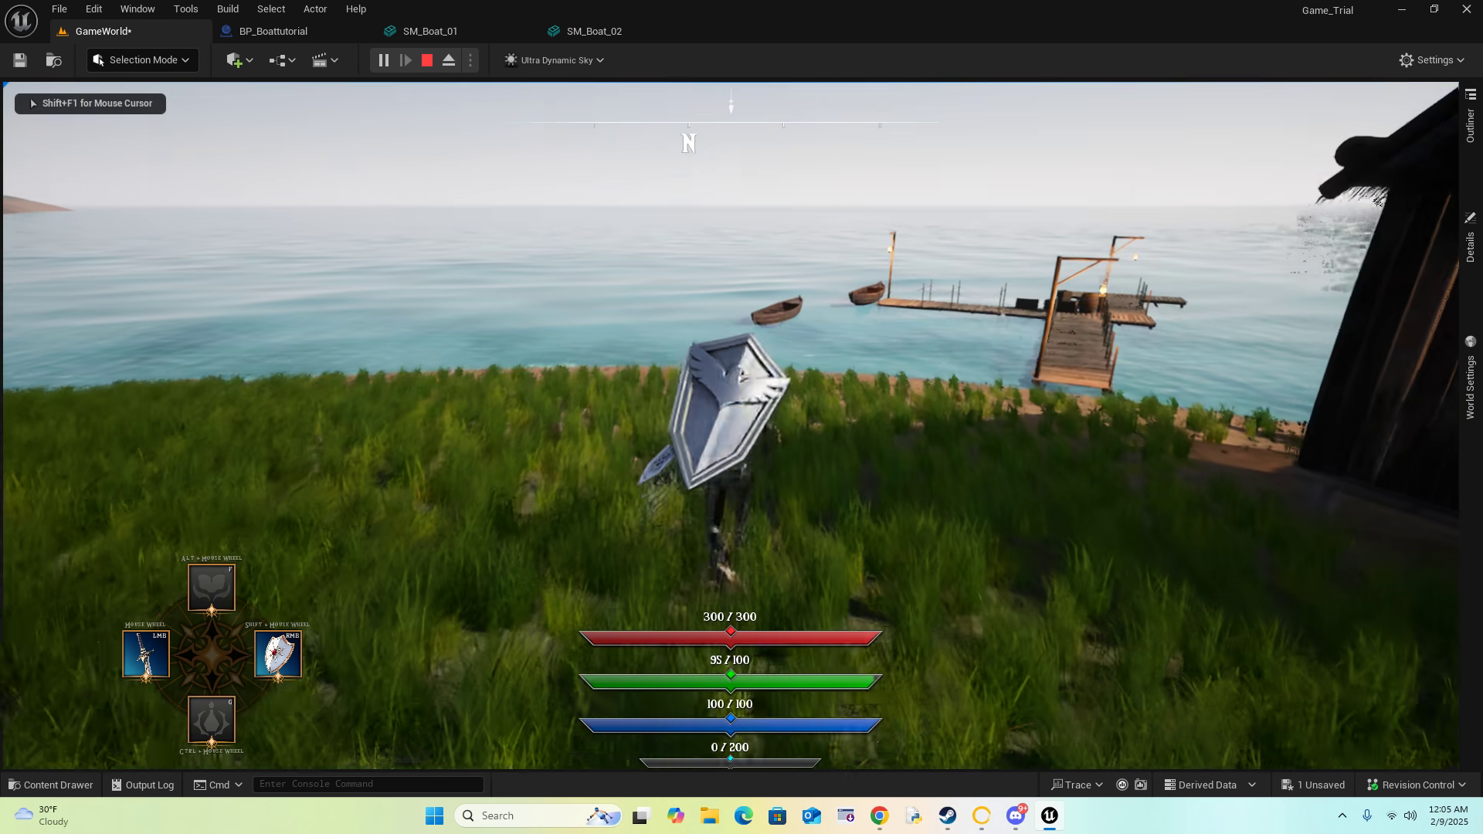
key("shift+w")
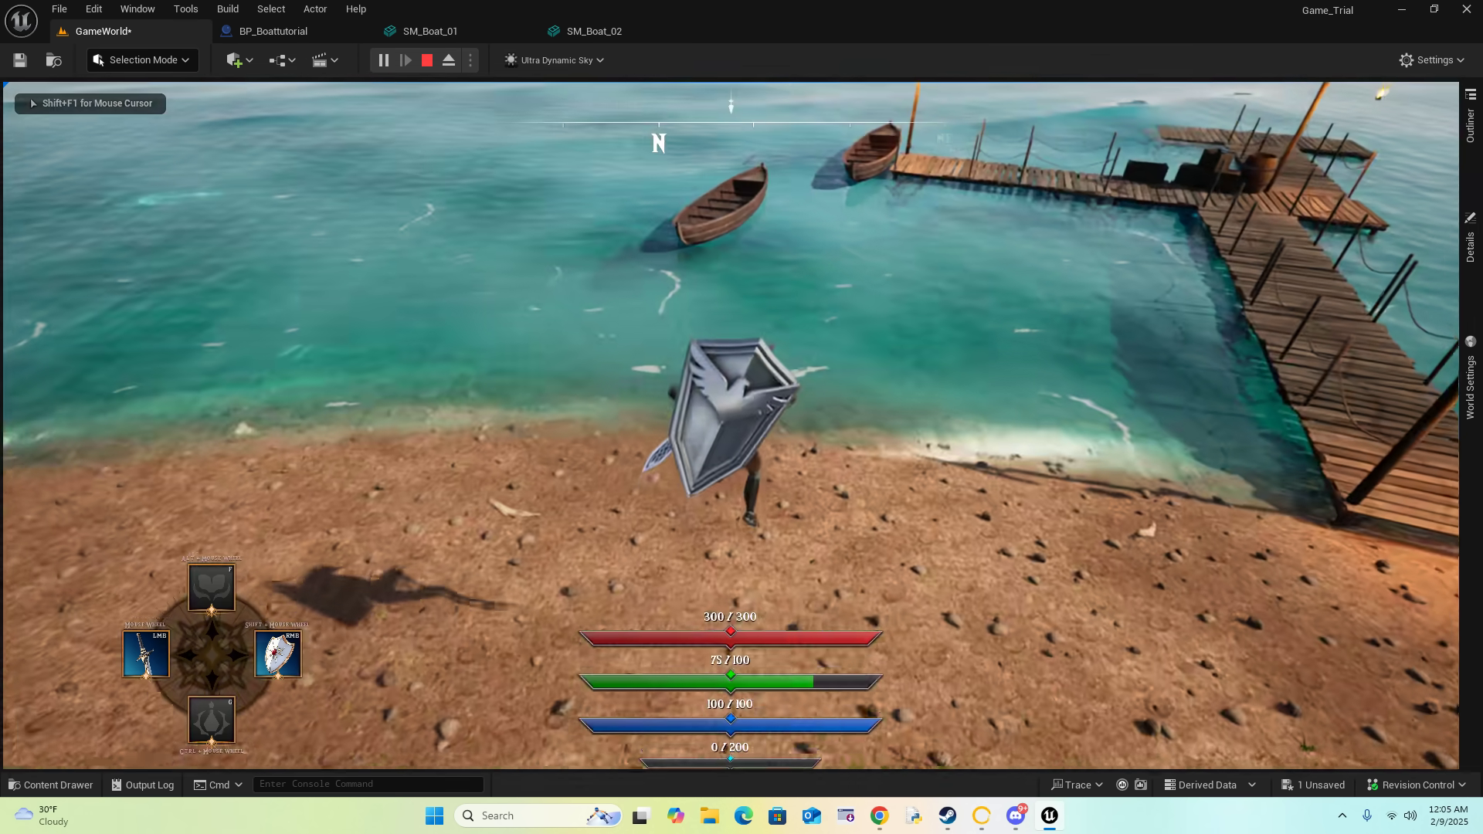
key("shift+w")
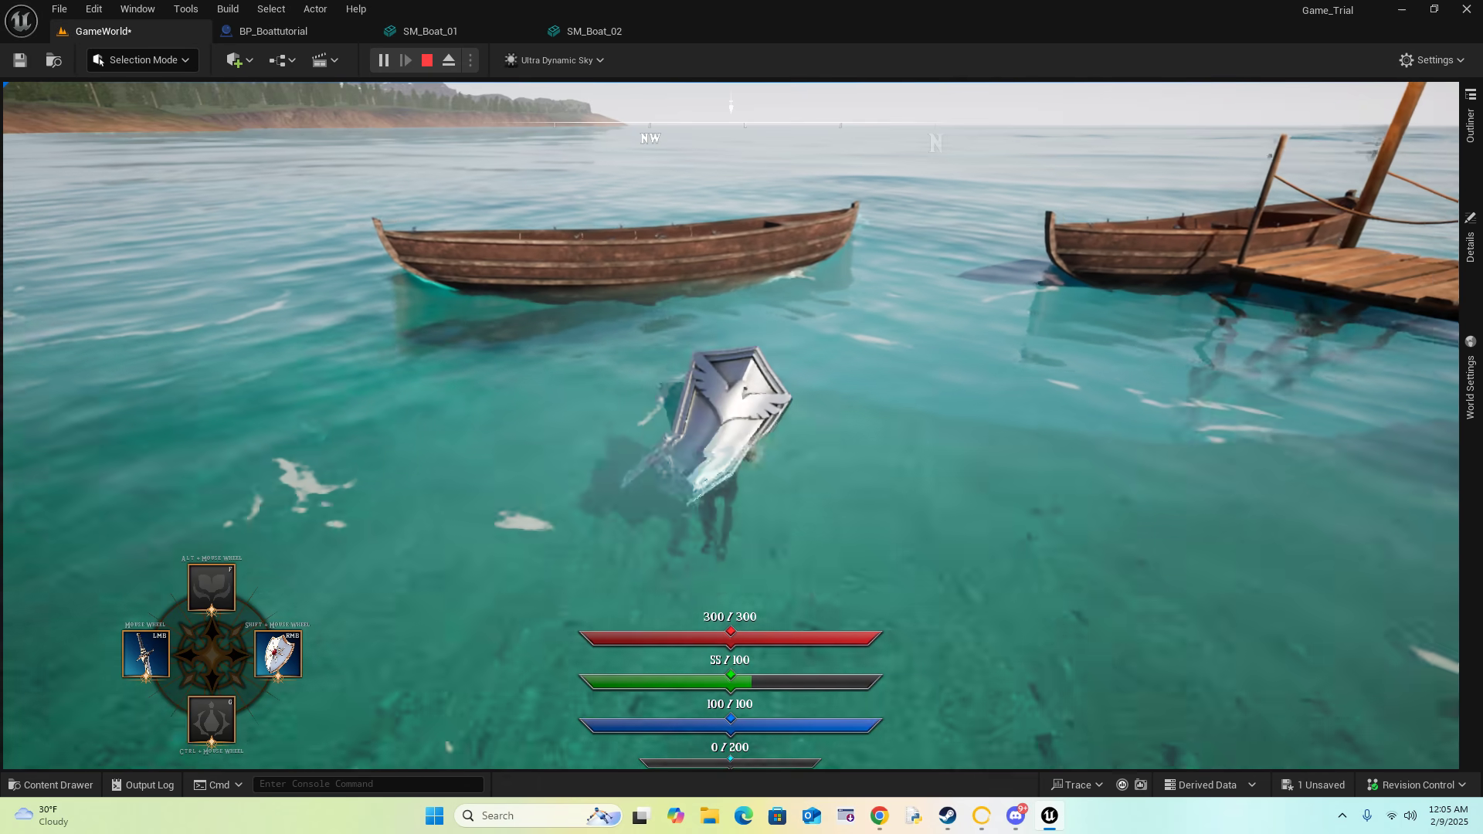
Step: Swim the character against the boat's side to test how it responds to pushing, and stop playing
key("w")
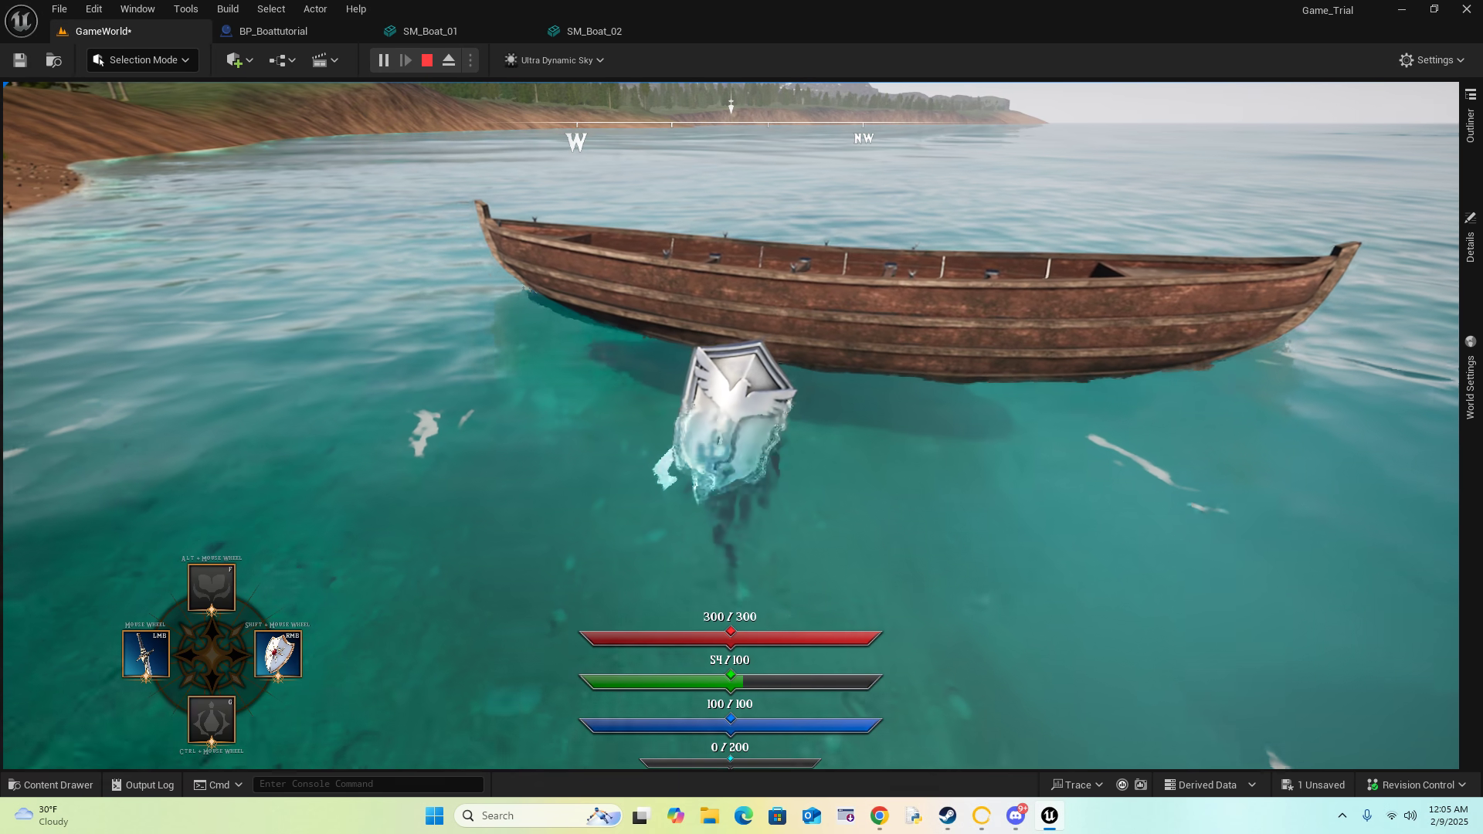
key("w")
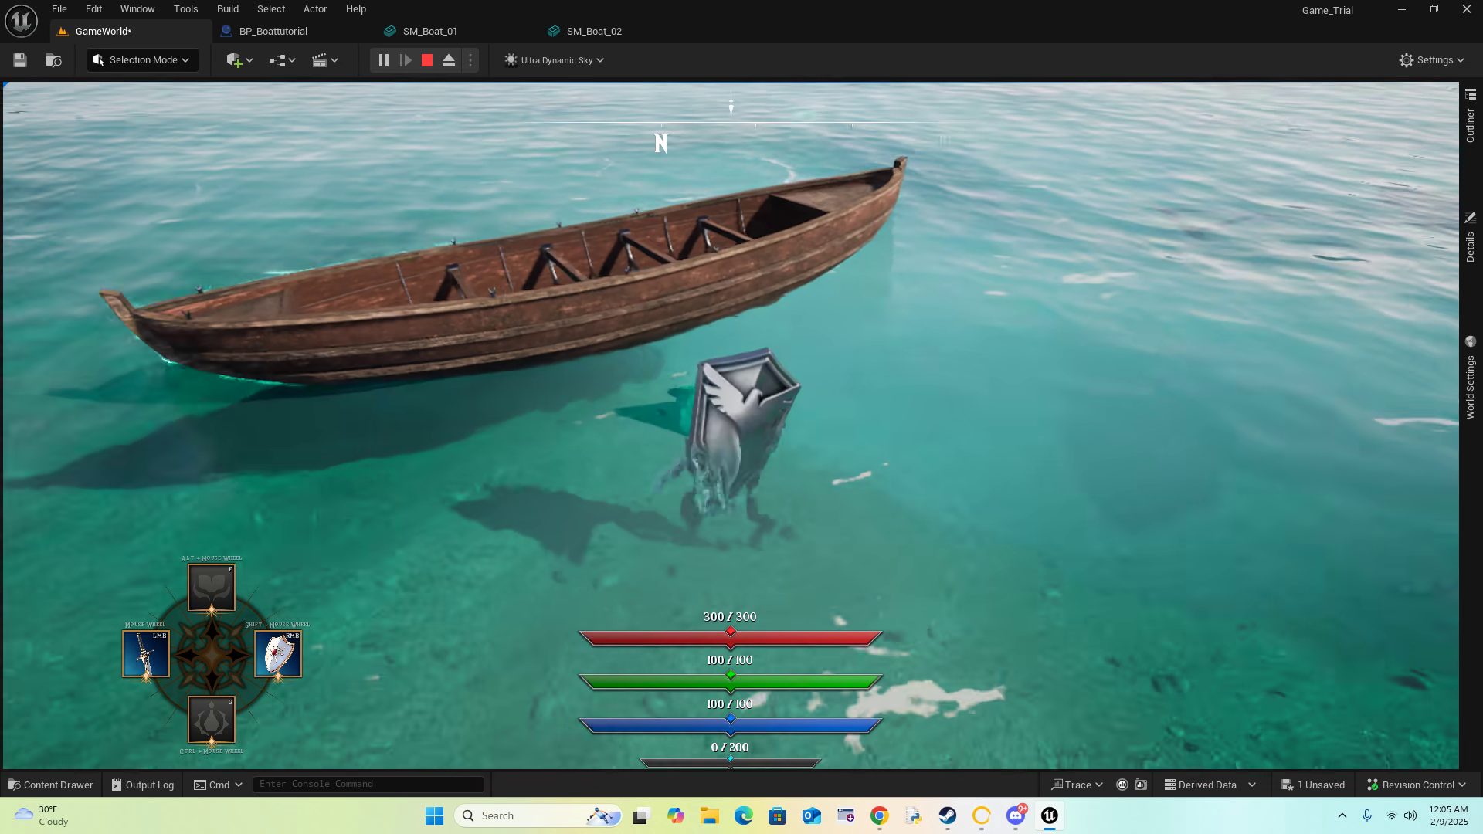
key("w")
key("w")
key("w")
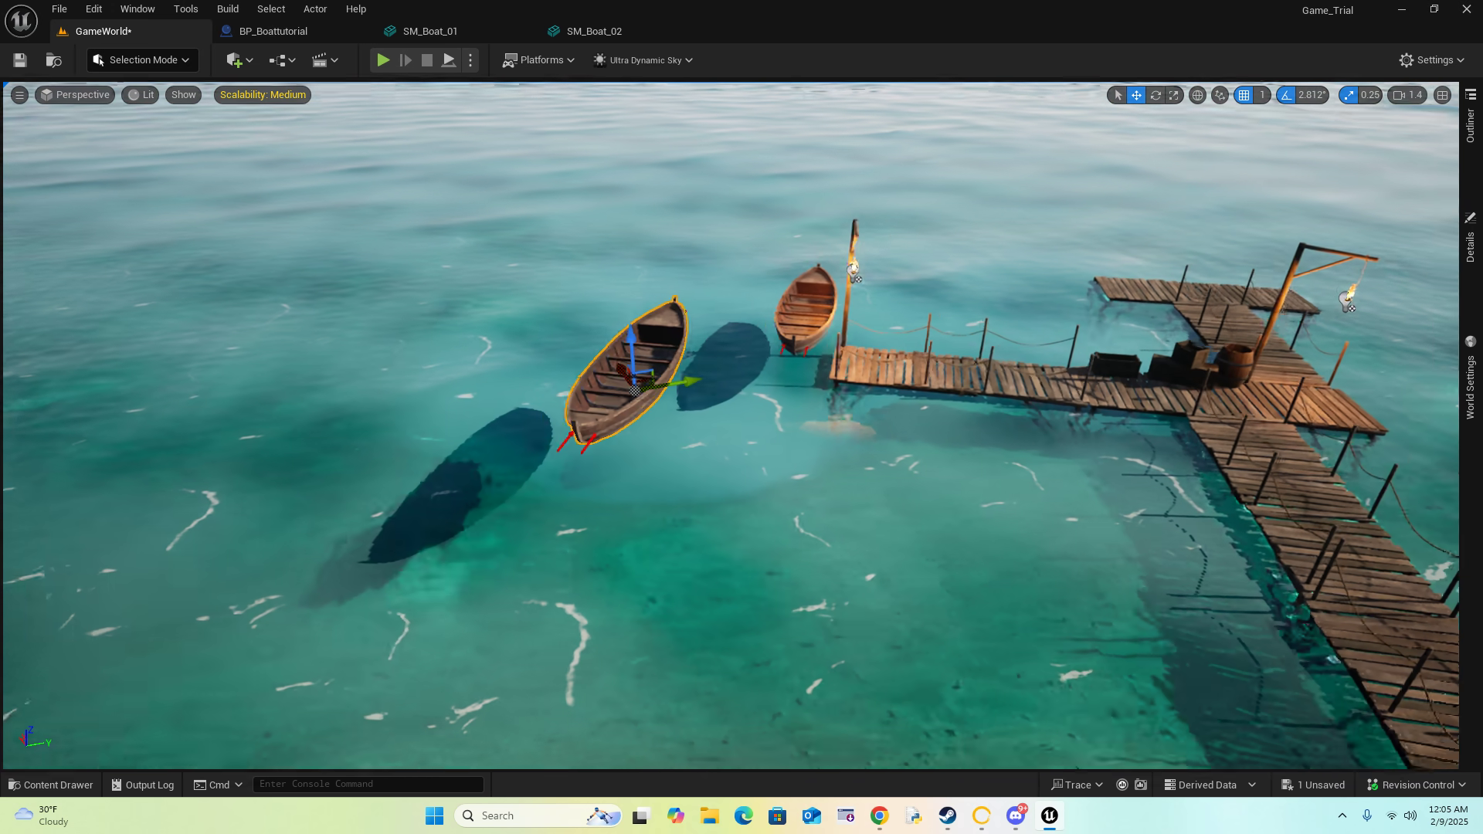
Step: Inspect the boat up close in the level, play again to swim the character up against its hull, and stop playing
key("d")
right_click_drag(731, 425, 504, 446)
key("w")
key("w")
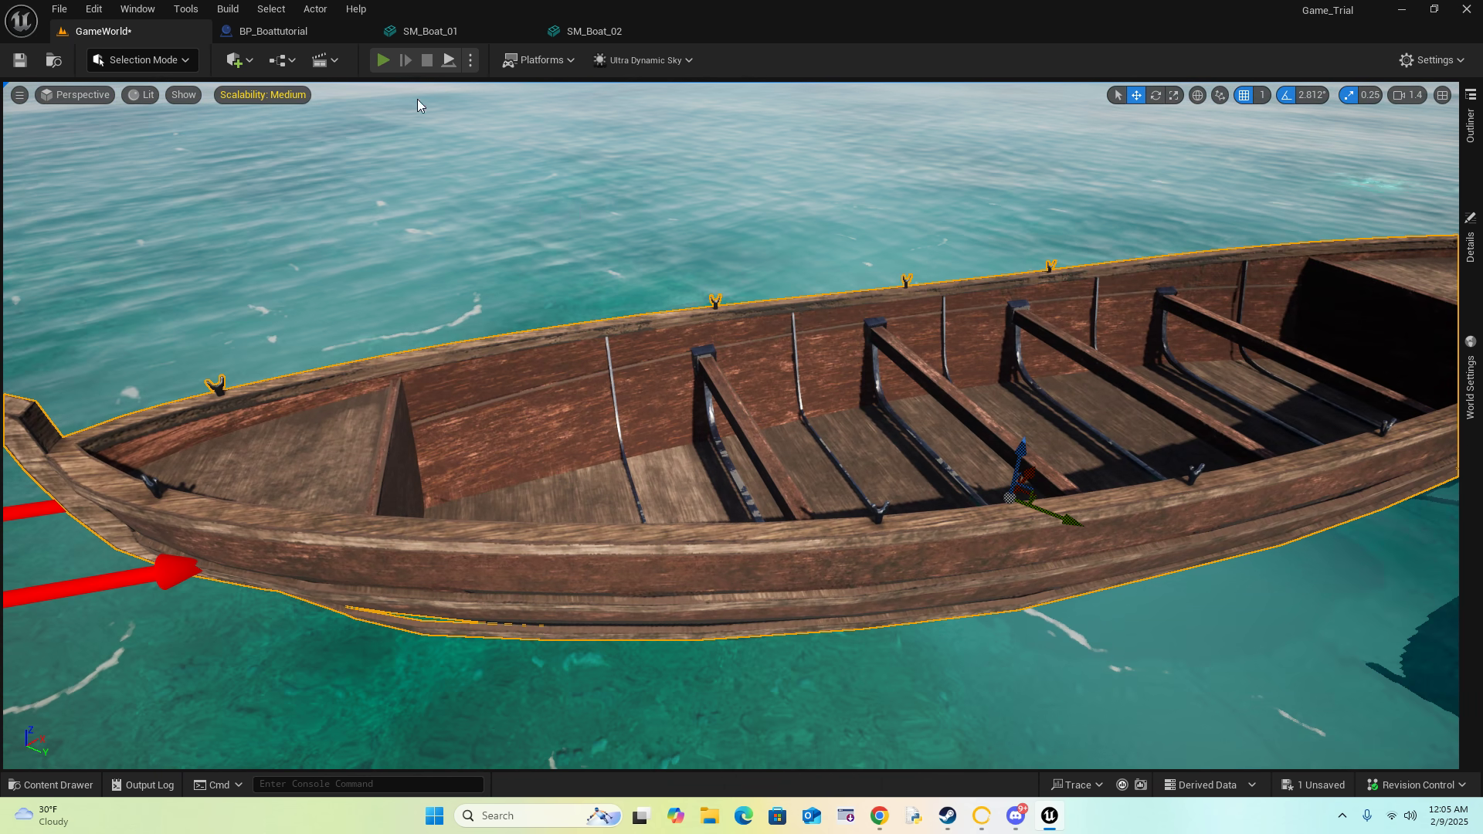
key("alt+p")
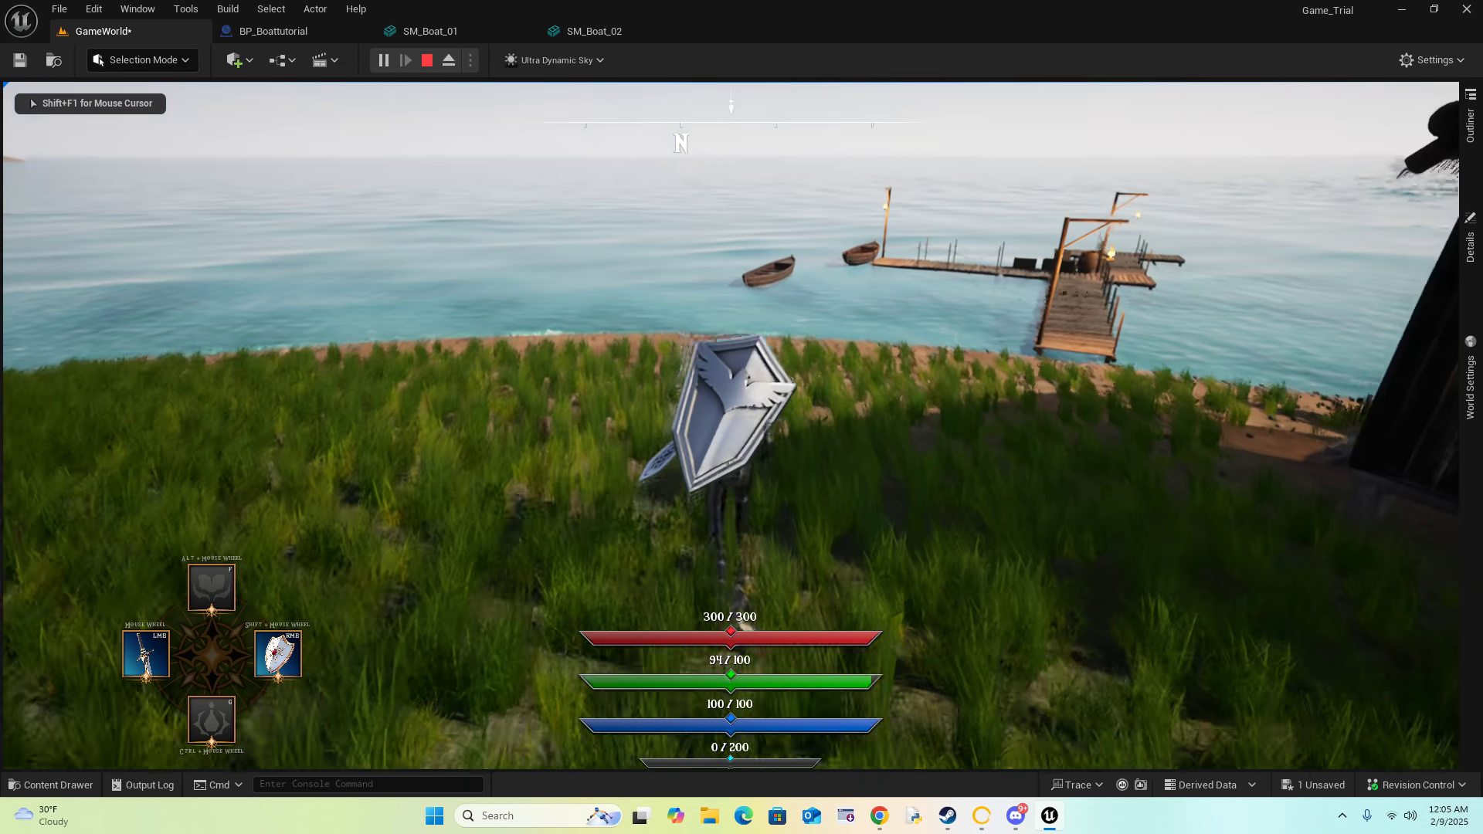
key("shift+w")
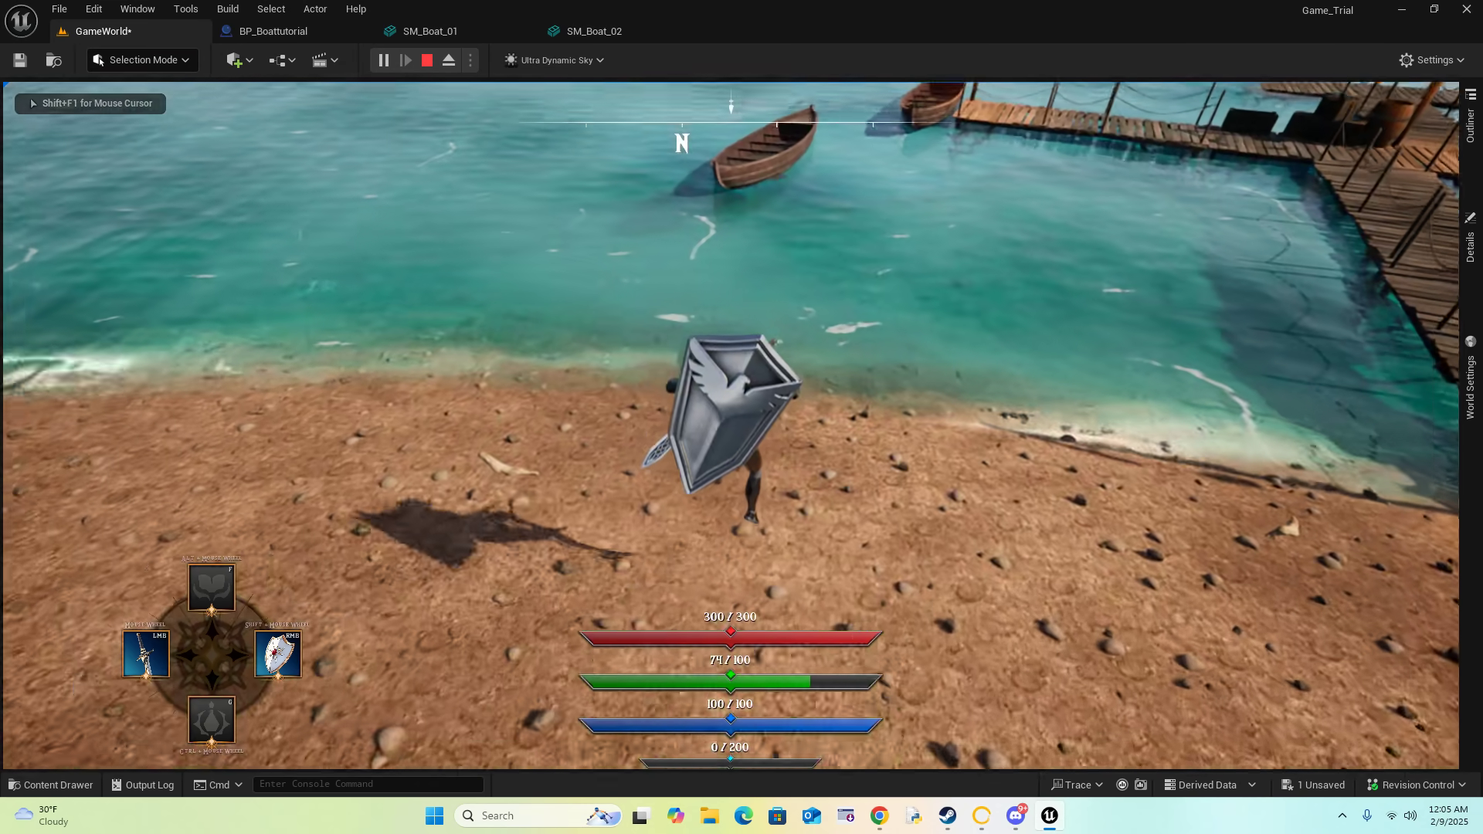
key("shift+w")
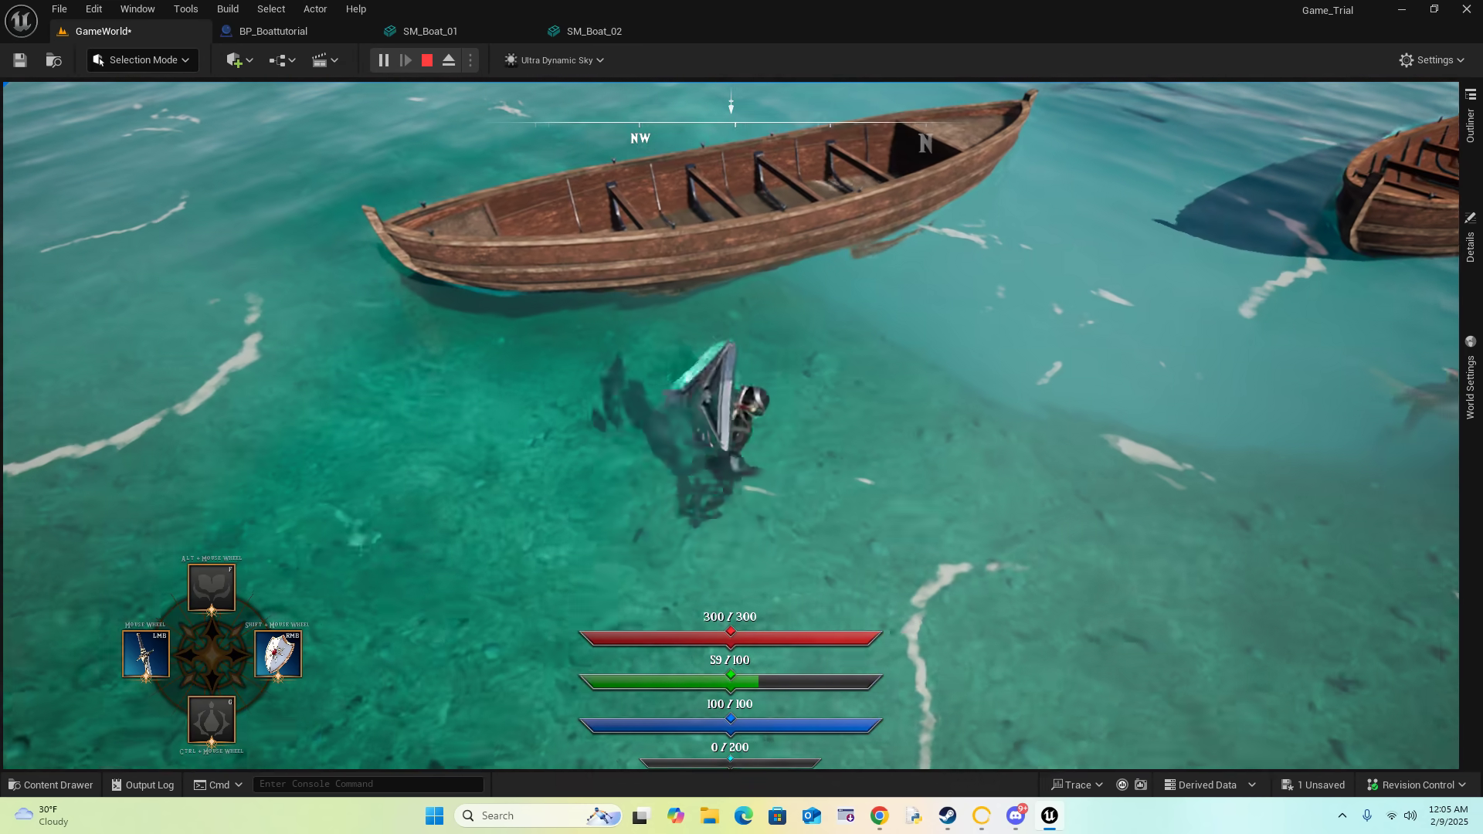
key("w")
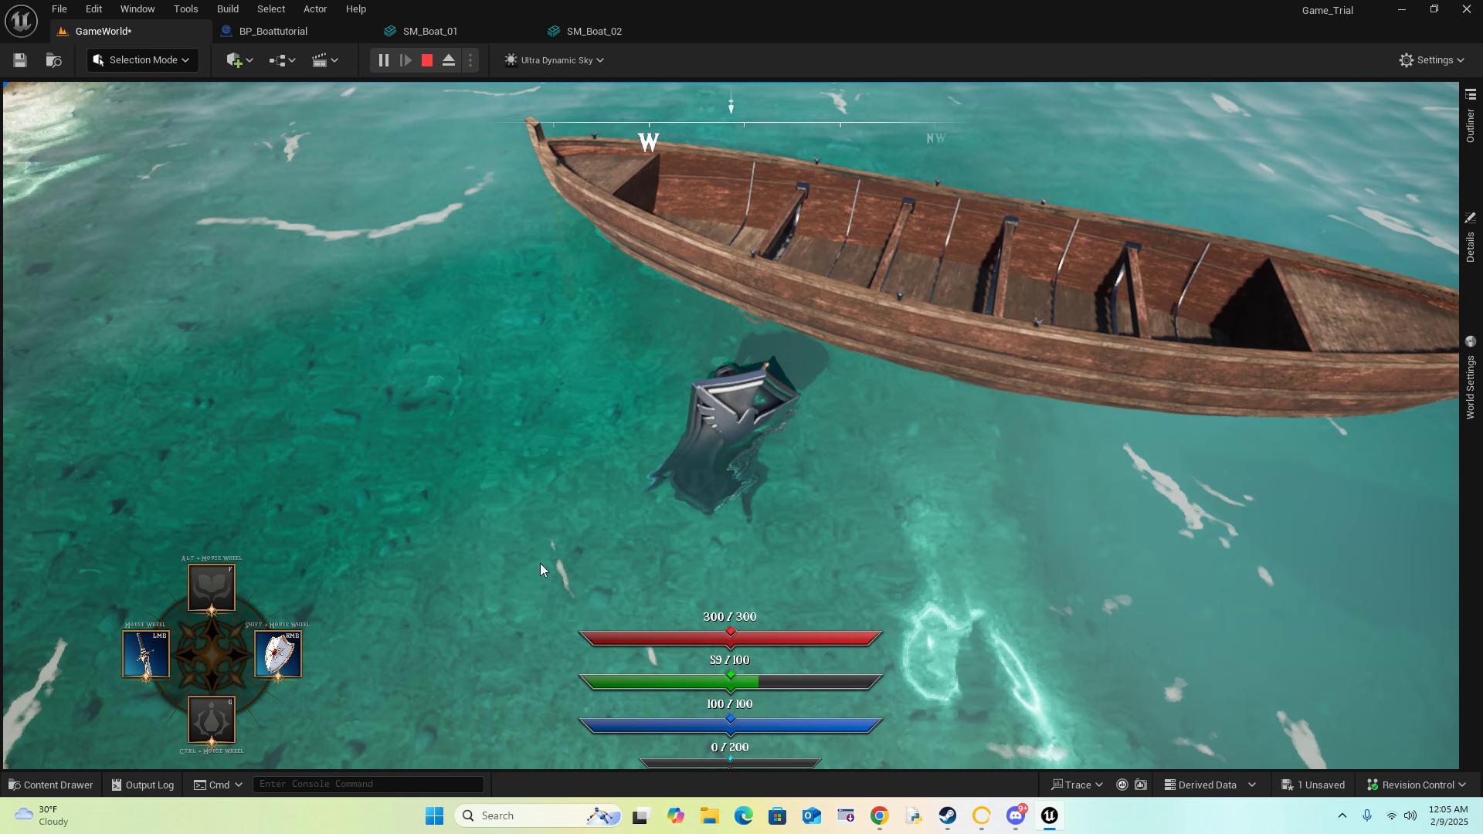
key("Escape")
Step: Set the Mass of BP_Boattutorial's StaticMesh component to 125 kg, save the Blueprint, and return to the GameWorld level
left_click(312, 31)
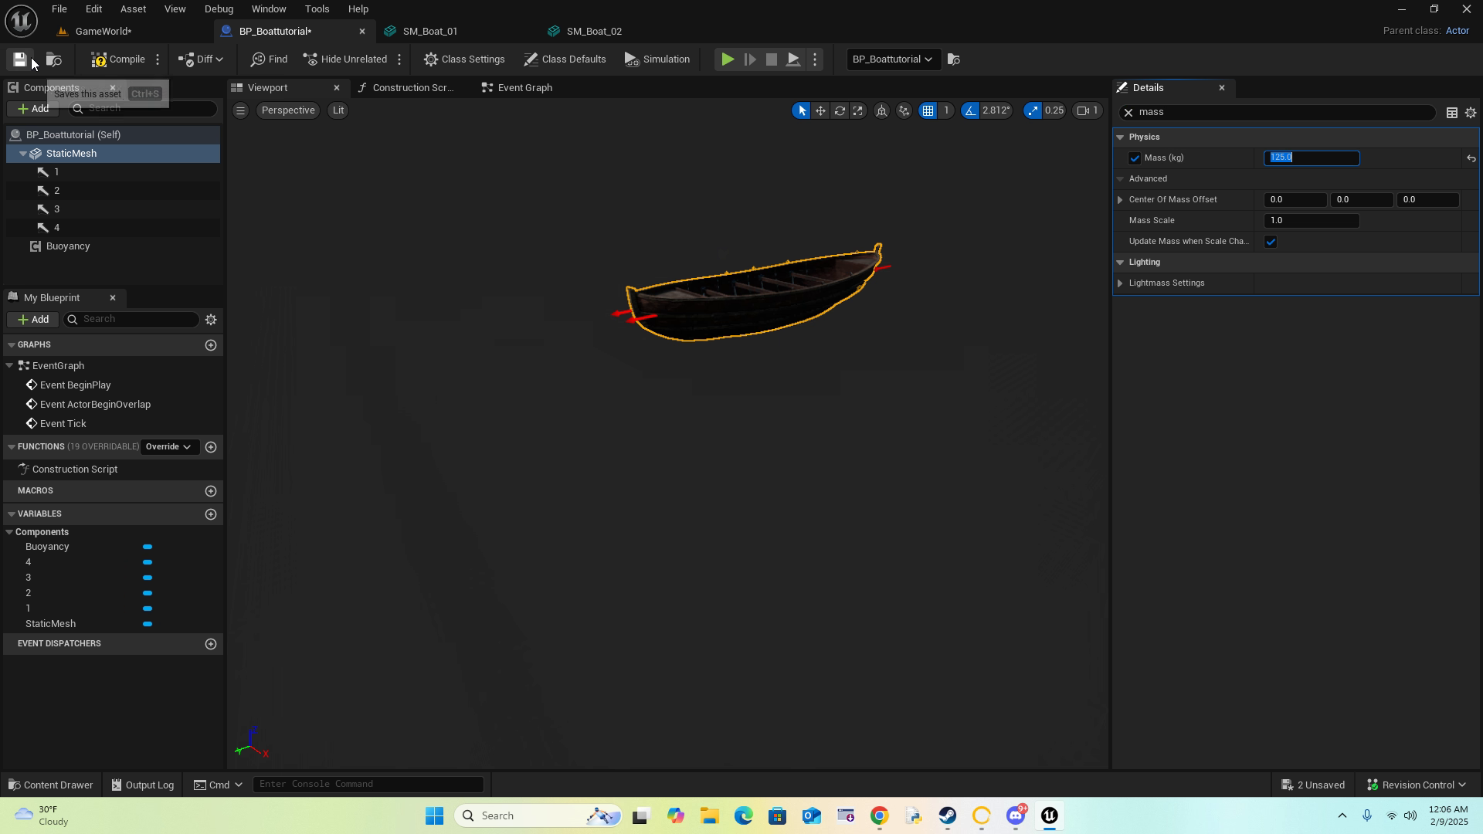
left_click(103, 31)
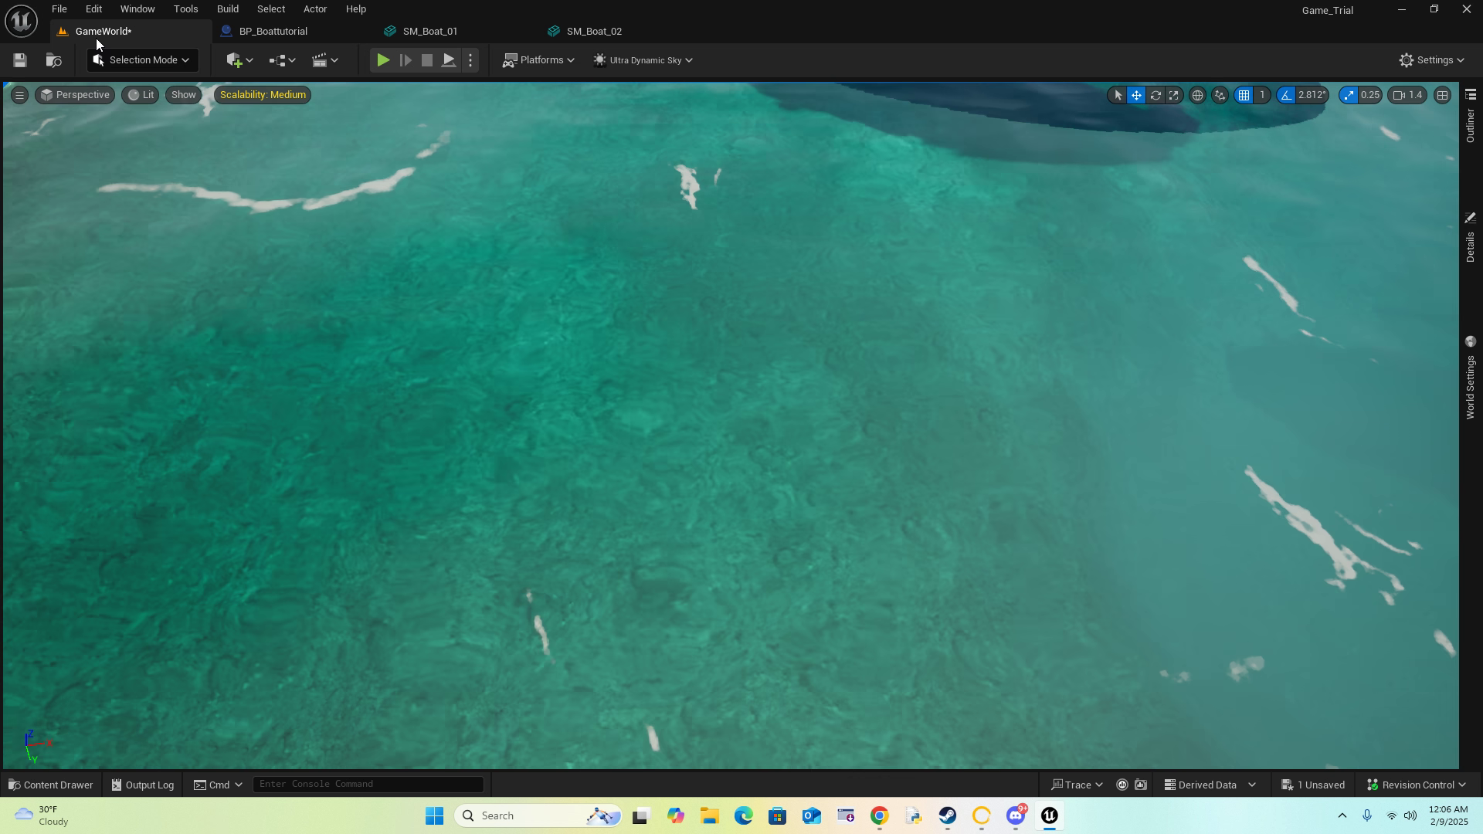
Step: Play the level with the new mass, swim the character to the boat and push it, and stop playing
left_click(385, 62)
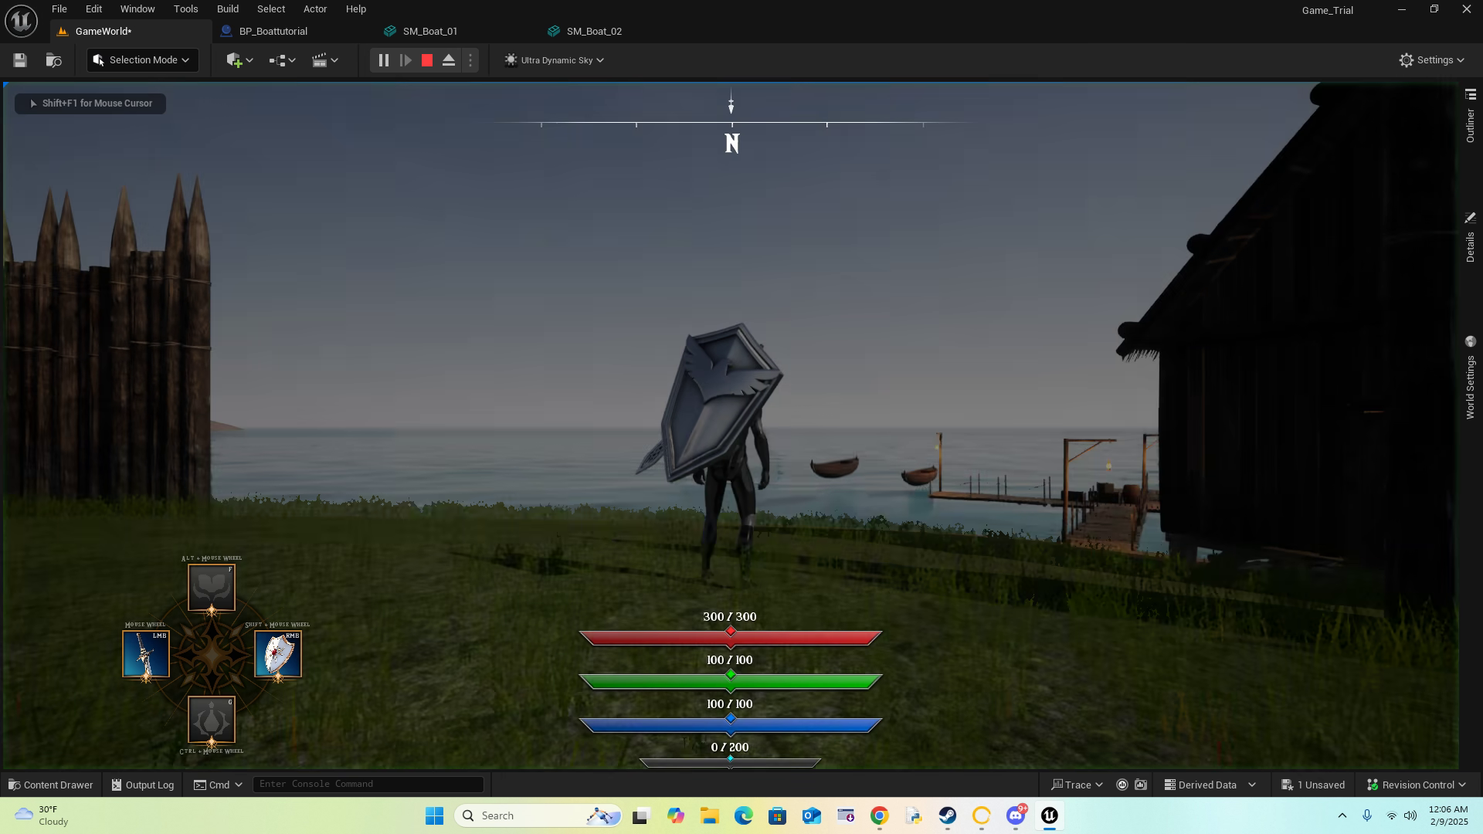
key("shift+w")
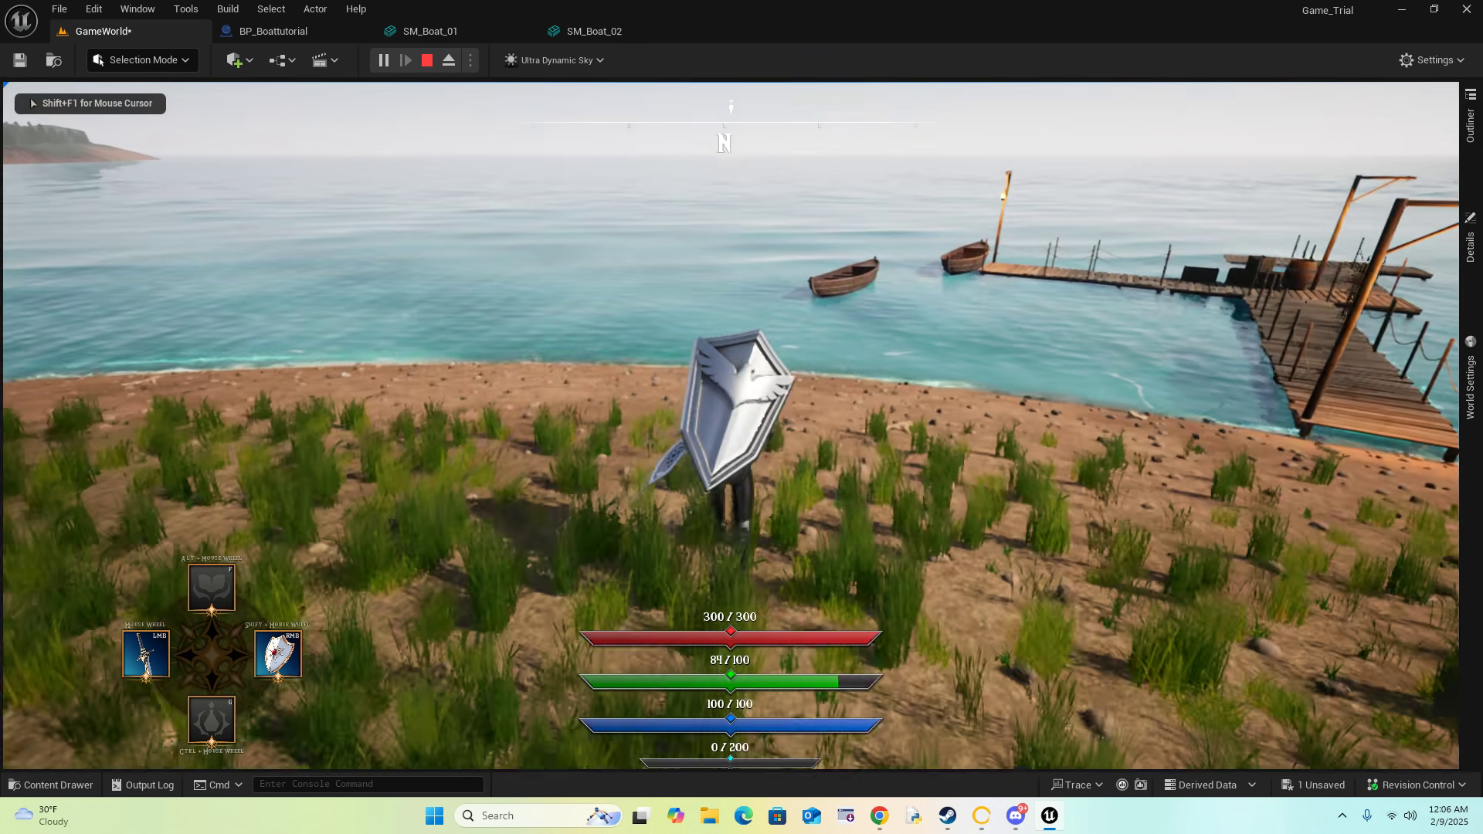
key("shift+w")
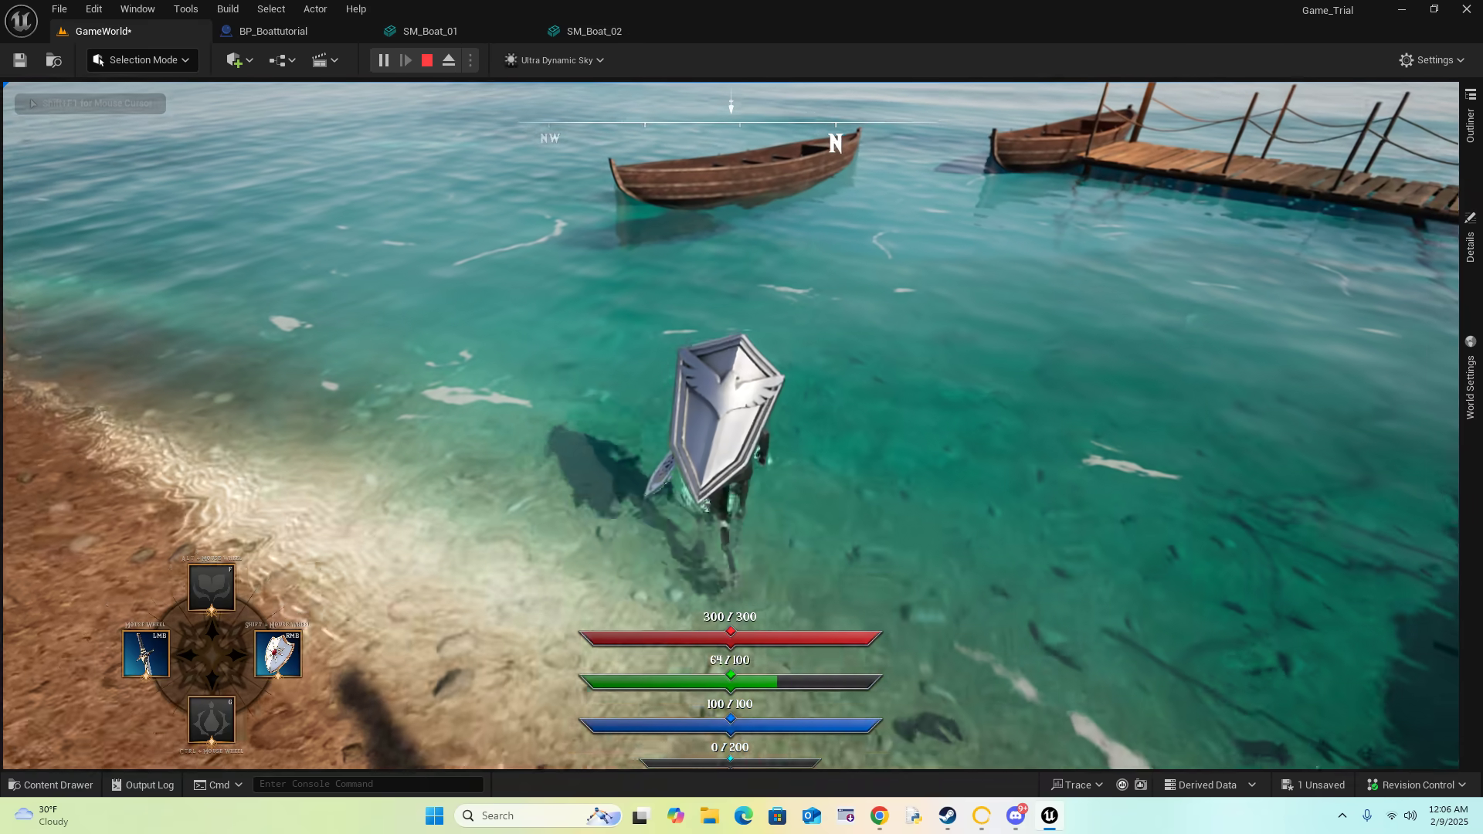
key("w")
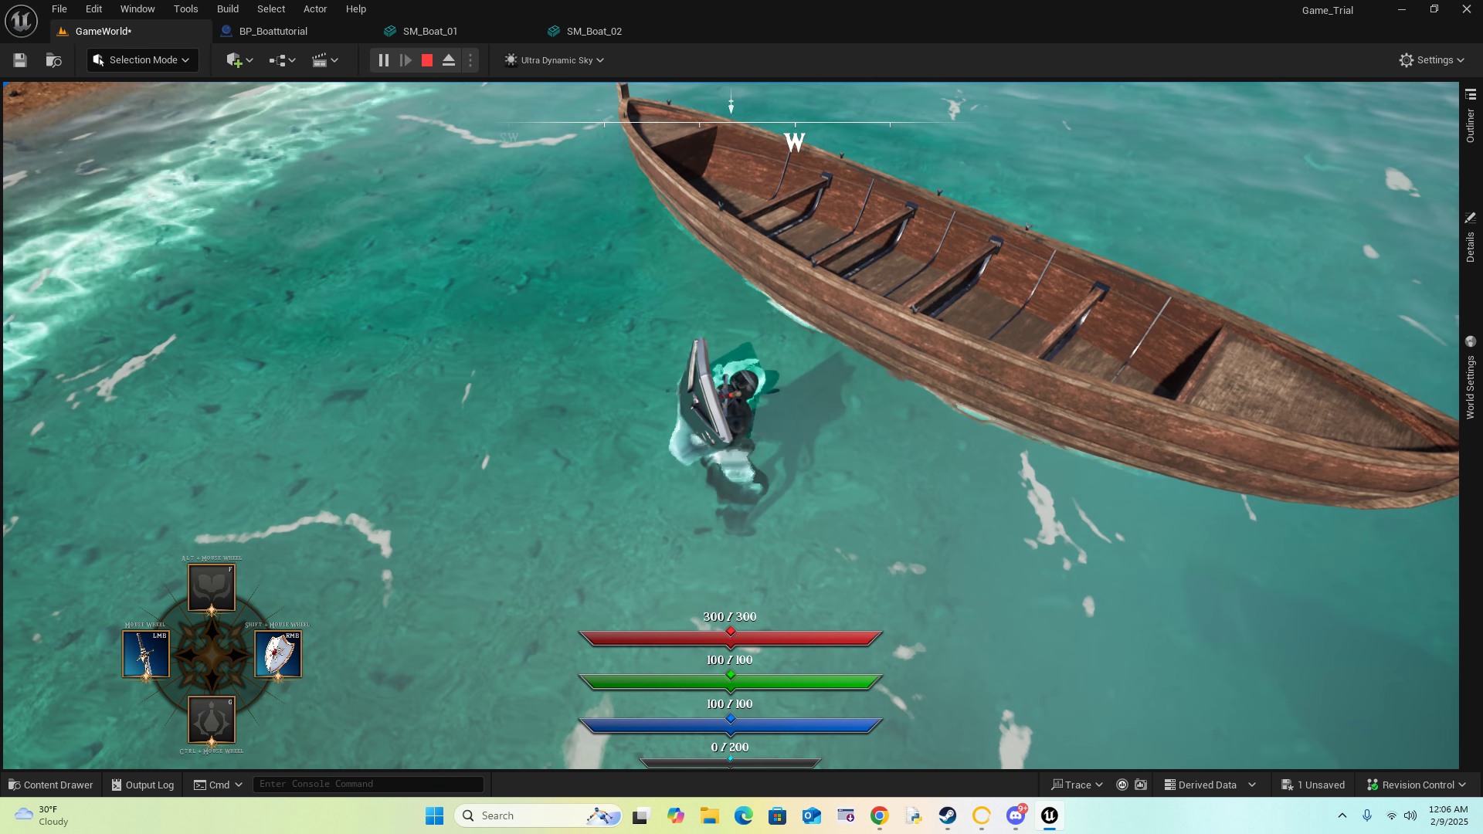
key("a")
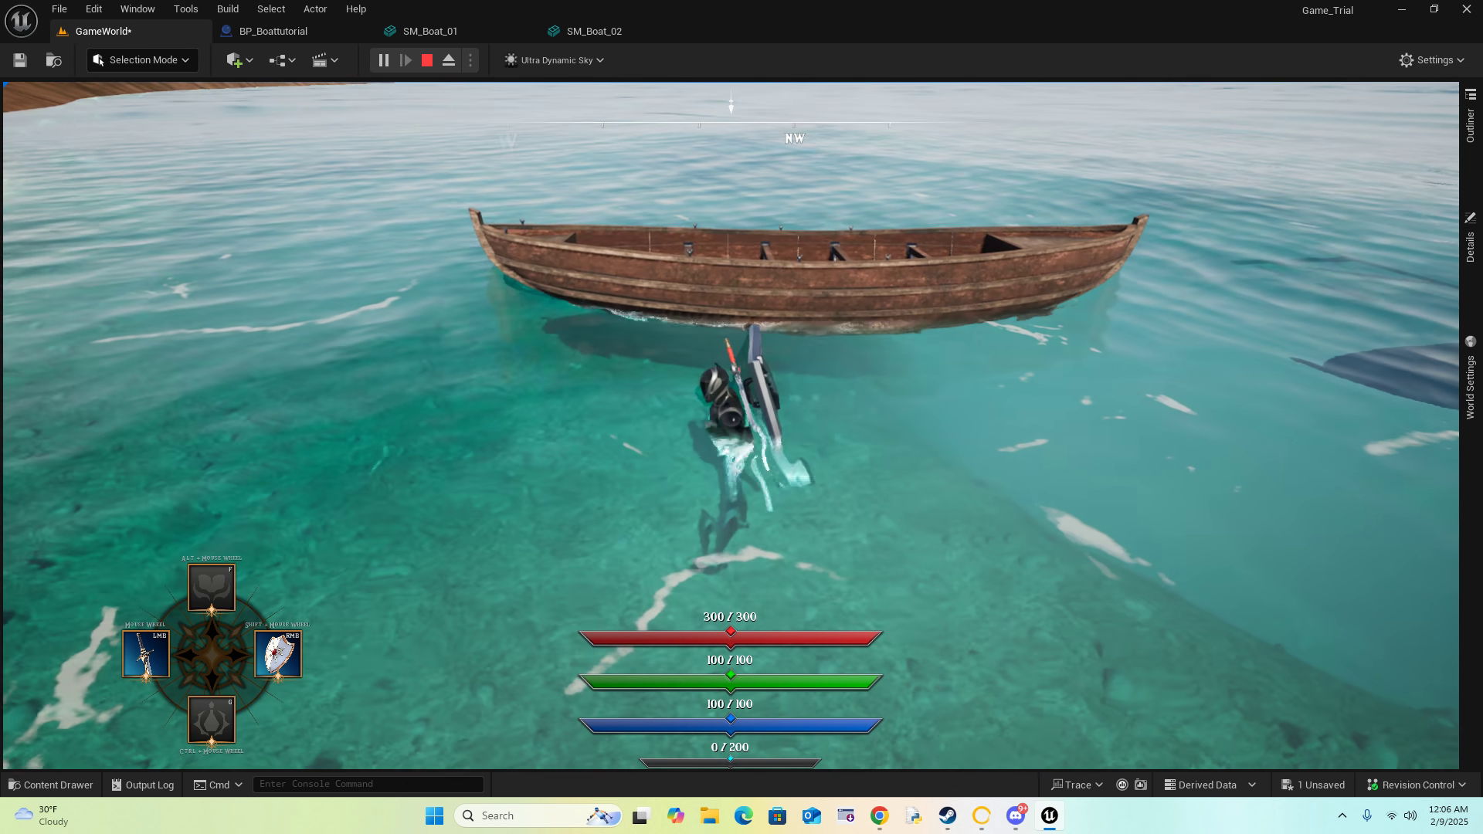
key("Escape")
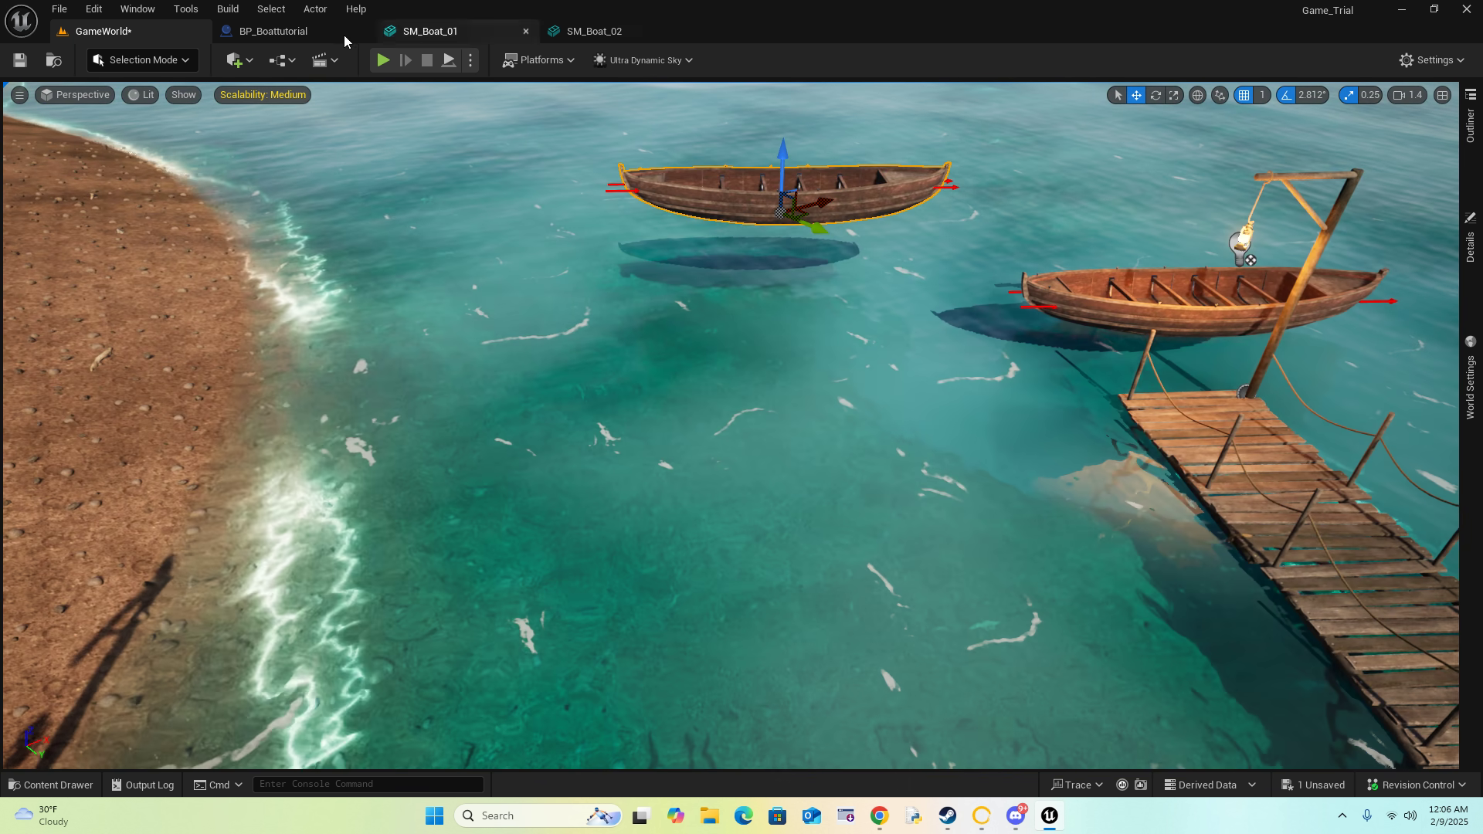
Step: Set the Mass of BP_Boattutorial's StaticMesh component to 80 kg, save the Blueprint, and return to the GameWorld level
left_click(275, 31)
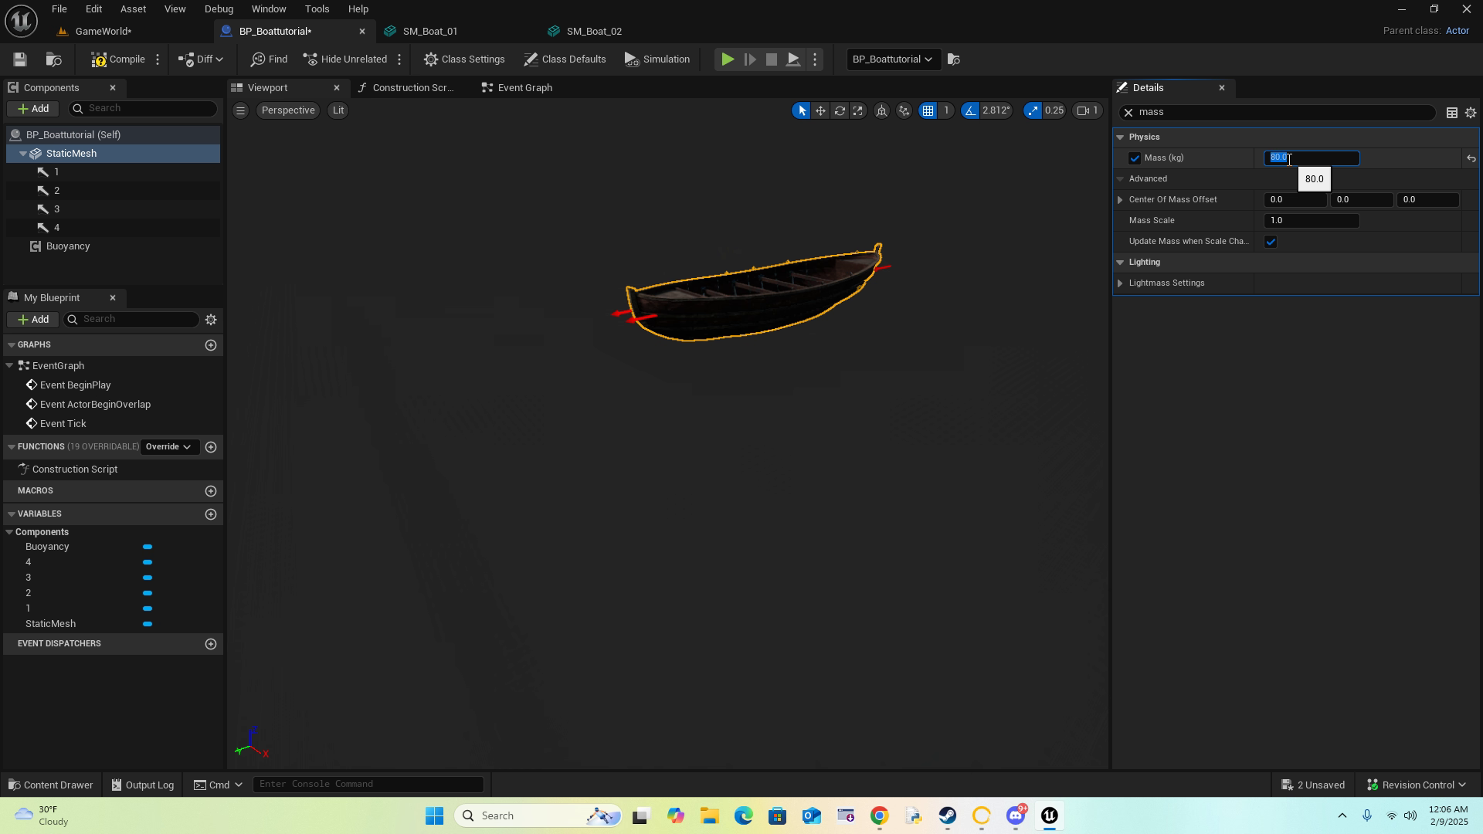
left_click(20, 61)
left_click(104, 31)
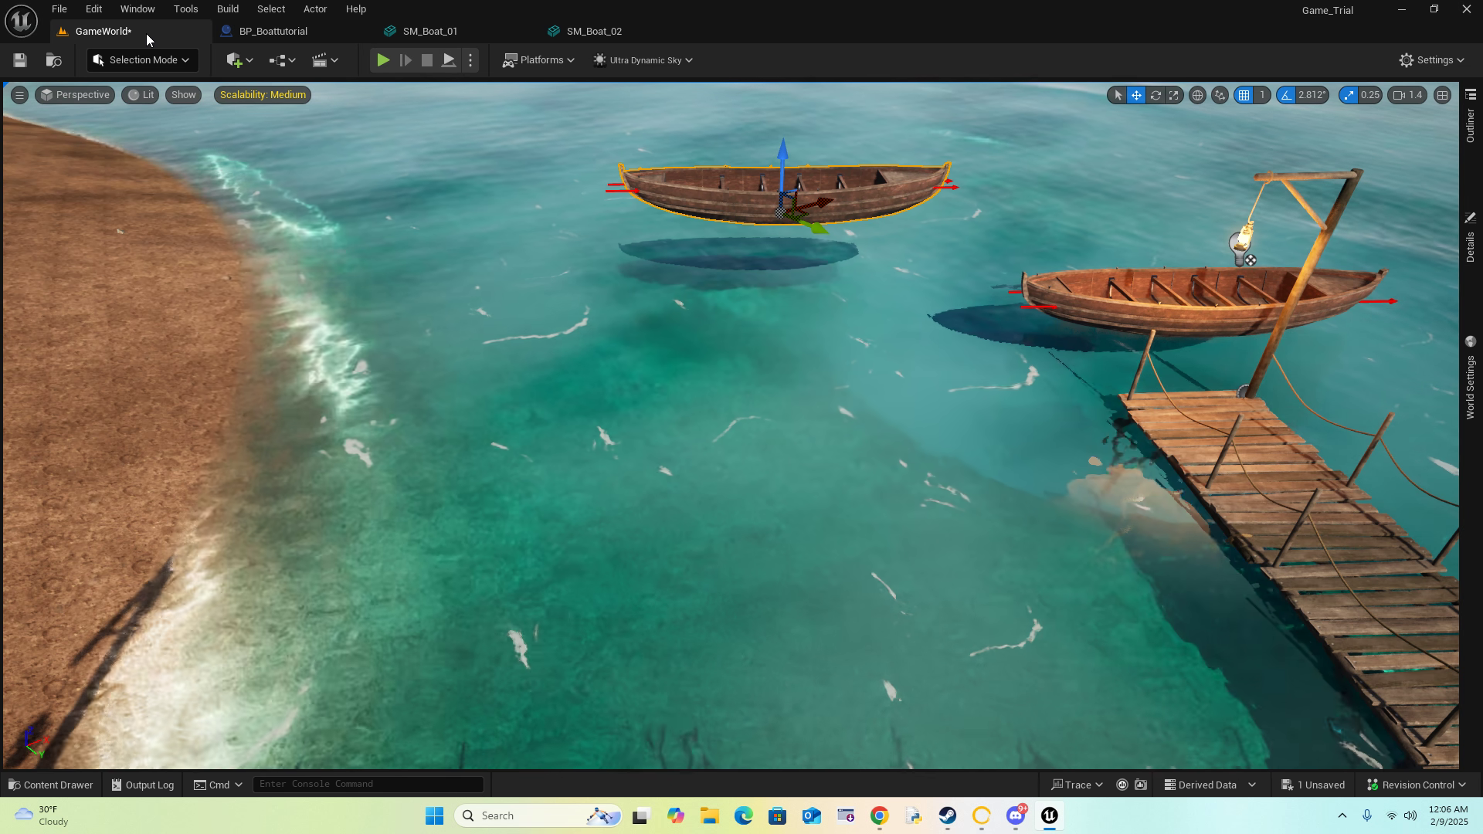
Step: Play the level with the 80 kg mass, run to the shore, and swim the character against the boat's side
left_click(382, 60)
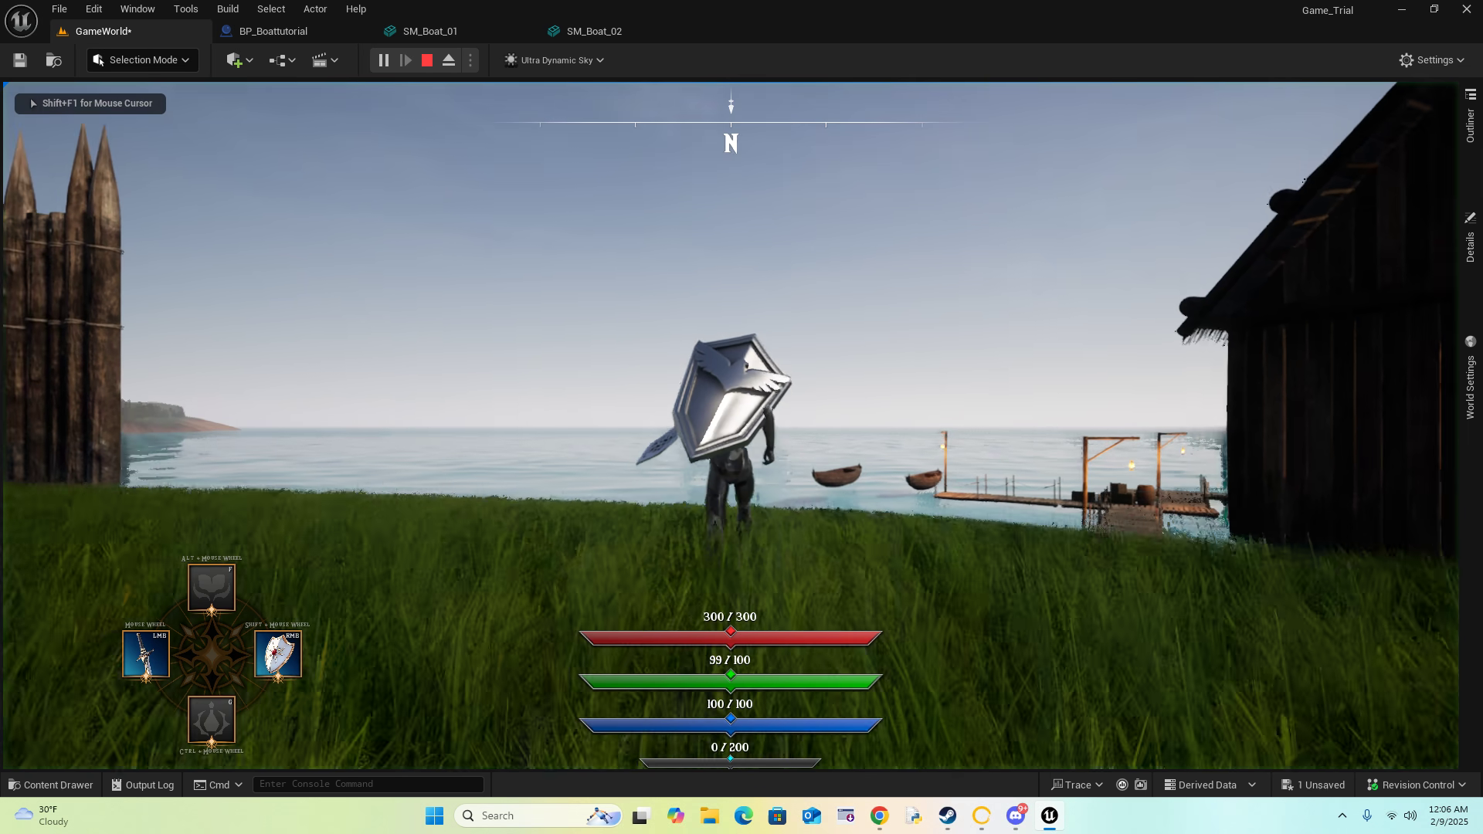
key("shift+w")
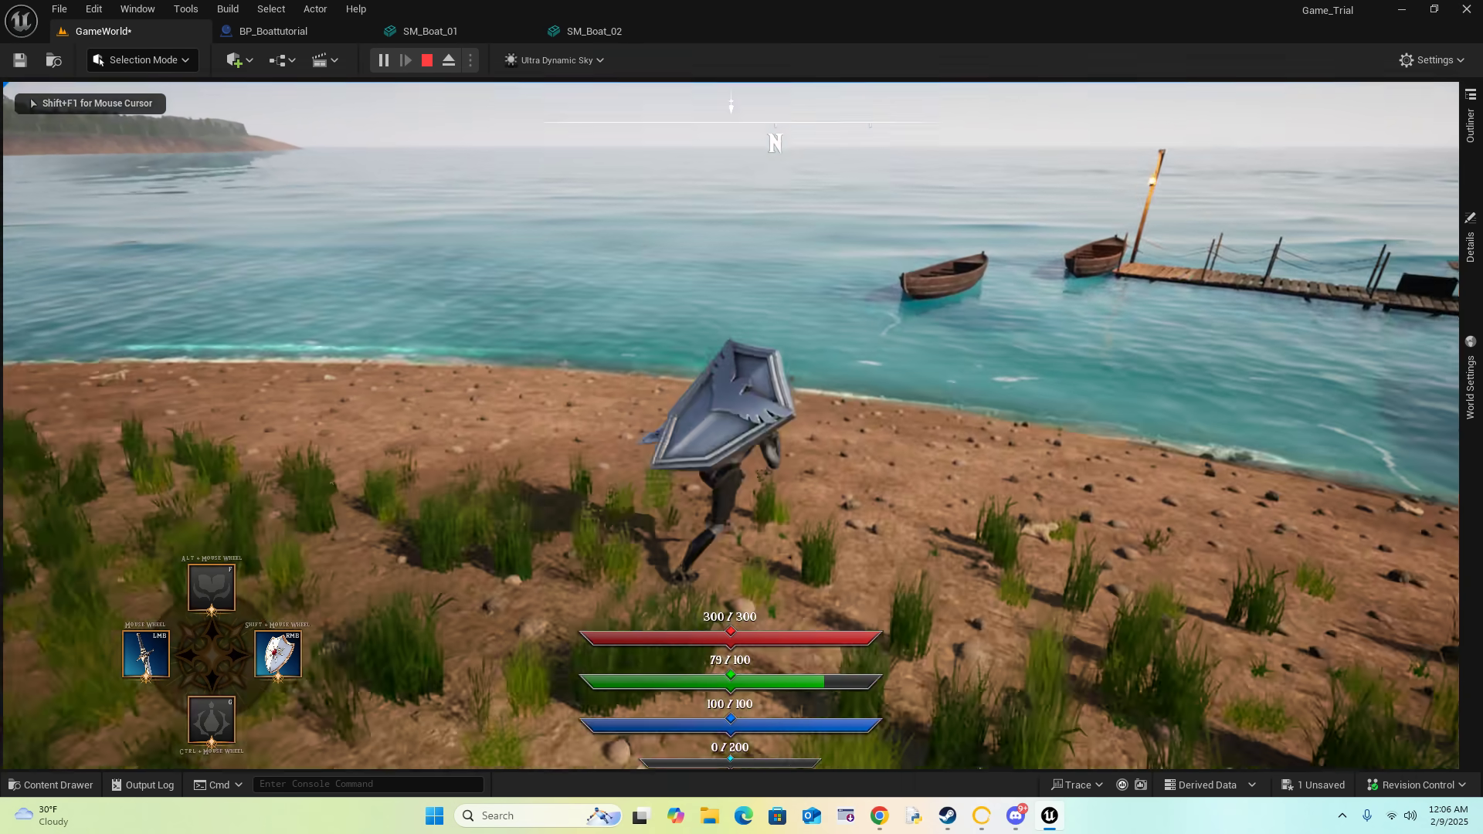
key("shift+w")
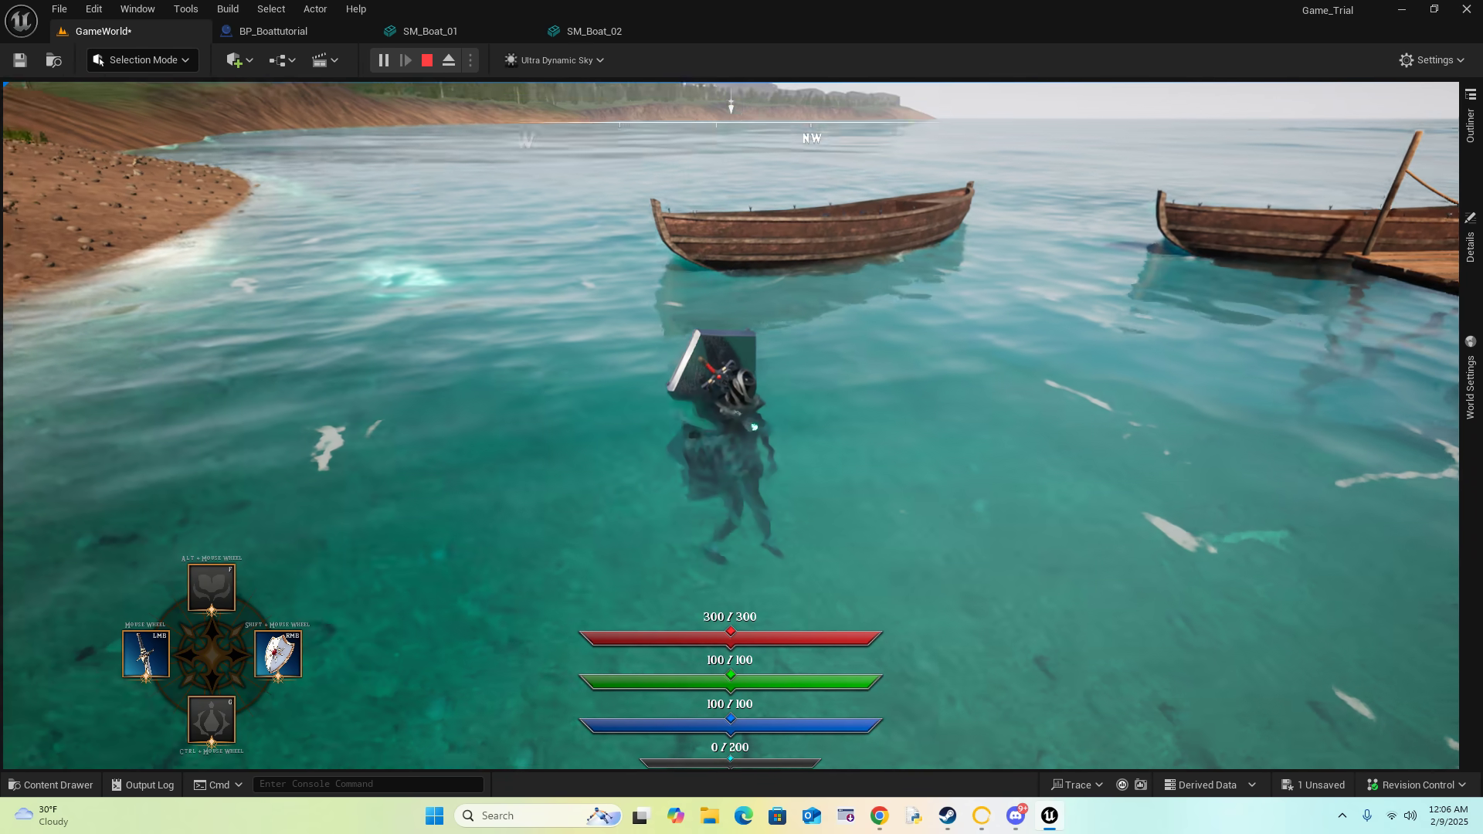
key("w")
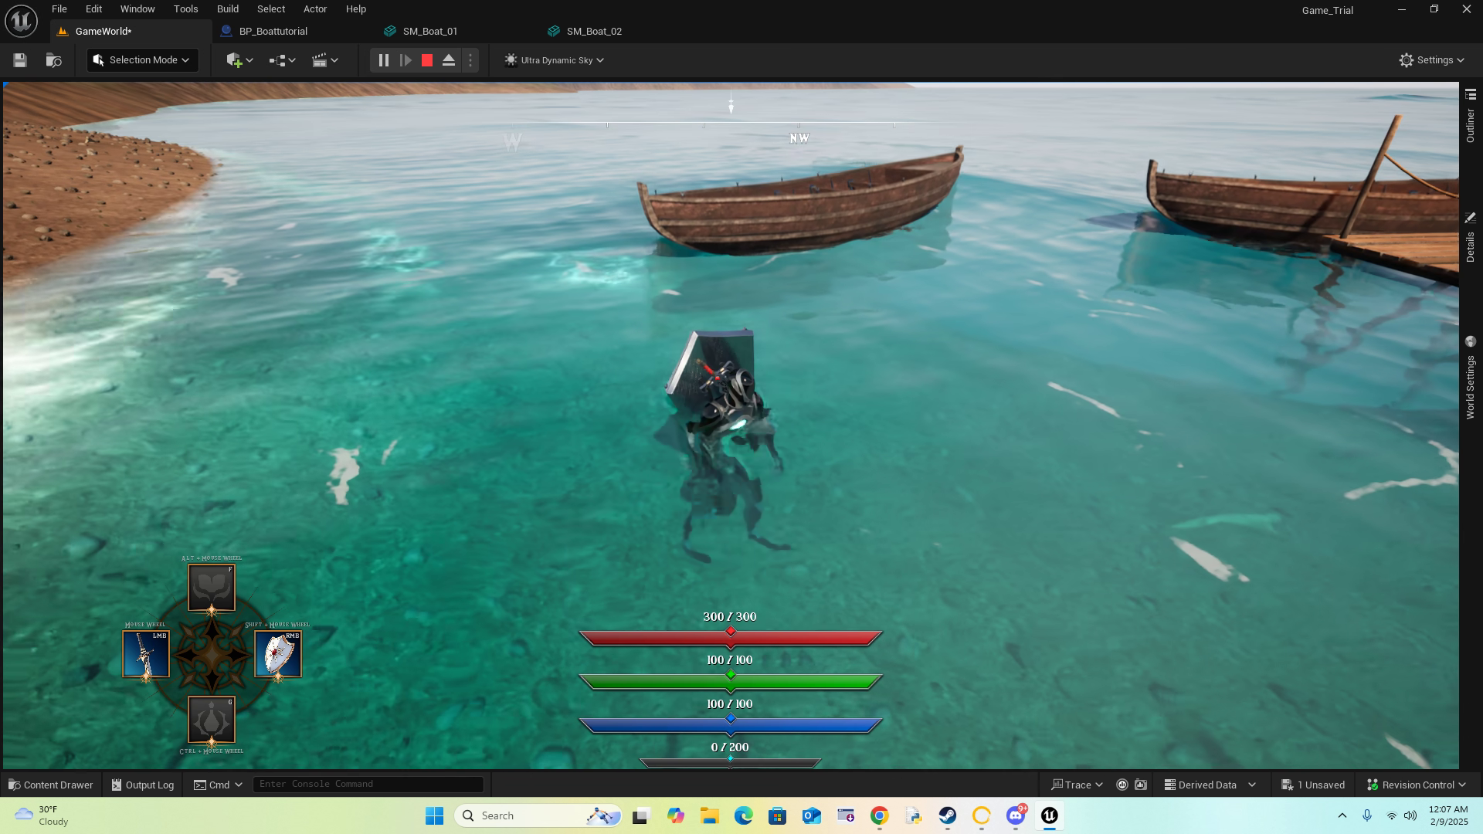
key("w")
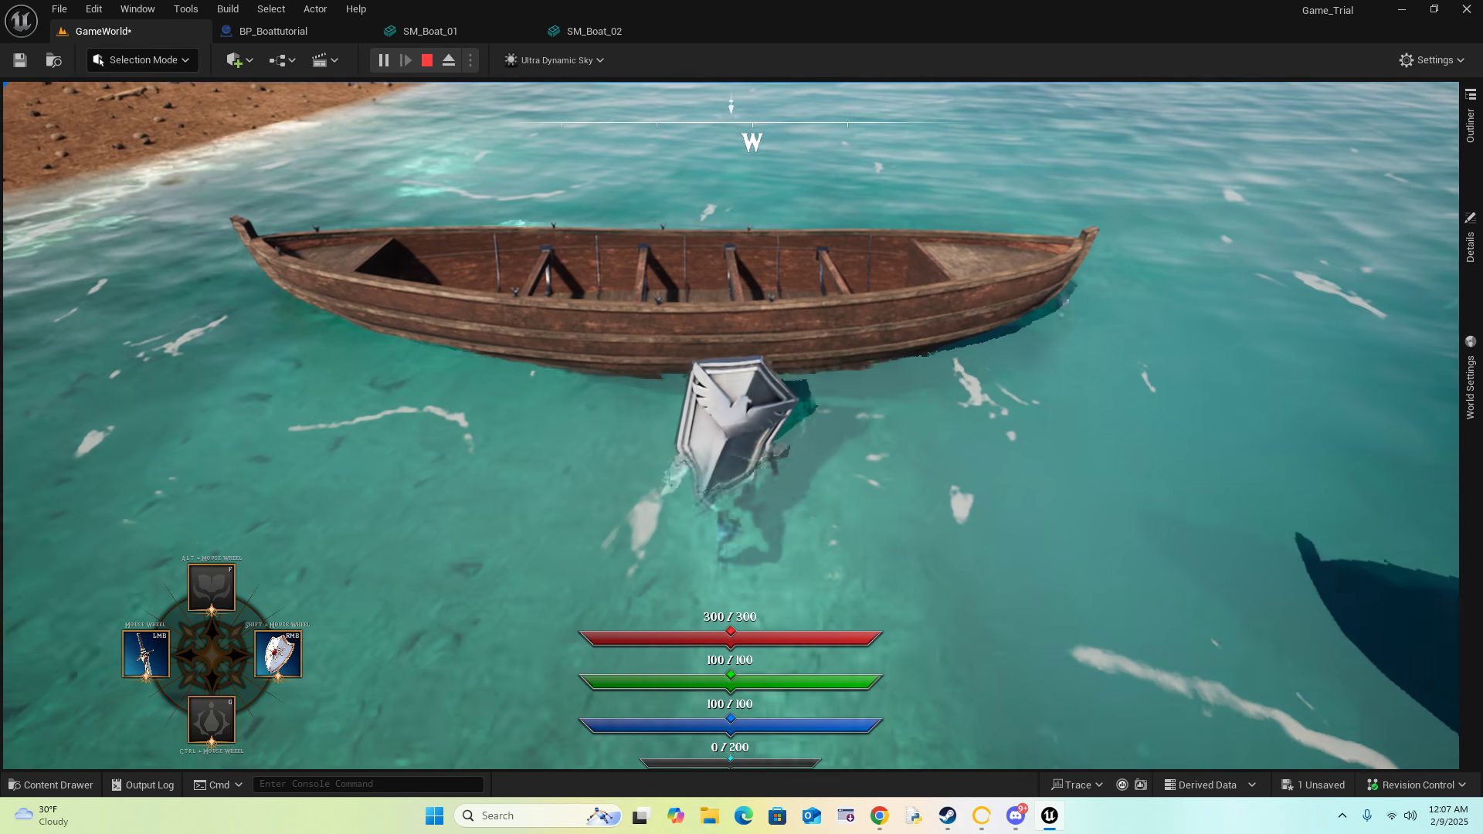
Step: Swim around to the boat's end, walk back onto the beach, stop playing, and inspect the selected boat in the level
key("w")
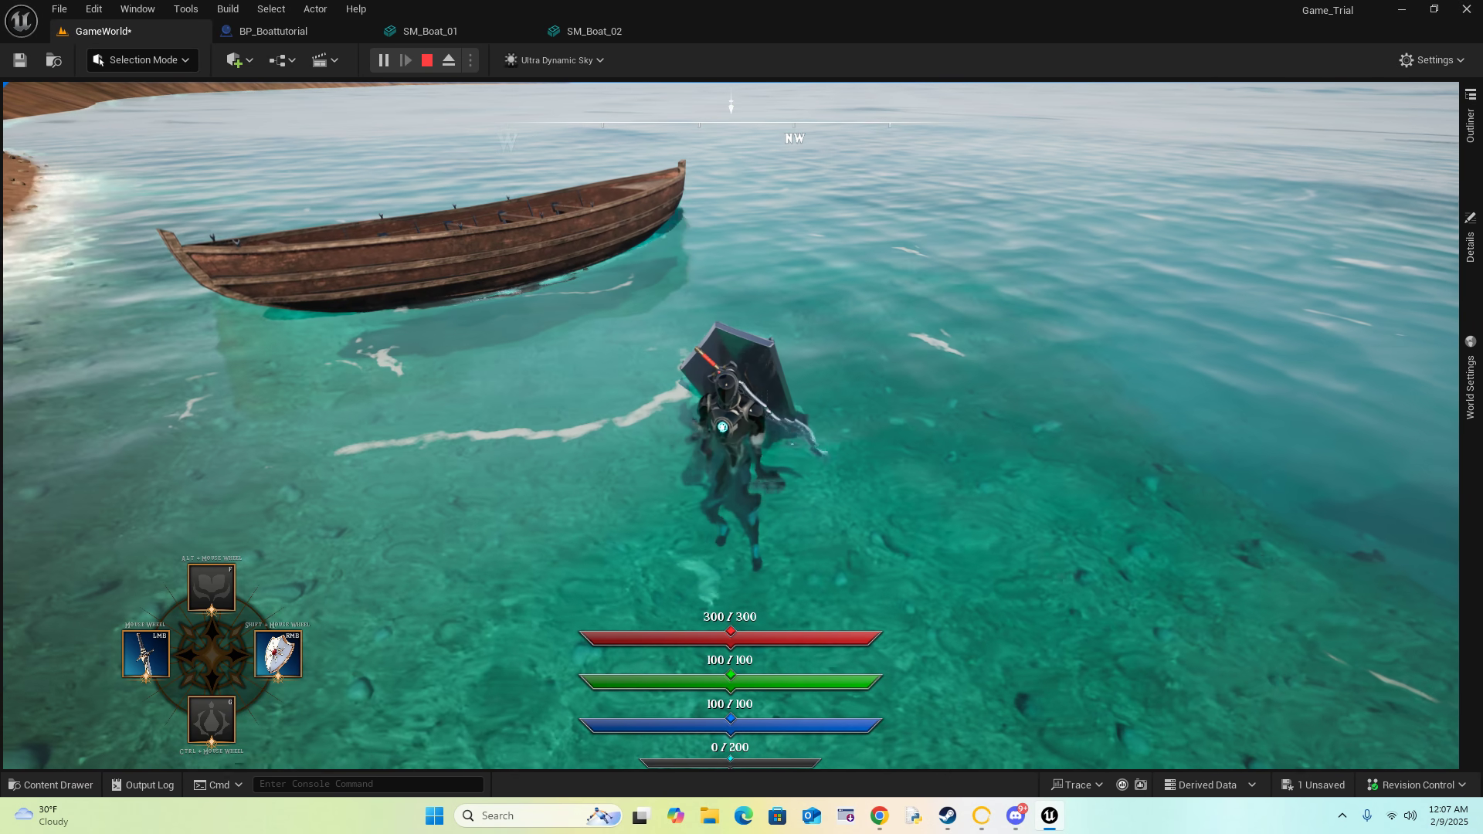
key("w")
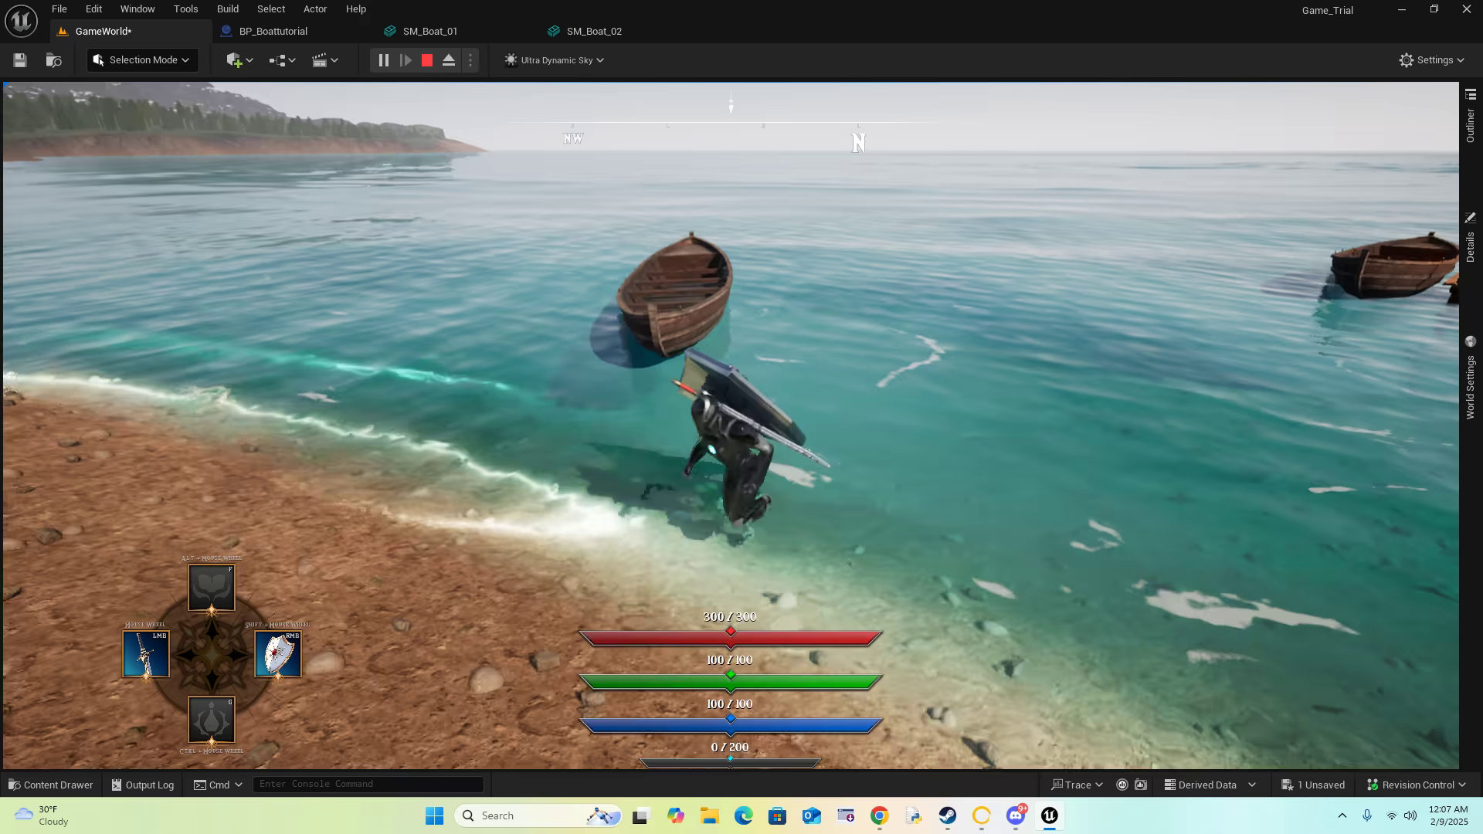
key("w")
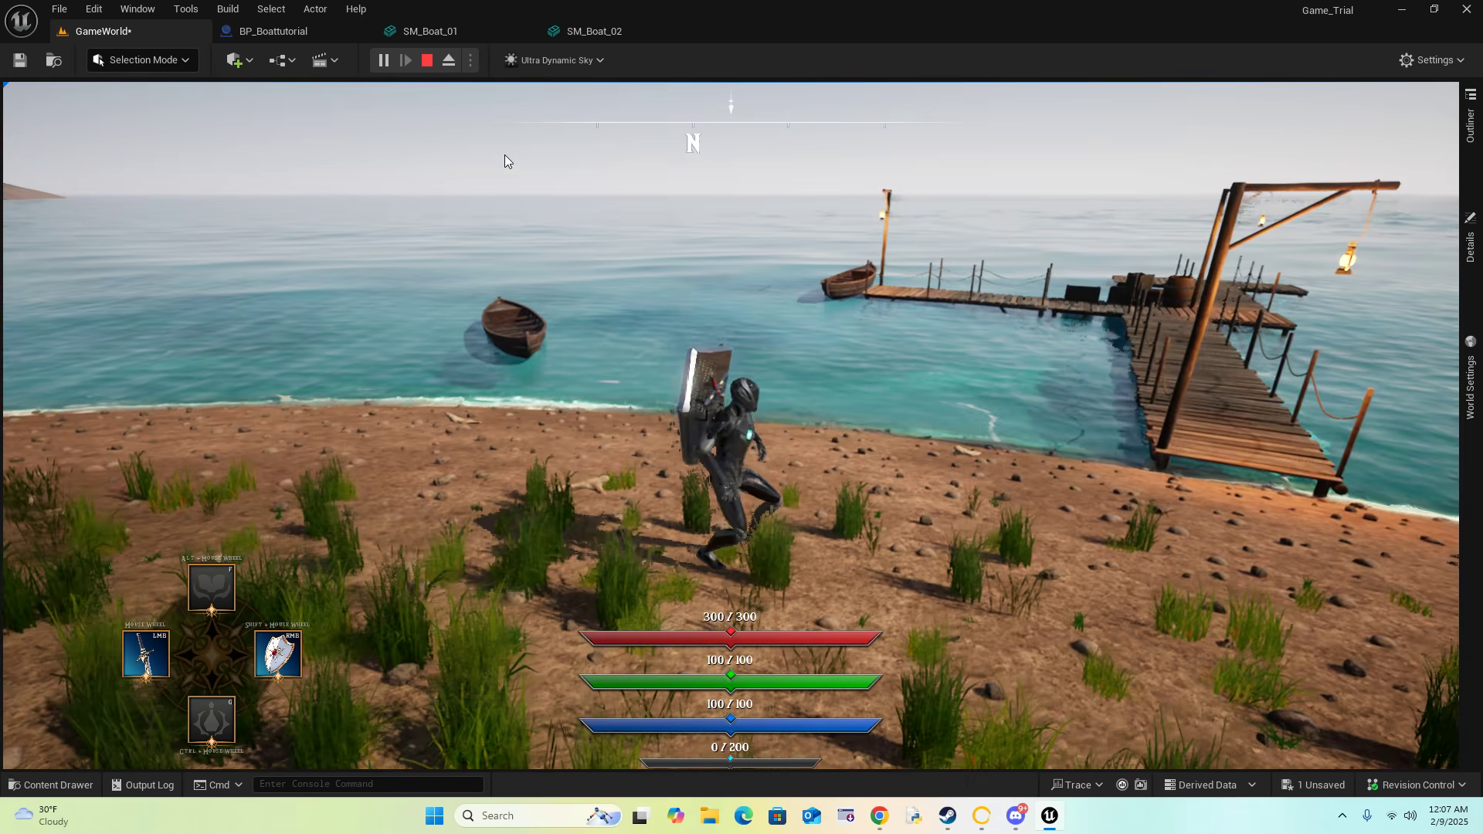
key("Escape")
key("f")
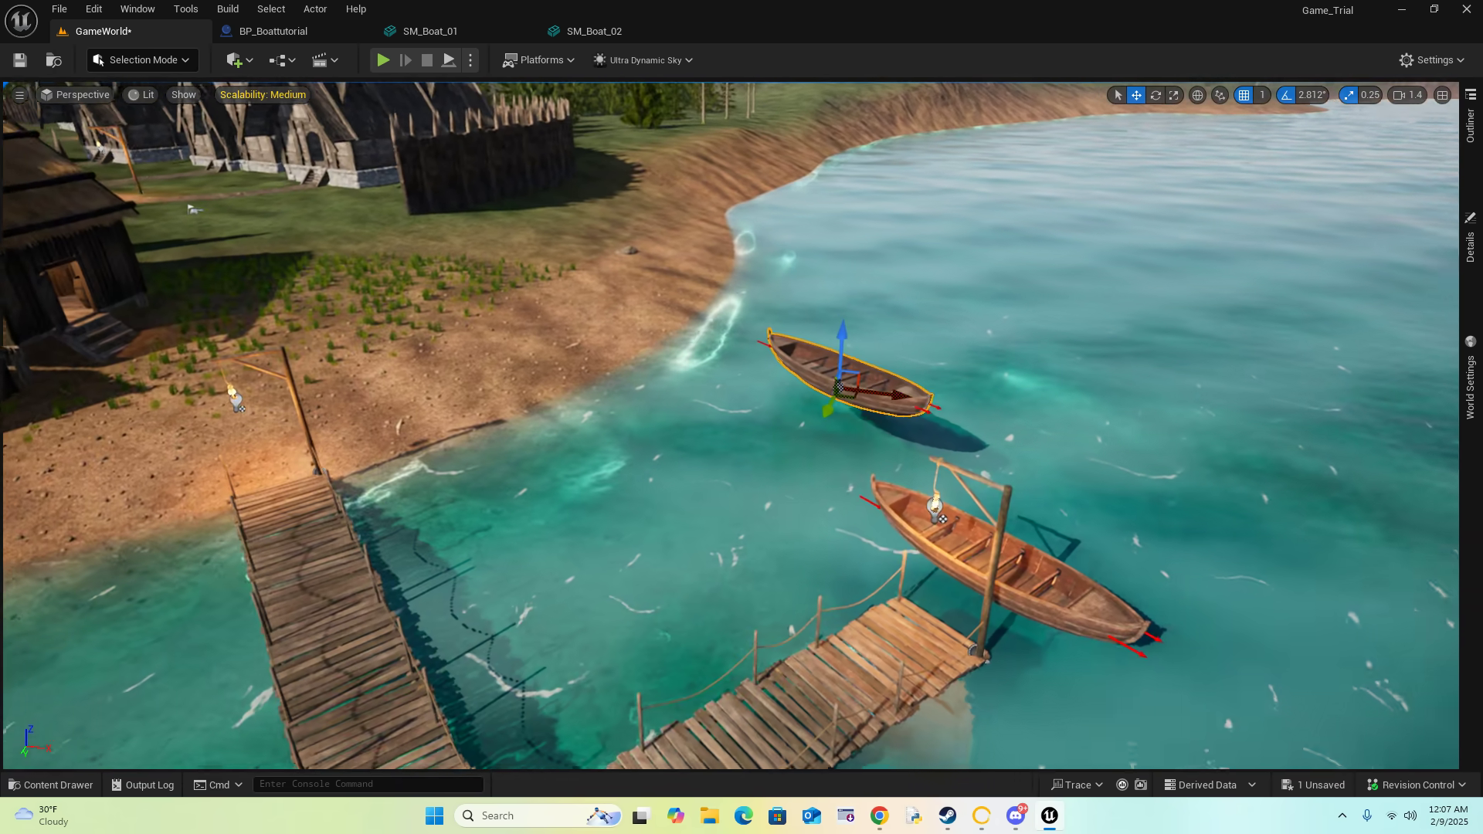
left_click_drag(850, 386, 778, 313, "alt")
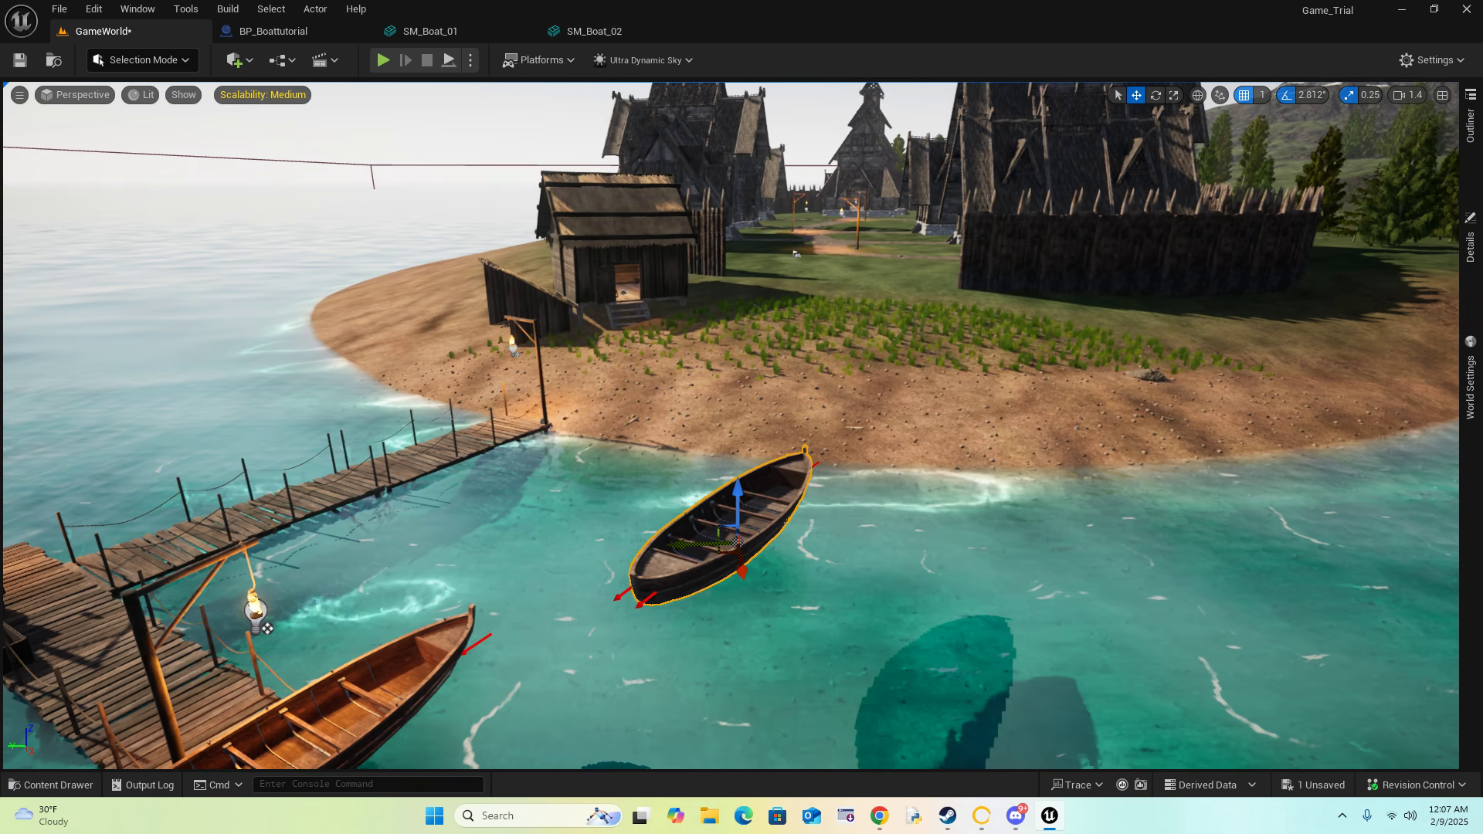